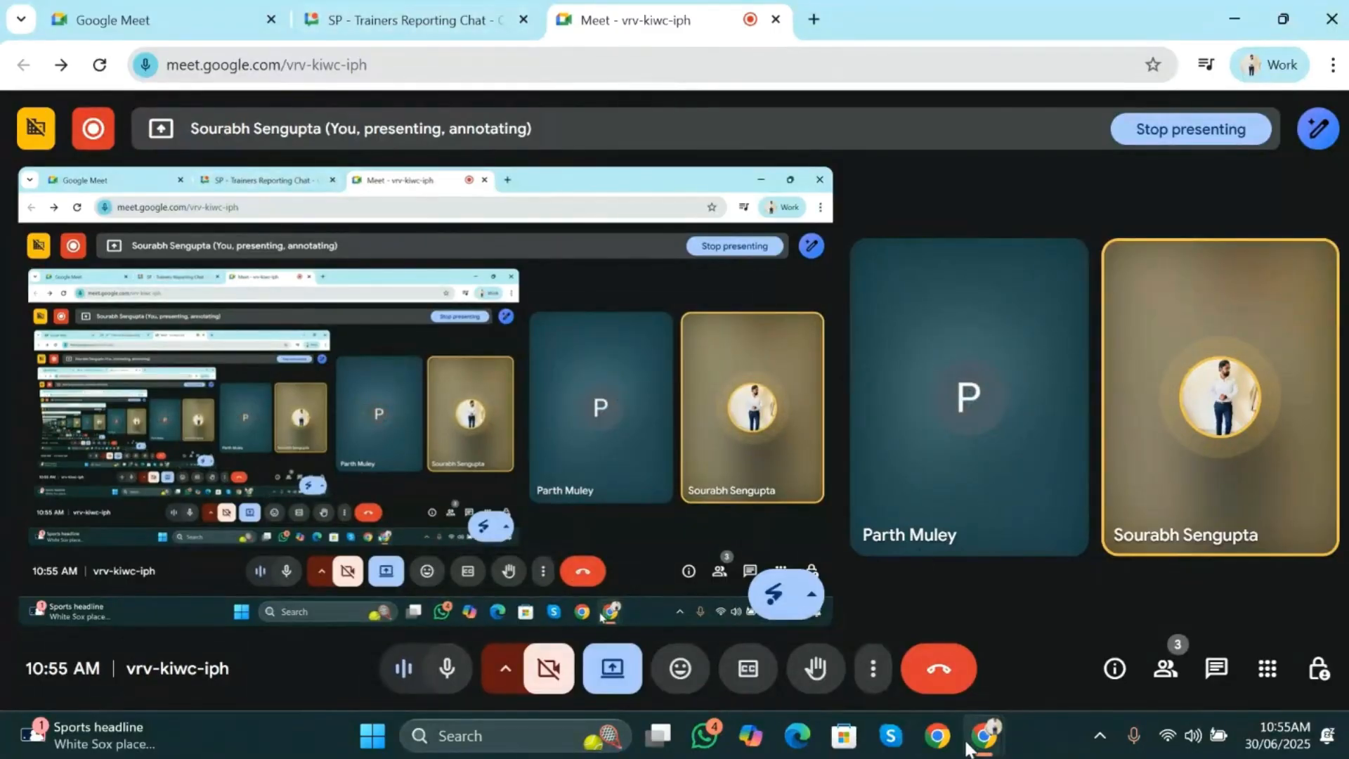
- Launch SAP Logon and open the NEW SAP system connection
{"action": "left_click", "coordinate": [495, 743]}
{"action": "type", "text": "SAP"}
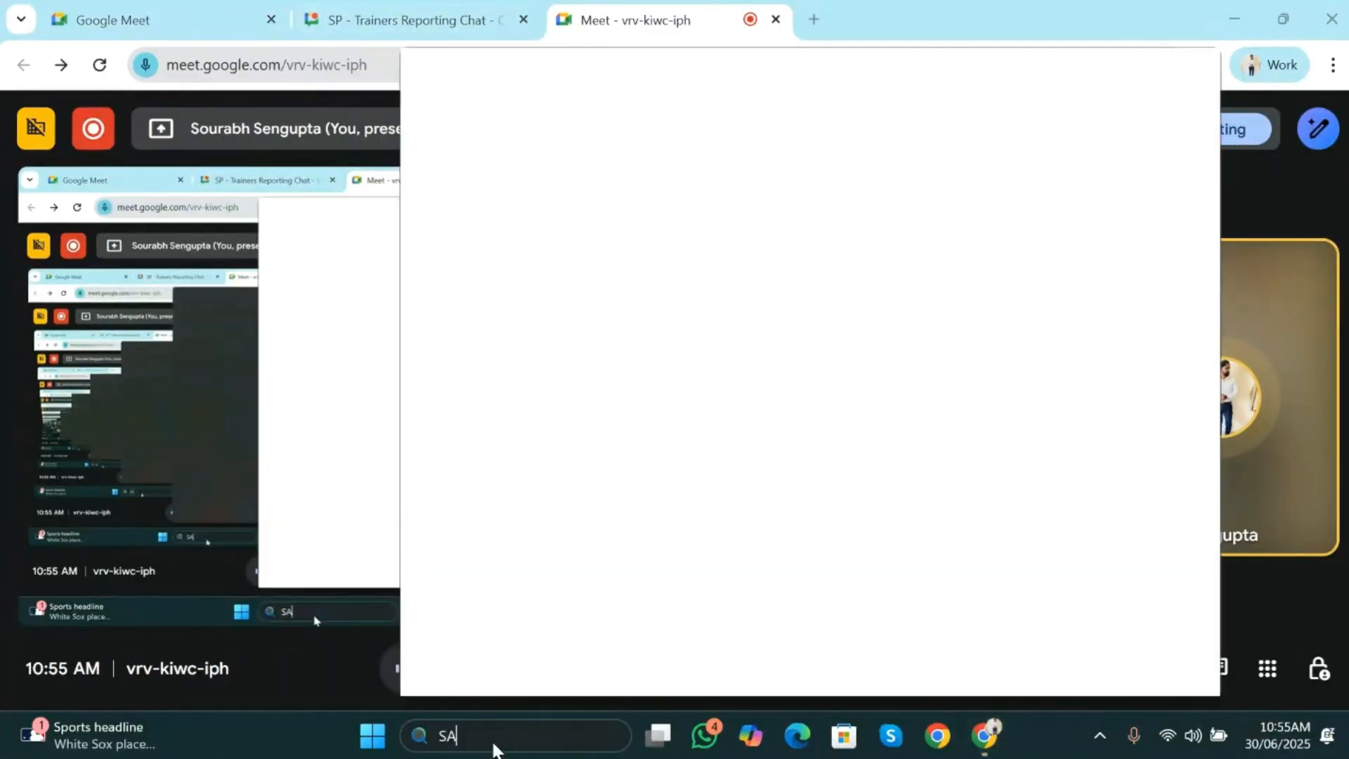
{"action": "left_click", "coordinate": [887, 352]}
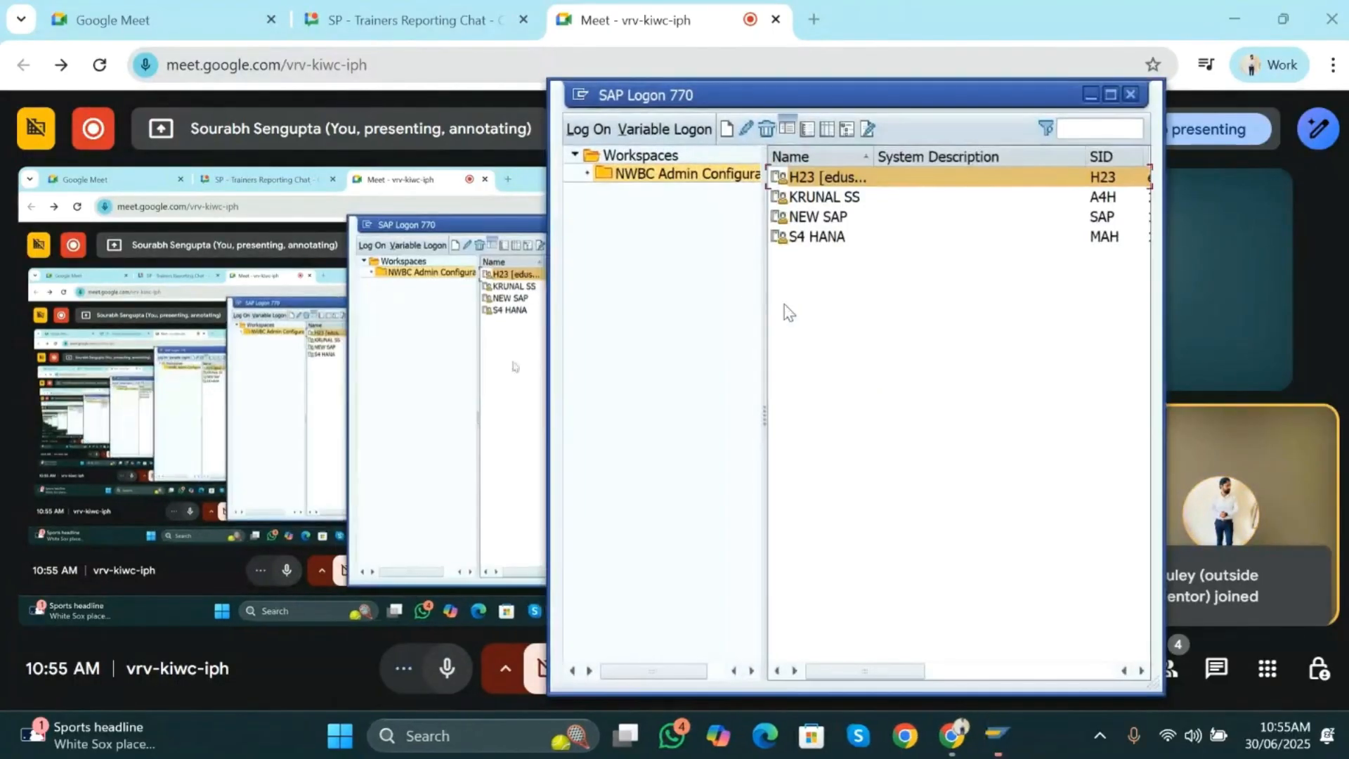
{"action": "left_click", "coordinate": [806, 222]}
{"action": "double_click", "coordinate": [809, 223]}
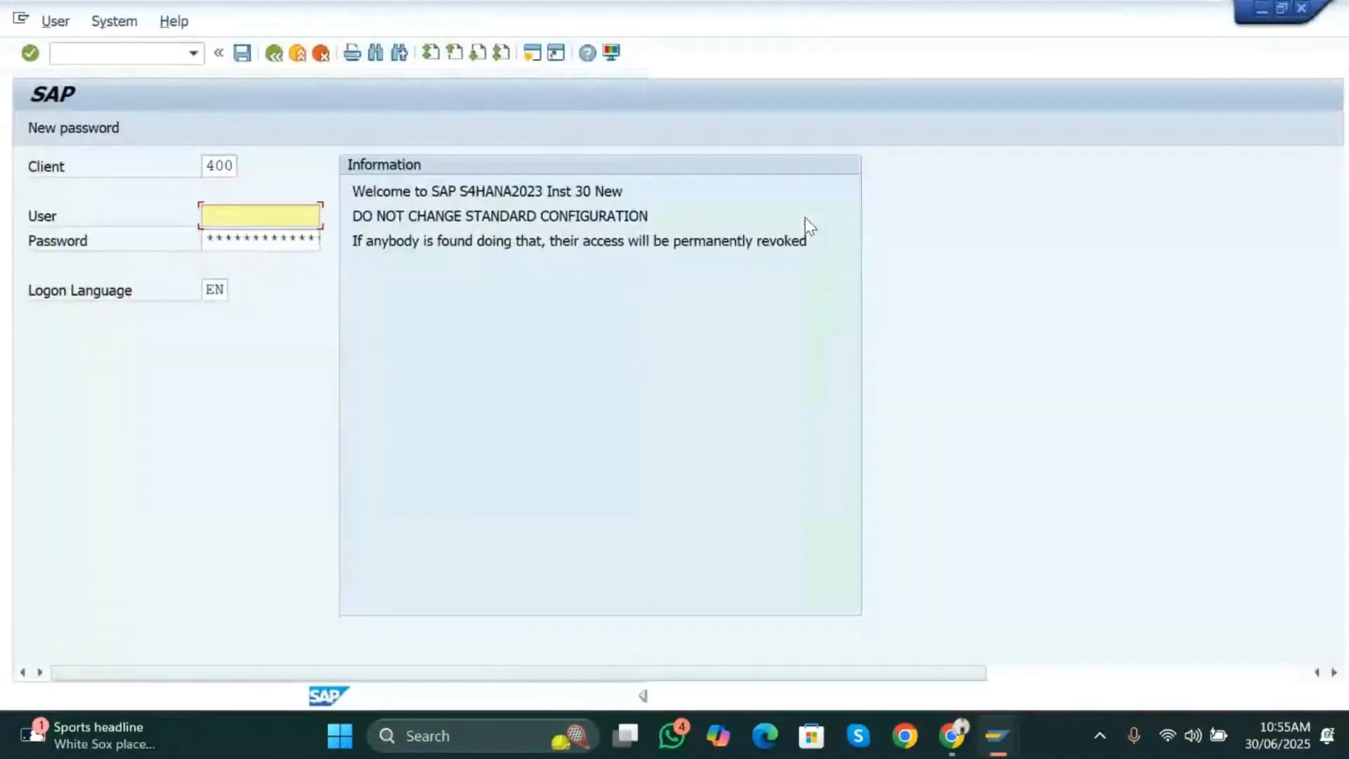
- Log on to SAP client 500 with the saved user name and the account password
{"action": "key", "text": "Down"}
{"action": "key", "text": "Return"}
{"action": "key", "text": "shift+Tab"}
{"action": "key", "text": "BackSpace"}
{"action": "key", "text": "BackSpace"}
{"action": "key", "text": "BackSpace"}
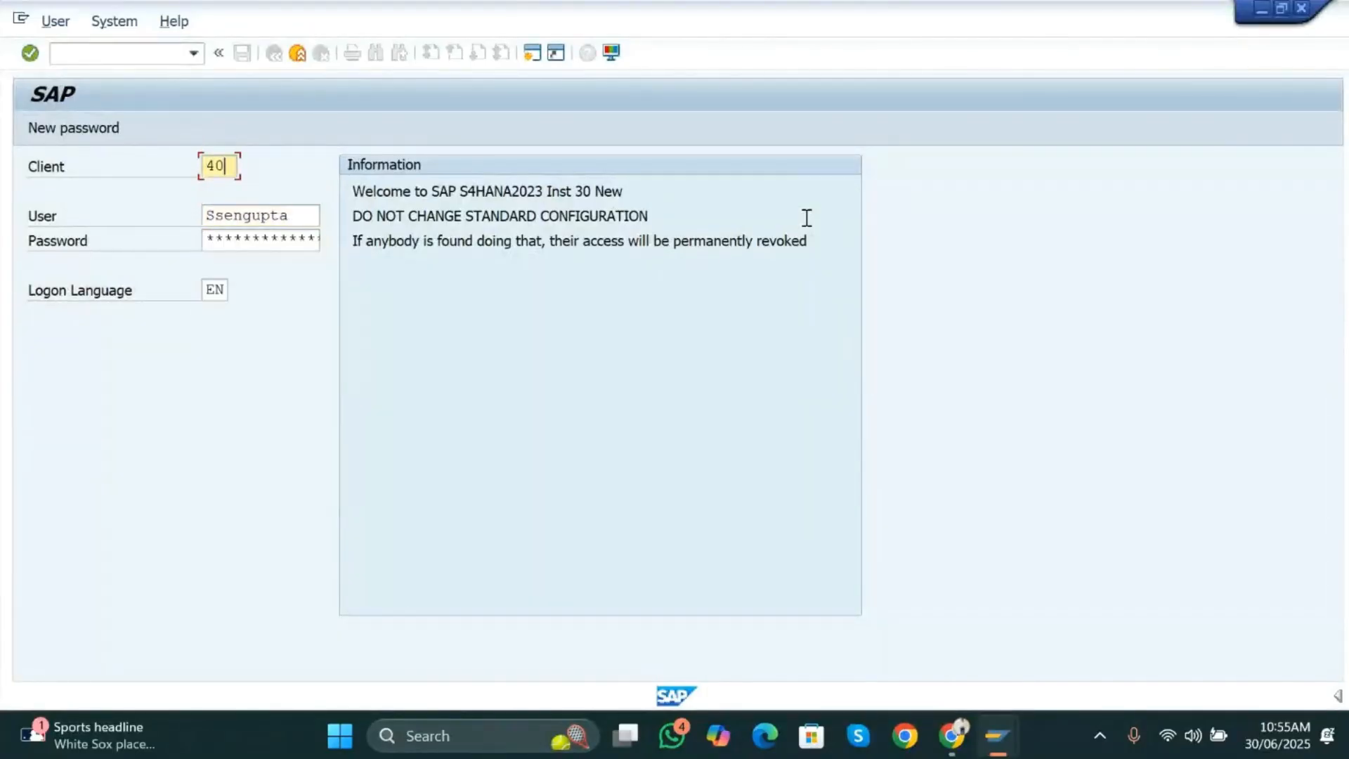
{"action": "type", "text": "500"}
{"action": "key", "text": "Tab"}
{"action": "key", "text": "Tab"}
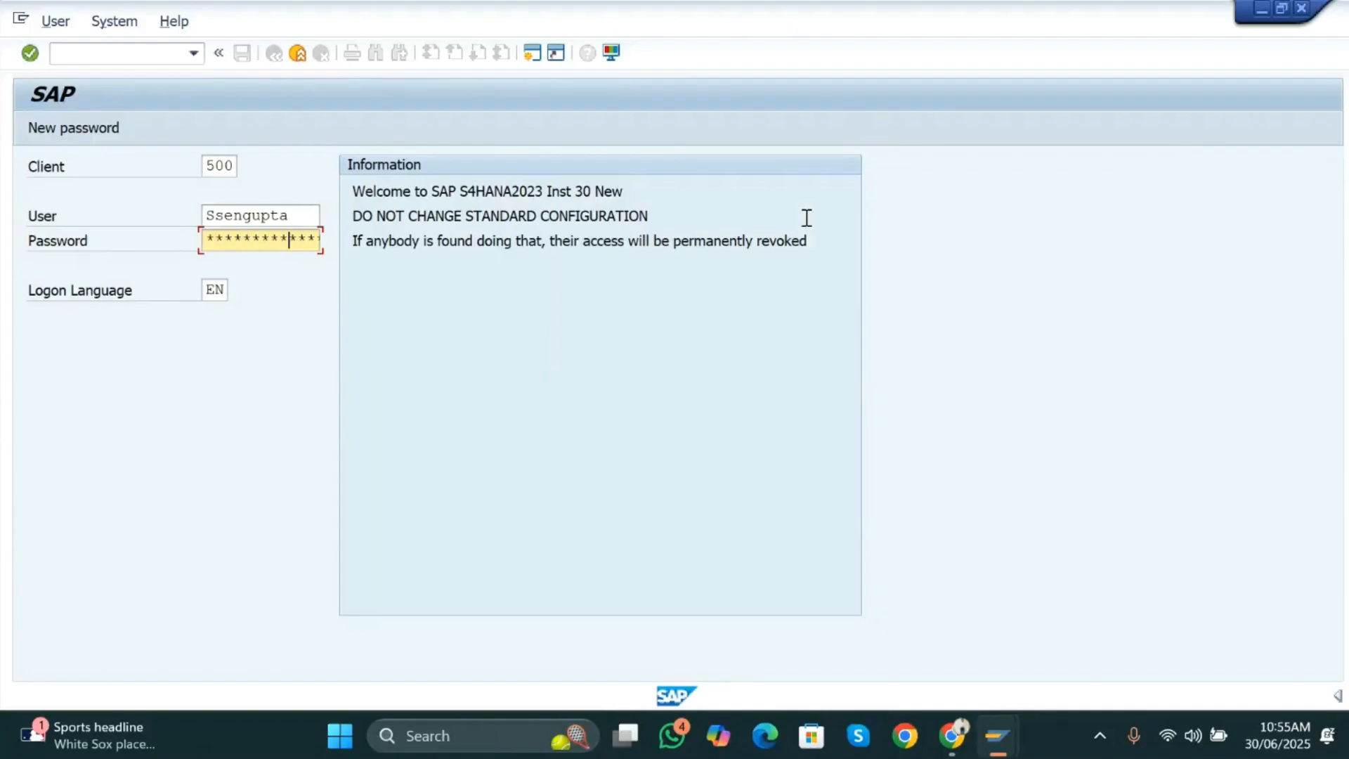
{"action": "key", "text": "Return"}
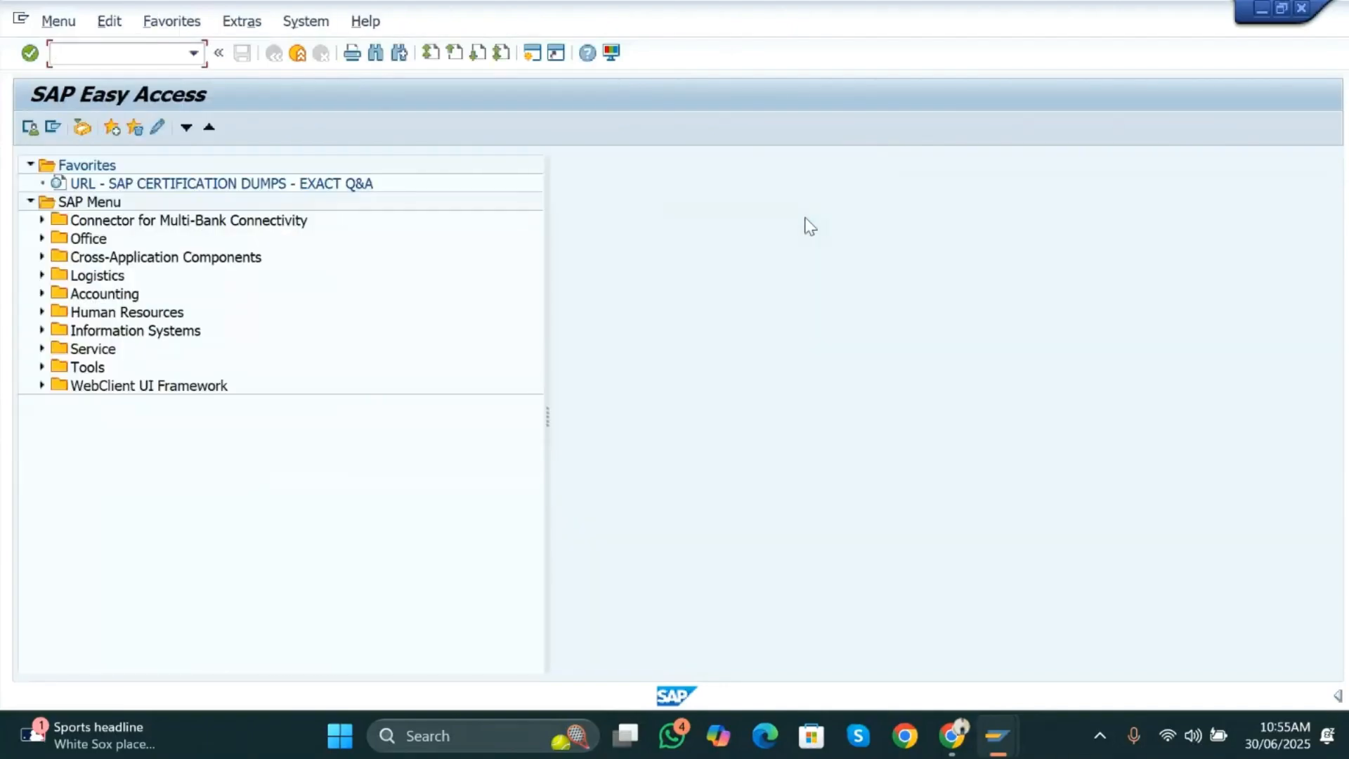
- Open the recent SYLLUBUS SHEET workbook in Excel
{"action": "key", "text": "alt+Tab"}
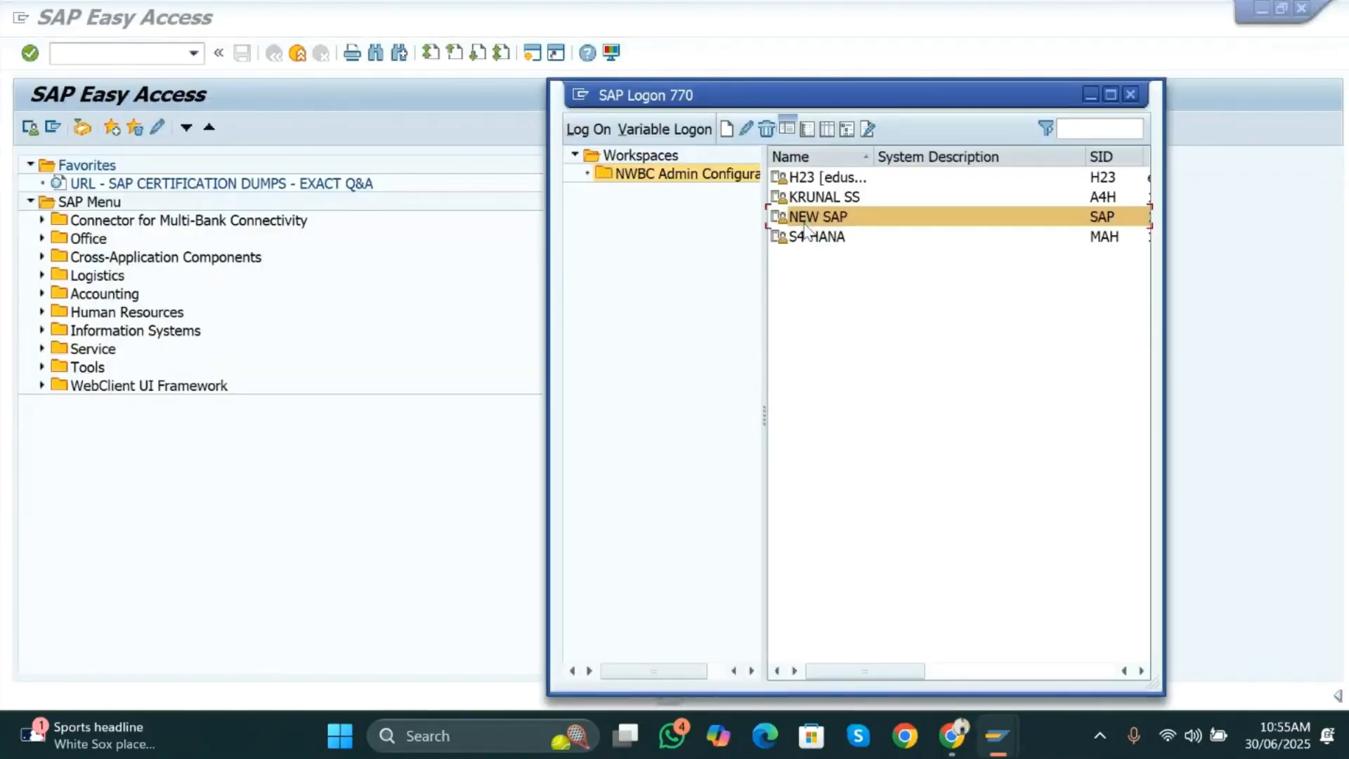
{"action": "left_click", "coordinate": [457, 743]}
{"action": "type", "text": "excel"}
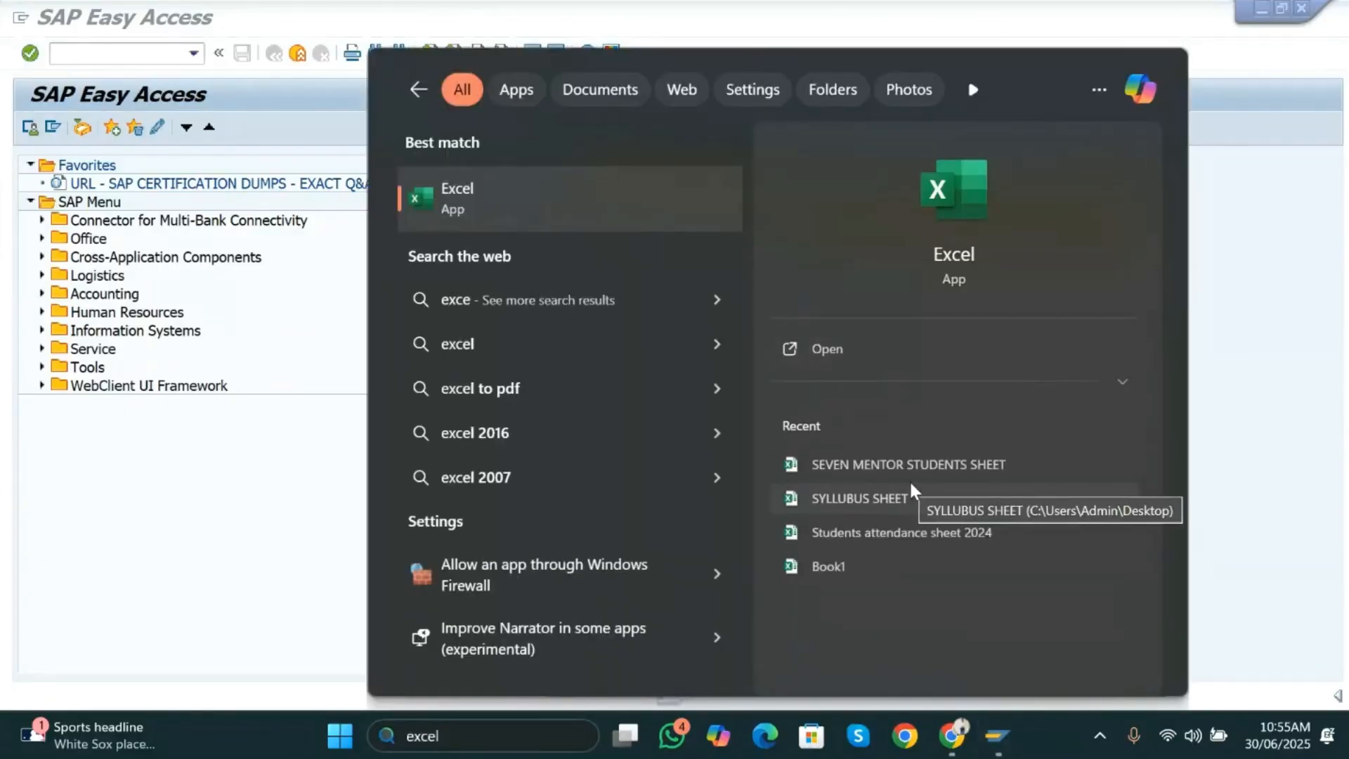
{"action": "left_click", "coordinate": [878, 497]}
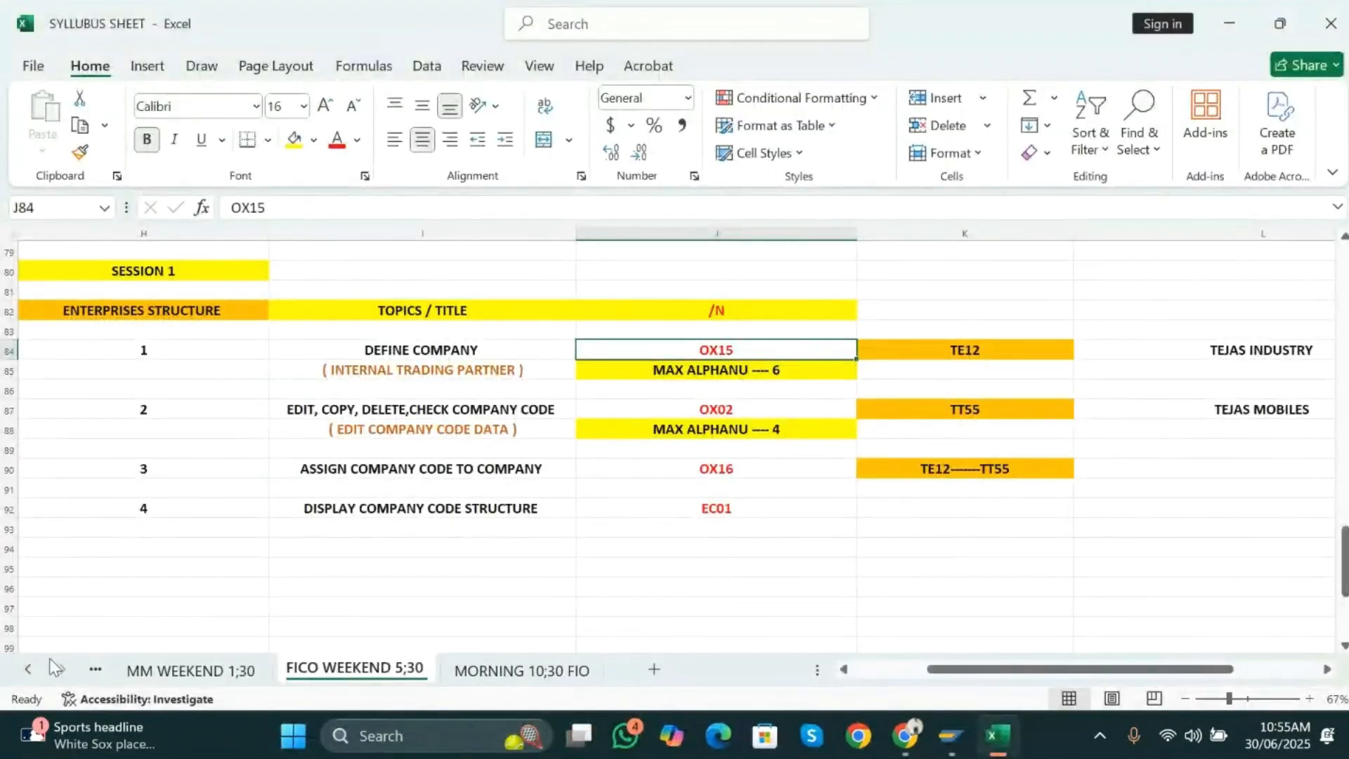
- Look through the workbook's sheets for the batch and open the MORNING 10;30 FIO sheet
{"action": "left_click", "coordinate": [31, 669]}
{"action": "left_click", "coordinate": [31, 669]}
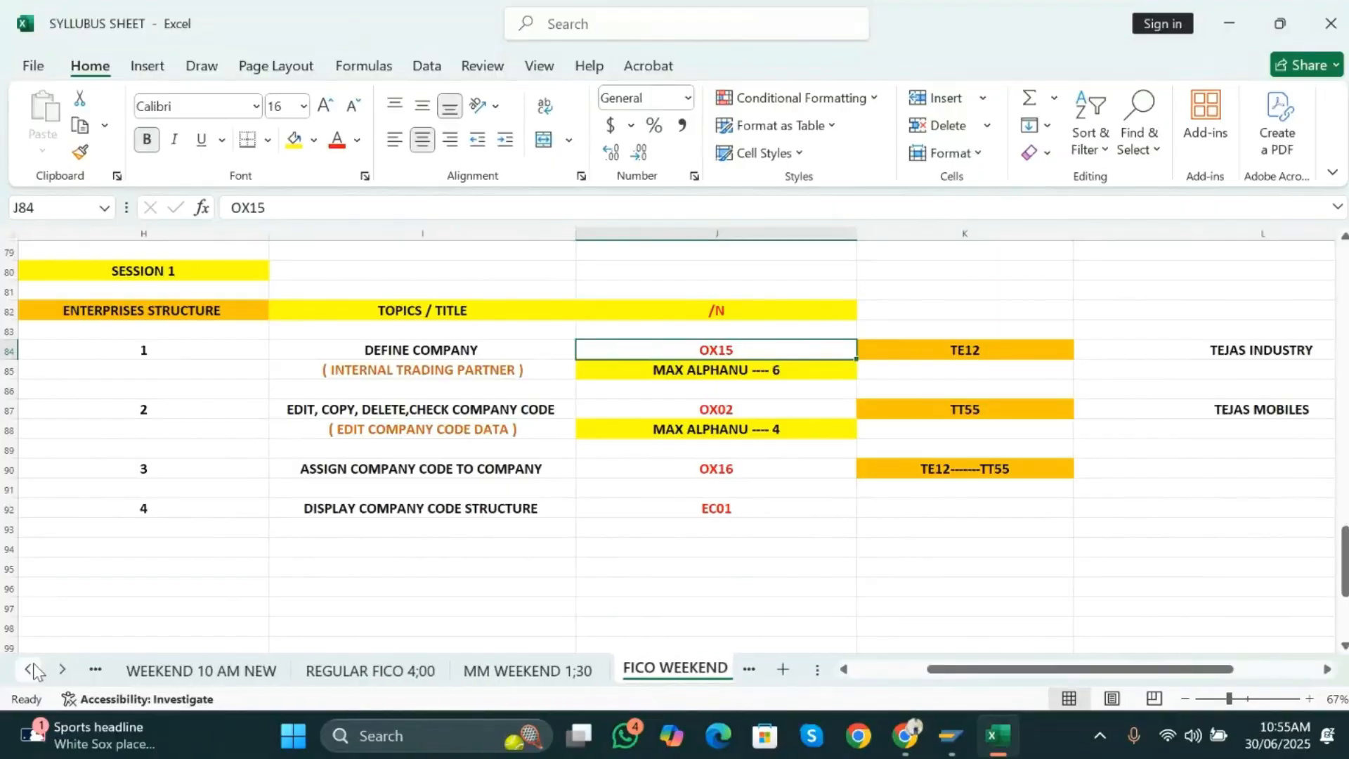
{"action": "left_click", "coordinate": [29, 671]}
{"action": "left_click", "coordinate": [30, 671]}
{"action": "left_click", "coordinate": [29, 671]}
{"action": "left_click", "coordinate": [29, 670]}
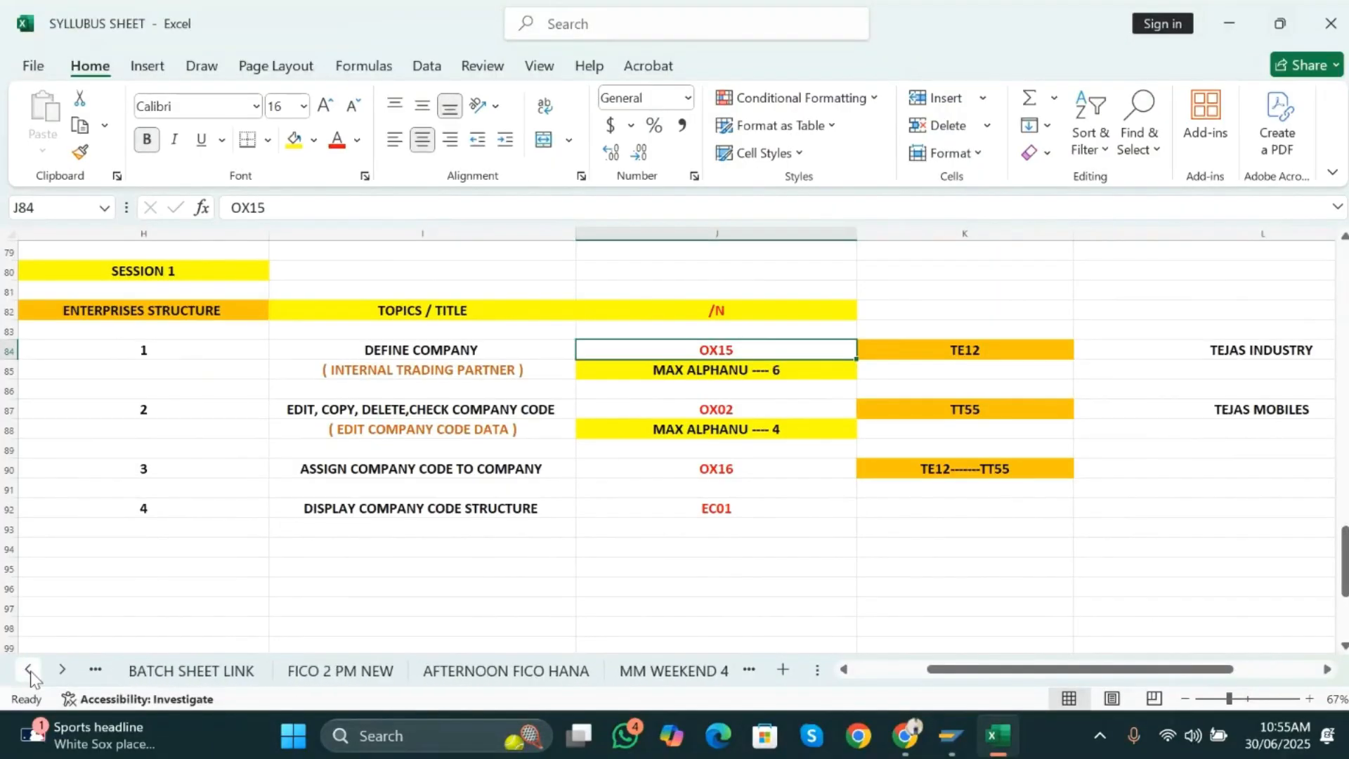
{"action": "left_click", "coordinate": [30, 670]}
{"action": "left_click", "coordinate": [29, 671]}
{"action": "left_click", "coordinate": [29, 670]}
{"action": "left_click", "coordinate": [29, 671]}
{"action": "left_click", "coordinate": [748, 670]}
{"action": "left_click", "coordinate": [749, 670]}
{"action": "left_click", "coordinate": [748, 669]}
{"action": "left_click", "coordinate": [749, 670]}
{"action": "left_click", "coordinate": [748, 669]}
{"action": "left_click", "coordinate": [749, 669]}
{"action": "left_click", "coordinate": [749, 669]}
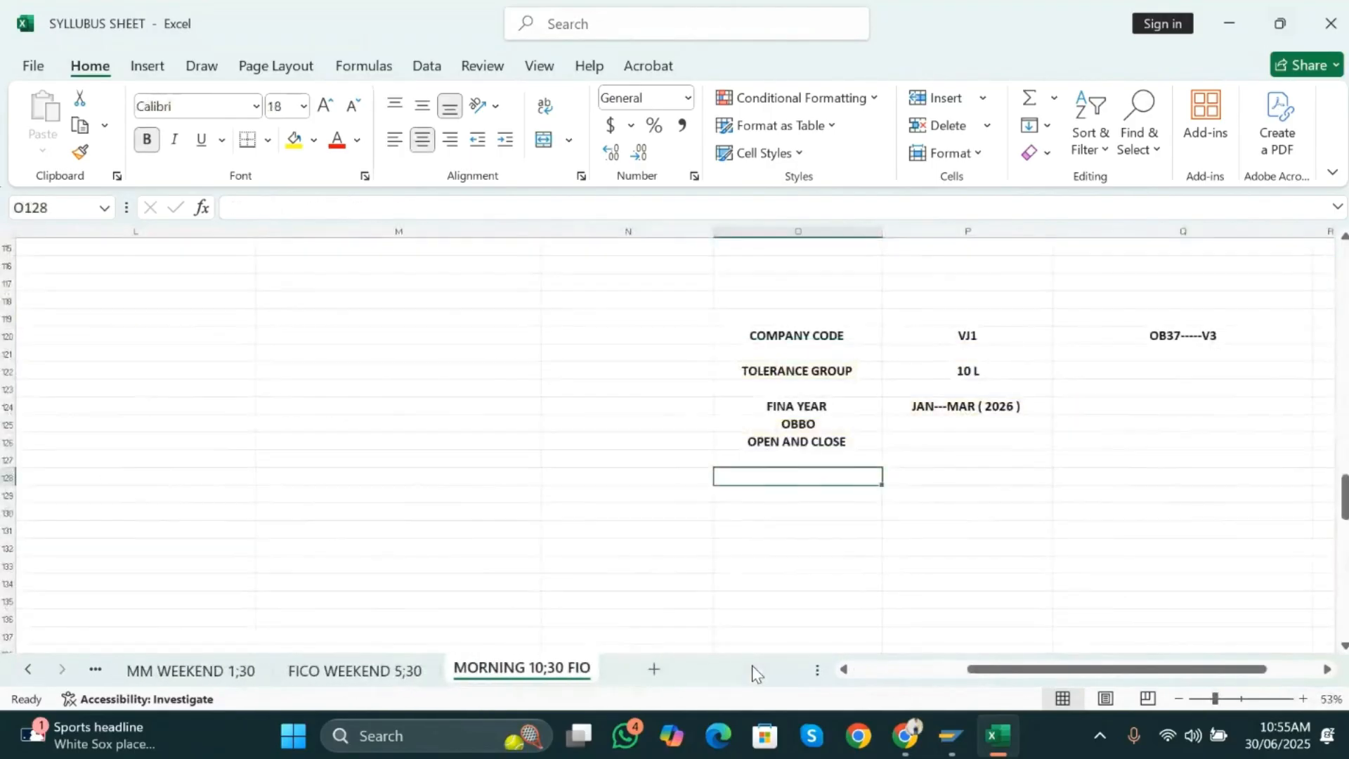
- Examine the Session 2 financial accounting topics and the Session 1 enterprise structure topics with their transaction codes
{"action": "scroll", "coordinate": [712, 565], "scroll_direction": "up", "scroll_amount": 5}
{"action": "scroll", "coordinate": [712, 564], "scroll_direction": "left", "scroll_amount": 3}
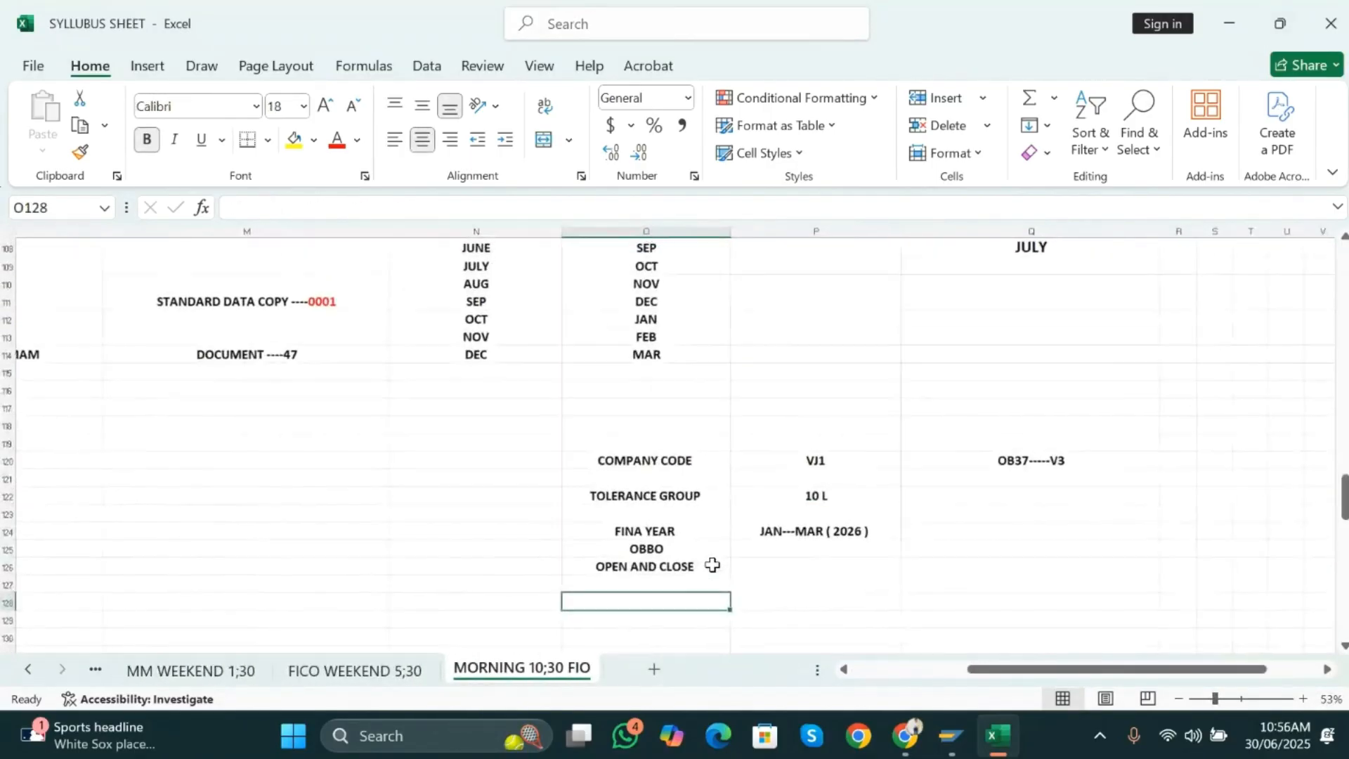
{"action": "scroll", "coordinate": [712, 564], "scroll_direction": "left", "scroll_amount": 5}
{"action": "scroll", "coordinate": [712, 565], "scroll_direction": "down", "scroll_amount": 1}
{"action": "scroll", "coordinate": [713, 566], "scroll_direction": "up", "scroll_amount": 2}
{"action": "scroll", "coordinate": [713, 565], "scroll_direction": "left", "scroll_amount": 1}
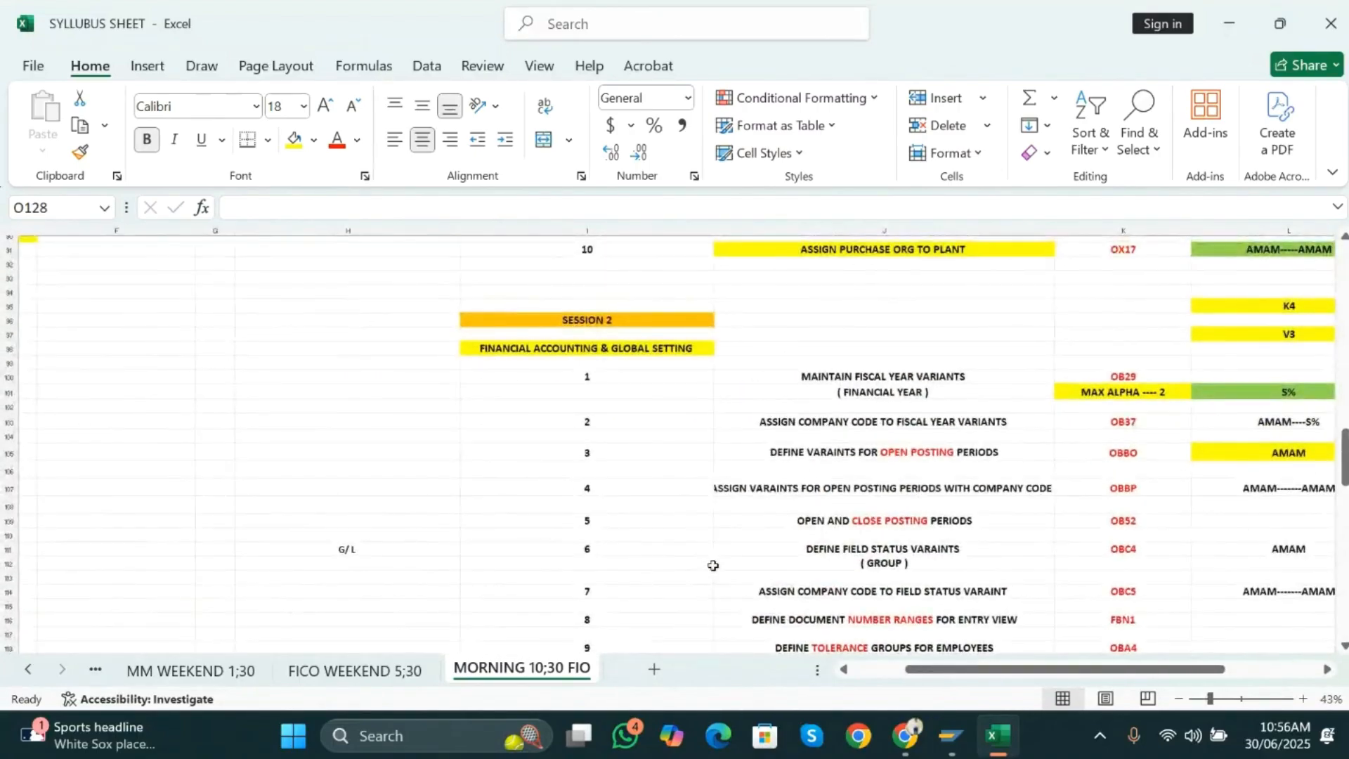
{"action": "scroll", "coordinate": [713, 565], "scroll_direction": "down", "scroll_amount": 1}
{"action": "scroll", "coordinate": [713, 565], "scroll_direction": "right", "scroll_amount": 1}
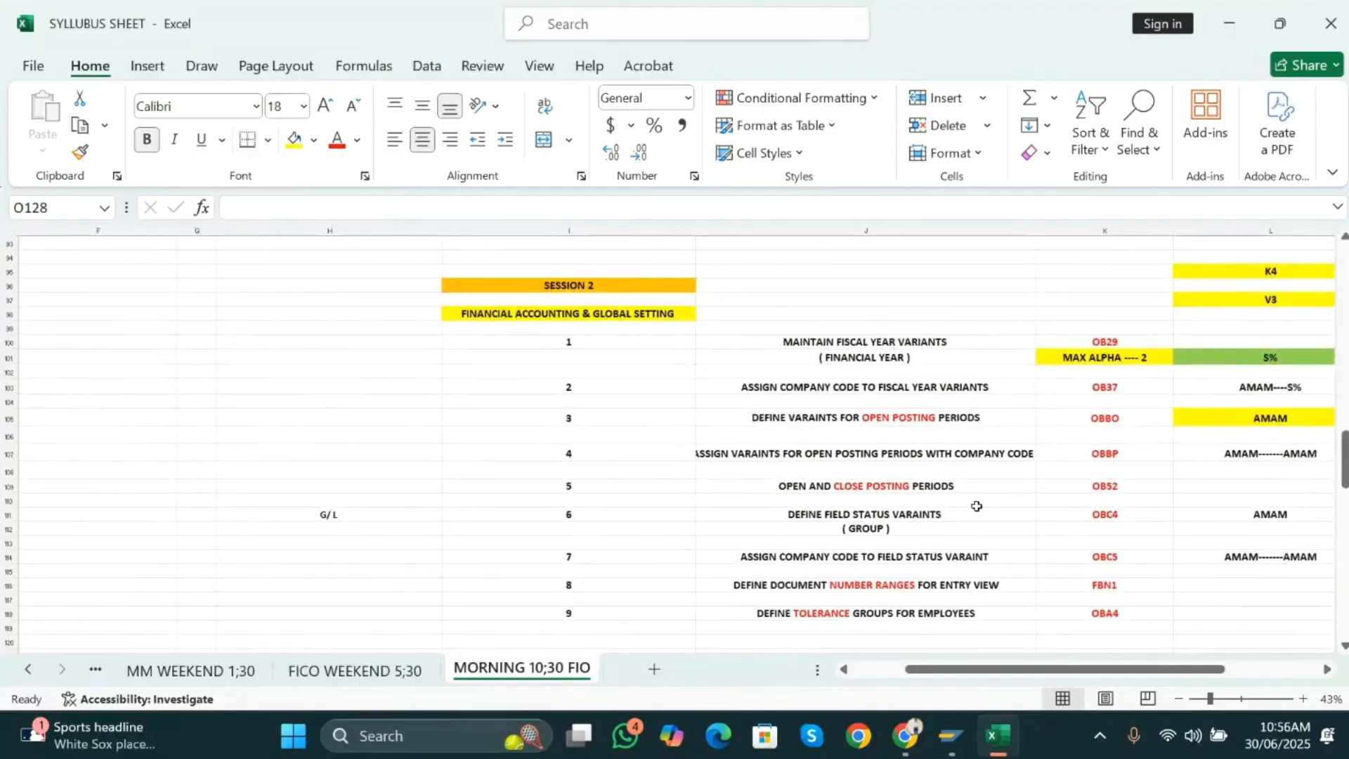
{"action": "scroll", "coordinate": [976, 506], "scroll_direction": "up", "scroll_amount": 10}
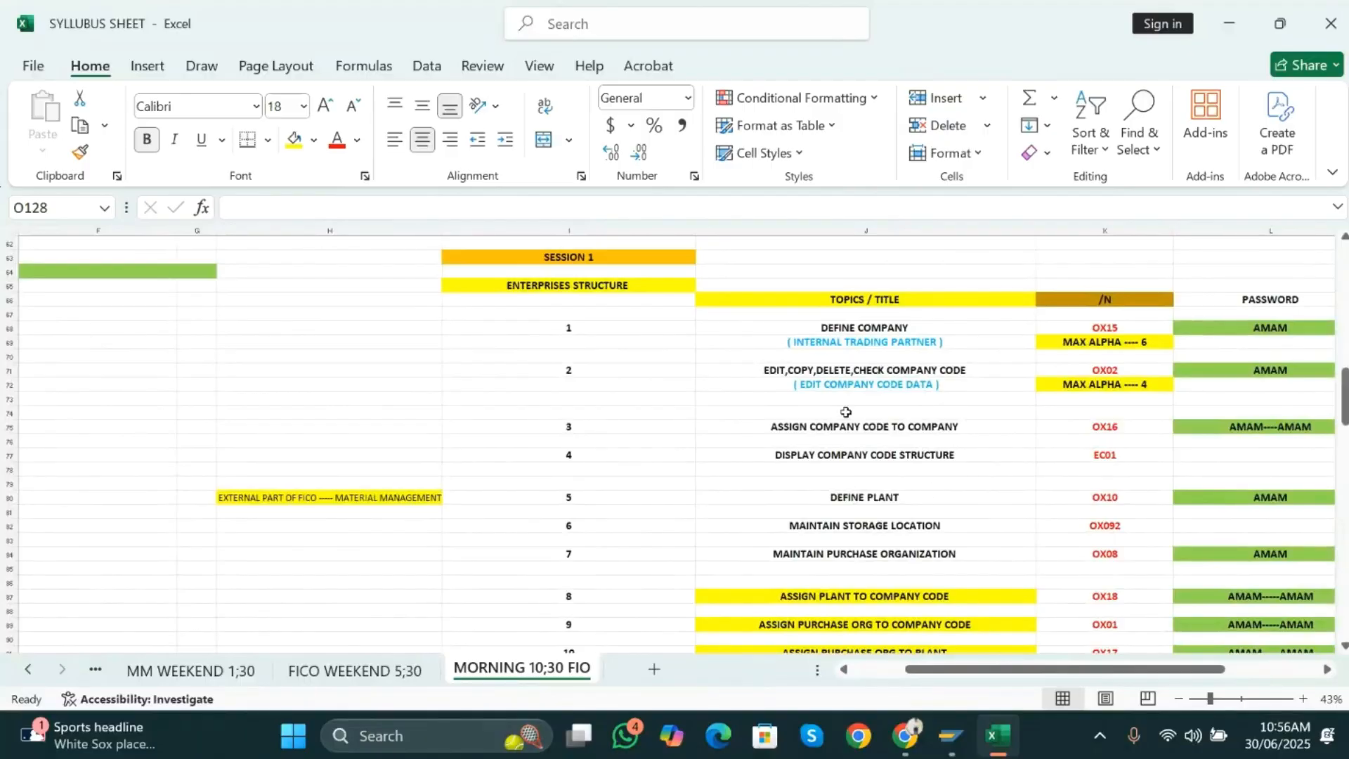
- Switch to the Google Meet call to check it, and return to the syllabus workbook
{"action": "key", "text": "alt+Tab"}
{"action": "key", "text": "Tab"}
{"action": "key", "text": "Tab"}
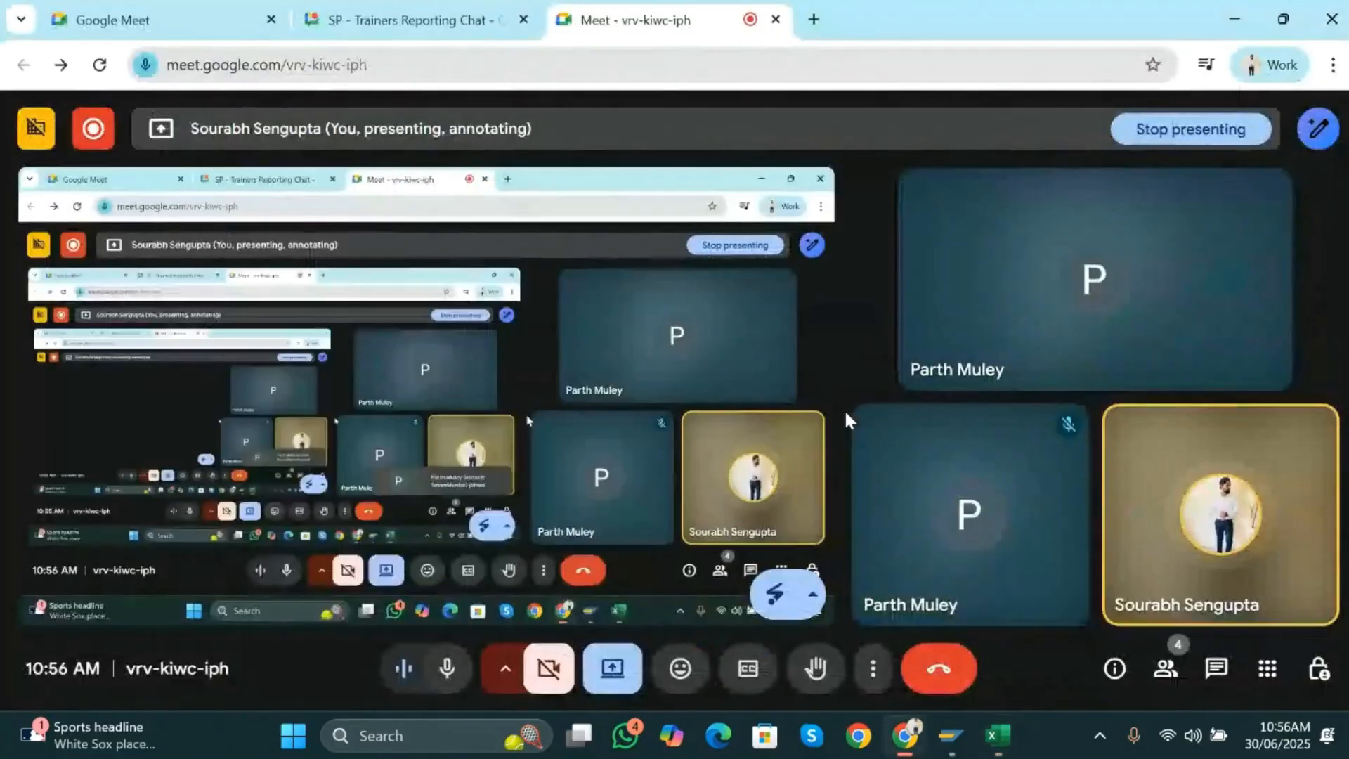
{"action": "key", "text": "alt+Tab"}
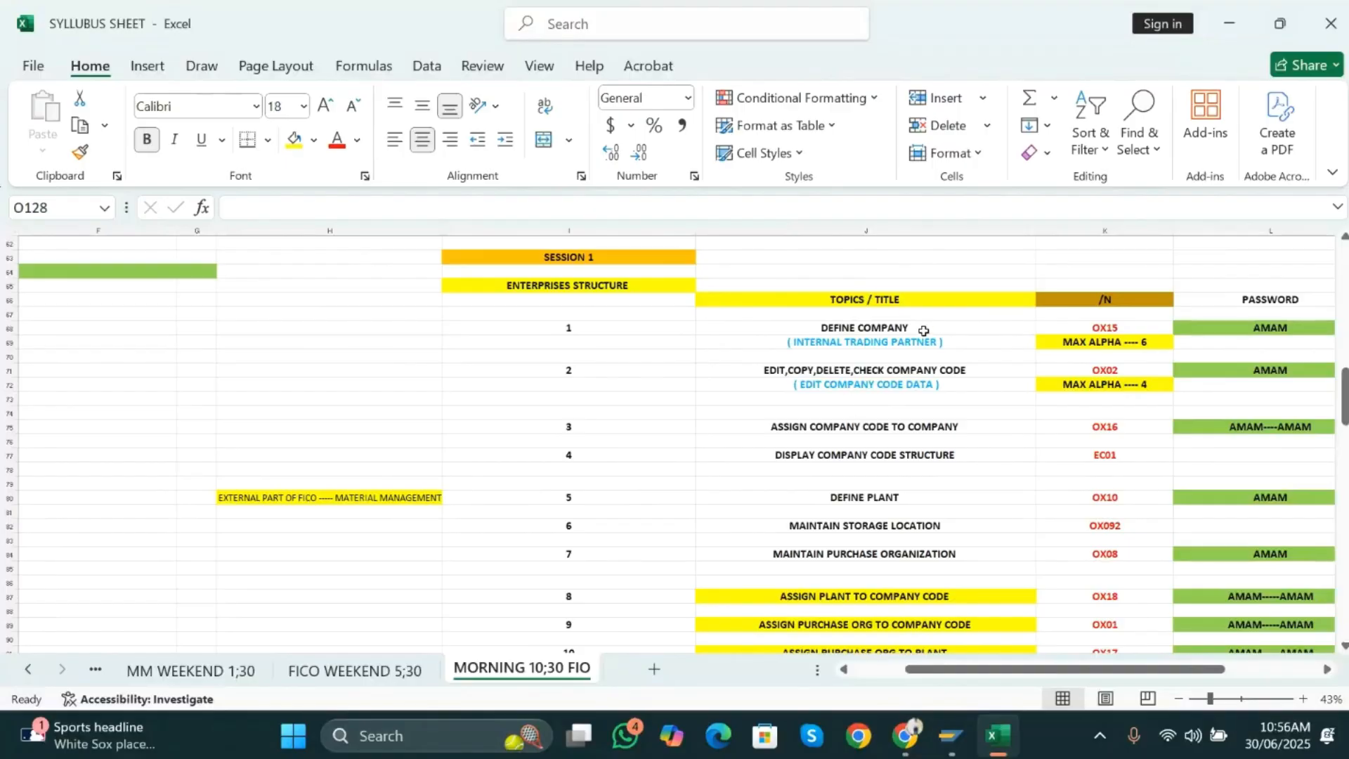
- Review the syllabus topics from DEFINE COMPANY in Session 1 down to the tolerance groups for employees in Session 2
{"action": "scroll", "coordinate": [949, 565], "scroll_direction": "down", "scroll_amount": 3}
{"action": "scroll", "coordinate": [950, 565], "scroll_direction": "up", "scroll_amount": 3}
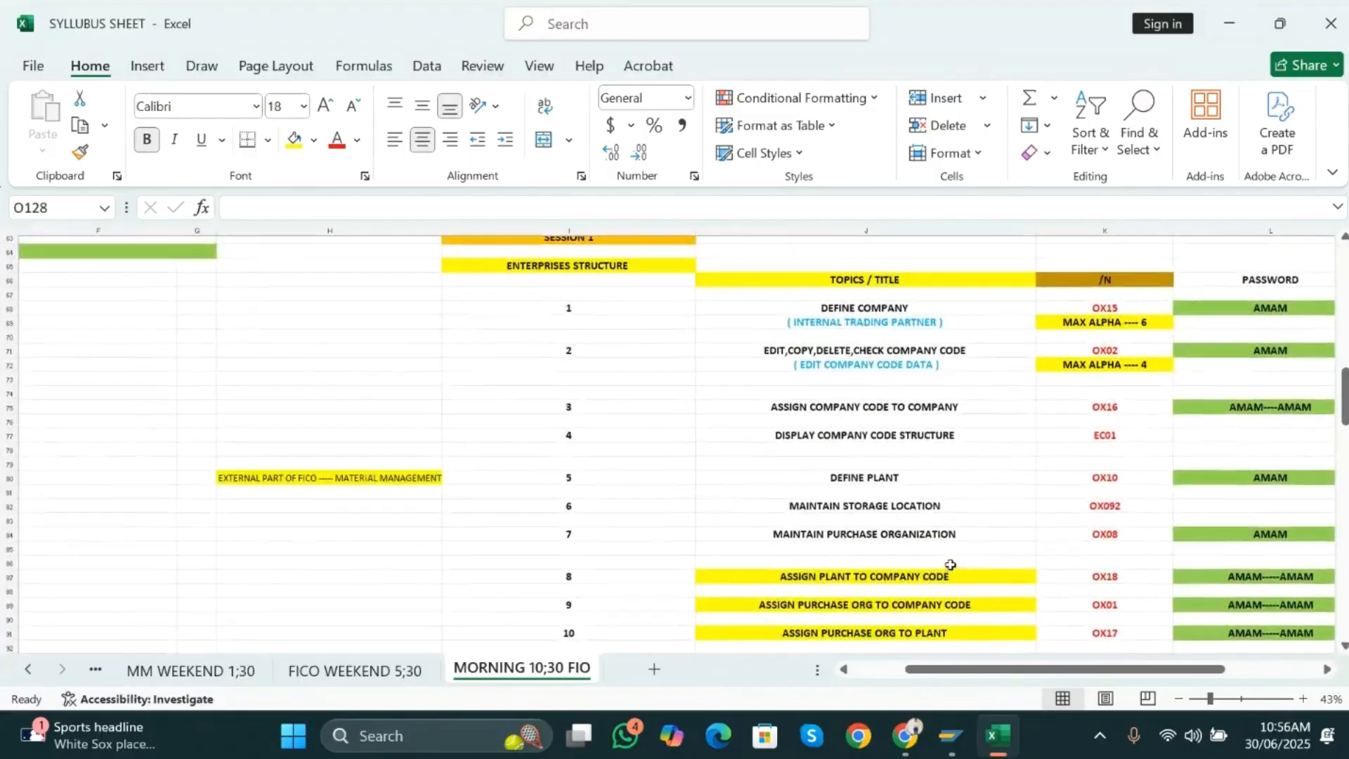
{"action": "scroll", "coordinate": [949, 565], "scroll_direction": "up", "scroll_amount": 2, "text": "ctrl"}
{"action": "scroll", "coordinate": [949, 564], "scroll_direction": "up", "scroll_amount": 1, "text": "ctrl"}
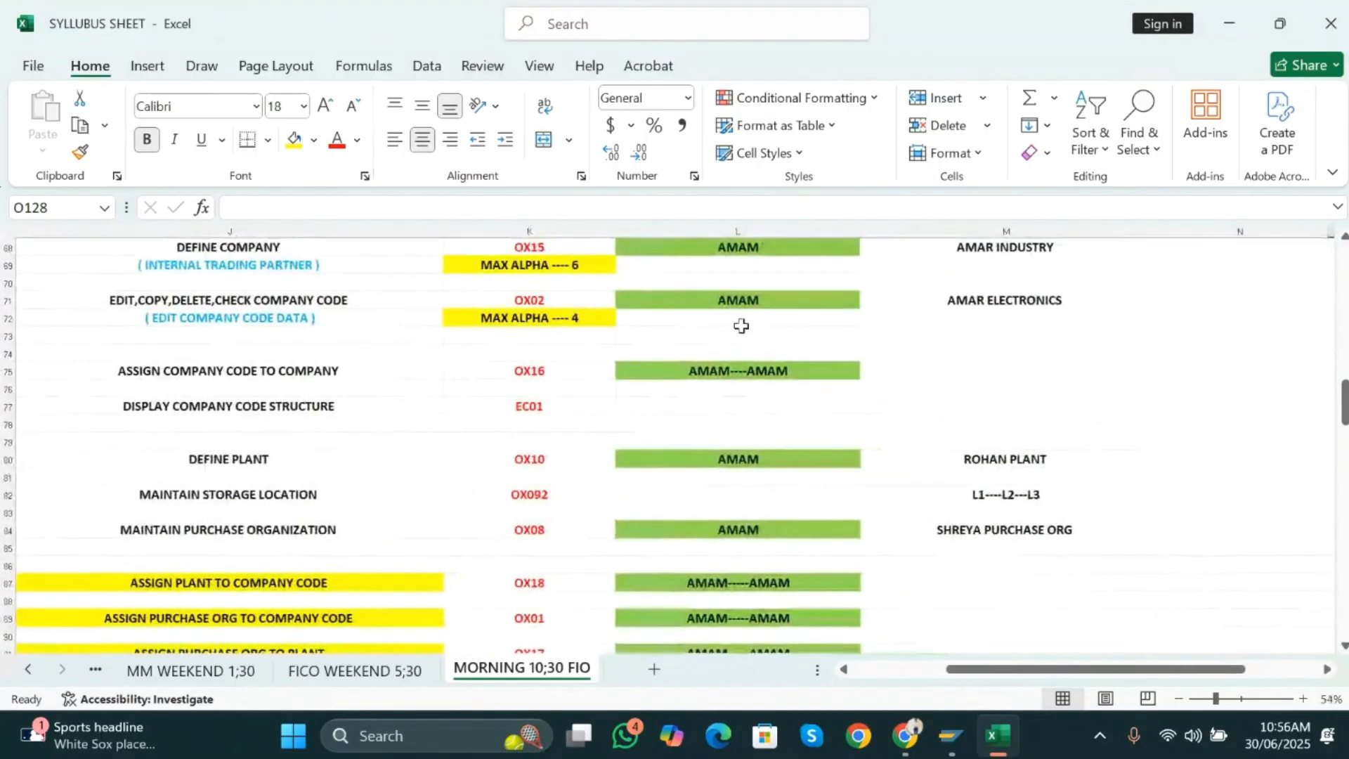
{"action": "scroll", "coordinate": [475, 440], "scroll_direction": "down", "scroll_amount": 8}
{"action": "scroll", "coordinate": [475, 440], "scroll_direction": "left", "scroll_amount": 3}
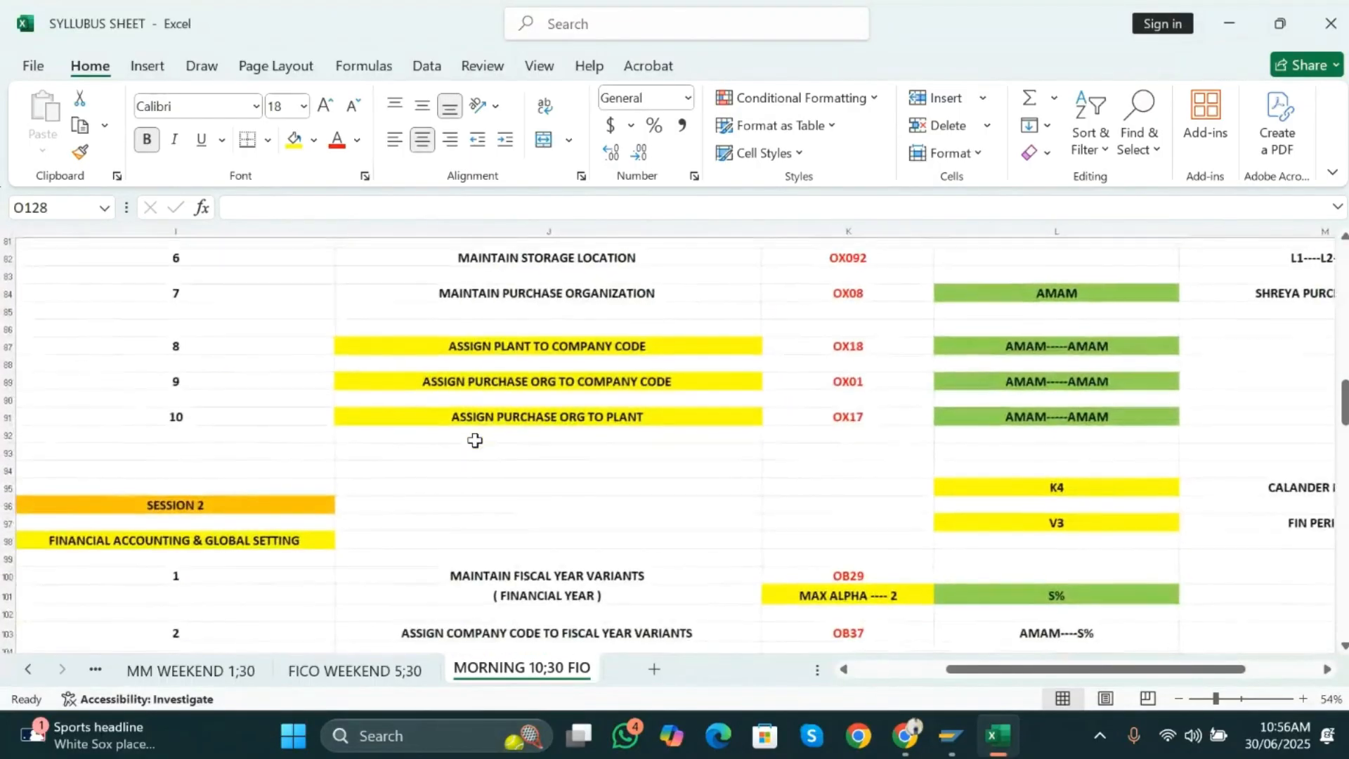
{"action": "scroll", "coordinate": [475, 440], "scroll_direction": "right", "scroll_amount": 3}
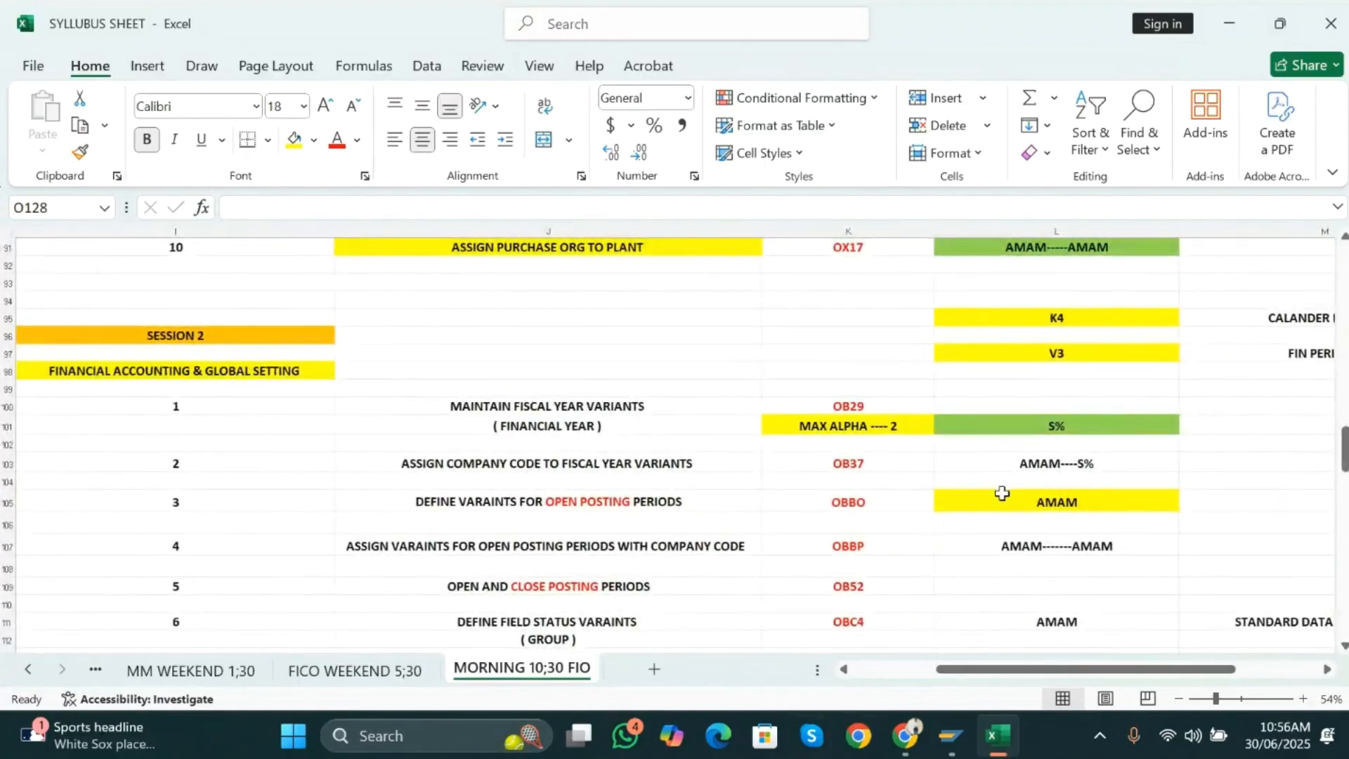
{"action": "scroll", "coordinate": [1001, 493], "scroll_direction": "down", "scroll_amount": 5}
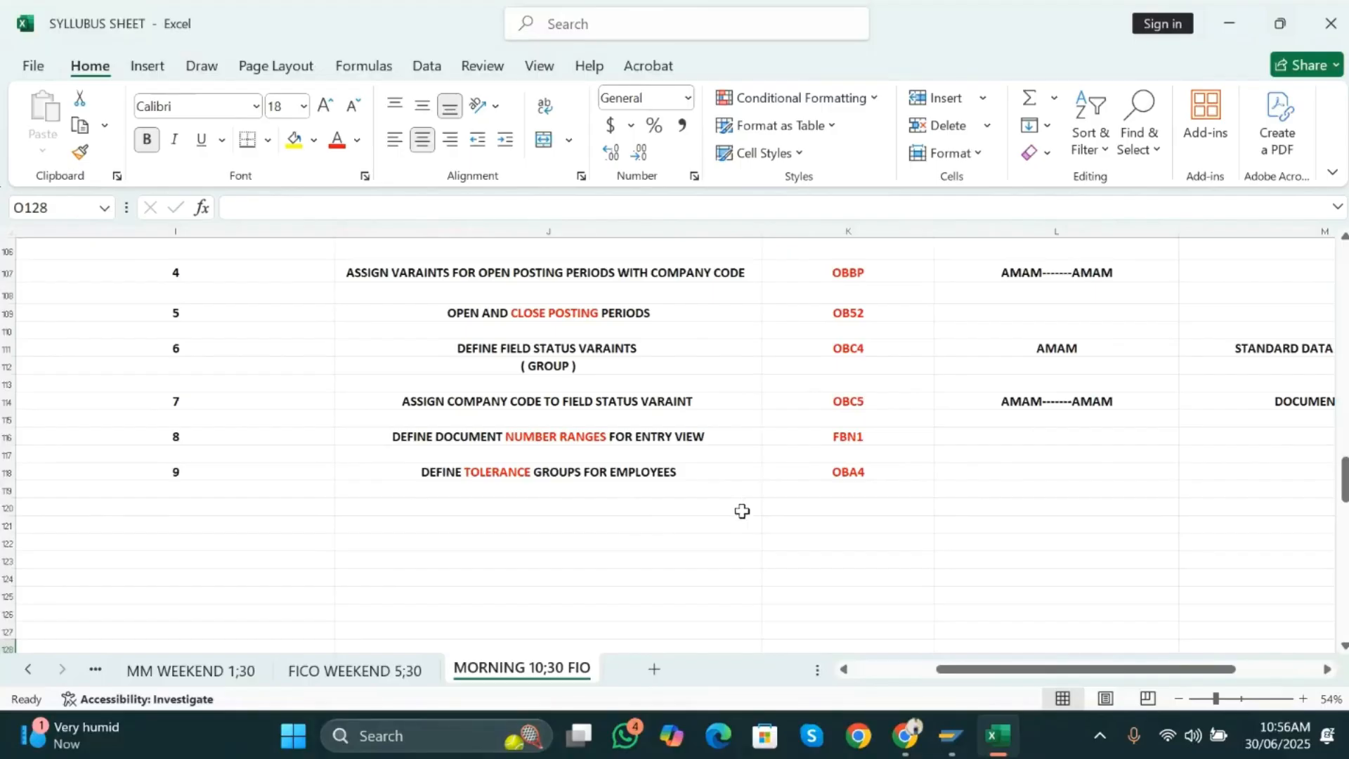
{"action": "scroll", "coordinate": [735, 493], "scroll_direction": "up", "scroll_amount": 2}
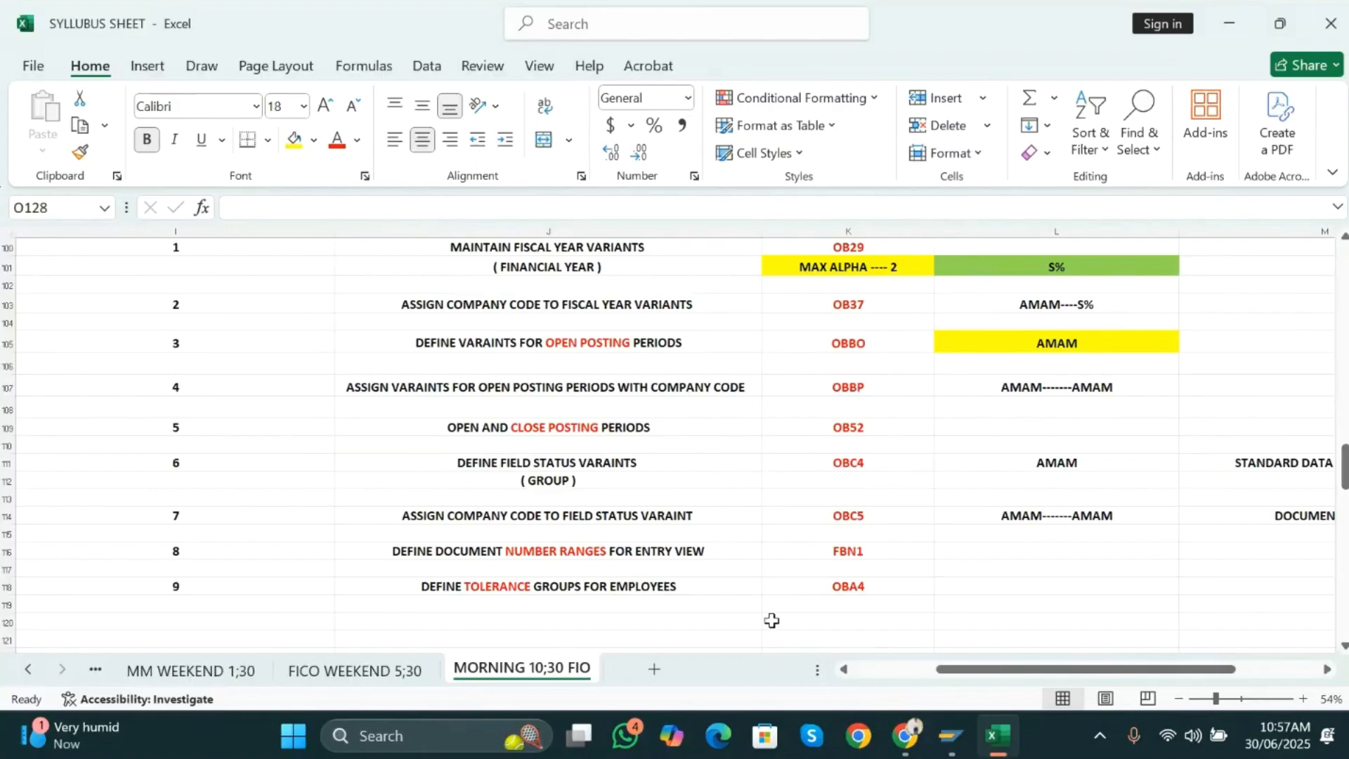
- Switch to the Google Meet call and mute the microphone
{"action": "left_click", "coordinate": [625, 735]}
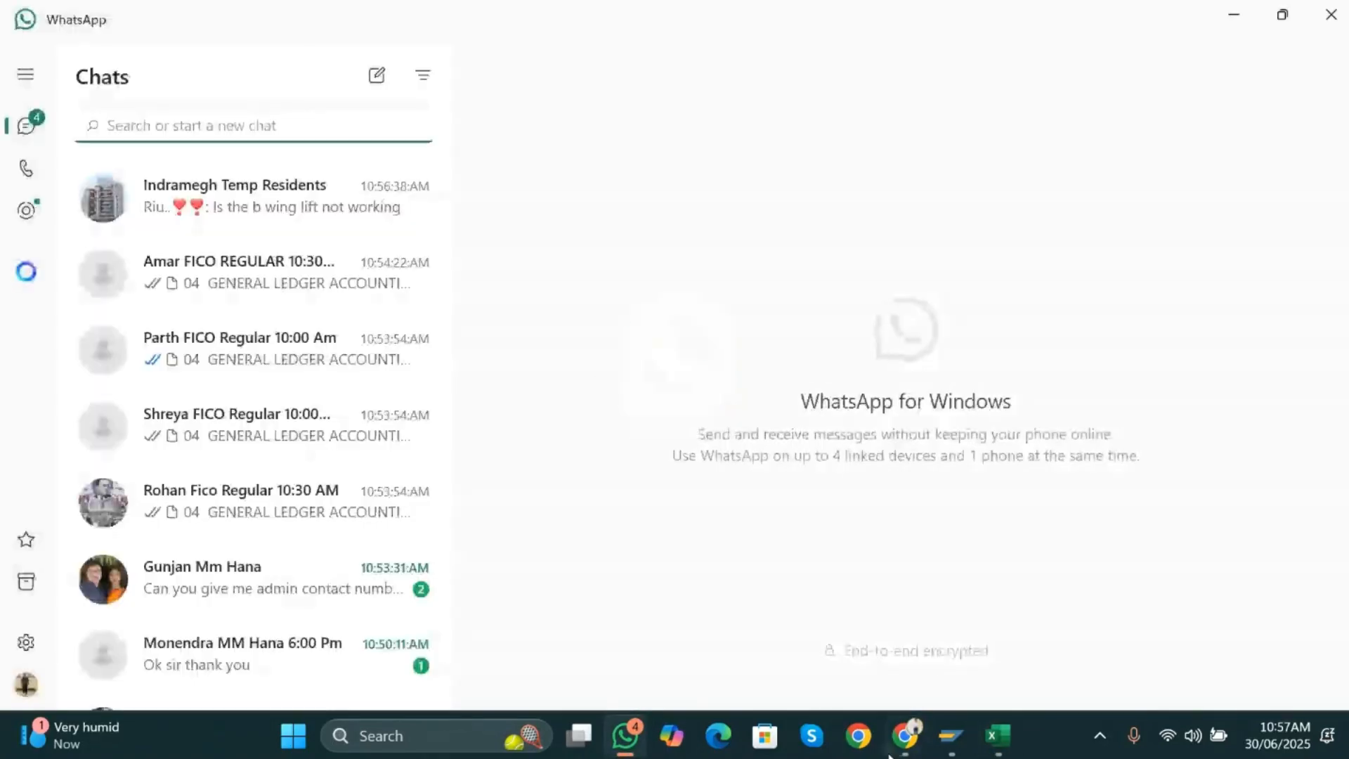
{"action": "mouse_move", "coordinate": [905, 735]}
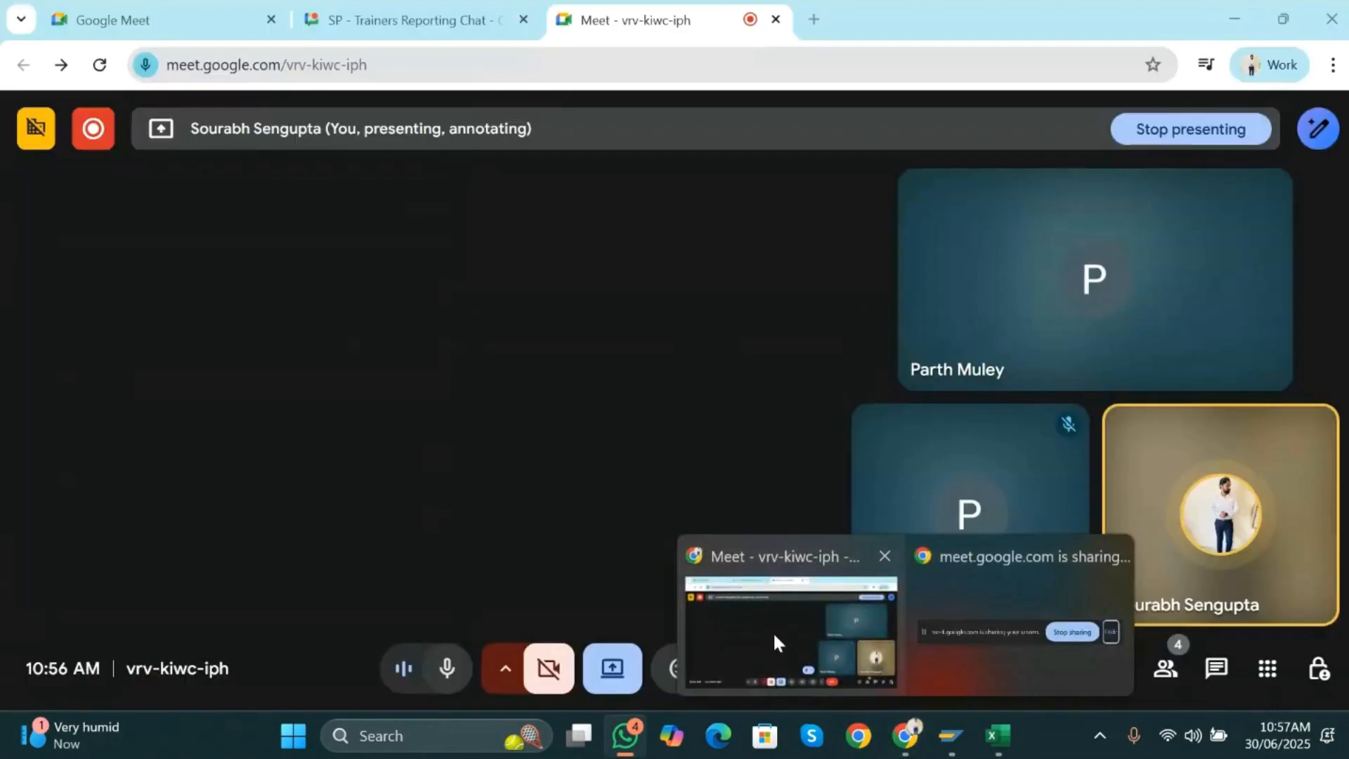
{"action": "left_click", "coordinate": [772, 630]}
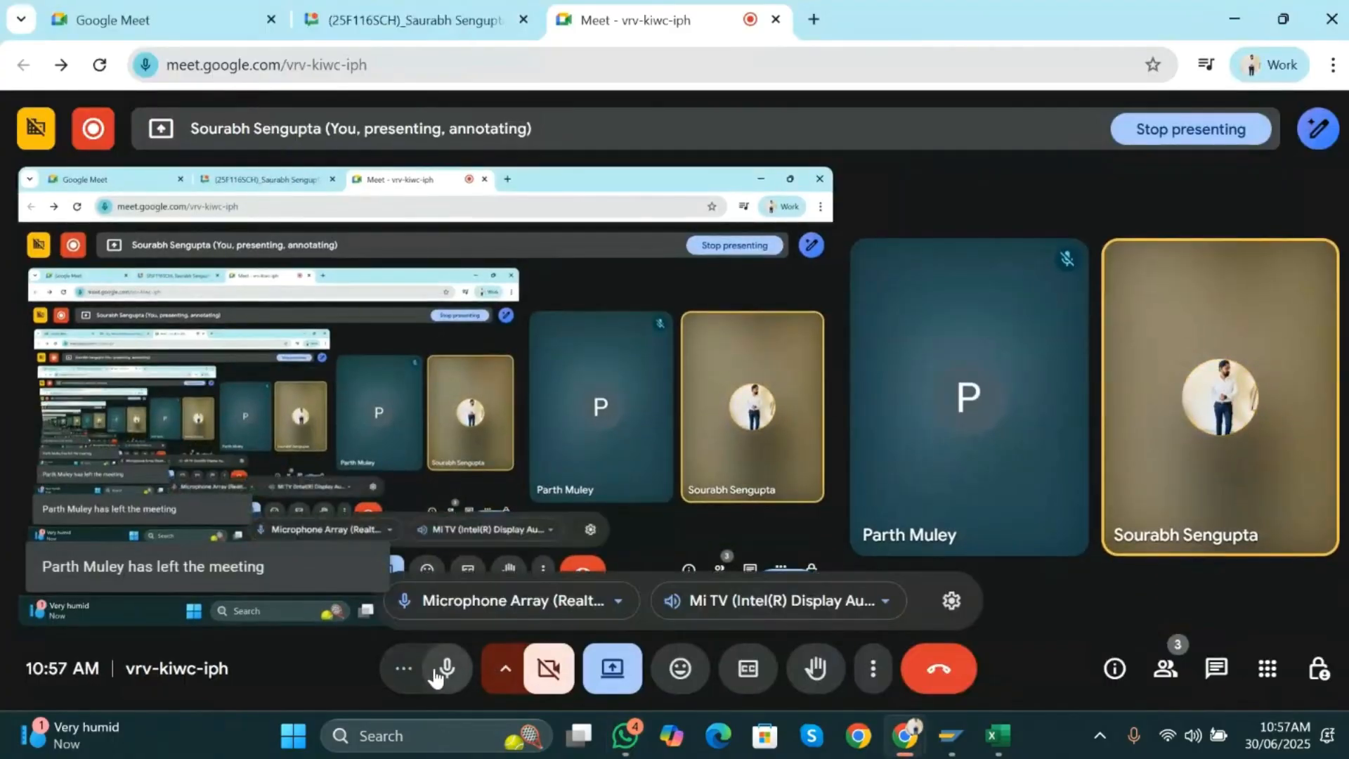
{"action": "left_click", "coordinate": [439, 671]}
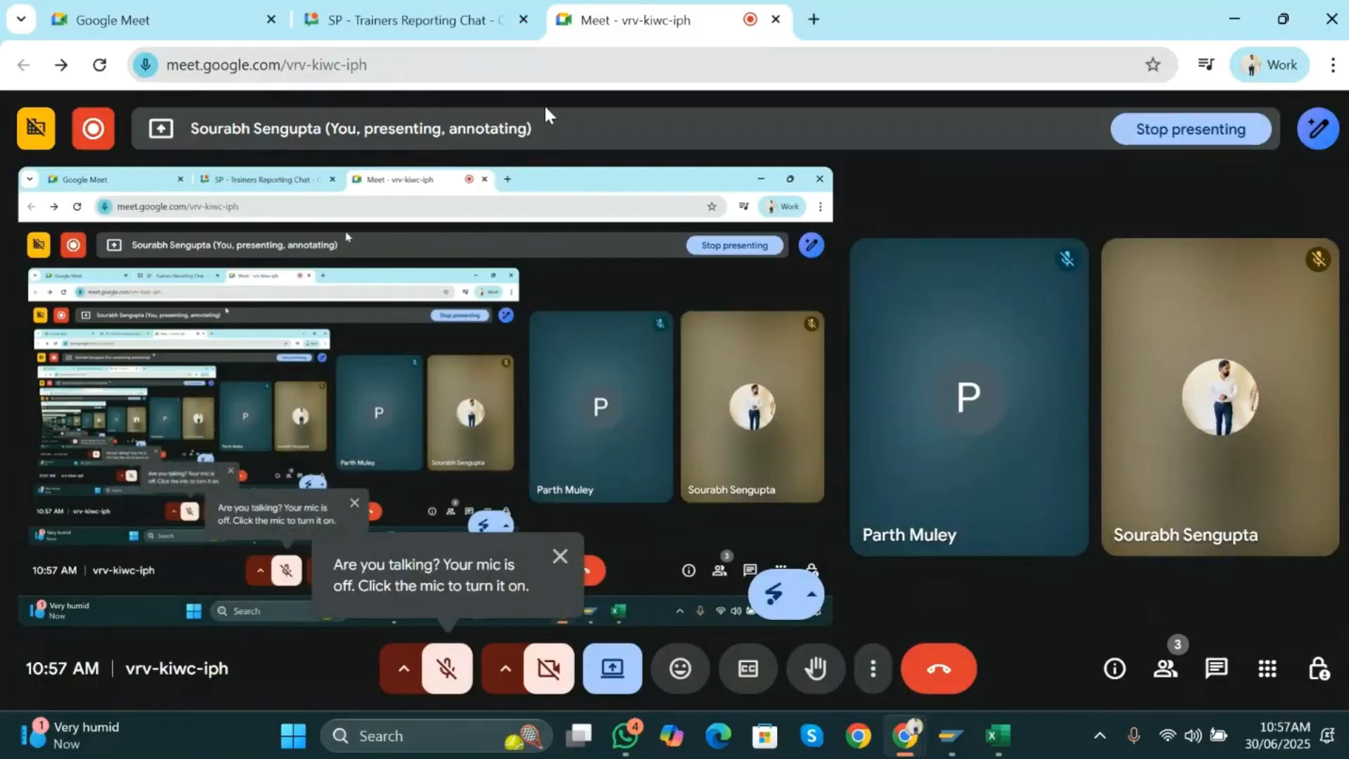
- Check the SAP FICO batch's space in Google Chat, return to the meeting and unmute the microphone
{"action": "left_click", "coordinate": [366, 21]}
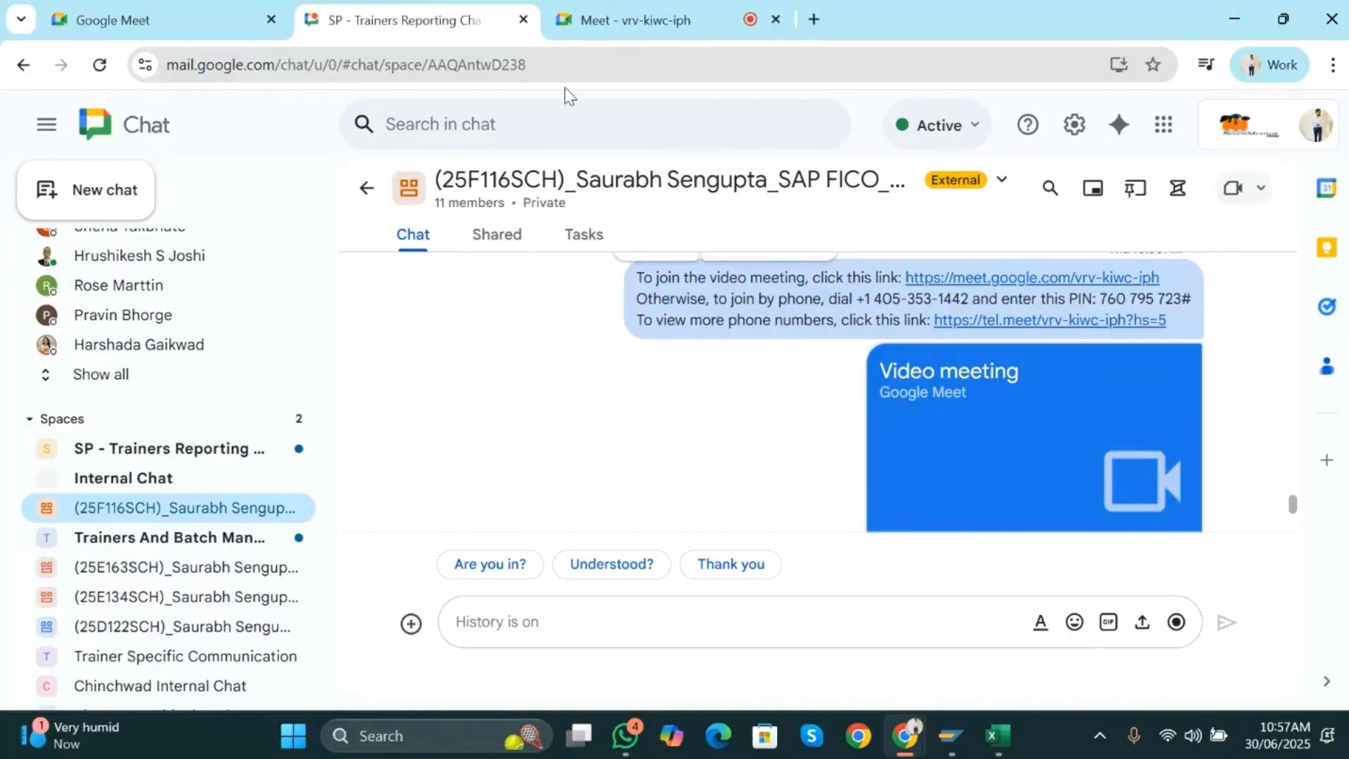
{"action": "left_click", "coordinate": [636, 19]}
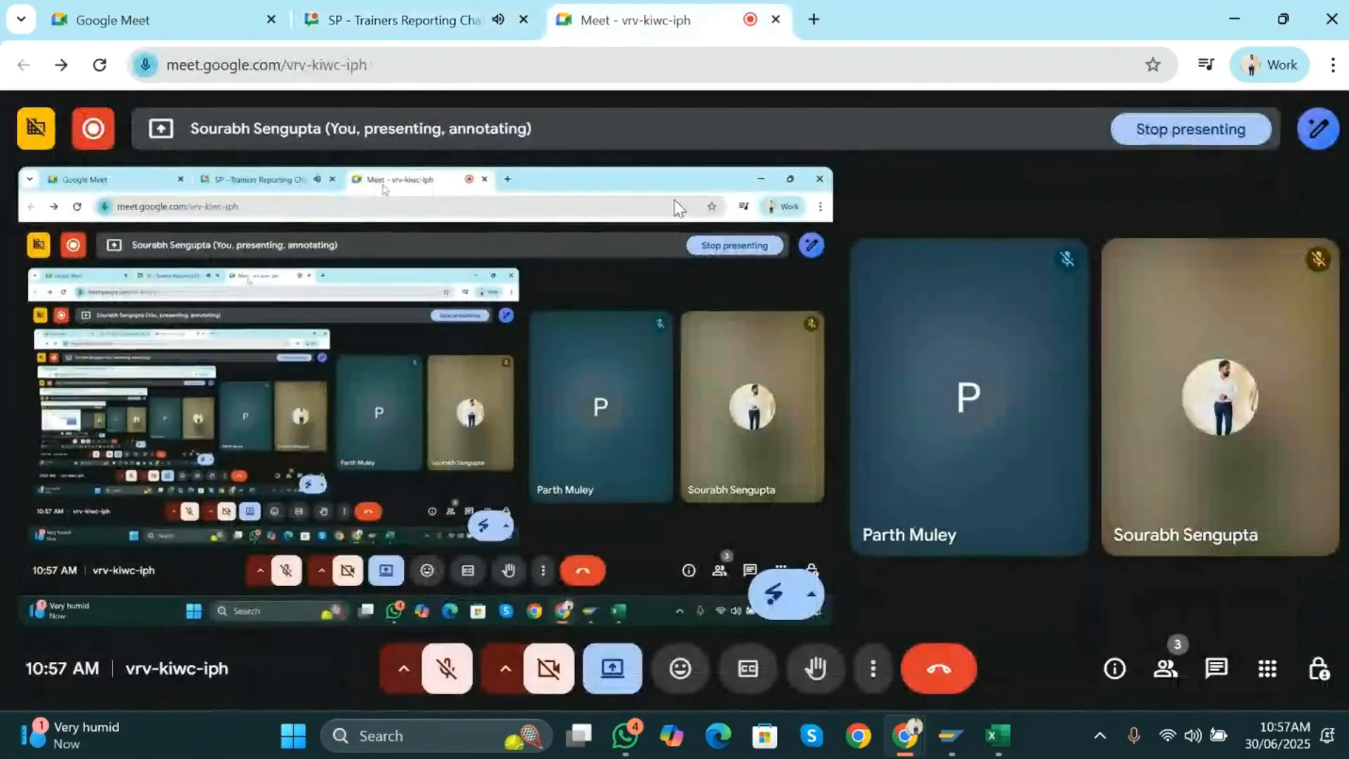
{"action": "left_click", "coordinate": [446, 669]}
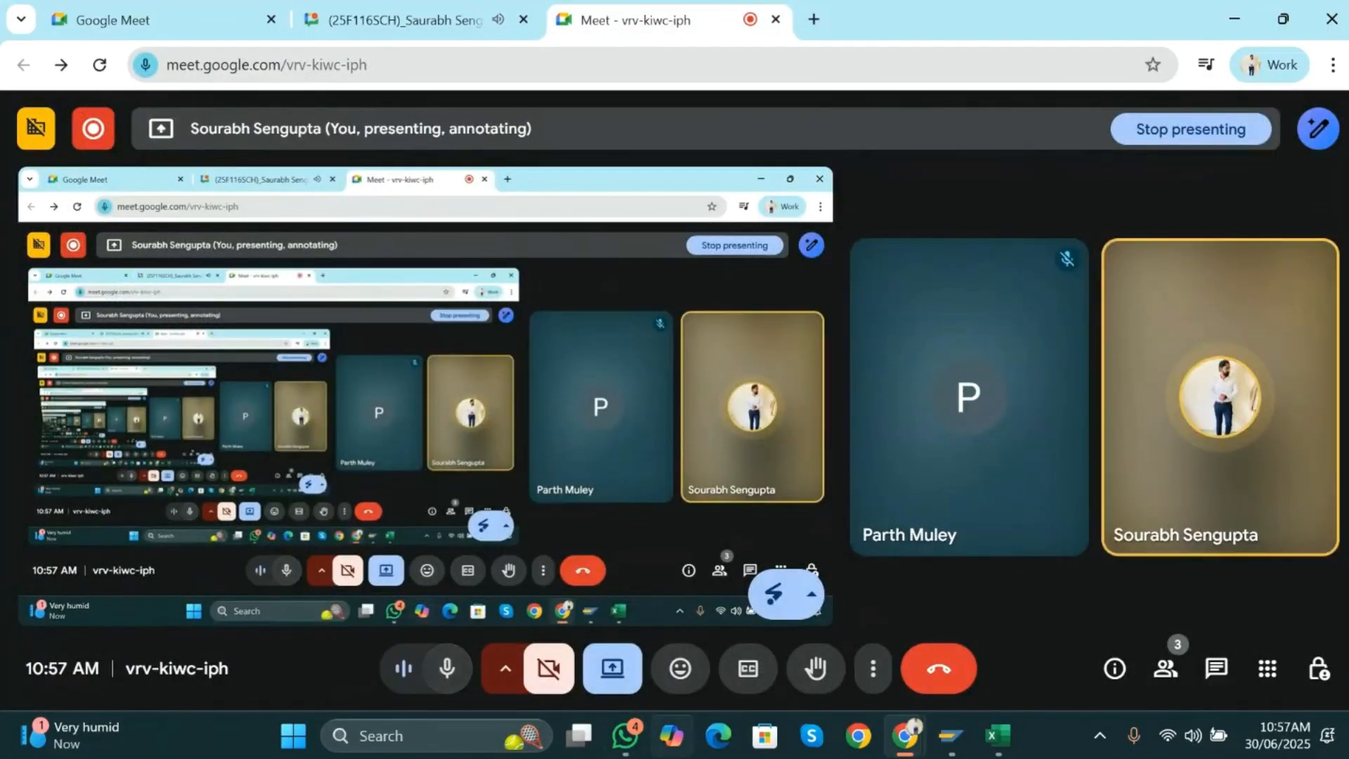
- Open 04 GENERAL LEDGER ACCOUNTING.pdf from the FICO REGULAR 10:30 student's WhatsApp chat and show its first page
{"action": "key", "text": "alt+Tab"}
{"action": "key", "text": "alt+Tab"}
{"action": "key", "text": "alt+shift+Tab"}
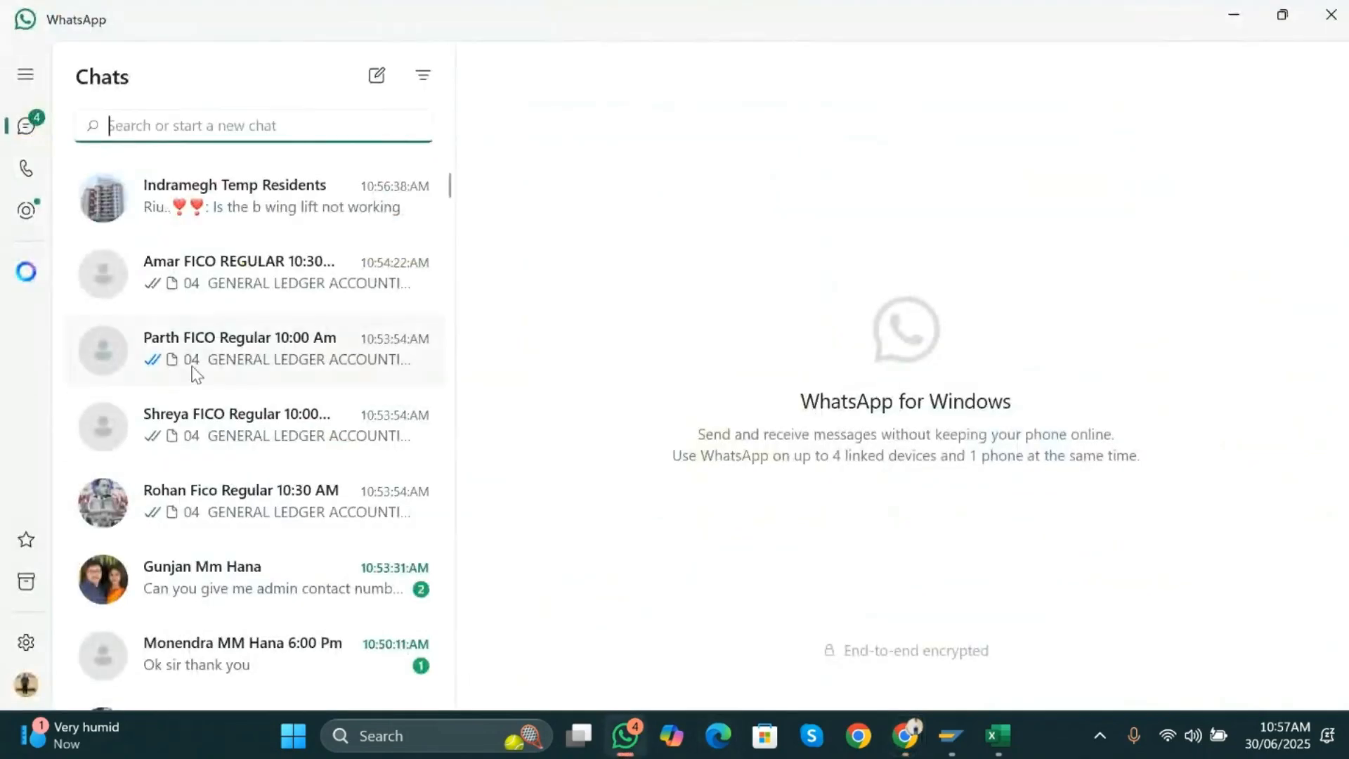
{"action": "left_click", "coordinate": [250, 304]}
{"action": "left_click", "coordinate": [1062, 588]}
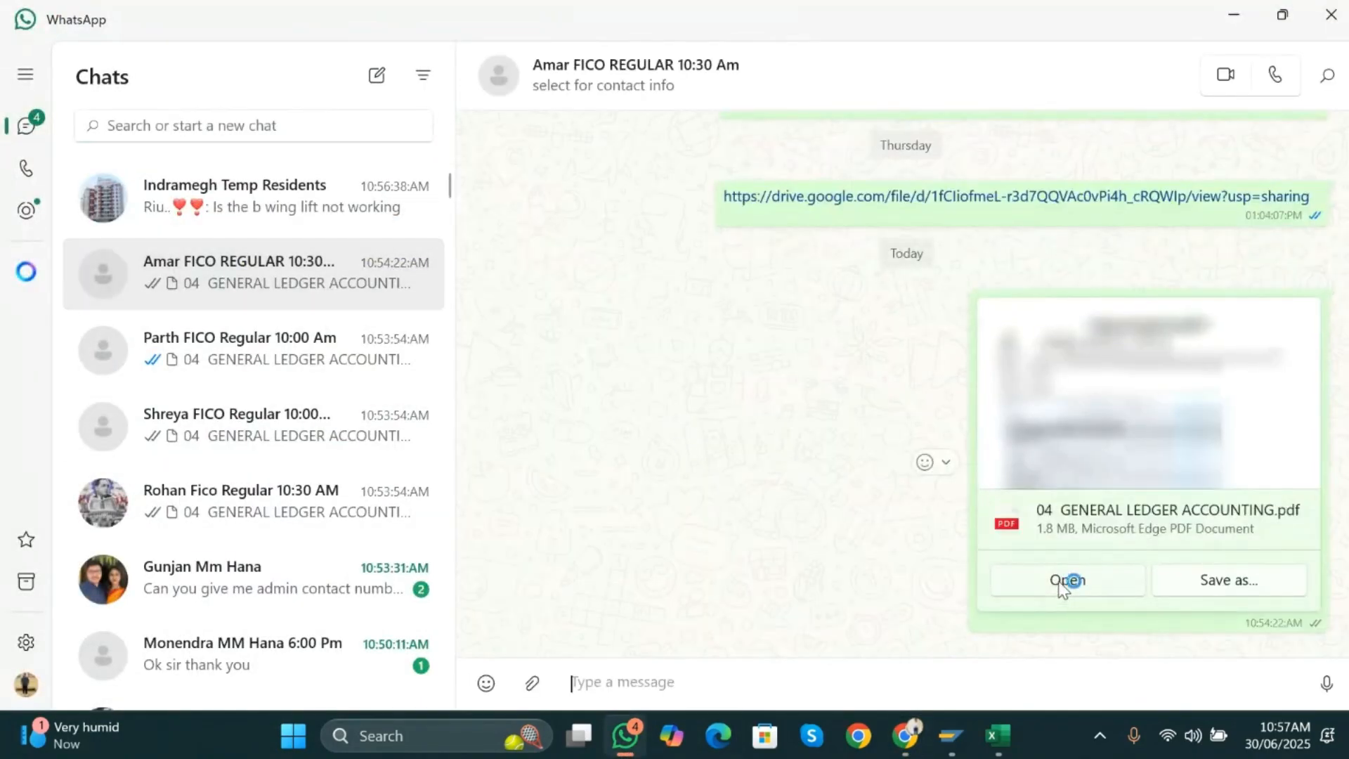
{"action": "scroll", "coordinate": [778, 362], "scroll_direction": "up", "scroll_amount": 20}
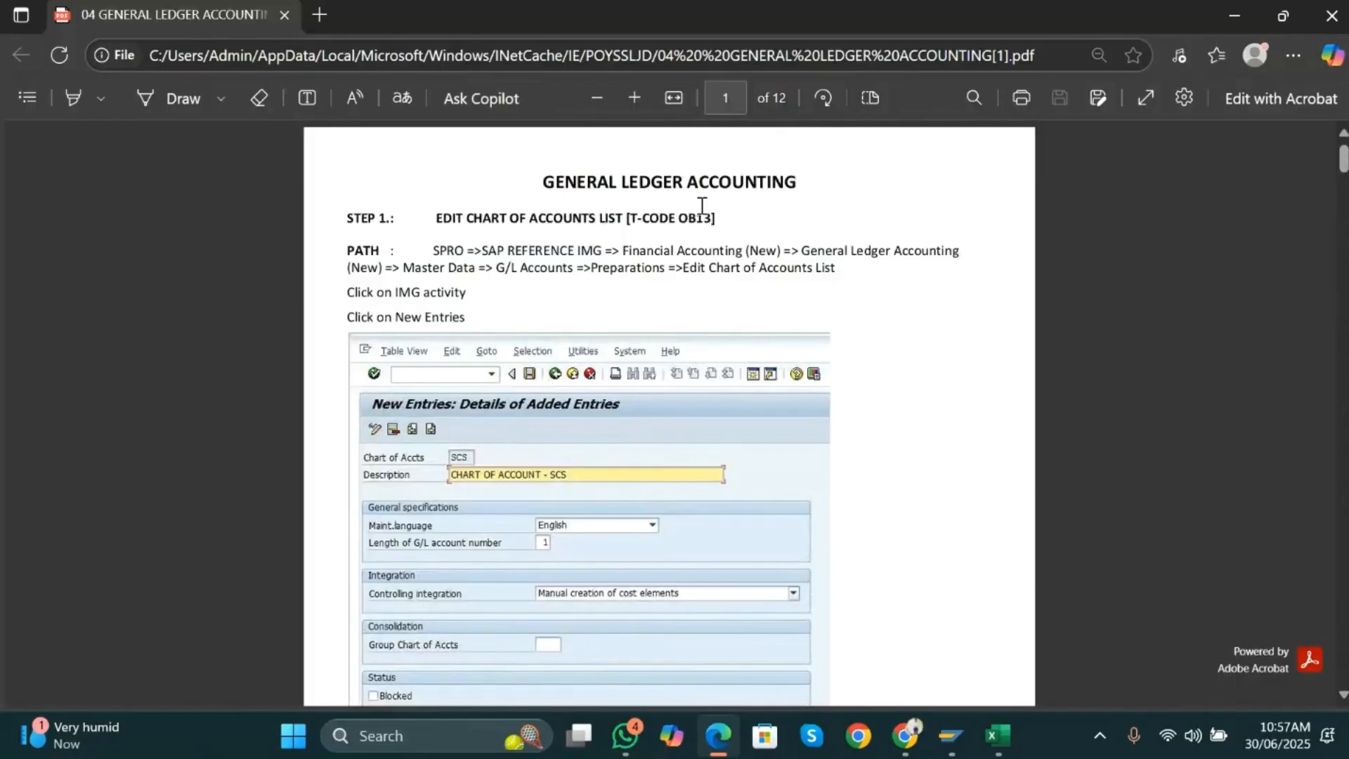
- Switch back to the SYLLUBUS SHEET workbook in Excel
{"action": "key", "text": "alt+Tab"}
{"action": "key", "text": "Tab"}
{"action": "key", "text": "Tab"}
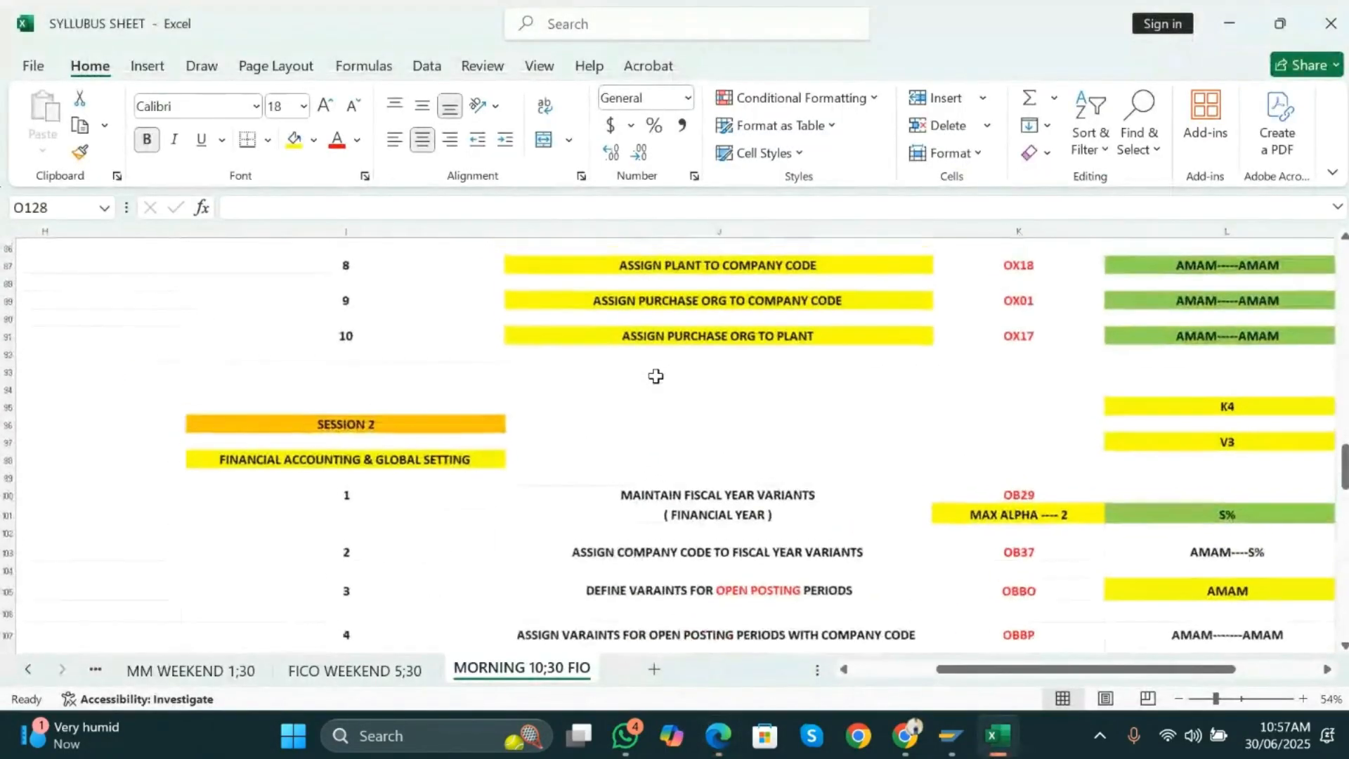
- Copy the SESSION 2 heading from I96 to cell I122, below the Session 2 topic list
{"action": "scroll", "coordinate": [653, 375], "scroll_direction": "down", "scroll_amount": 1}
{"action": "scroll", "coordinate": [653, 376], "scroll_direction": "left", "scroll_amount": 2}
{"action": "left_click", "coordinate": [379, 373]}
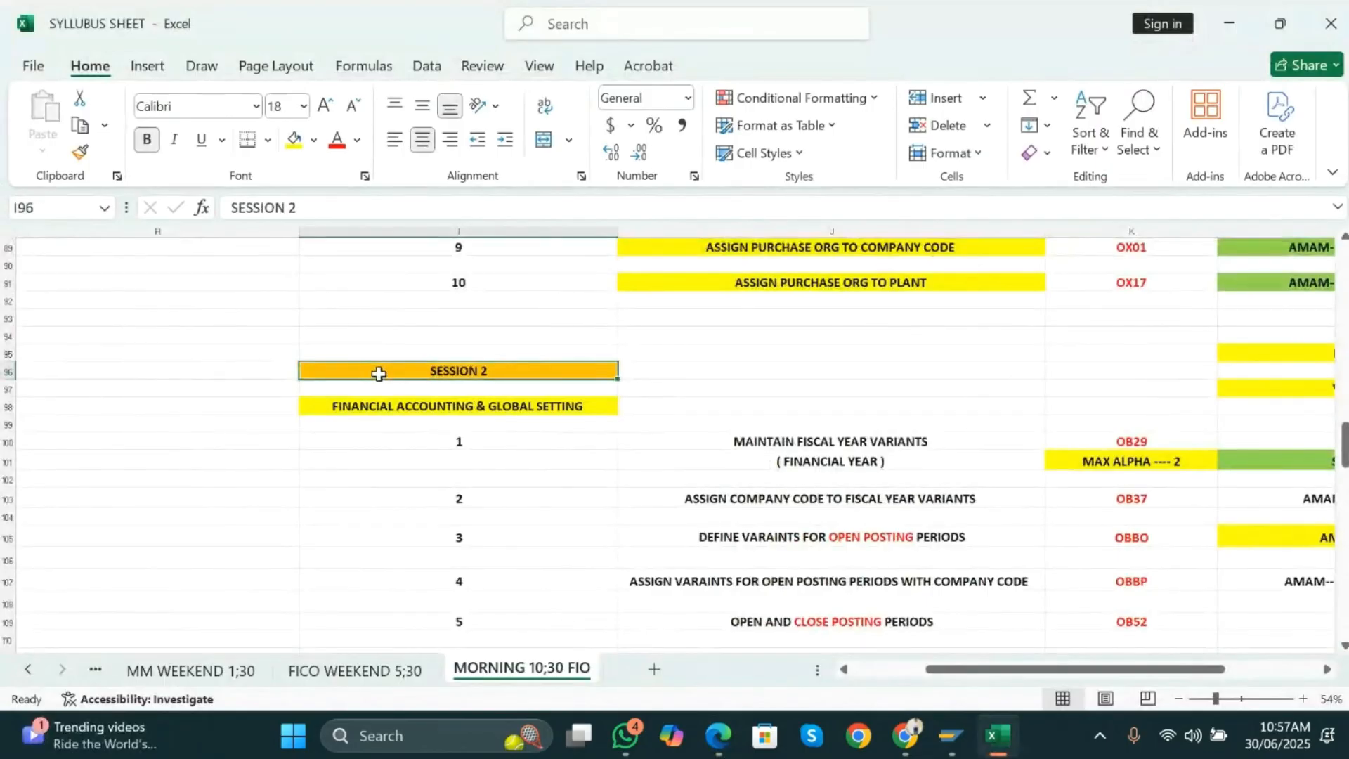
{"action": "key", "text": "ctrl+c"}
{"action": "key", "text": "Down"}
{"action": "key", "text": "Down"}
{"action": "key", "text": "Down"}
{"action": "key", "text": "Down"}
{"action": "key", "text": "Down"}
{"action": "key", "text": "Down"}
{"action": "key", "text": "Down"}
{"action": "key", "text": "Down"}
{"action": "key", "text": "Down"}
{"action": "key", "text": "Down"}
{"action": "key", "text": "Down"}
{"action": "key", "text": "Down"}
{"action": "key", "text": "Down"}
{"action": "key", "text": "Down"}
{"action": "key", "text": "Down"}
{"action": "key", "text": "Down"}
{"action": "key", "text": "Down"}
{"action": "key", "text": "Down"}
{"action": "key", "text": "Down"}
{"action": "key", "text": "Down"}
{"action": "key", "text": "Up"}
{"action": "key", "text": "Up"}
{"action": "key", "text": "Up"}
{"action": "key", "text": "Up"}
{"action": "key", "text": "Up"}
{"action": "key", "text": "Up"}
{"action": "key", "text": "Up"}
{"action": "key", "text": "Up"}
{"action": "key", "text": "Up"}
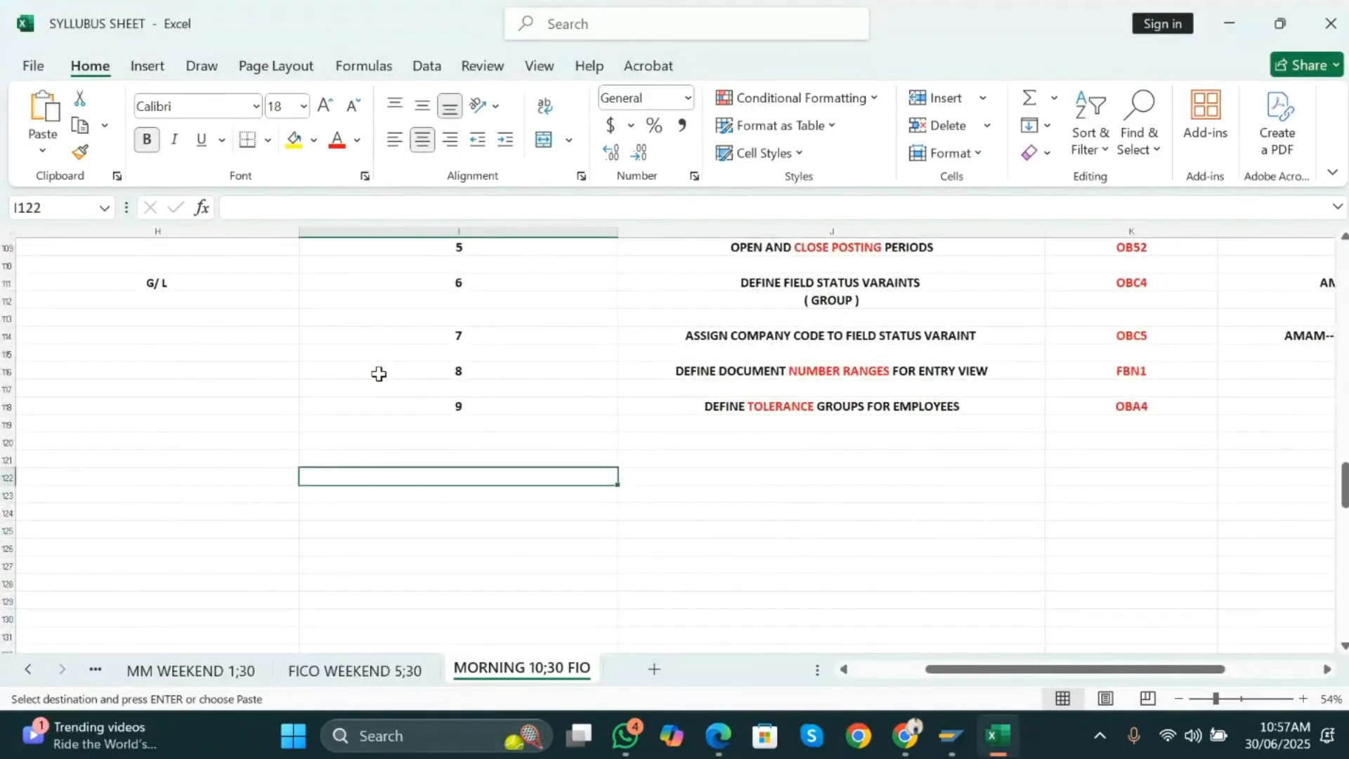
{"action": "key", "text": "Return"}
- Change the copied heading in I122 to SESSION 3
{"action": "double_click", "coordinate": [505, 477]}
{"action": "key", "text": "BackSpace"}
{"action": "type", "text": "3"}
{"action": "key", "text": "Return"}
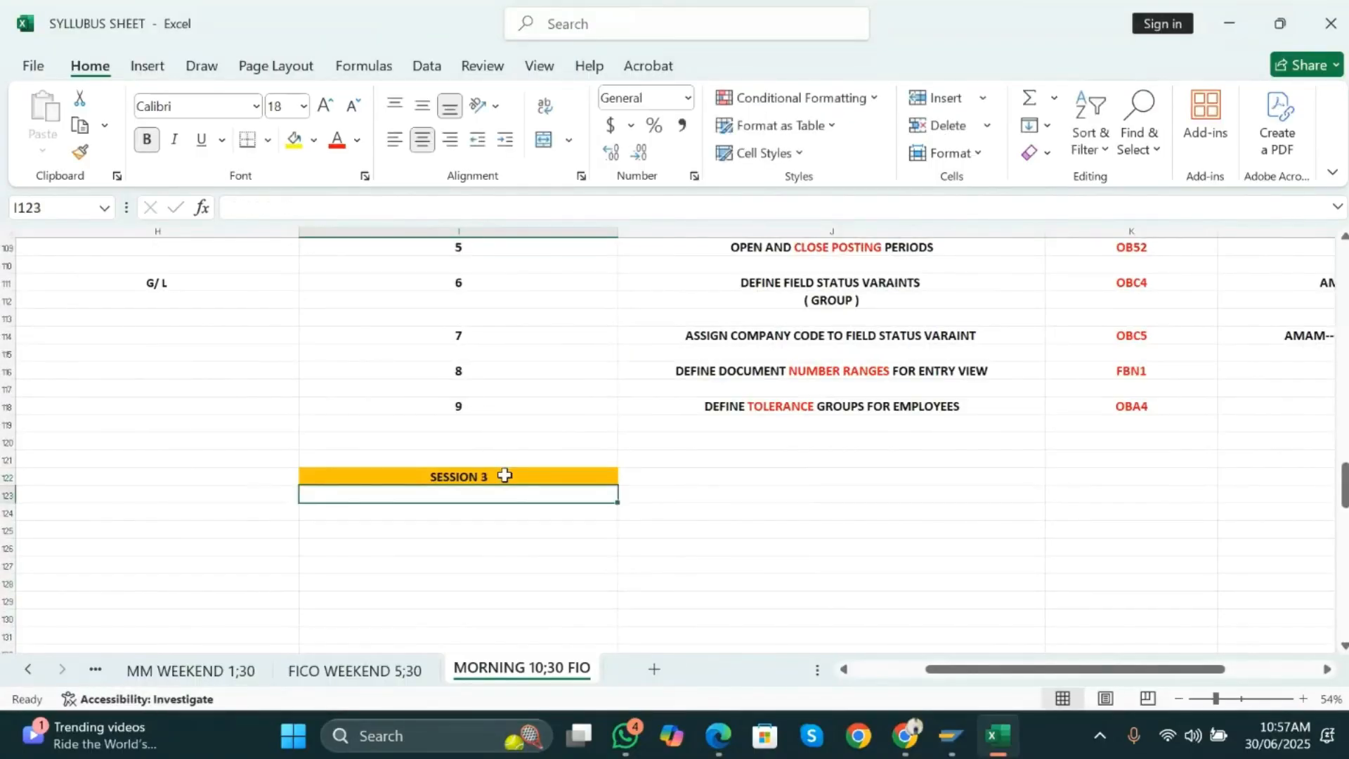
- Enter GENERAL LEDGER ACCOUNTS in I124 under the SESSION 3 heading and fill the cell yellow
{"action": "scroll", "coordinate": [540, 486], "scroll_direction": "up", "scroll_amount": 1}
{"action": "scroll", "coordinate": [540, 486], "scroll_direction": "down", "scroll_amount": 3}
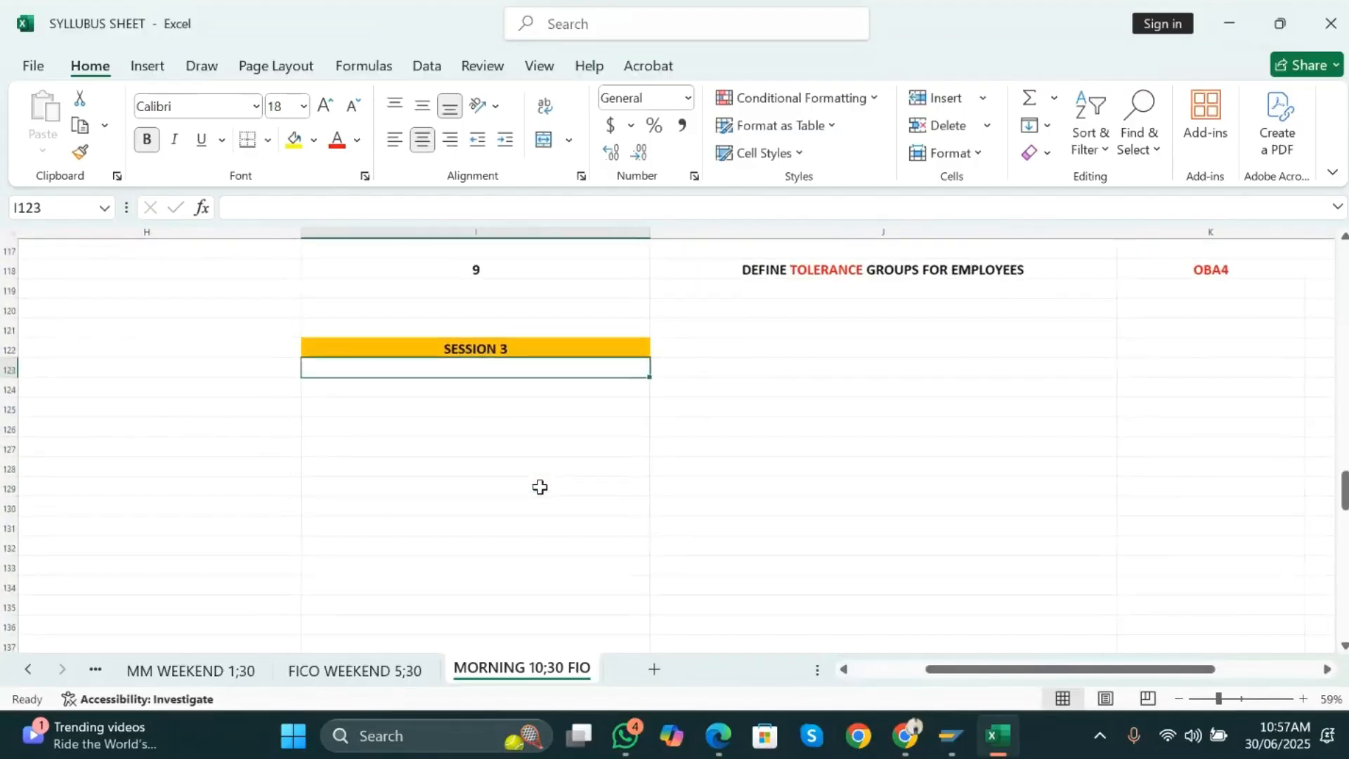
{"action": "left_click", "coordinate": [471, 392]}
{"action": "type", "text": "general"}
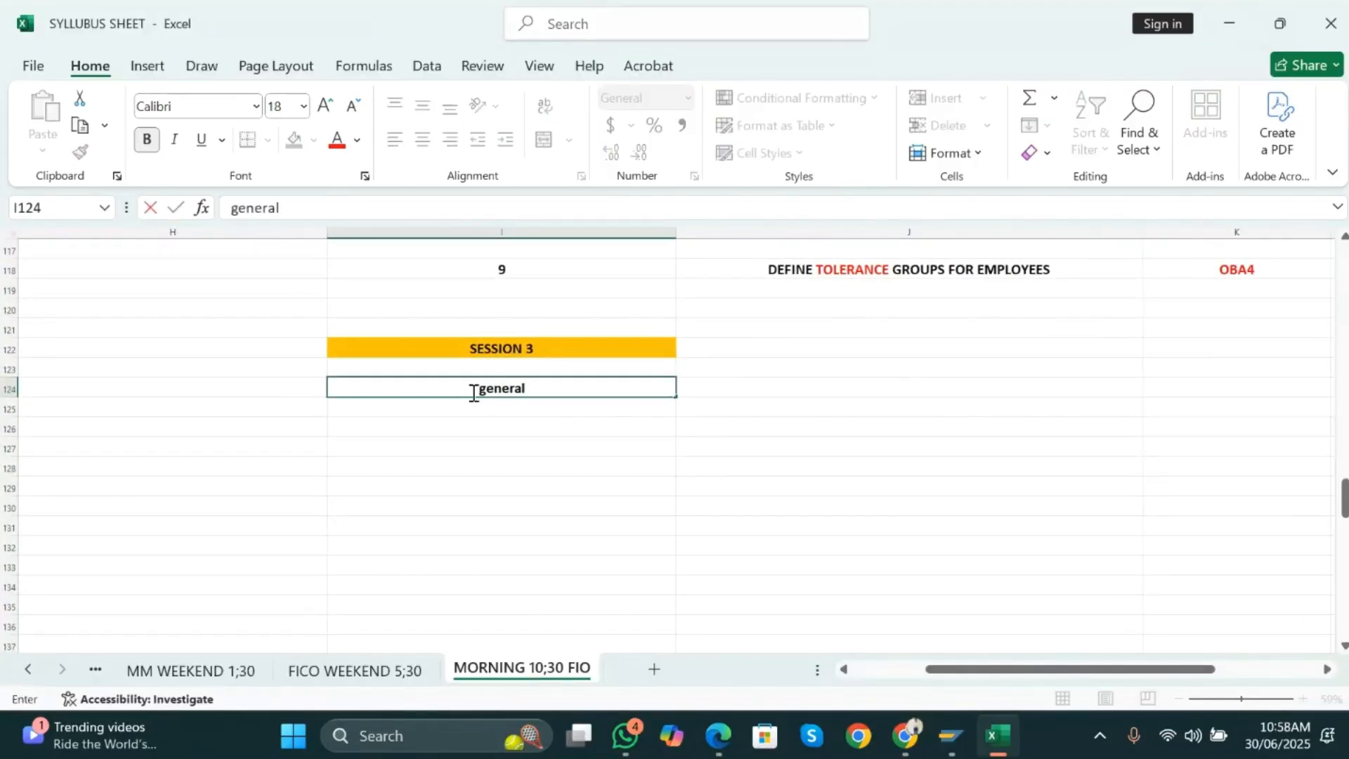
{"action": "key", "text": "BackSpace"}
{"action": "key", "text": "BackSpace"}
{"action": "key", "text": "BackSpace"}
{"action": "key", "text": "BackSpace"}
{"action": "key", "text": "BackSpace"}
{"action": "key", "text": "BackSpace"}
{"action": "key", "text": "BackSpace"}
{"action": "type", "text": "GENERAL LEDGER ACCOUNTS"}
{"action": "key", "text": "Return"}
{"action": "left_click", "coordinate": [472, 393]}
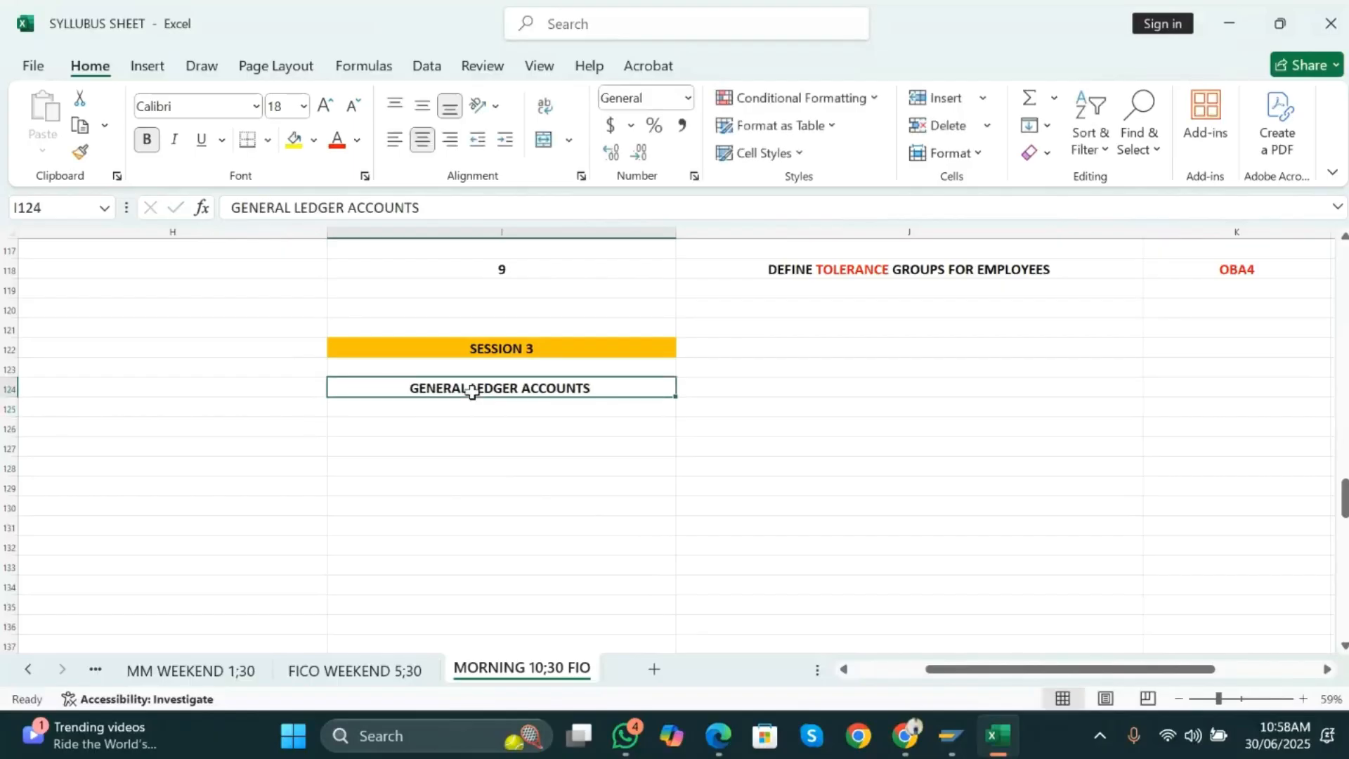
{"action": "left_click", "coordinate": [293, 141]}
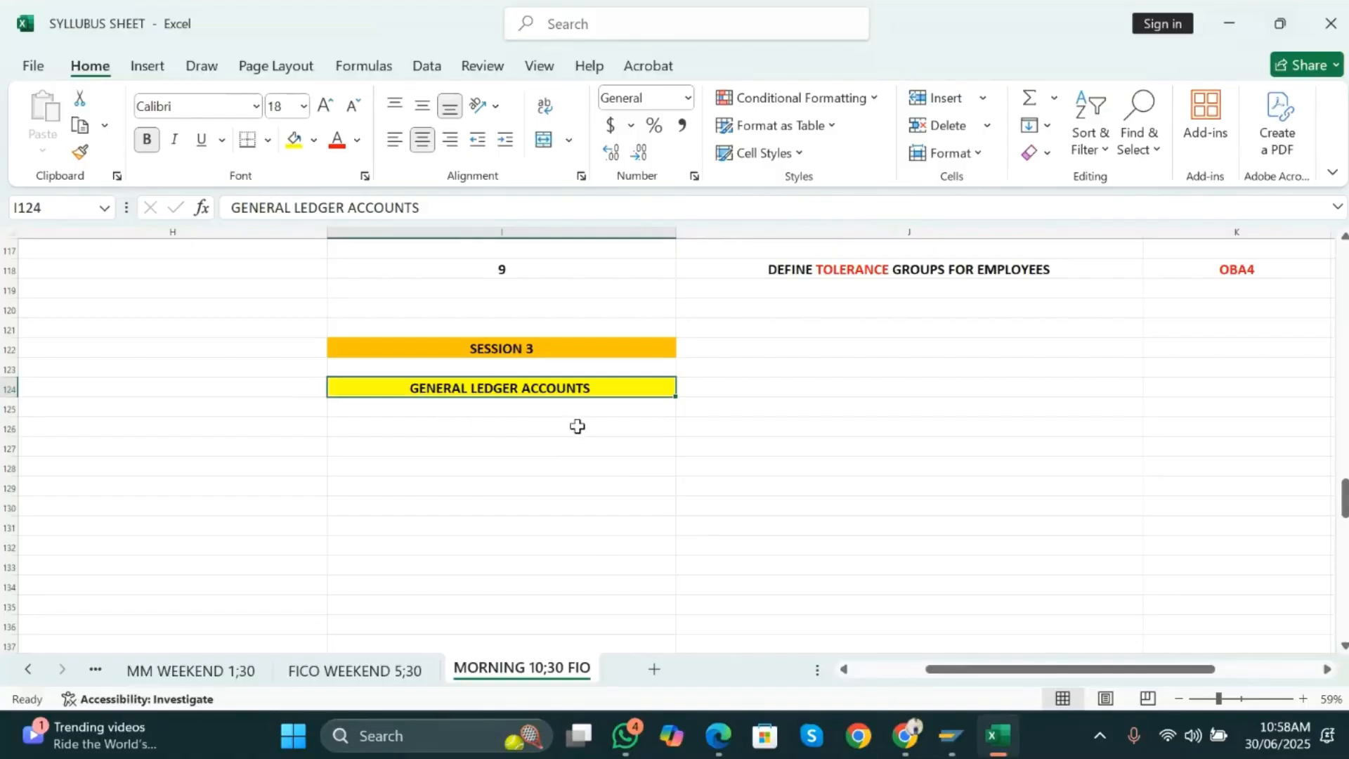
- Add the abbreviation line ( G/L ACCOUNT ) in I125, directly under the General Ledger Accounts title
{"action": "left_click", "coordinate": [479, 409]}
{"action": "type", "text": "("}
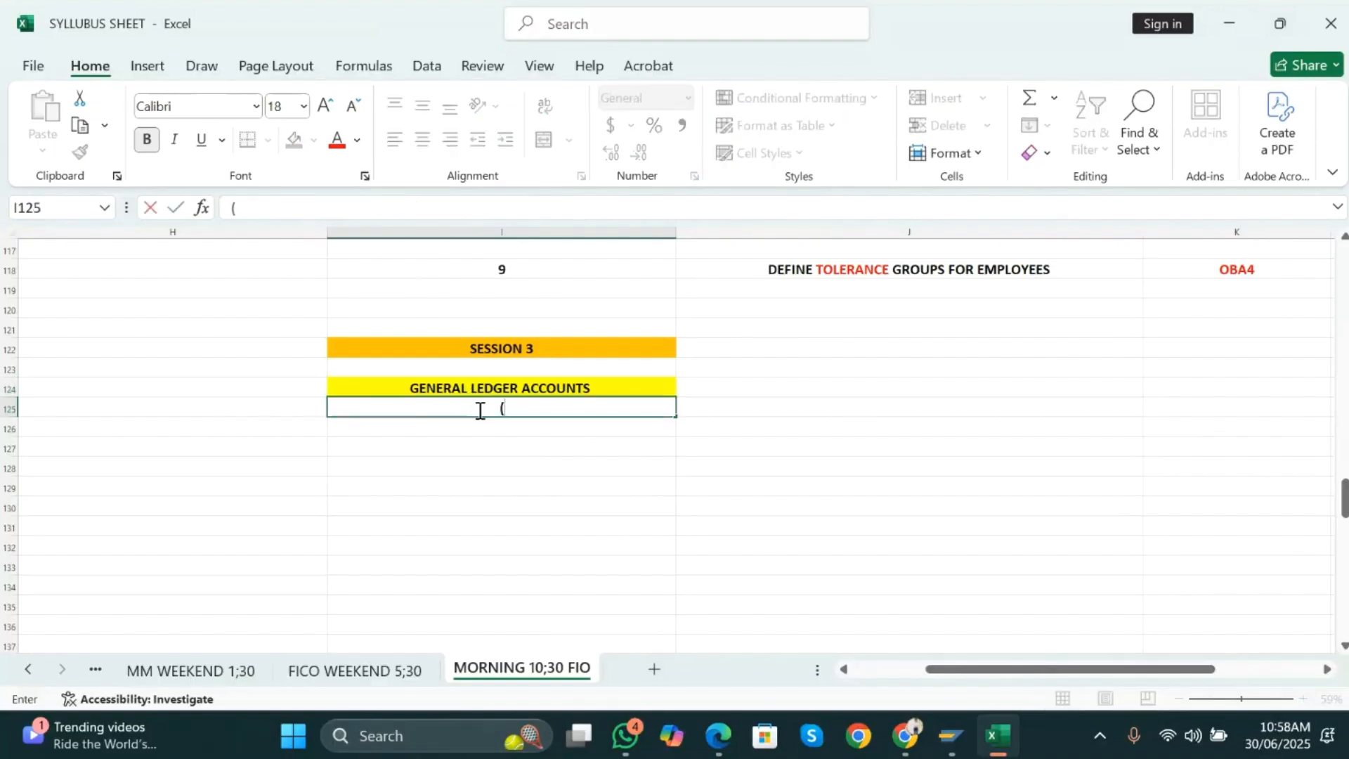
{"action": "type", "text": " G/L ACCOUNT )"}
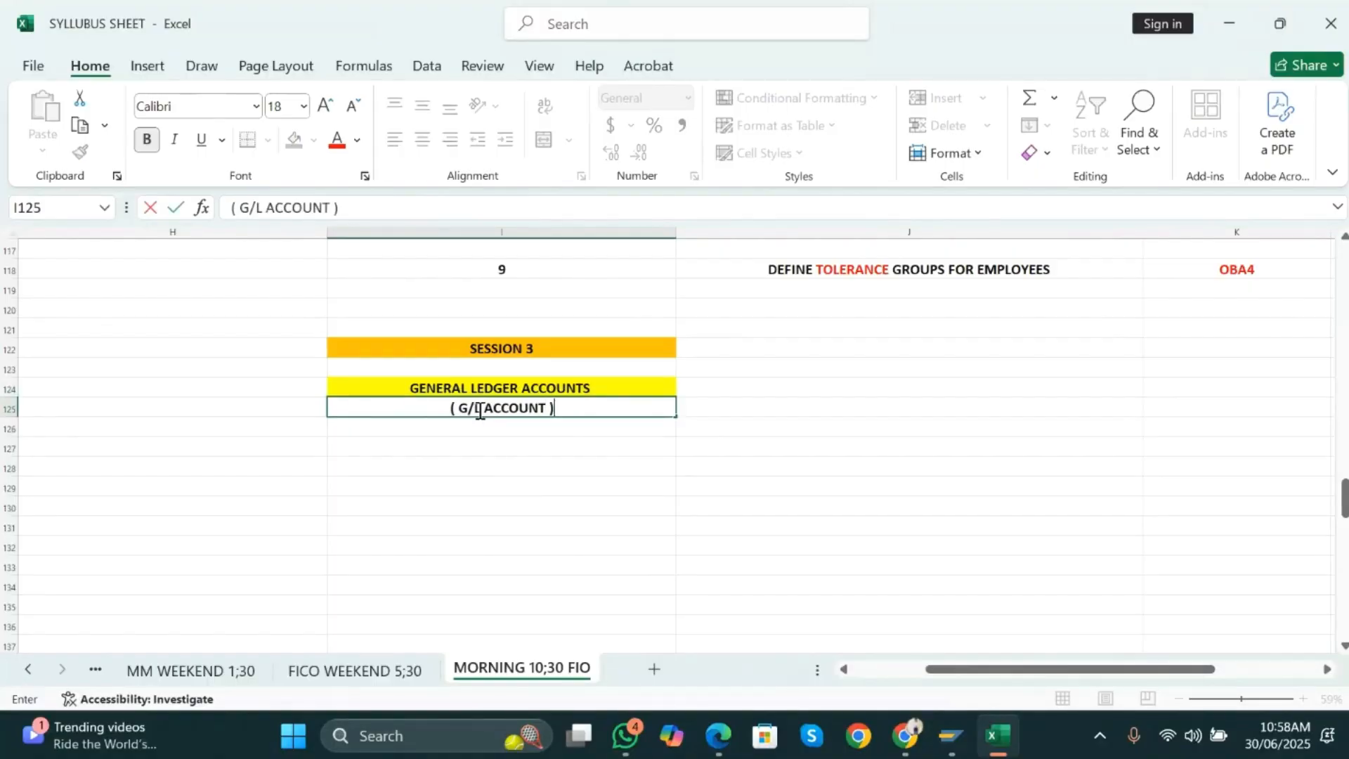
{"action": "key", "text": "Return"}
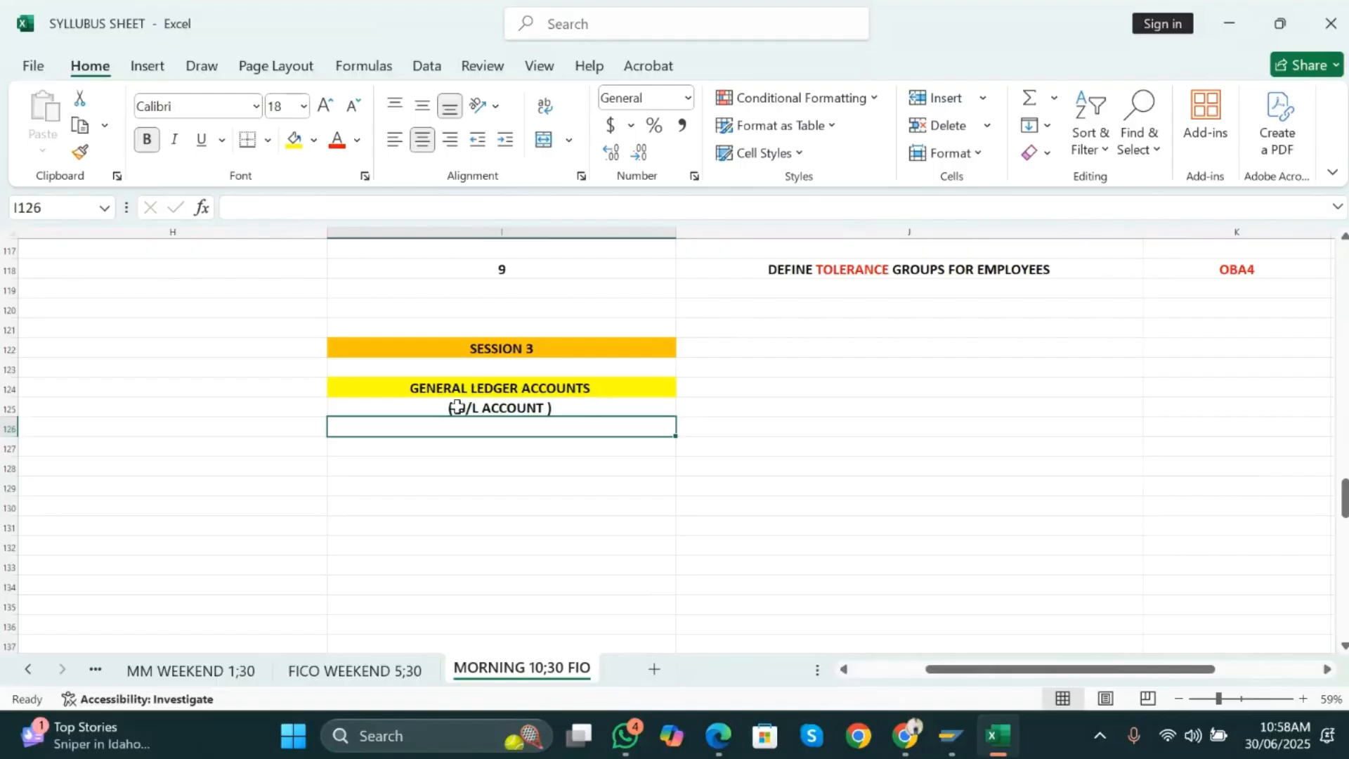
- Widen column G, in the empty area beside the Session 3 block
{"action": "scroll", "coordinate": [414, 409], "scroll_direction": "left", "scroll_amount": 5}
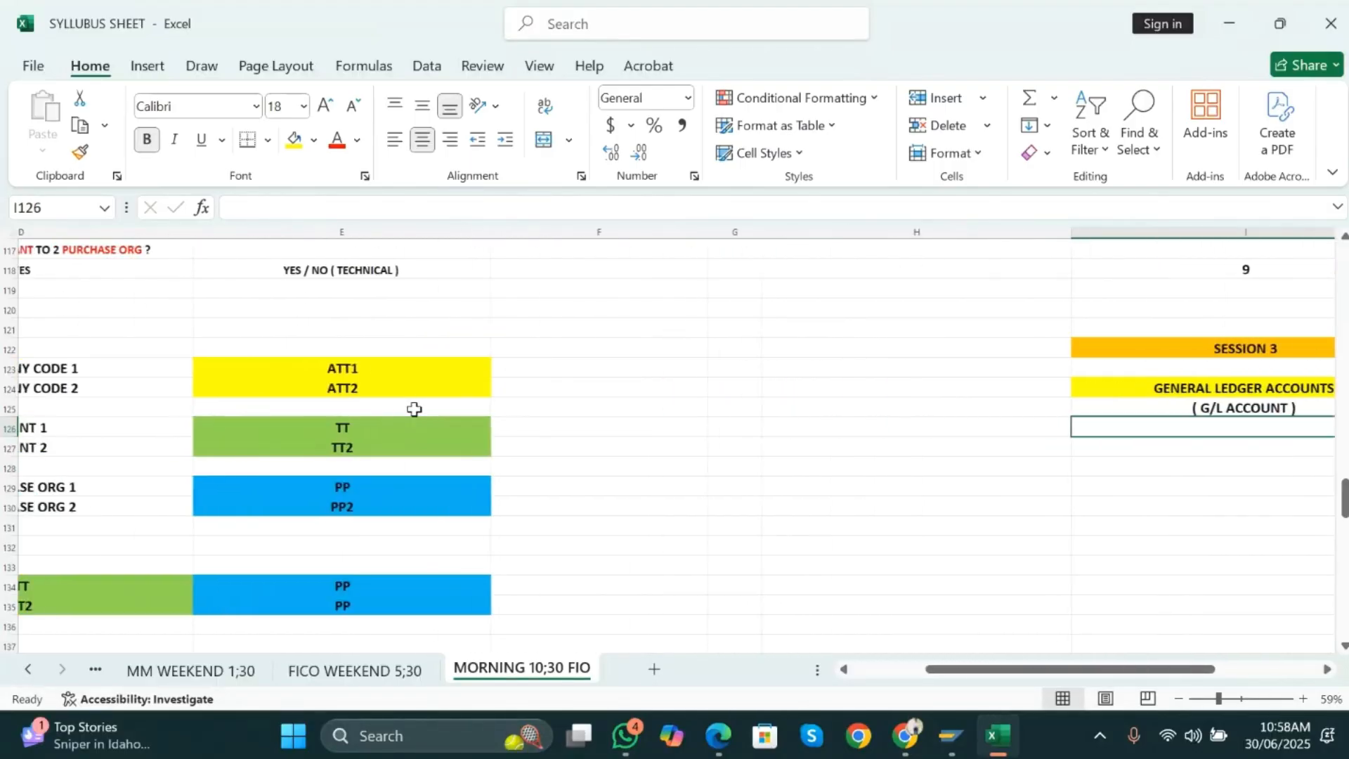
{"action": "scroll", "coordinate": [414, 409], "scroll_direction": "up", "scroll_amount": 3}
{"action": "scroll", "coordinate": [414, 409], "scroll_direction": "right", "scroll_amount": 3}
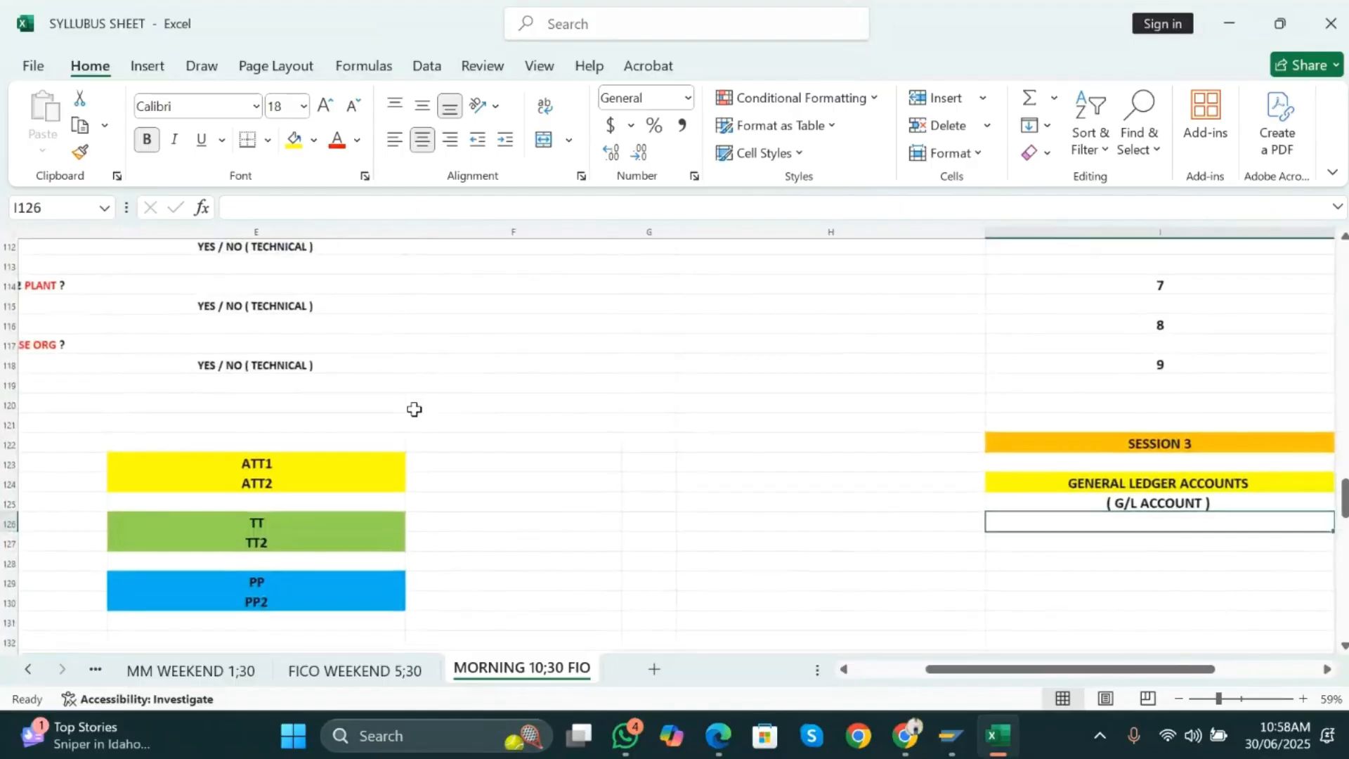
{"action": "scroll", "coordinate": [414, 408], "scroll_direction": "right", "scroll_amount": 2}
{"action": "left_click_drag", "start_coordinate": [584, 230], "coordinate": [782, 250]}
{"action": "scroll", "coordinate": [870, 449], "scroll_direction": "right", "scroll_amount": 2}
{"action": "scroll", "coordinate": [869, 449], "scroll_direction": "right", "scroll_amount": 2}
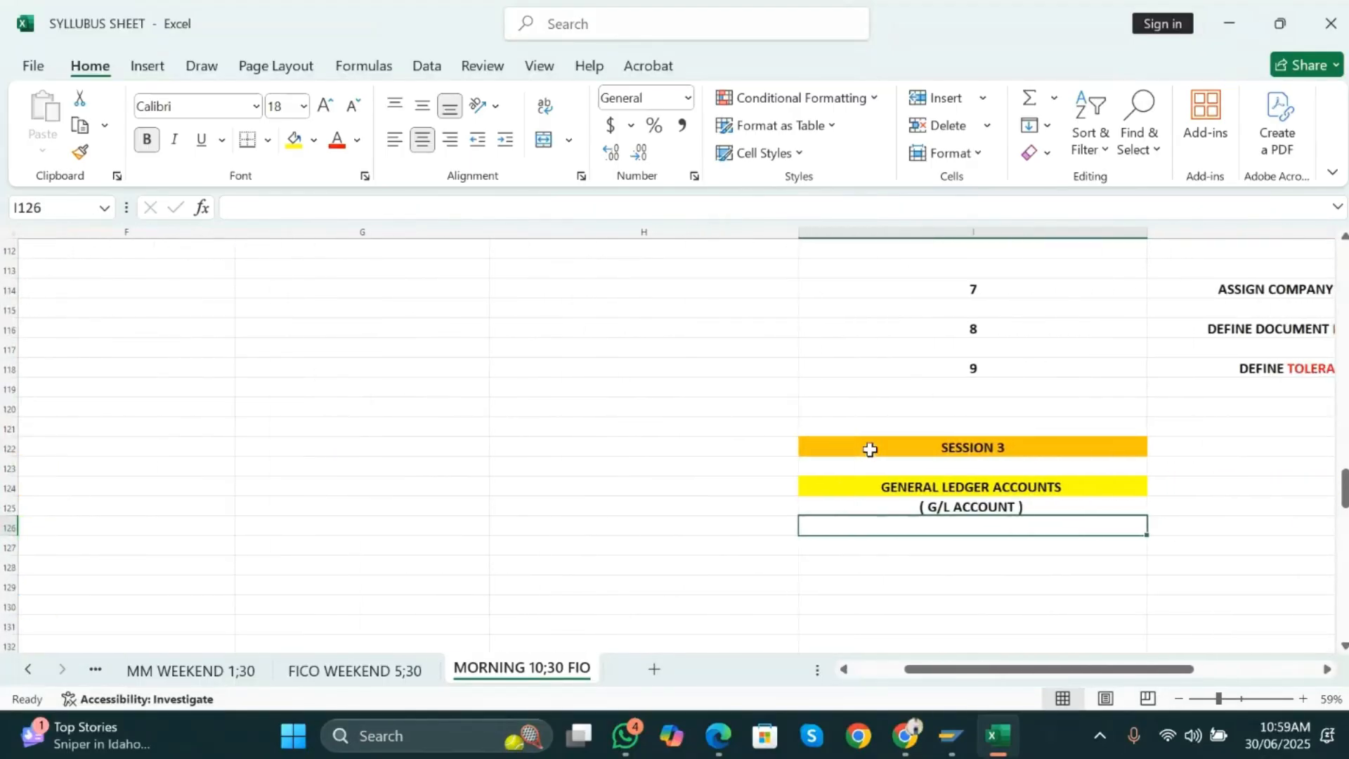
- Enter the label EXAM. in cell G115
{"action": "left_click", "coordinate": [303, 304]}
{"action": "type", "text": "EXAMPL"}
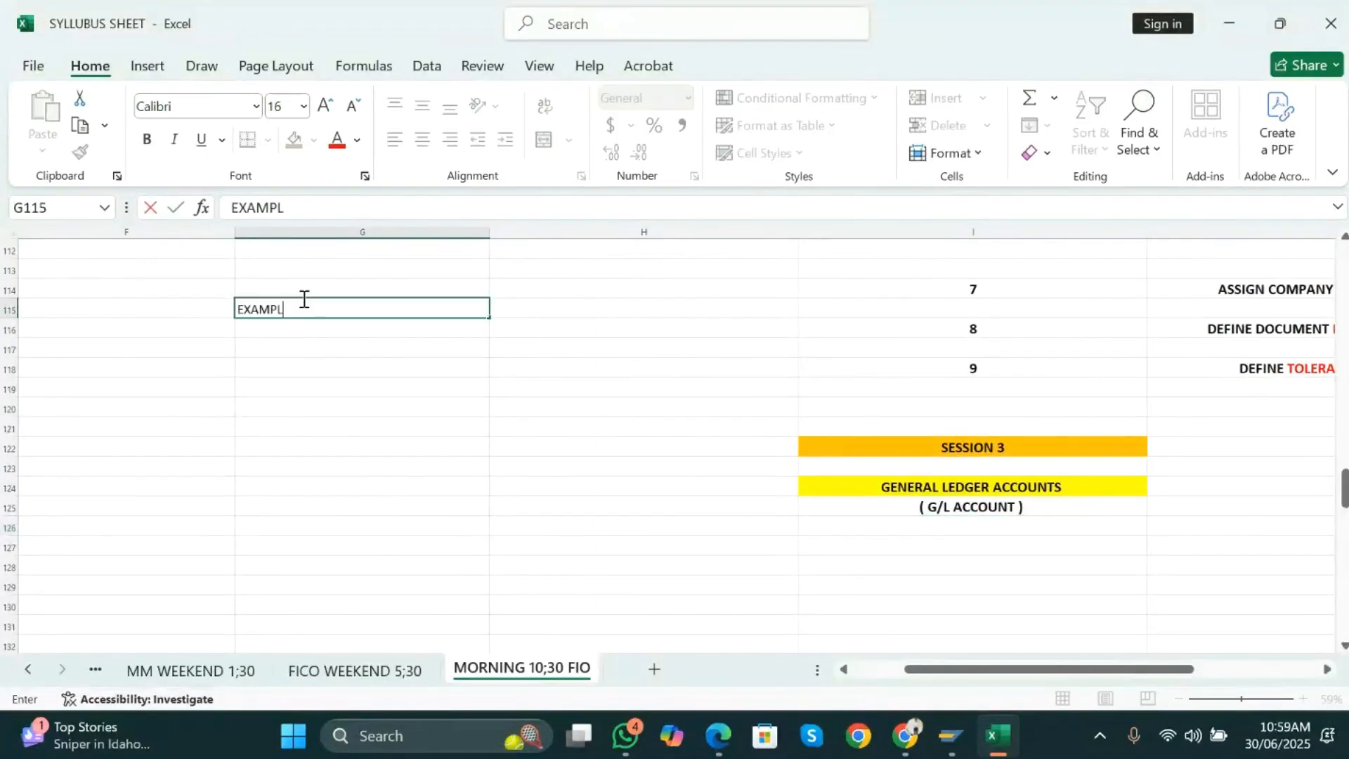
{"action": "type", "text": "E"}
{"action": "key", "text": "BackSpace"}
{"action": "key", "text": "BackSpace"}
{"action": "key", "text": "BackSpace"}
{"action": "type", "text": "."}
{"action": "key", "text": "Return"}
- Center and bold the block of cells from F114 down across columns F to H, and fill the EXAM. cell yellow
{"action": "left_click_drag", "start_coordinate": [145, 289], "coordinate": [530, 635]}
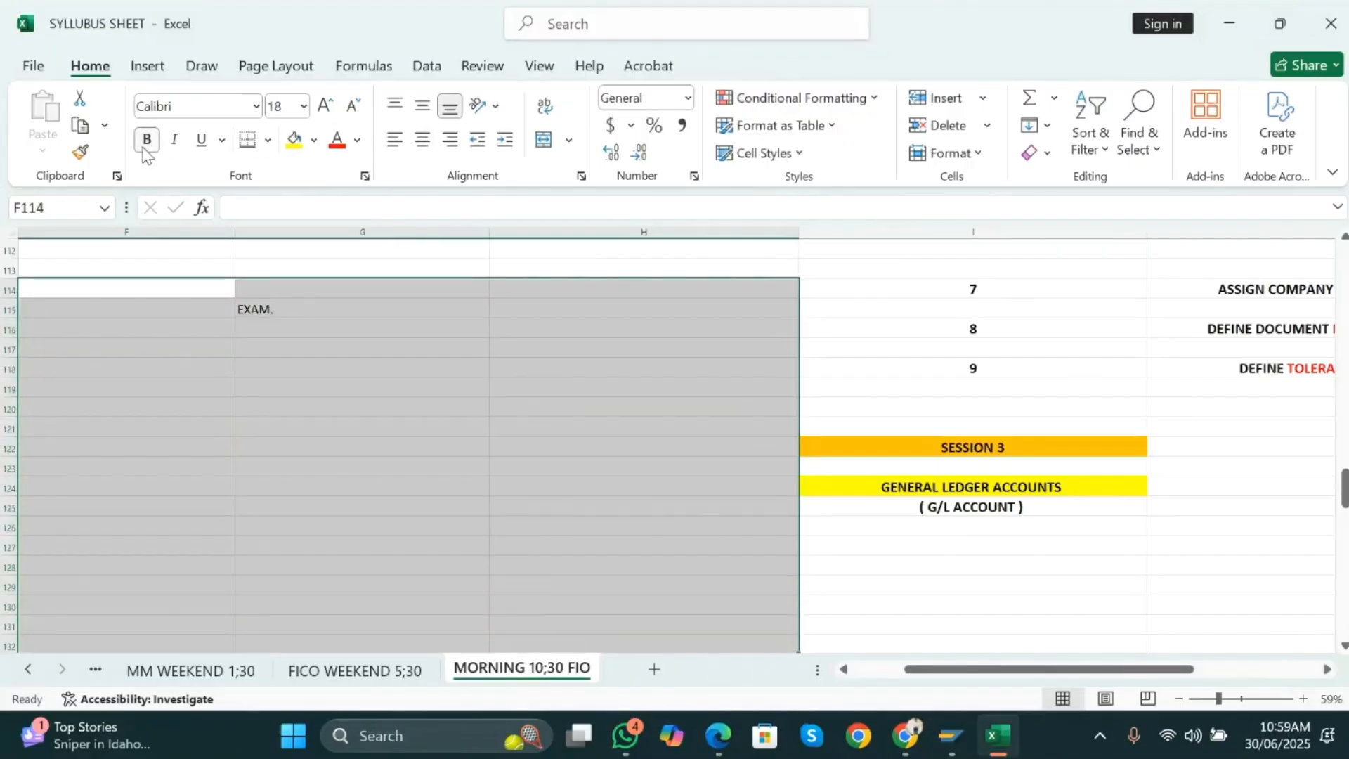
{"action": "left_click", "coordinate": [421, 140]}
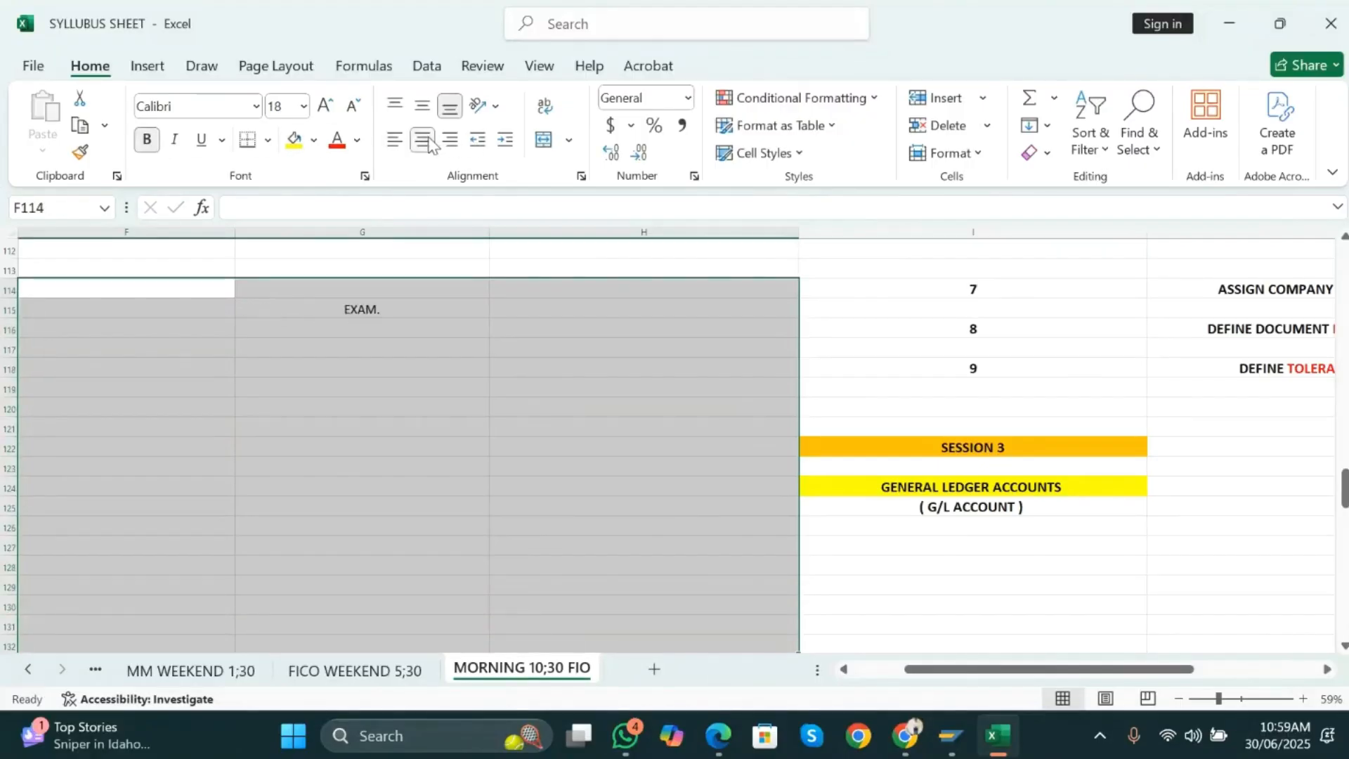
{"action": "left_click", "coordinate": [146, 139]}
{"action": "left_click", "coordinate": [362, 314]}
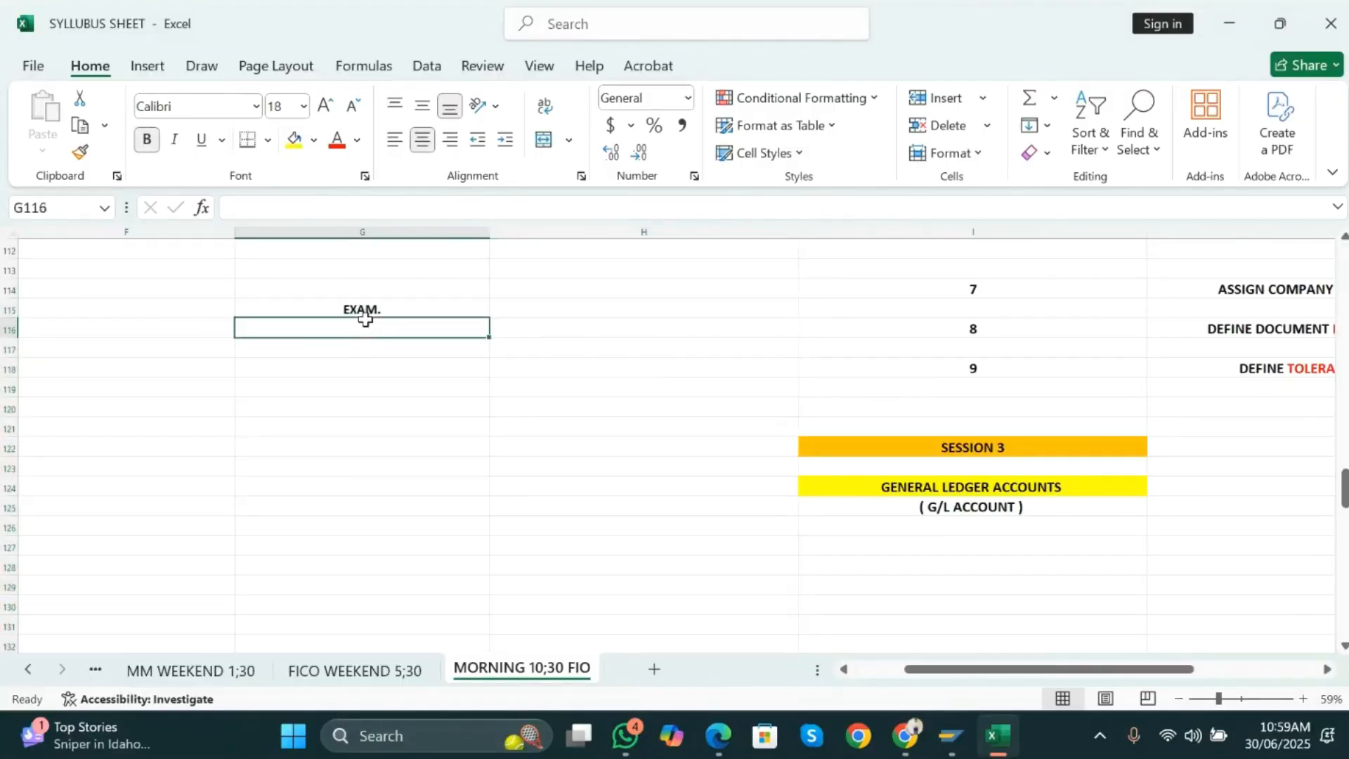
{"action": "left_click", "coordinate": [294, 139]}
- Enter STUDENTS in G123, several rows below the EXAM. label
{"action": "key", "text": "Down"}
{"action": "key", "text": "Down"}
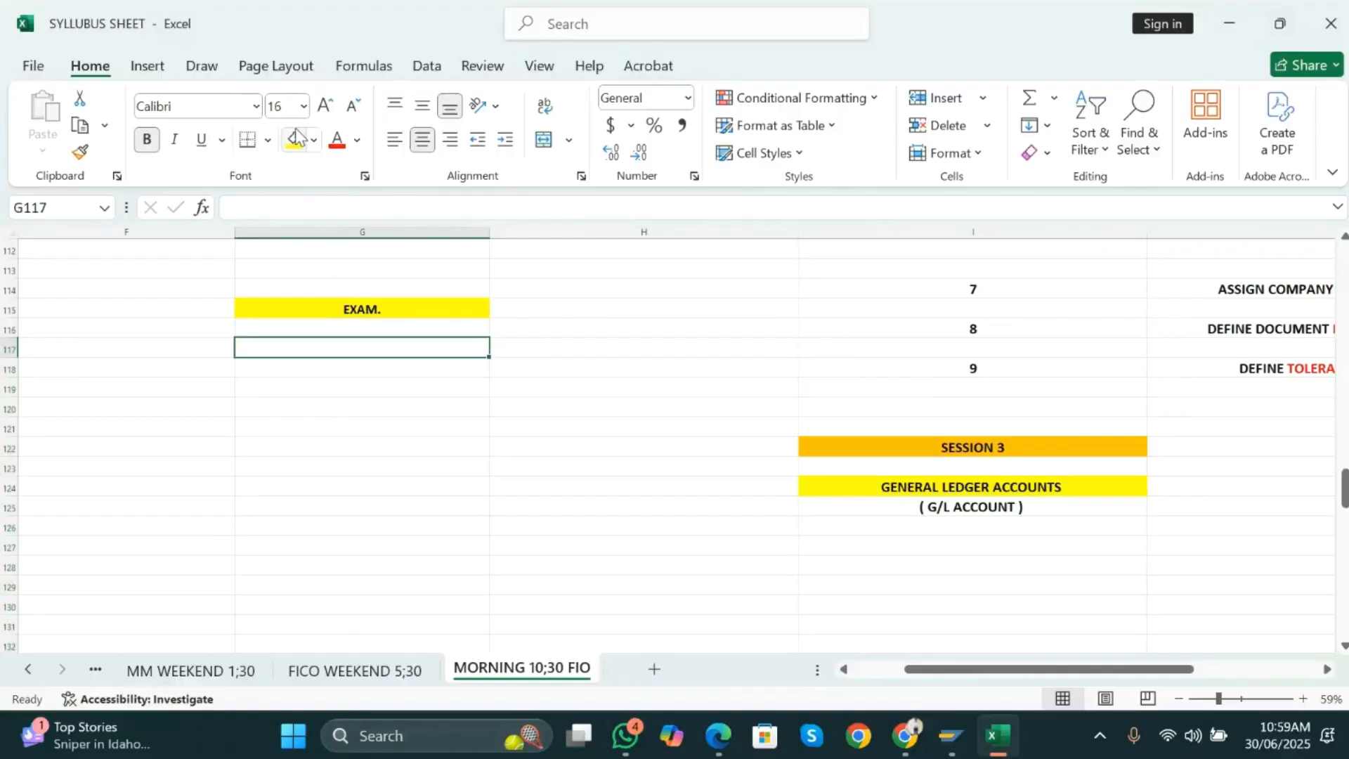
{"action": "key", "text": "Down"}
{"action": "key", "text": "Down"}
{"action": "key", "text": "Down"}
{"action": "key", "text": "Down"}
{"action": "key", "text": "Down"}
{"action": "key", "text": "Down"}
{"action": "key", "text": "Down"}
{"action": "key", "text": "Down"}
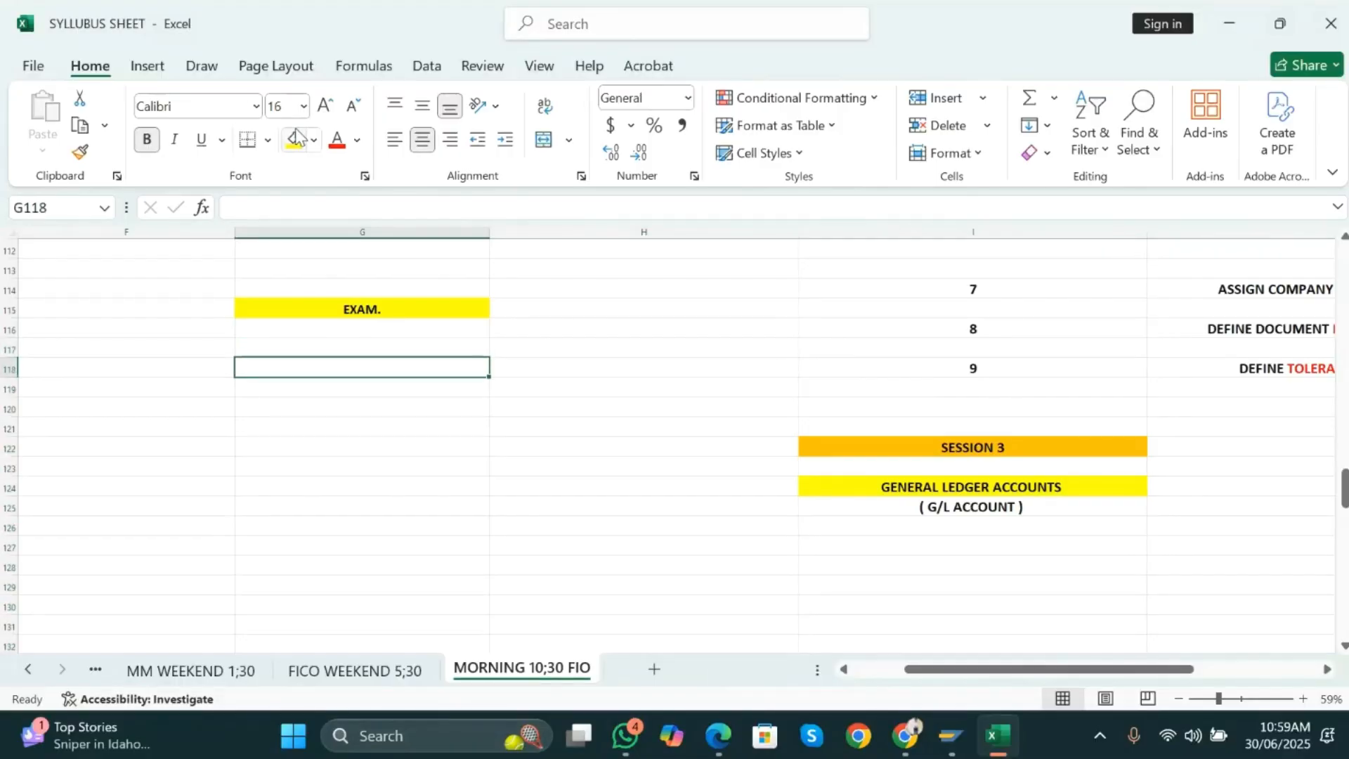
{"action": "key", "text": "Up"}
{"action": "key", "text": "Up"}
{"action": "key", "text": "Up"}
{"action": "key", "text": "Up"}
{"action": "key", "text": "Down"}
{"action": "key", "text": "Down"}
{"action": "type", "text": "STUDENTS"}
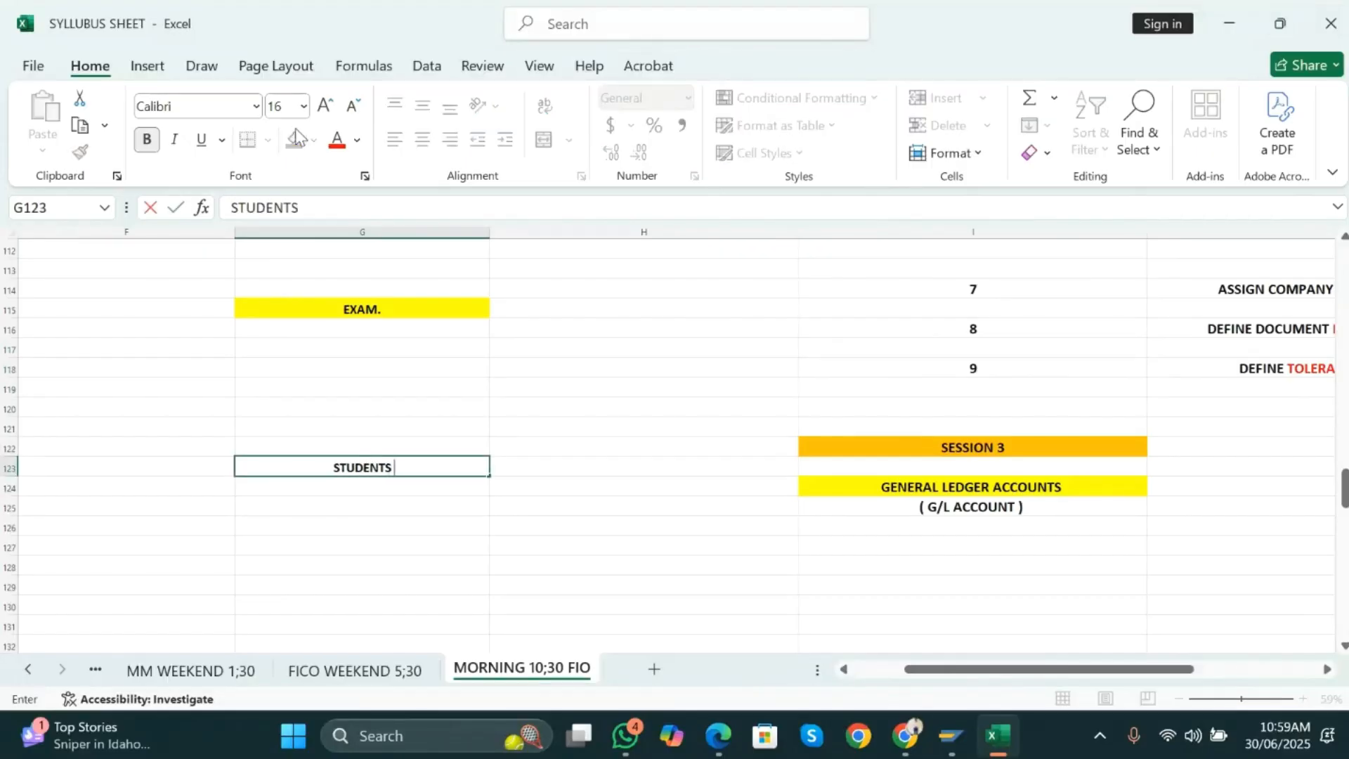
{"action": "key", "text": "Return"}
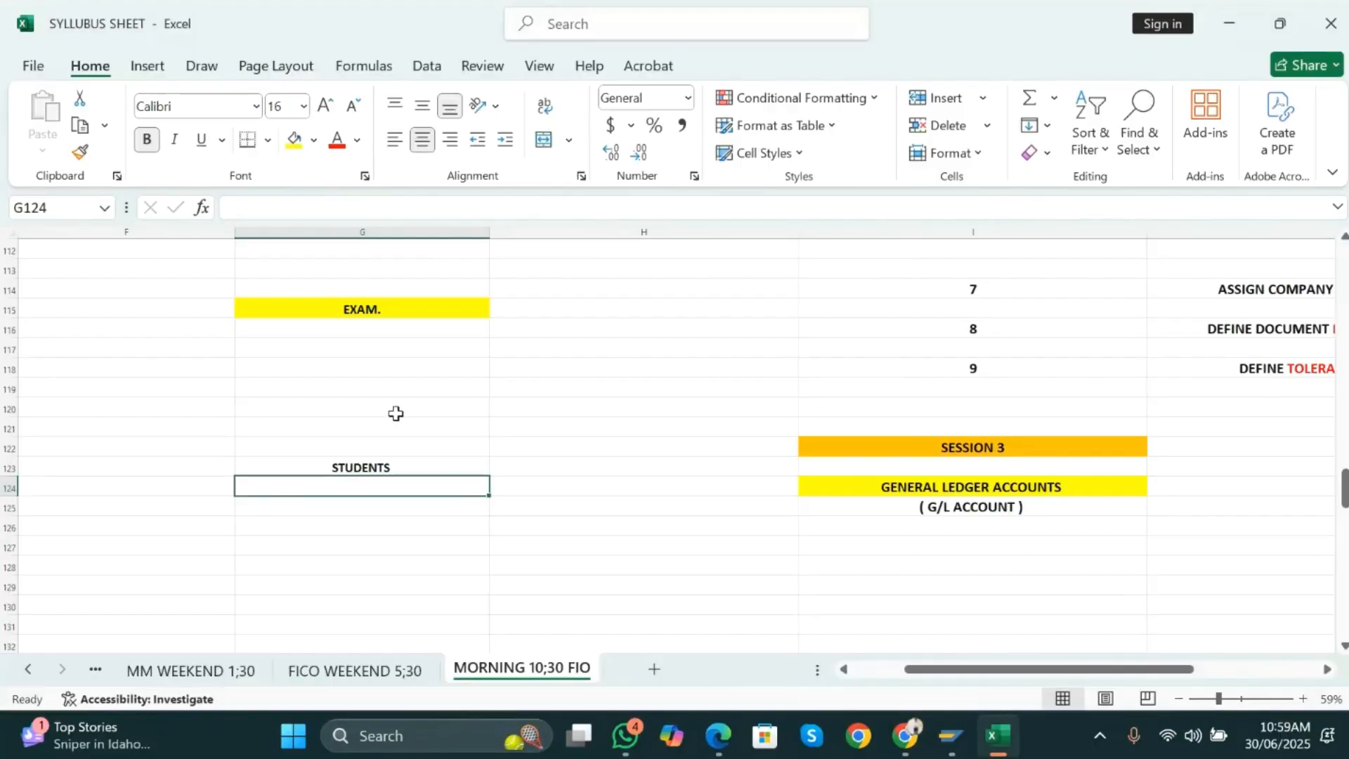
- Enter STUDENTS GROUP in G121, above the STUDENTS cell
{"action": "left_click", "coordinate": [375, 426]}
{"action": "key", "text": "Up"}
{"action": "key", "text": "Down"}
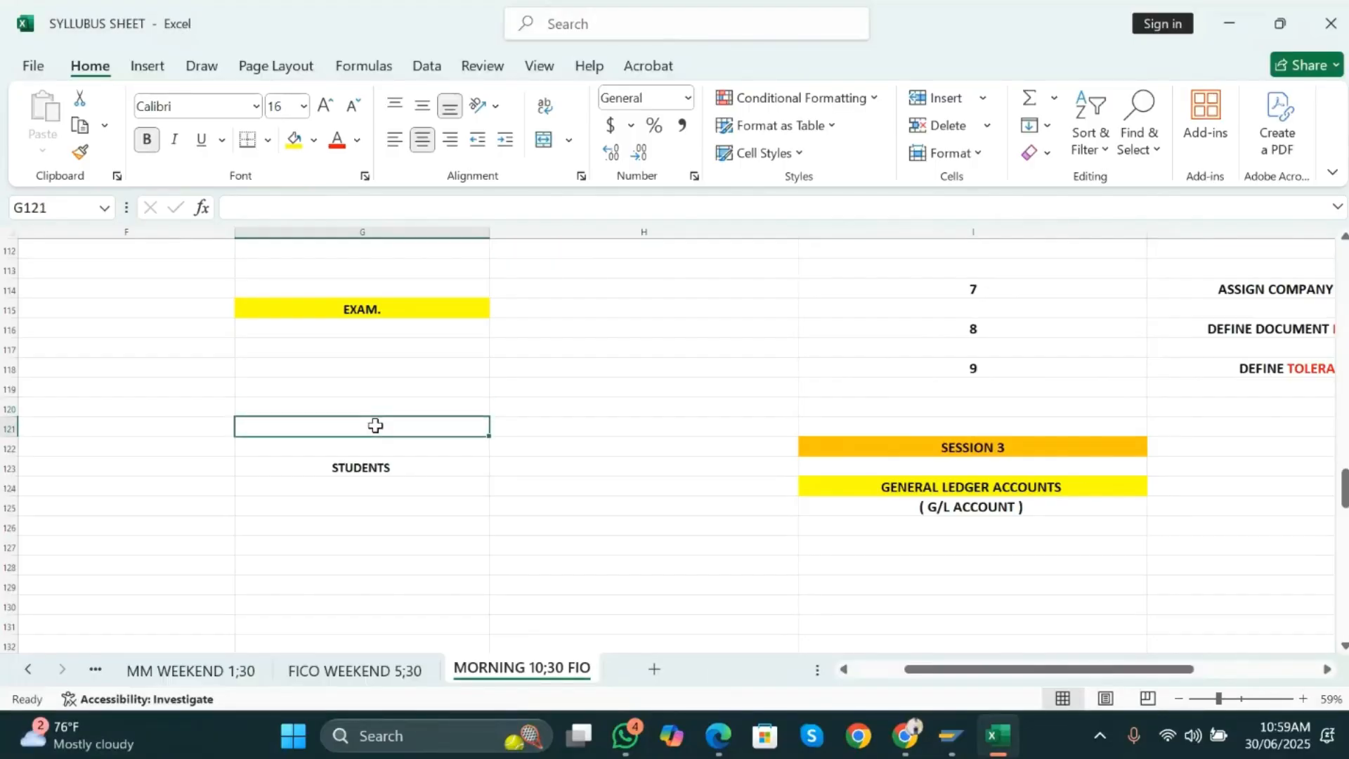
{"action": "type", "text": "STUDENTS GROUP"}
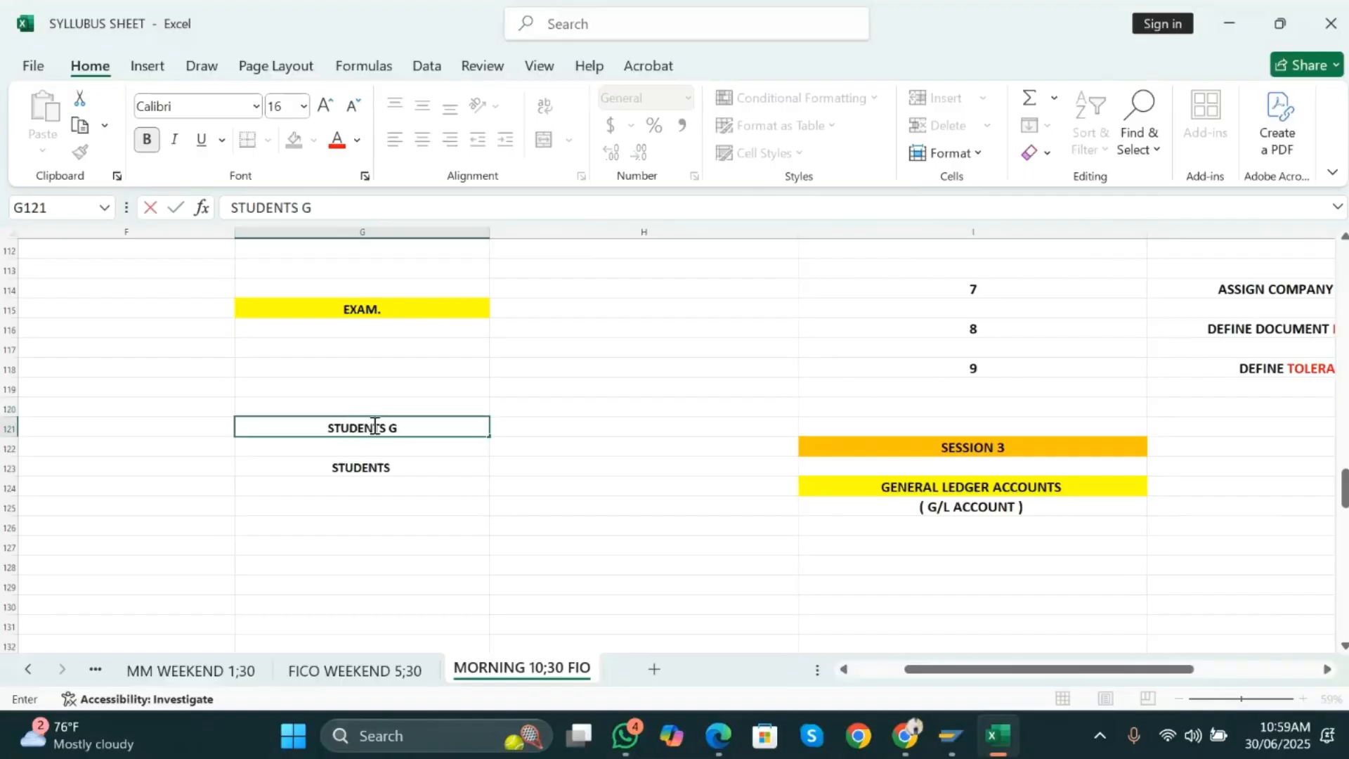
{"action": "key", "text": "Return"}
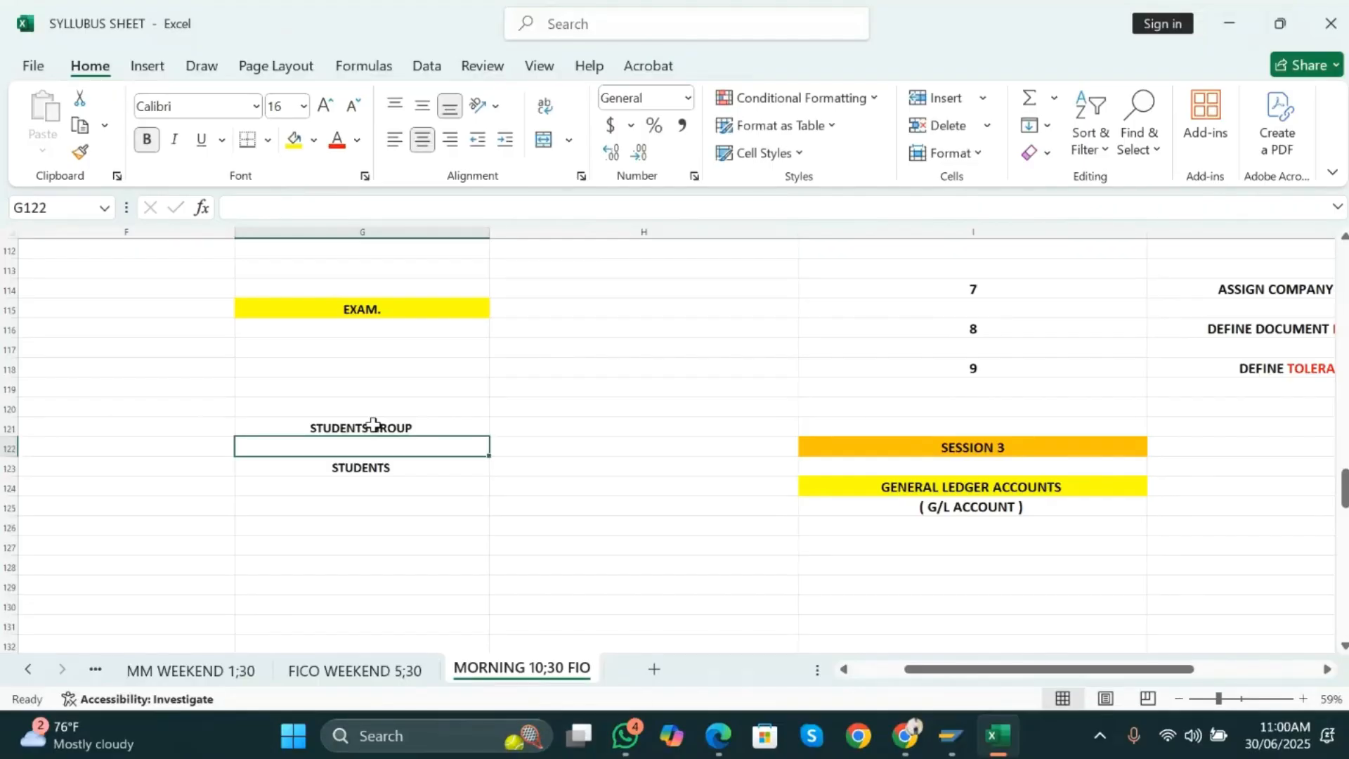
- Replace the contents of G121 with TEACHER
{"action": "left_click", "coordinate": [365, 473]}
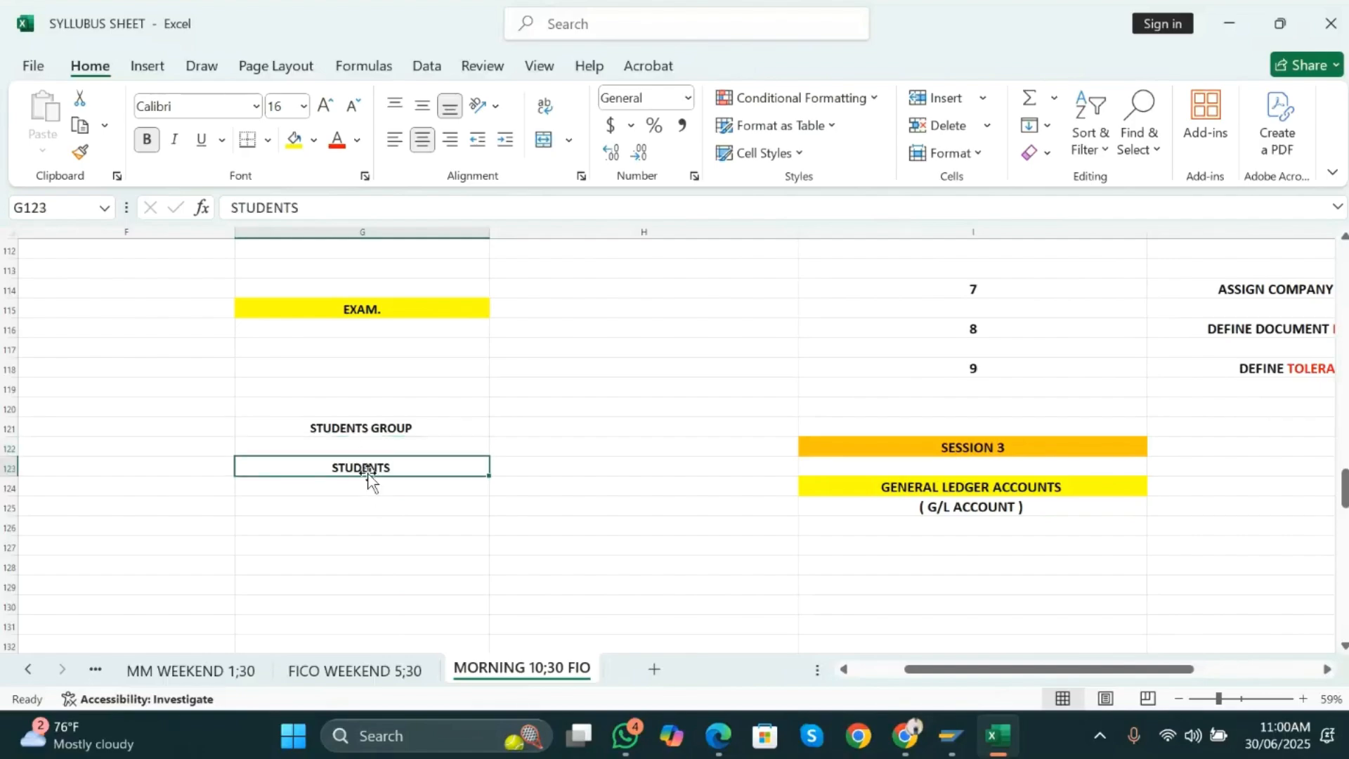
{"action": "left_click", "coordinate": [353, 421]}
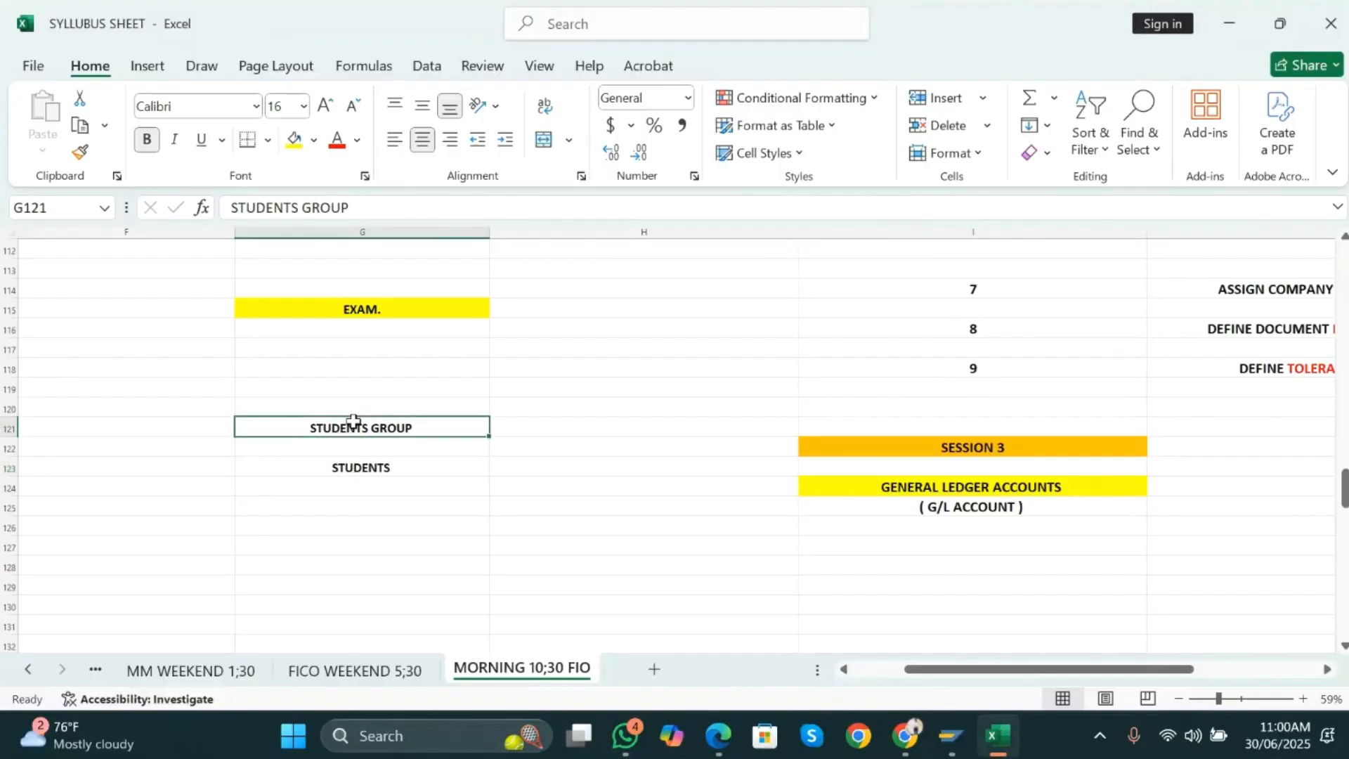
{"action": "key", "text": "BackSpace"}
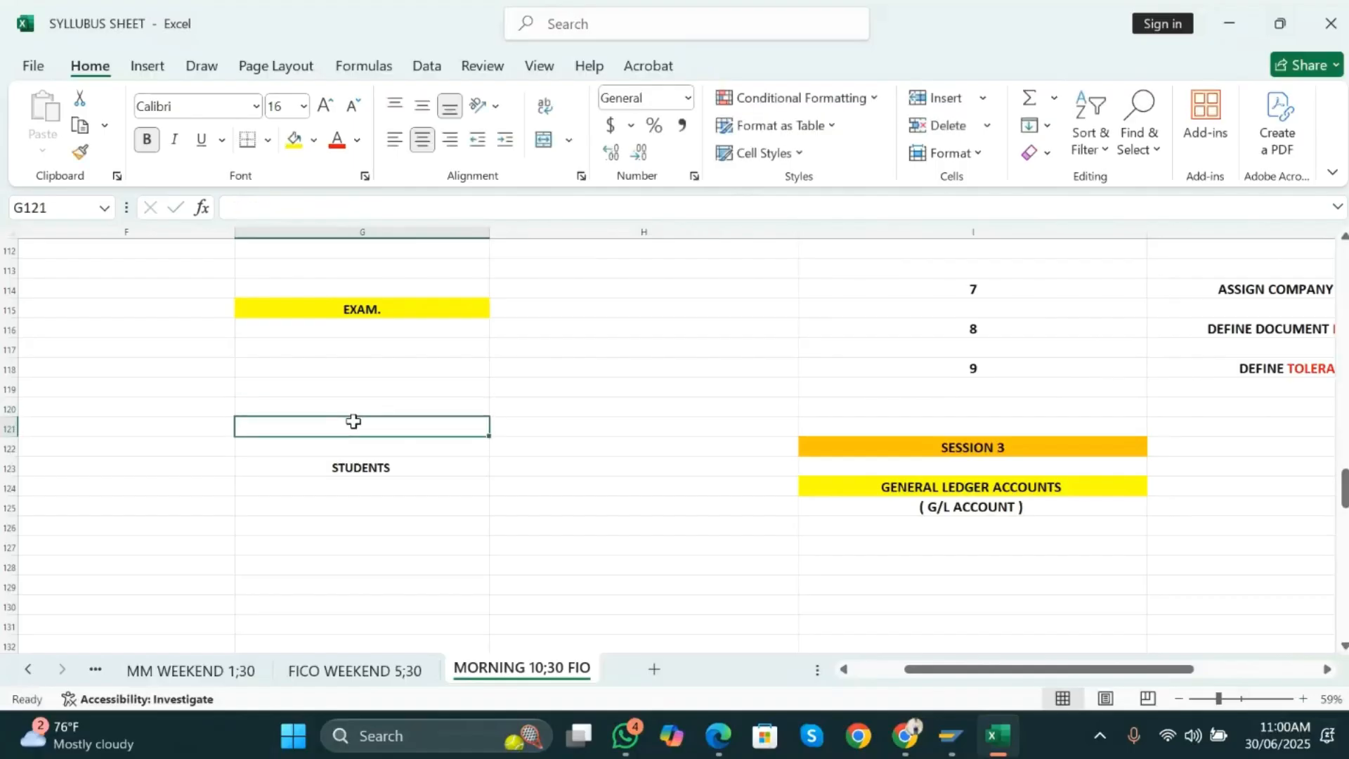
{"action": "type", "text": "TEB"}
{"action": "key", "text": "BackSpace"}
{"action": "type", "text": "ACHER"}
{"action": "scroll", "coordinate": [513, 536], "scroll_direction": "down", "scroll_amount": 1}
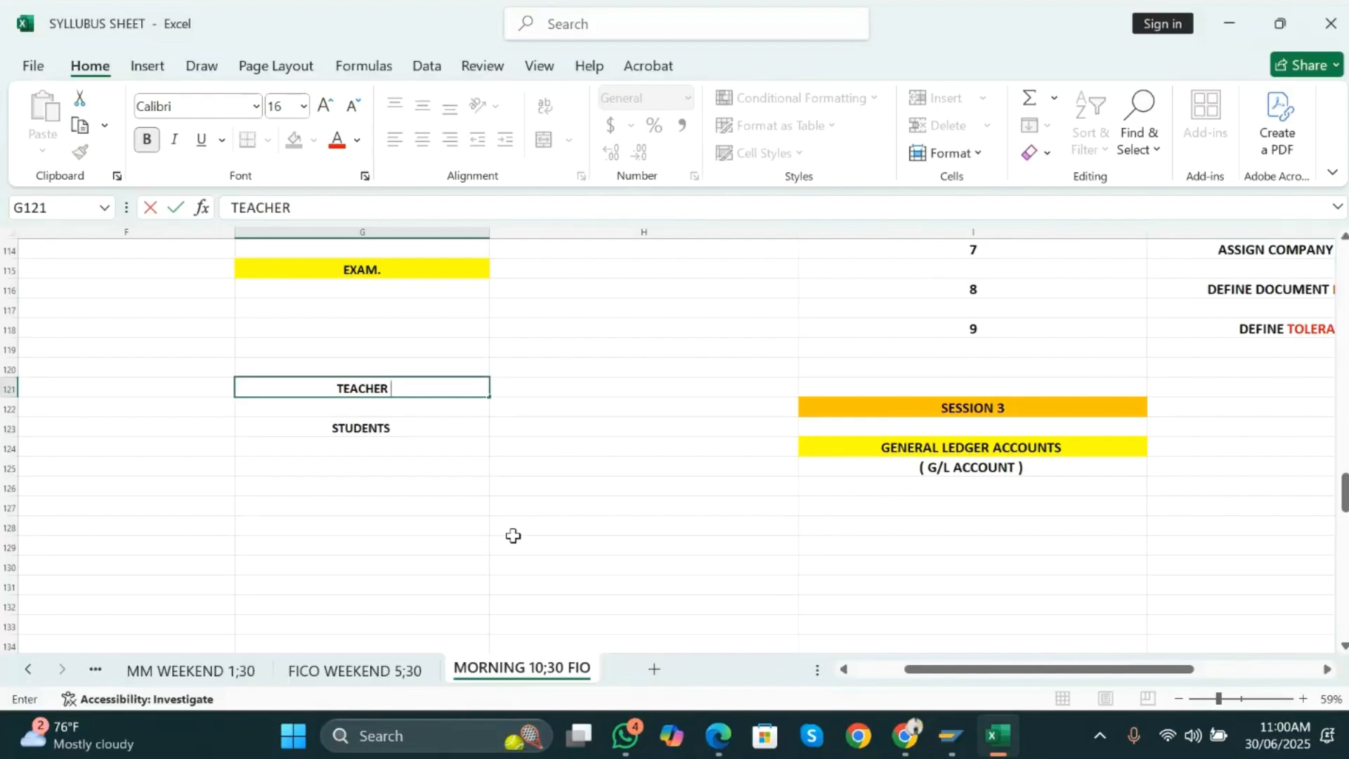
{"action": "left_click", "coordinate": [422, 433]}
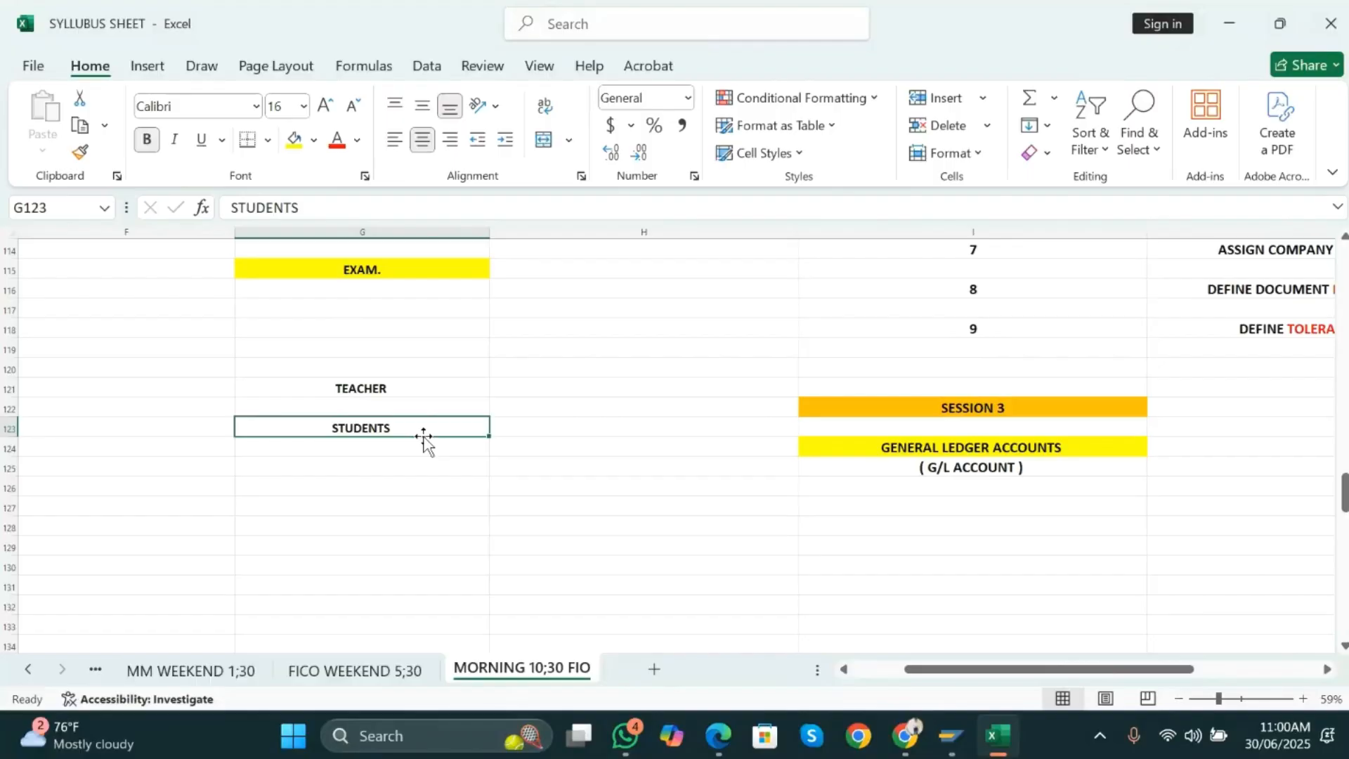
- Move the TEACHER entry up one row to G120
{"action": "left_click", "coordinate": [404, 391]}
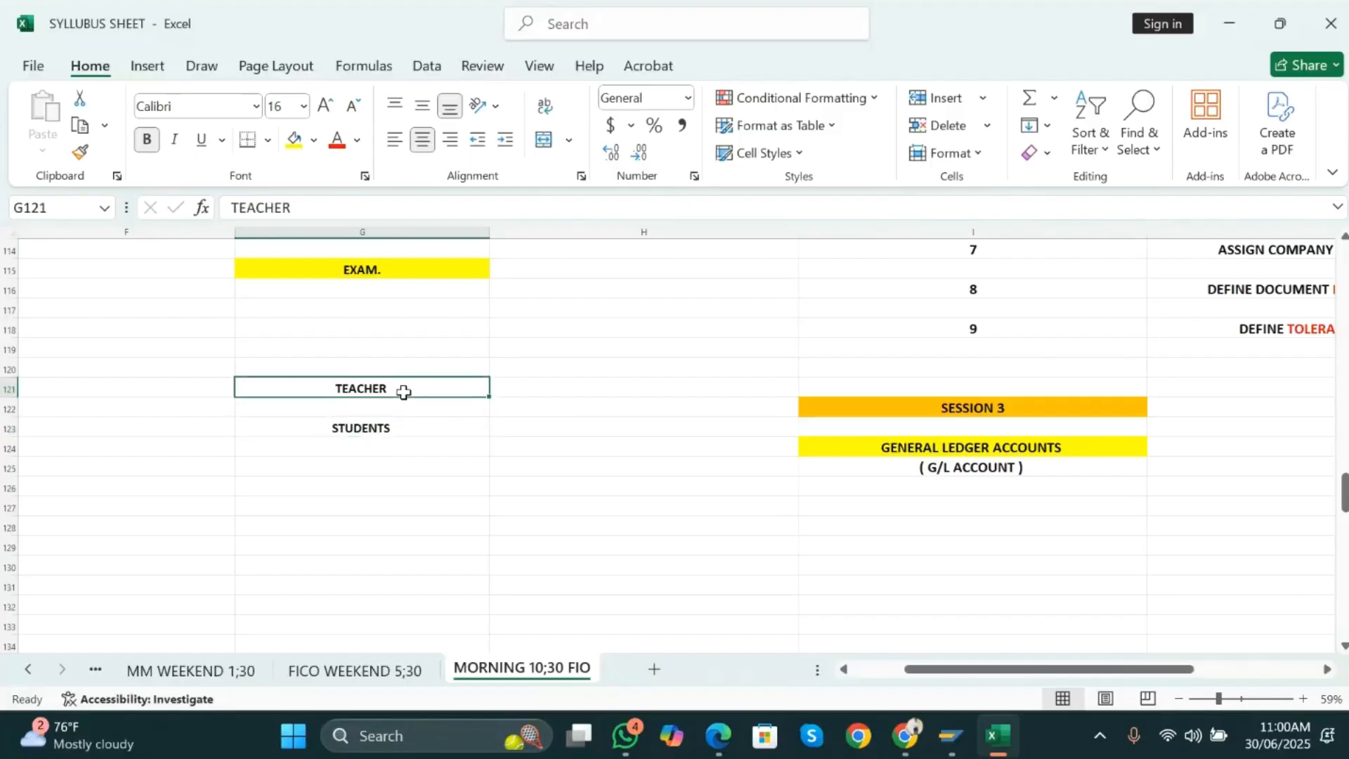
{"action": "key", "text": "ctrl+x"}
{"action": "key", "text": "Up"}
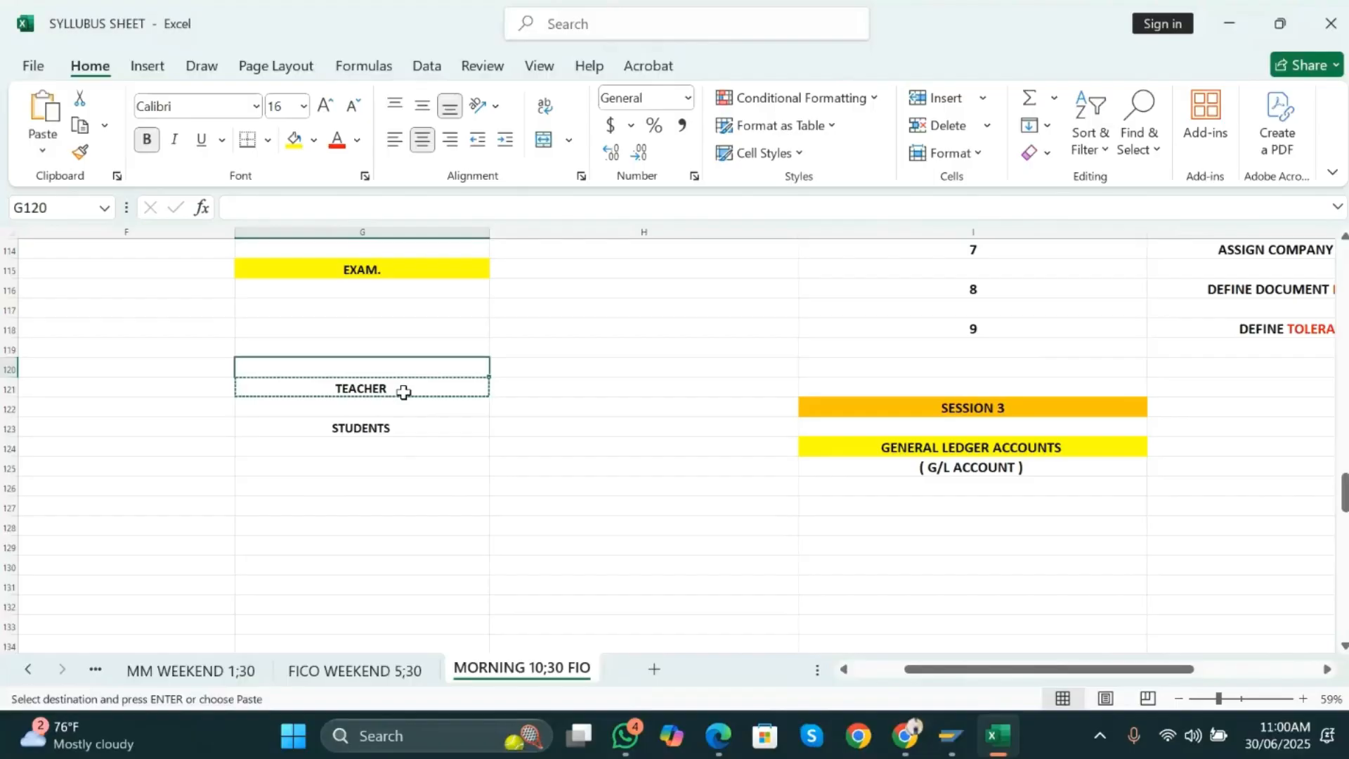
{"action": "key", "text": "ctrl+v"}
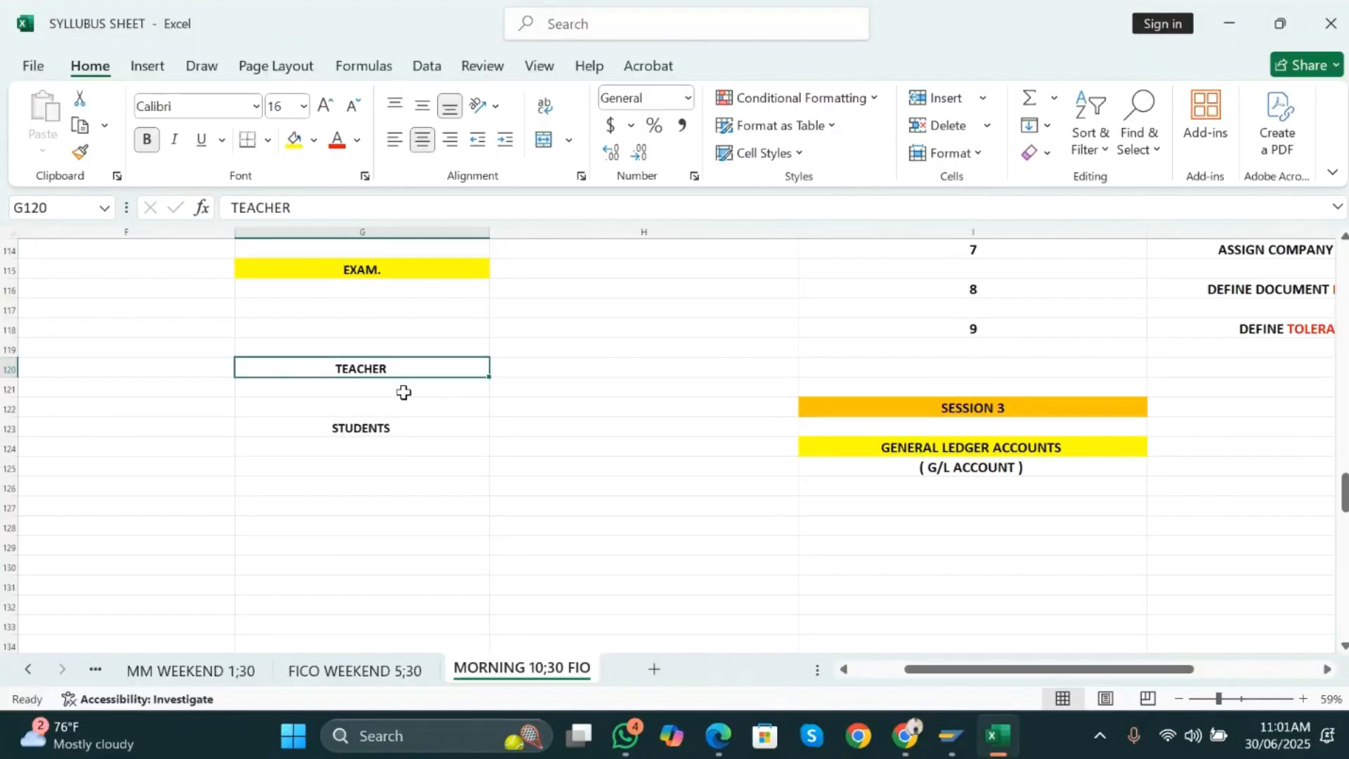
- Enter PRINCIPAL in G117, between the EXAM. label and TEACHER
{"action": "key", "text": "Up"}
{"action": "key", "text": "Up"}
{"action": "key", "text": "Up"}
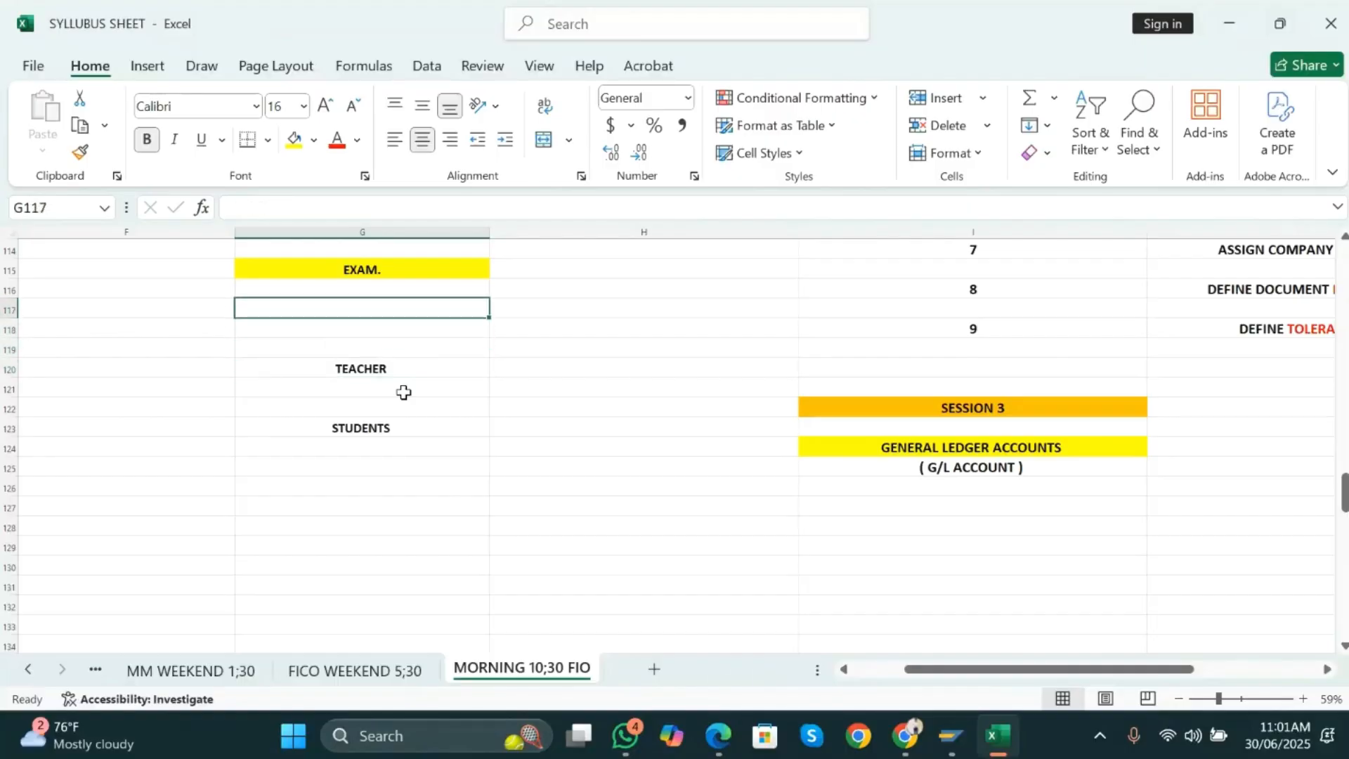
{"action": "type", "text": "PRINCIPAL"}
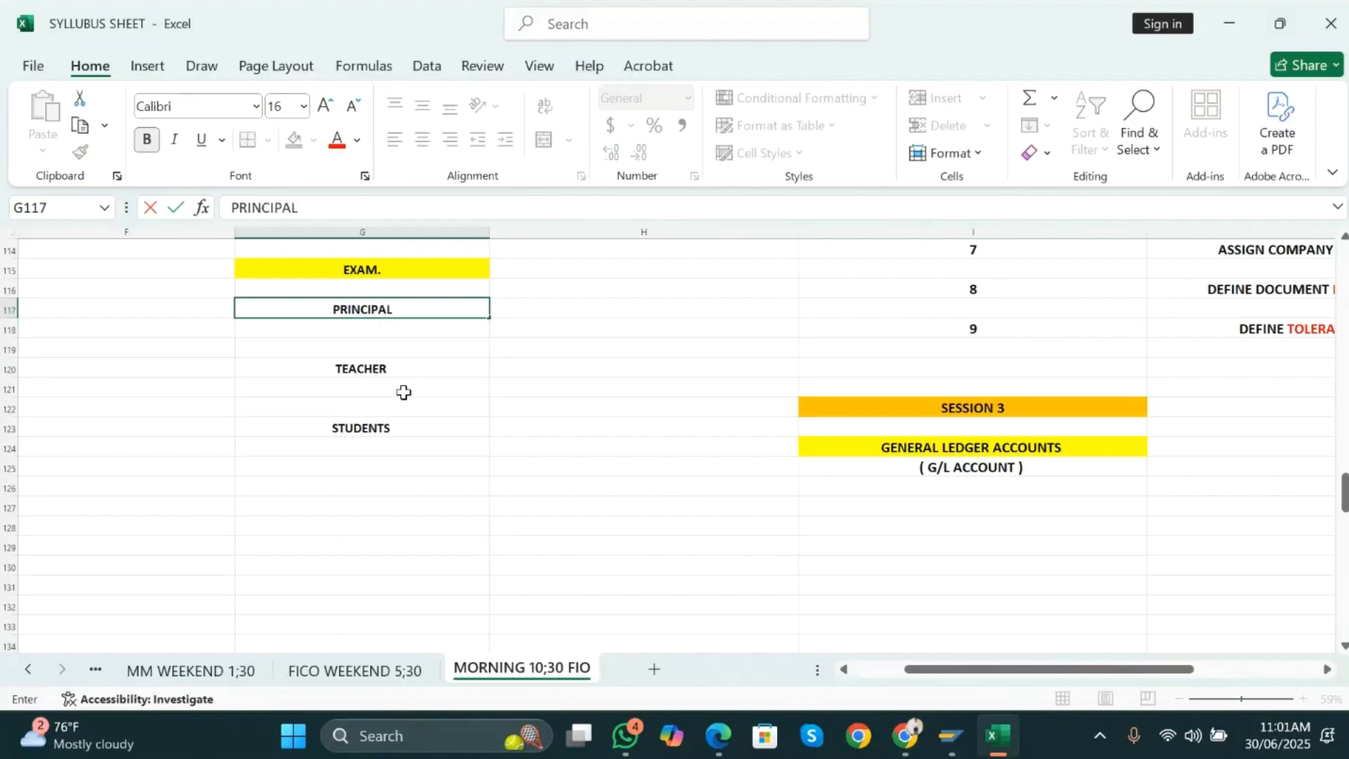
{"action": "key", "text": "Return"}
{"action": "key", "text": "Down"}
{"action": "key", "text": "Down"}
{"action": "key", "text": "Down"}
{"action": "key", "text": "Up"}
{"action": "key", "text": "Up"}
{"action": "key", "text": "Up"}
{"action": "key", "text": "Up"}
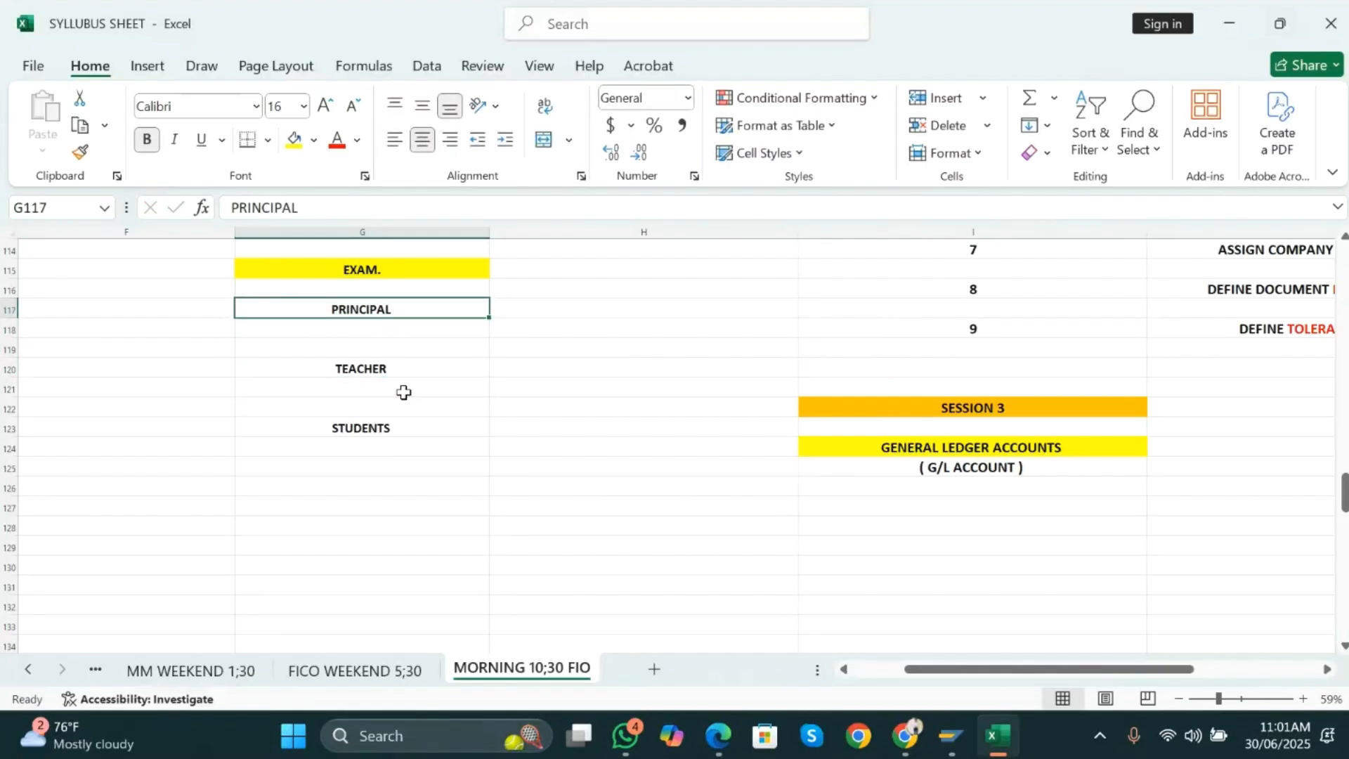
- Review the school hierarchy cells in column G, from PRINCIPAL through TEACHER to STUDENTS and back
{"action": "key", "text": "Down"}
{"action": "key", "text": "Down"}
{"action": "key", "text": "Down"}
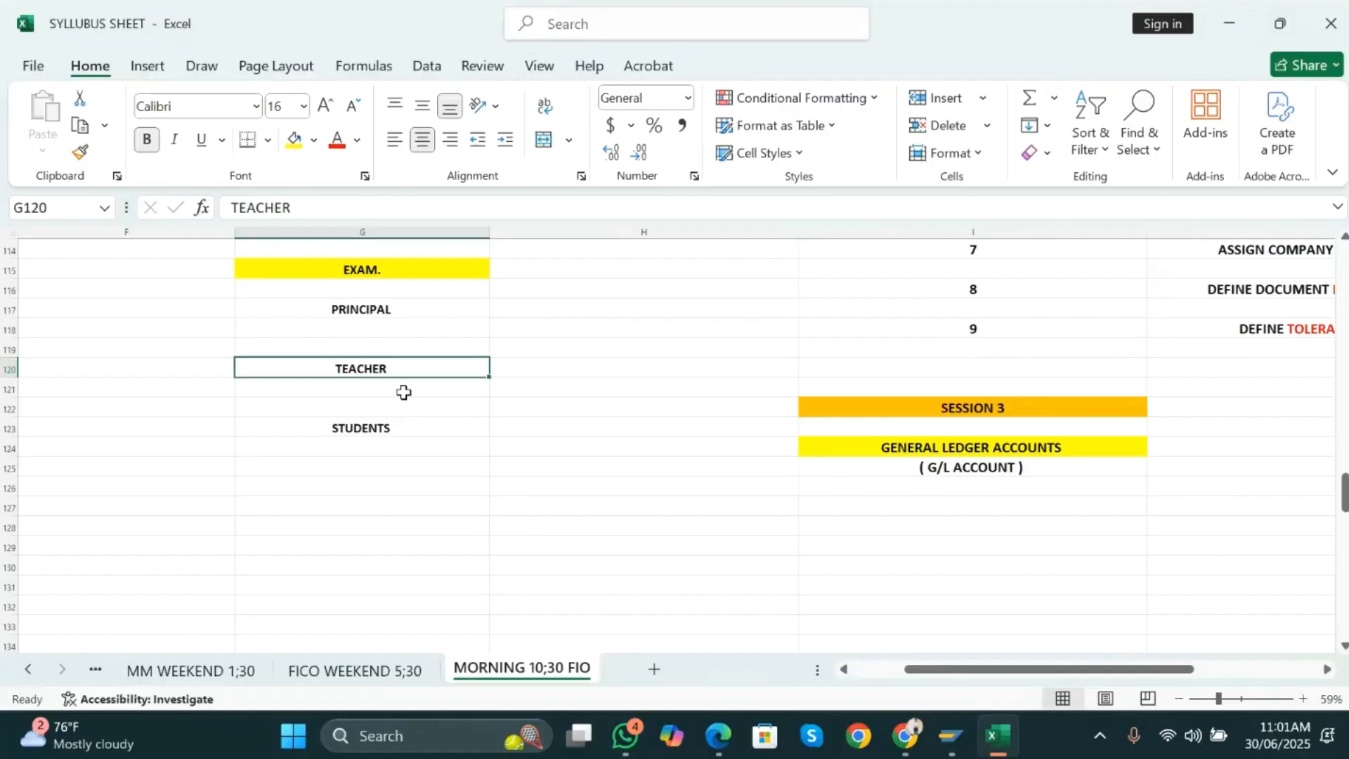
{"action": "key", "text": "Down"}
{"action": "key", "text": "Down"}
{"action": "key", "text": "Down"}
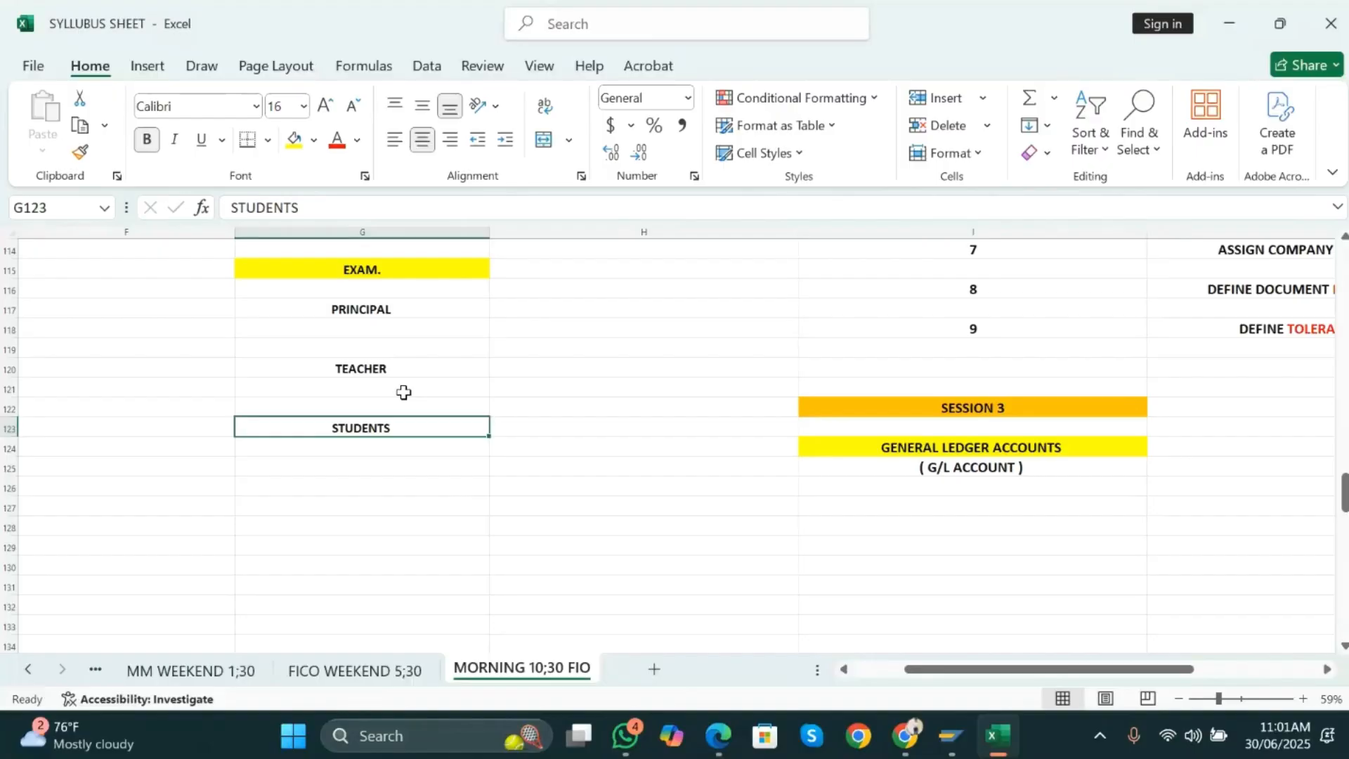
{"action": "key", "text": "Up"}
{"action": "key", "text": "Up"}
{"action": "key", "text": "Up"}
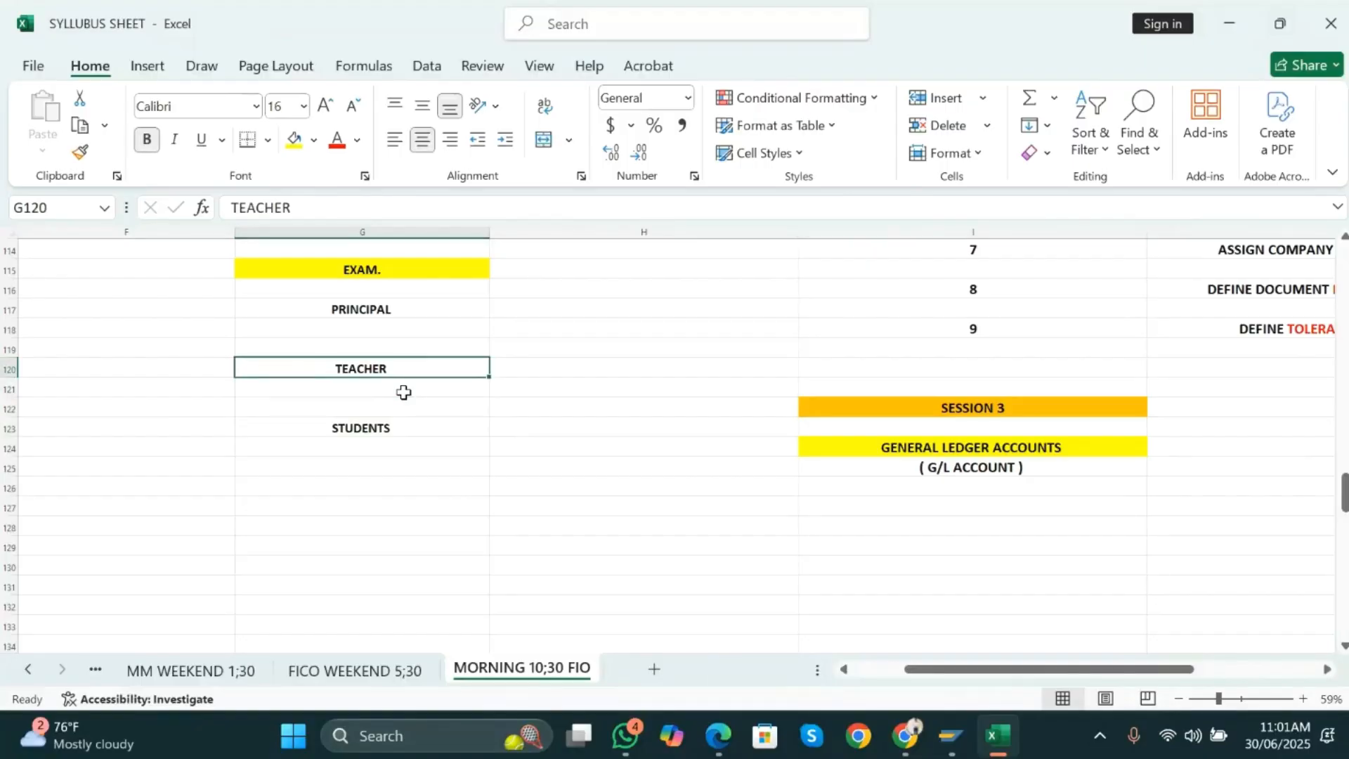
{"action": "key", "text": "Up"}
{"action": "key", "text": "Up"}
{"action": "key", "text": "Up"}
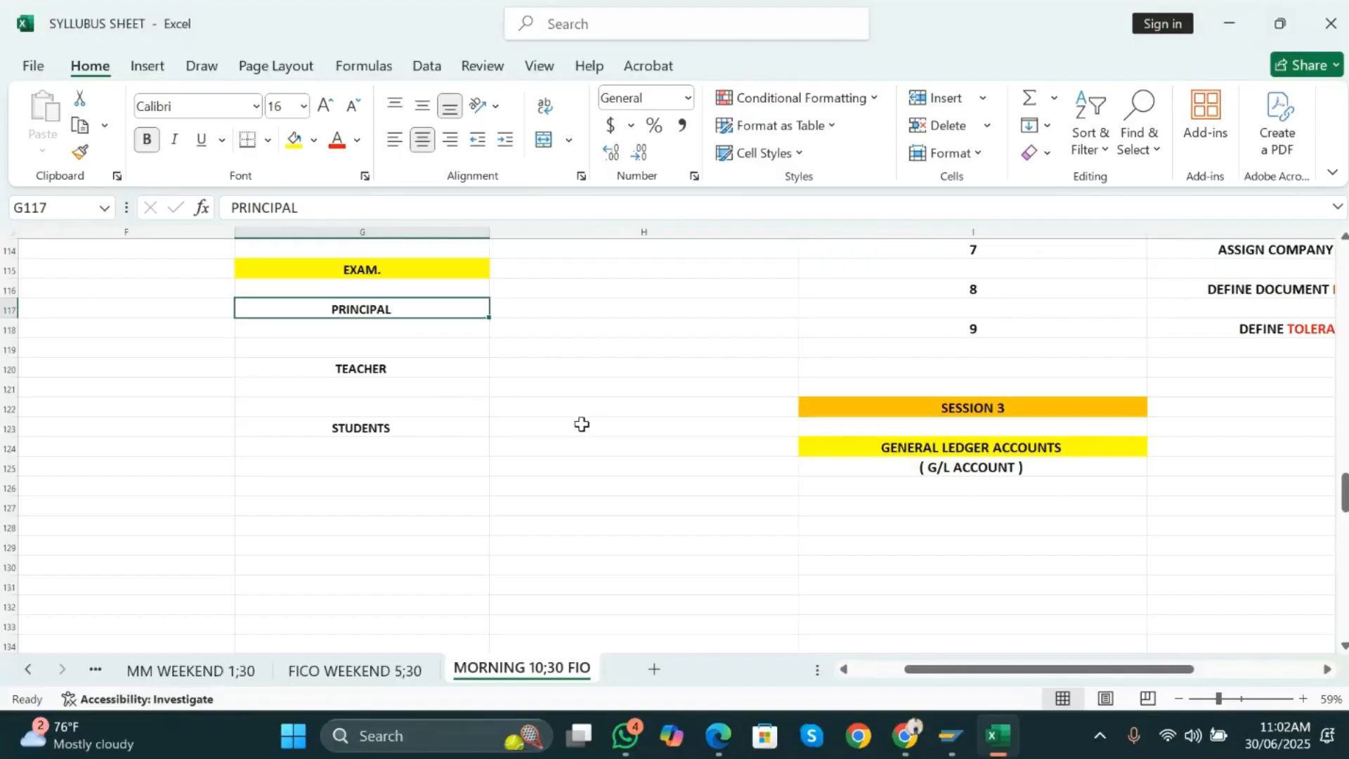
- Enter G/L ACCOUNT in H123, beside the STUDENTS cell
{"action": "left_click", "coordinate": [548, 428]}
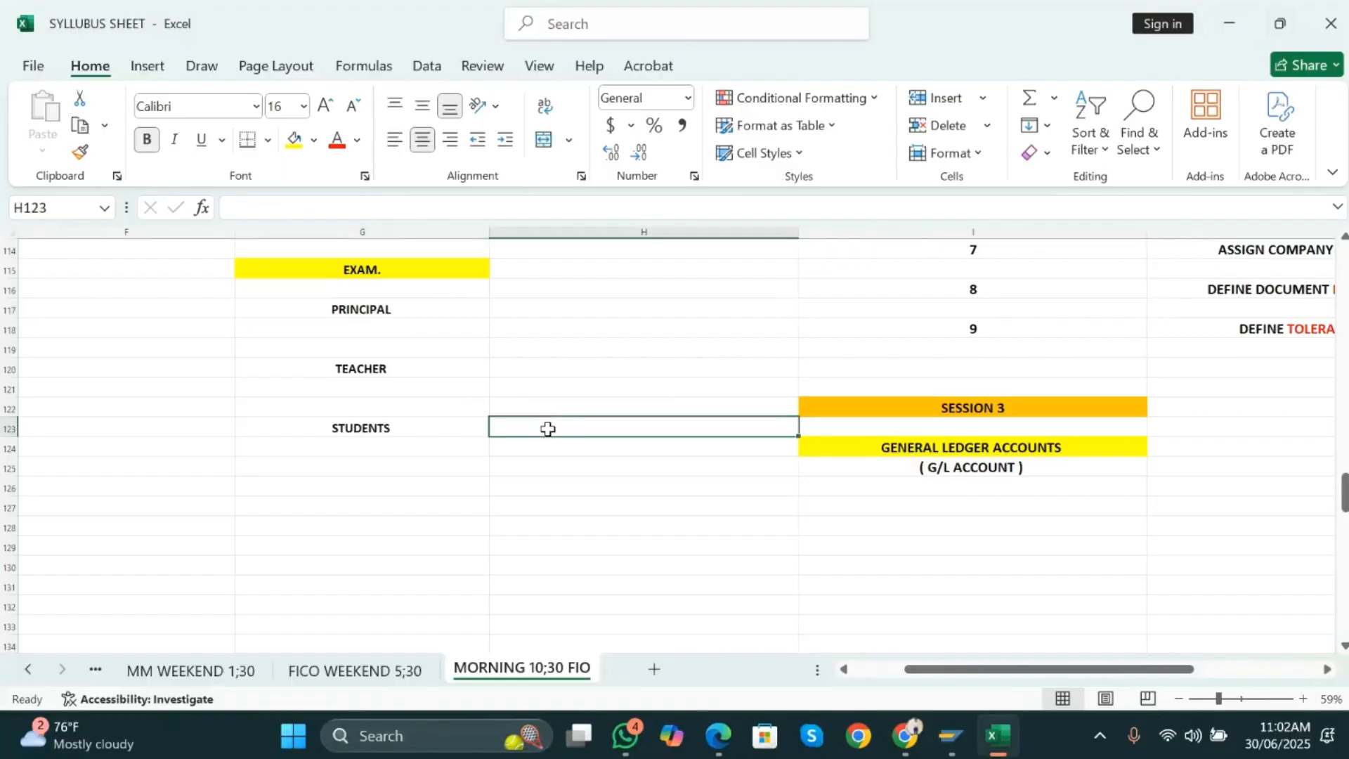
{"action": "key", "text": "Left"}
{"action": "key", "text": "Right"}
{"action": "type", "text": "G"}
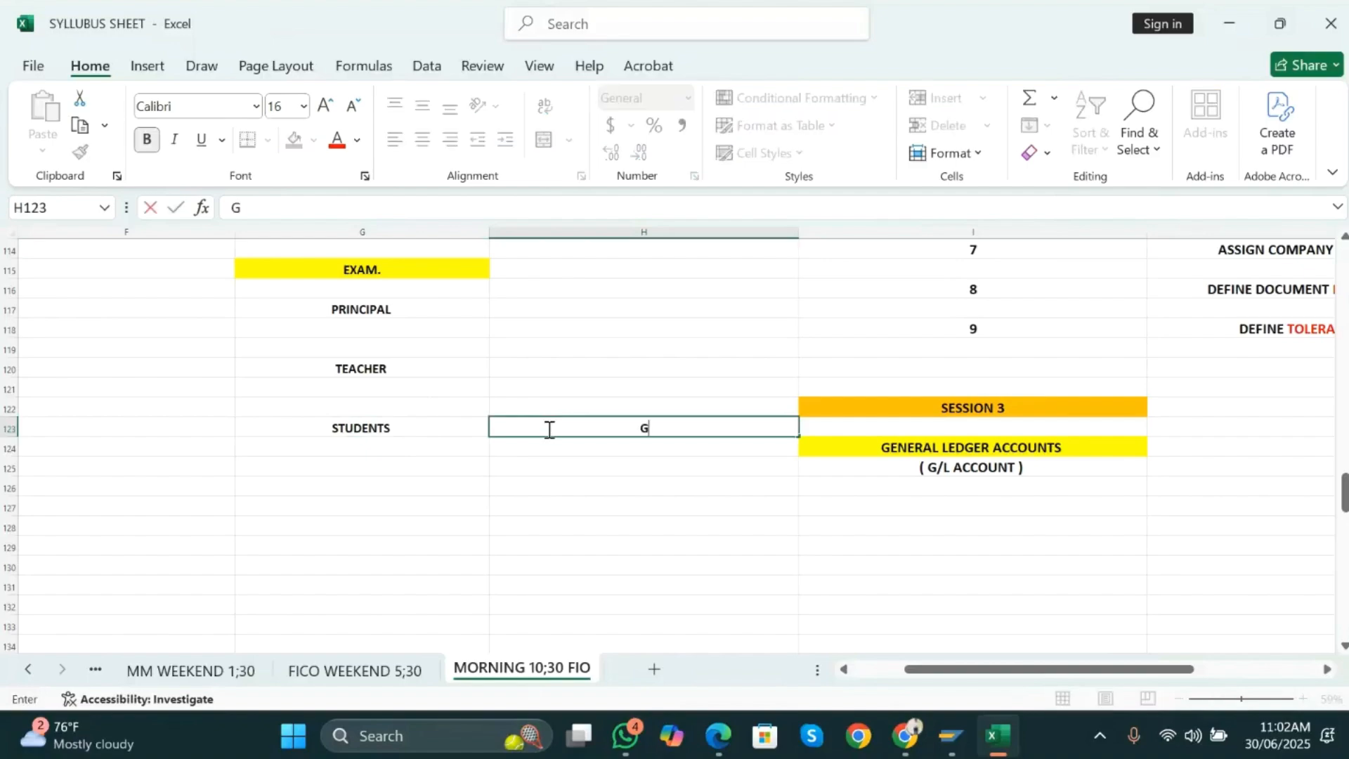
{"action": "type", "text": "/L ACCOUNT"}
{"action": "key", "text": "Return"}
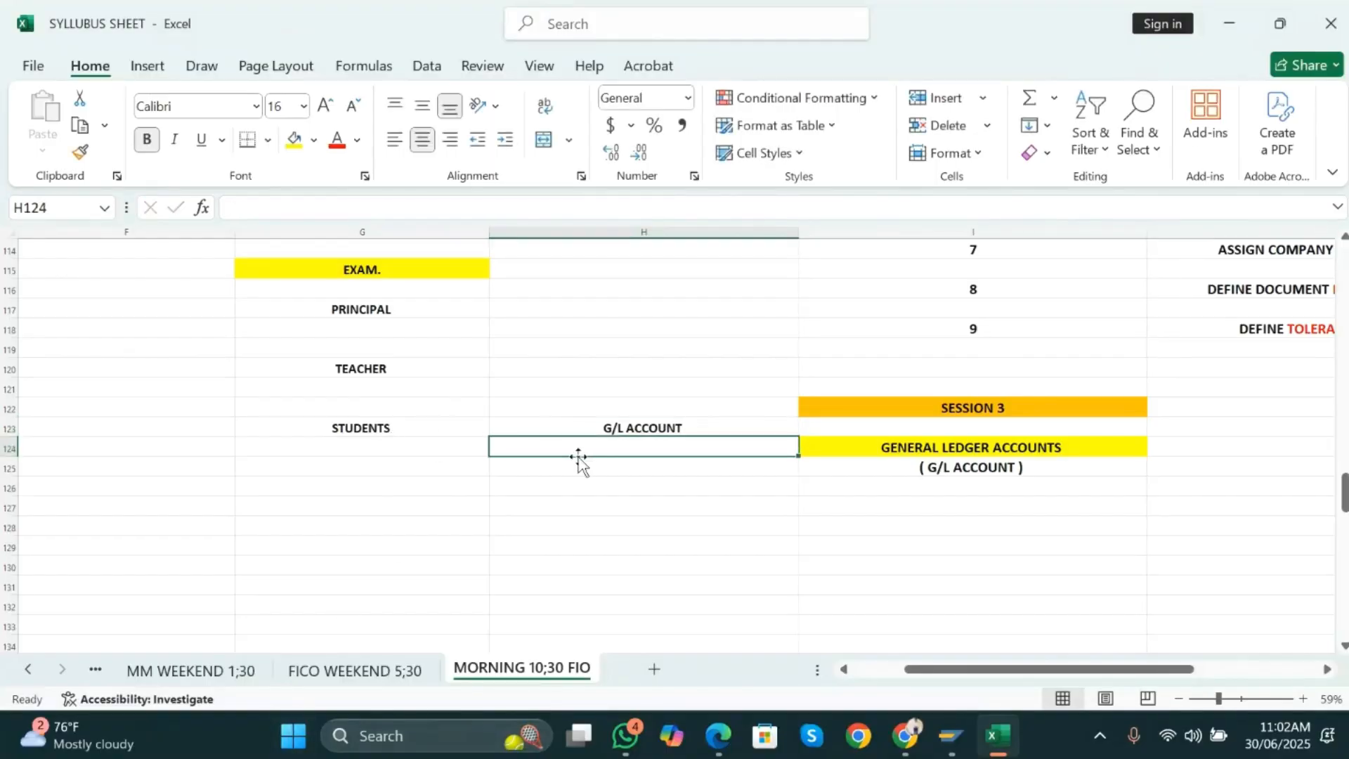
- Enter G/L ACCOUNT GROUPS in H120, beside the TEACHER cell
{"action": "left_click", "coordinate": [566, 370]}
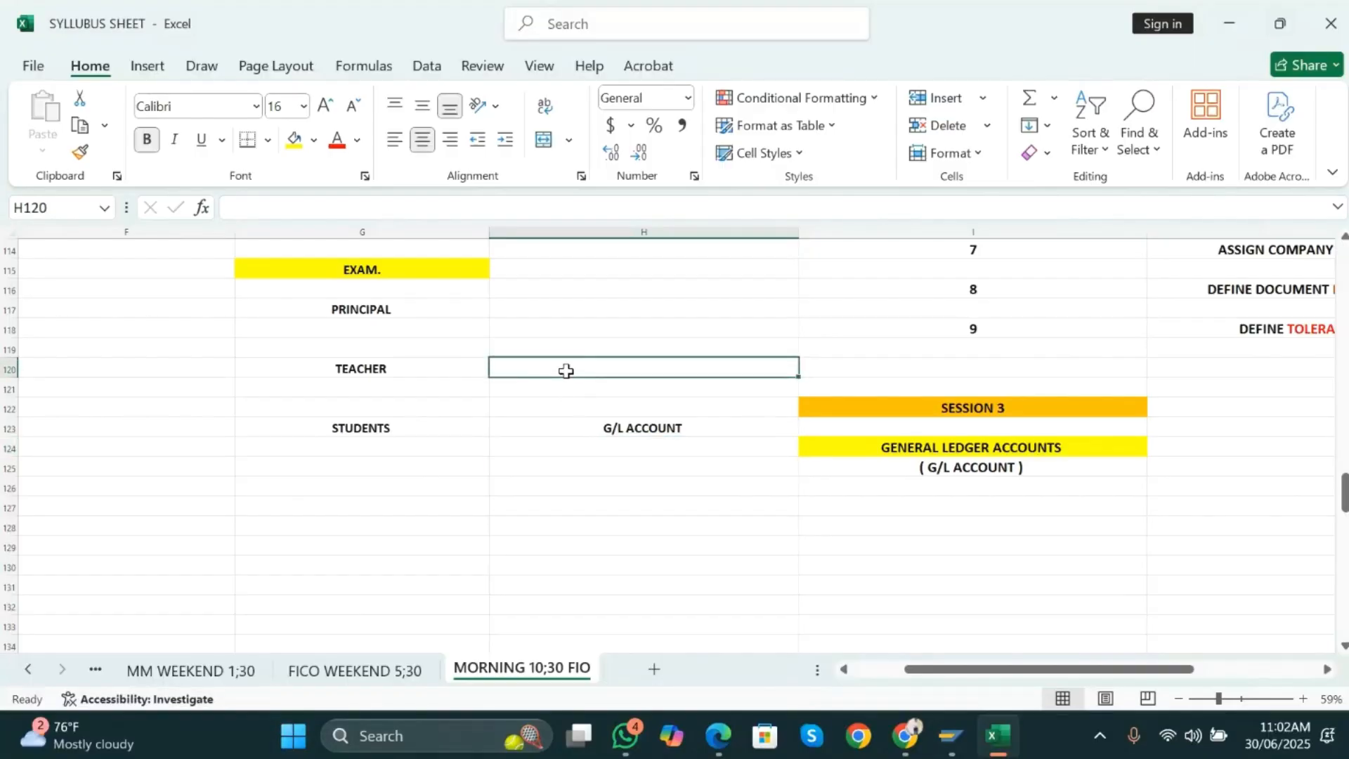
{"action": "type", "text": "G/L ACCOUNT GROUPS"}
{"action": "key", "text": "Return"}
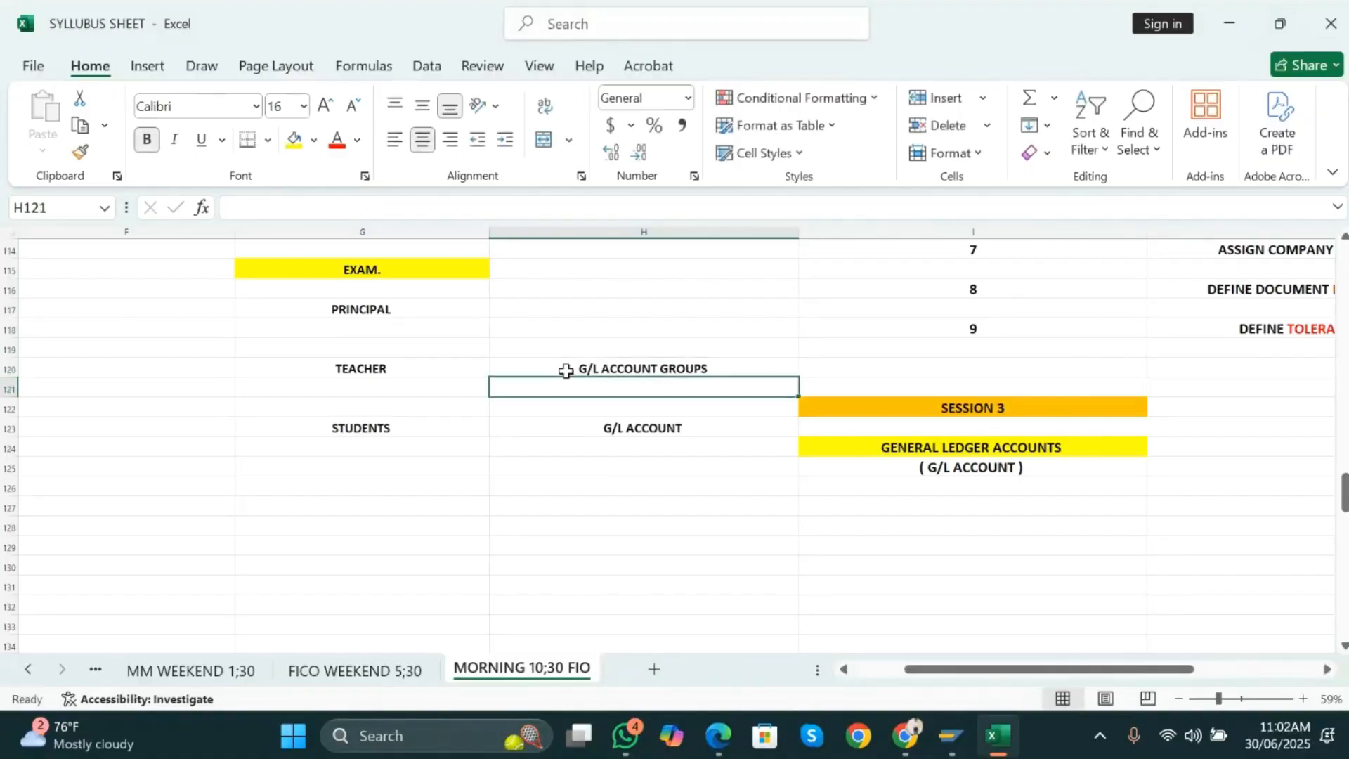
- Enter CHART OF ACCOUNT in H117, beside the PRINCIPAL cell
{"action": "left_click", "coordinate": [566, 371]}
{"action": "key", "text": "Down"}
{"action": "key", "text": "Down"}
{"action": "key", "text": "Down"}
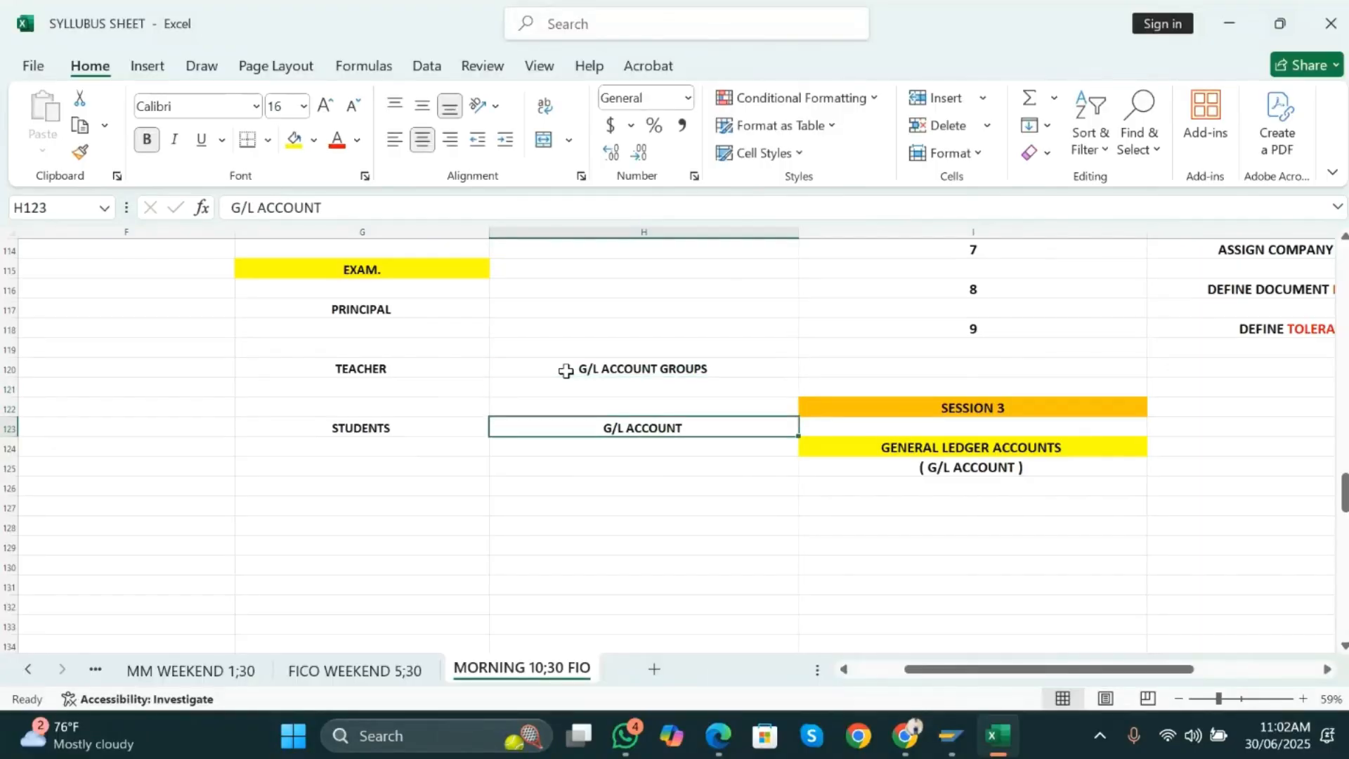
{"action": "key", "text": "Up"}
{"action": "key", "text": "Up"}
{"action": "key", "text": "Up"}
{"action": "key", "text": "Up"}
{"action": "key", "text": "Up"}
{"action": "key", "text": "Up"}
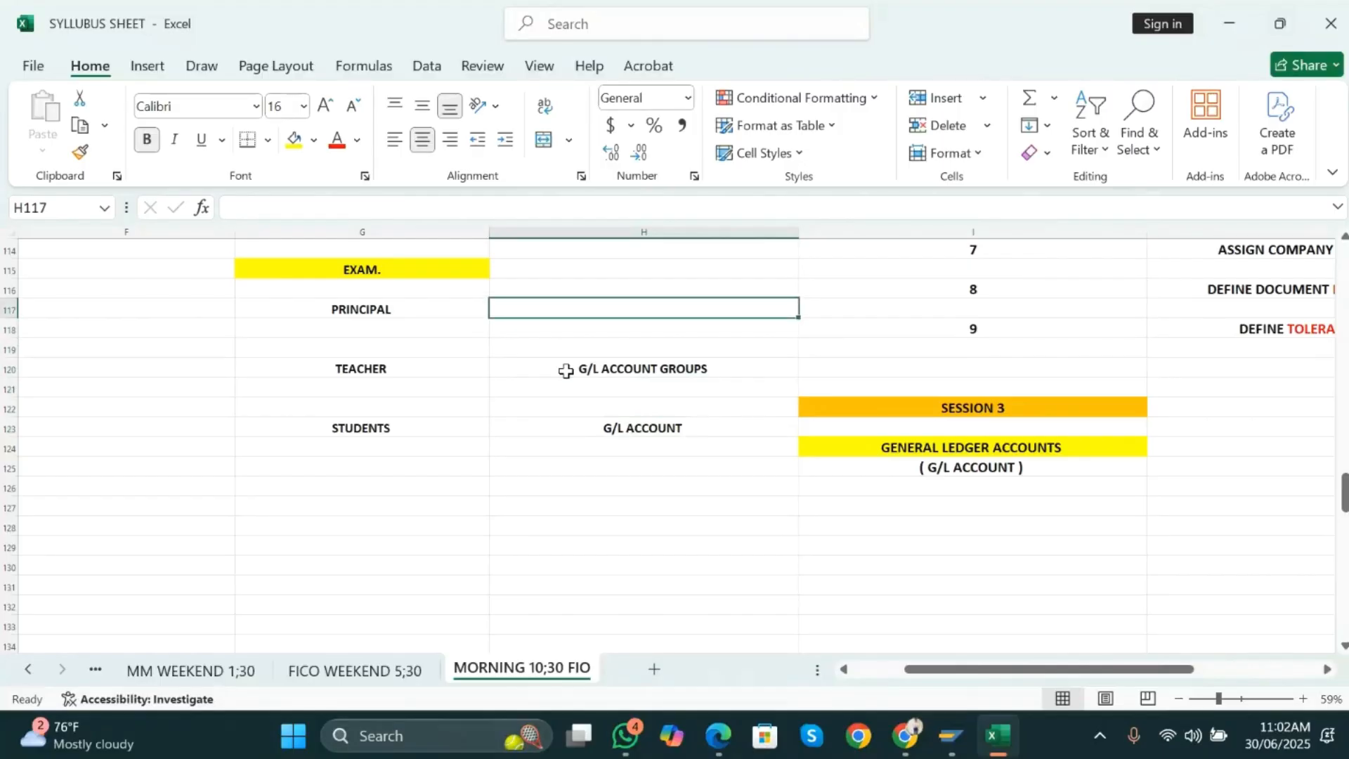
{"action": "type", "text": "CHAR"}
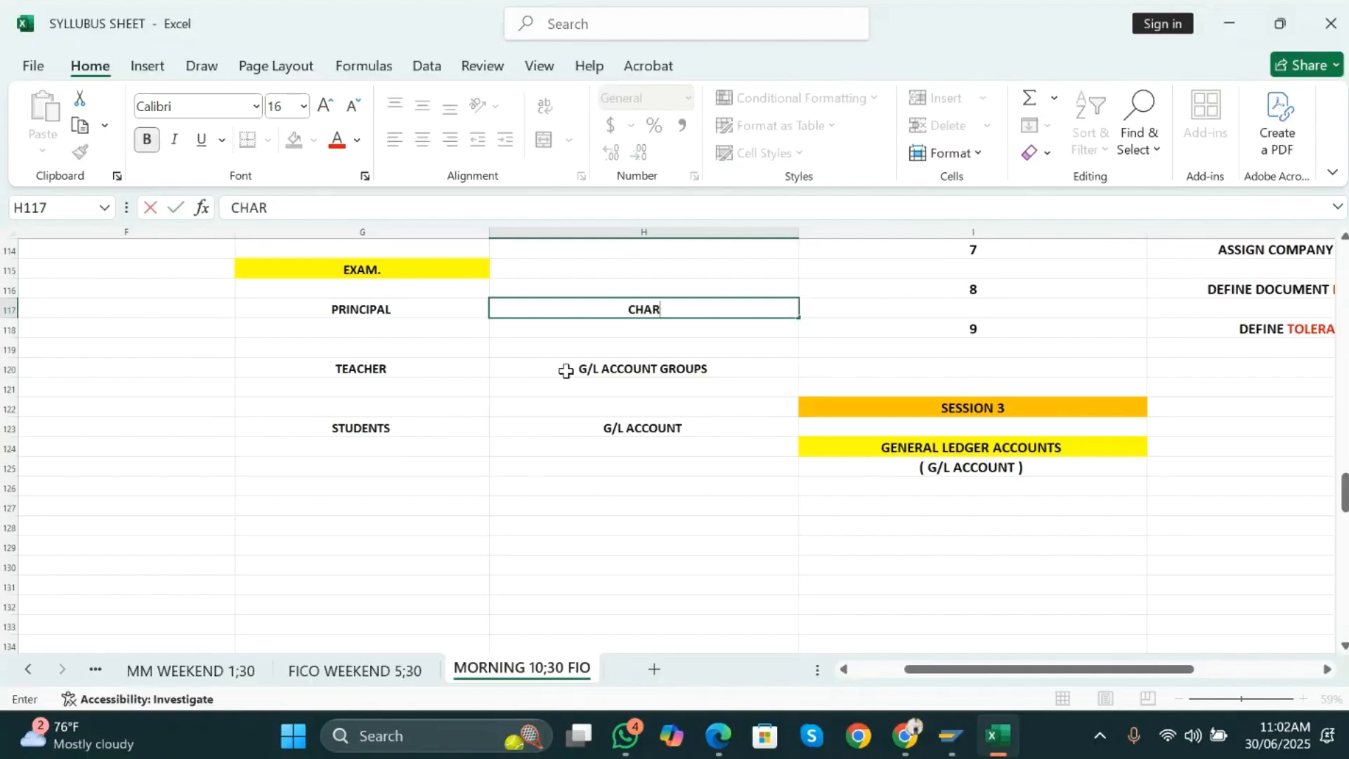
{"action": "type", "text": "T OF ACCOUNT"}
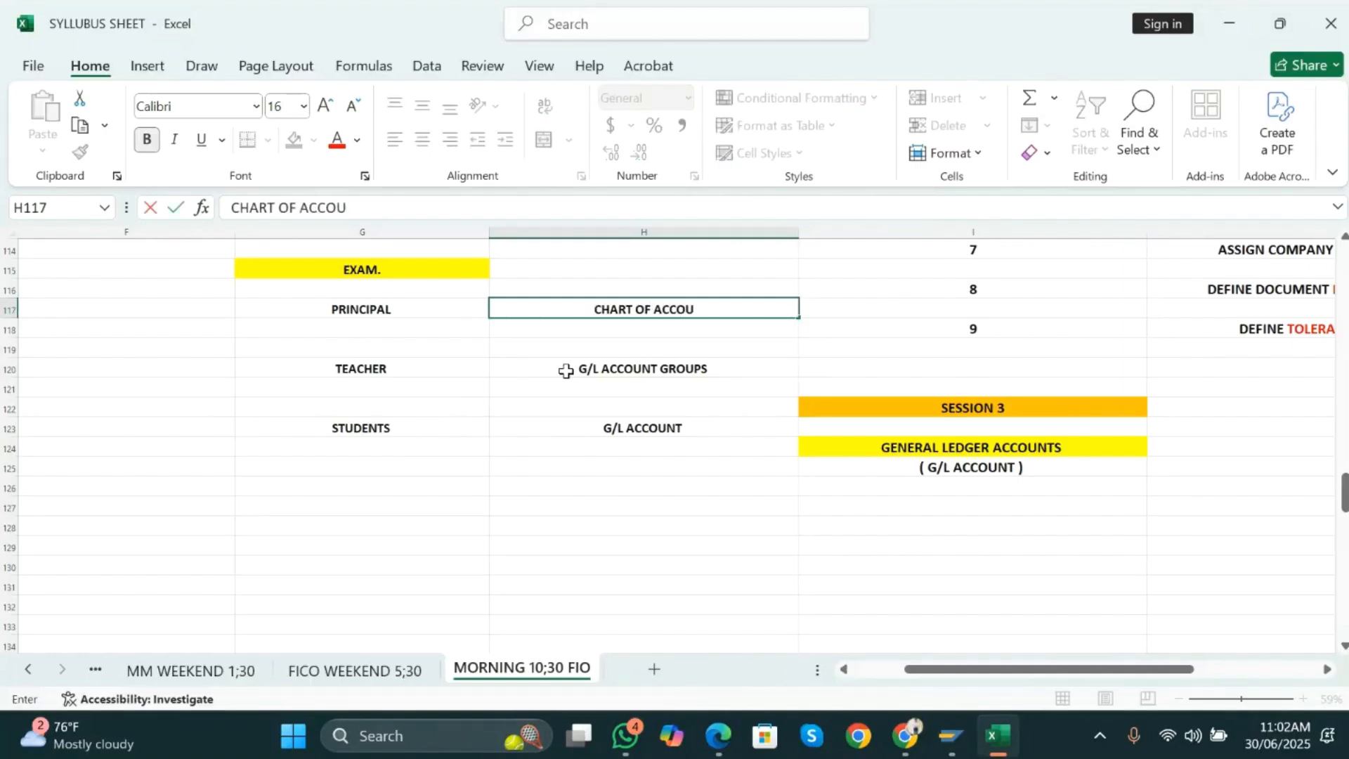
{"action": "key", "text": "Return"}
- Copy the EXAM. heading from G115 into H115 and replace the copied text with TECHNICAL
{"action": "key", "text": "Up"}
{"action": "key", "text": "Up"}
{"action": "key", "text": "Up"}
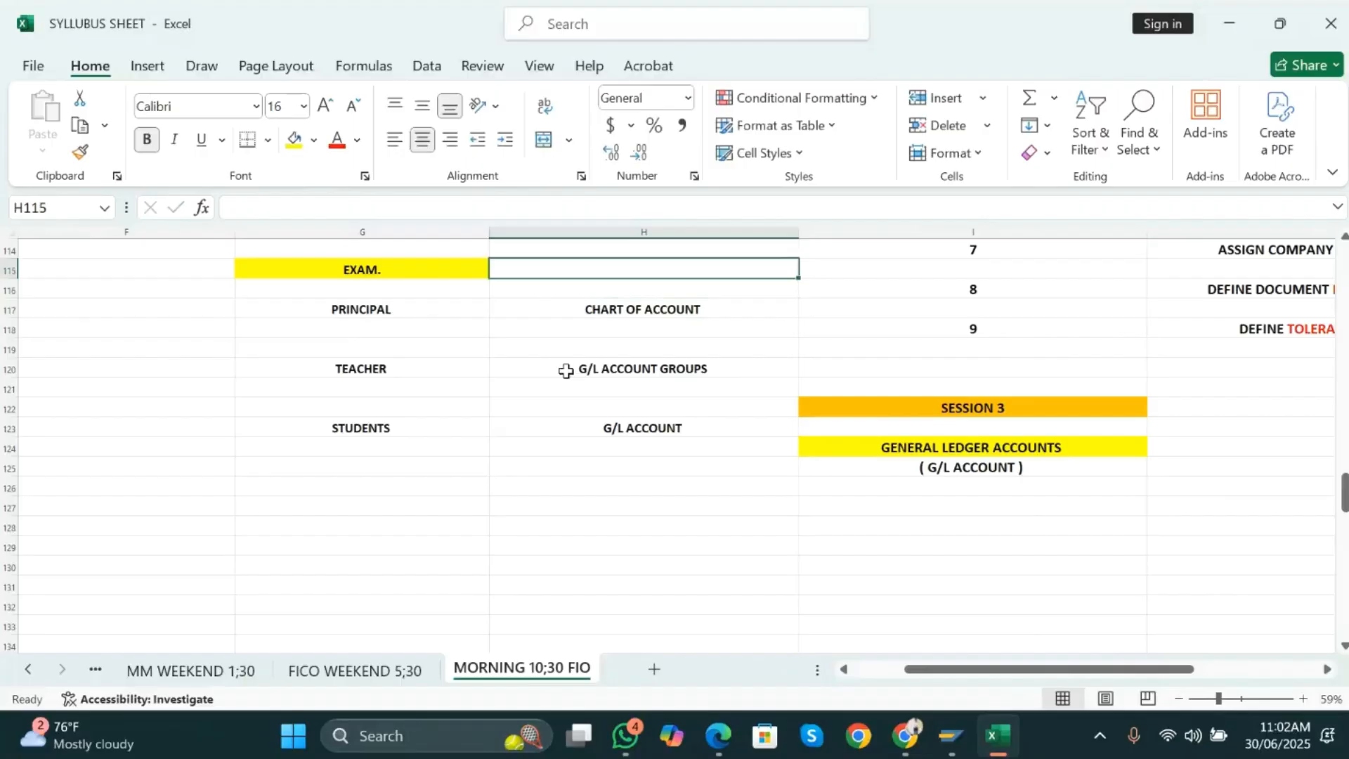
{"action": "key", "text": "Left"}
{"action": "key", "text": "ctrl+c"}
{"action": "key", "text": "Right"}
{"action": "key", "text": "ctrl+v"}
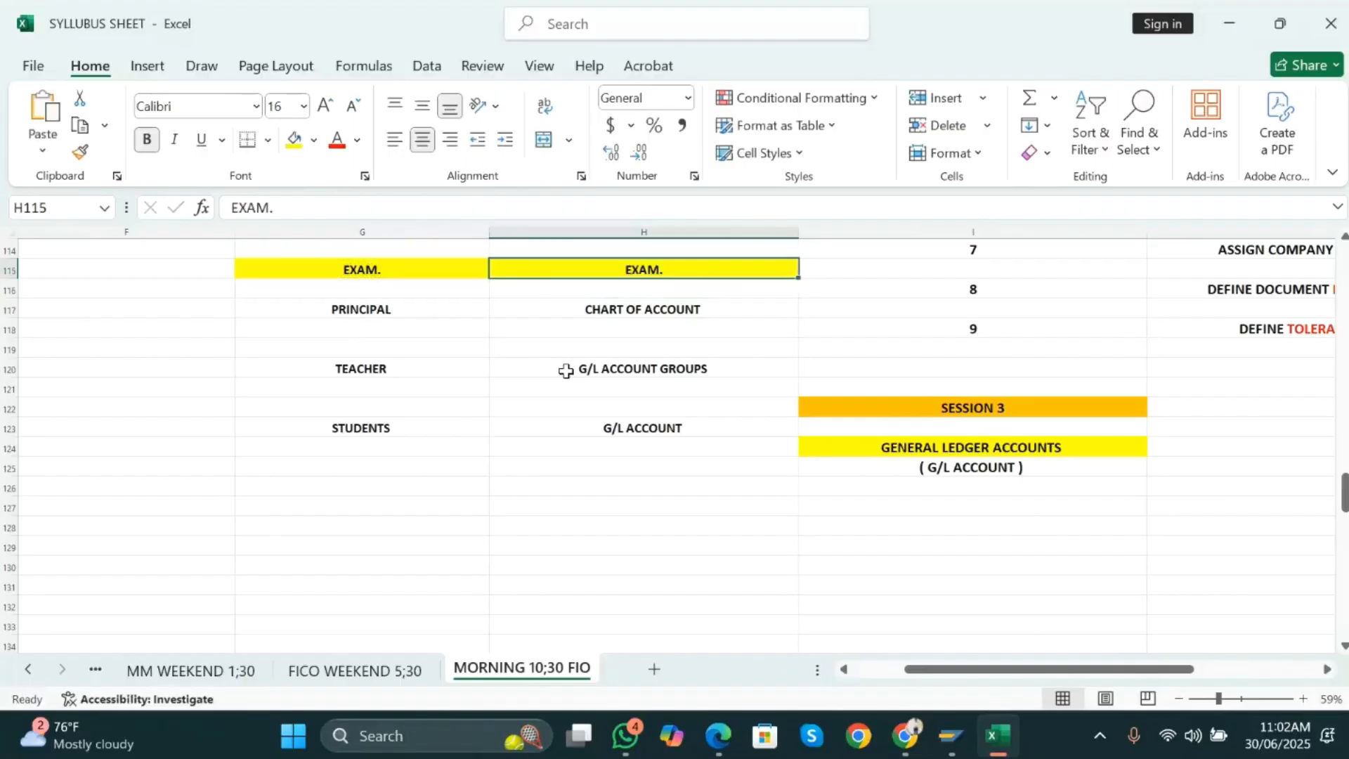
{"action": "key", "text": "BackSpace"}
{"action": "type", "text": "TECHNICAL"}
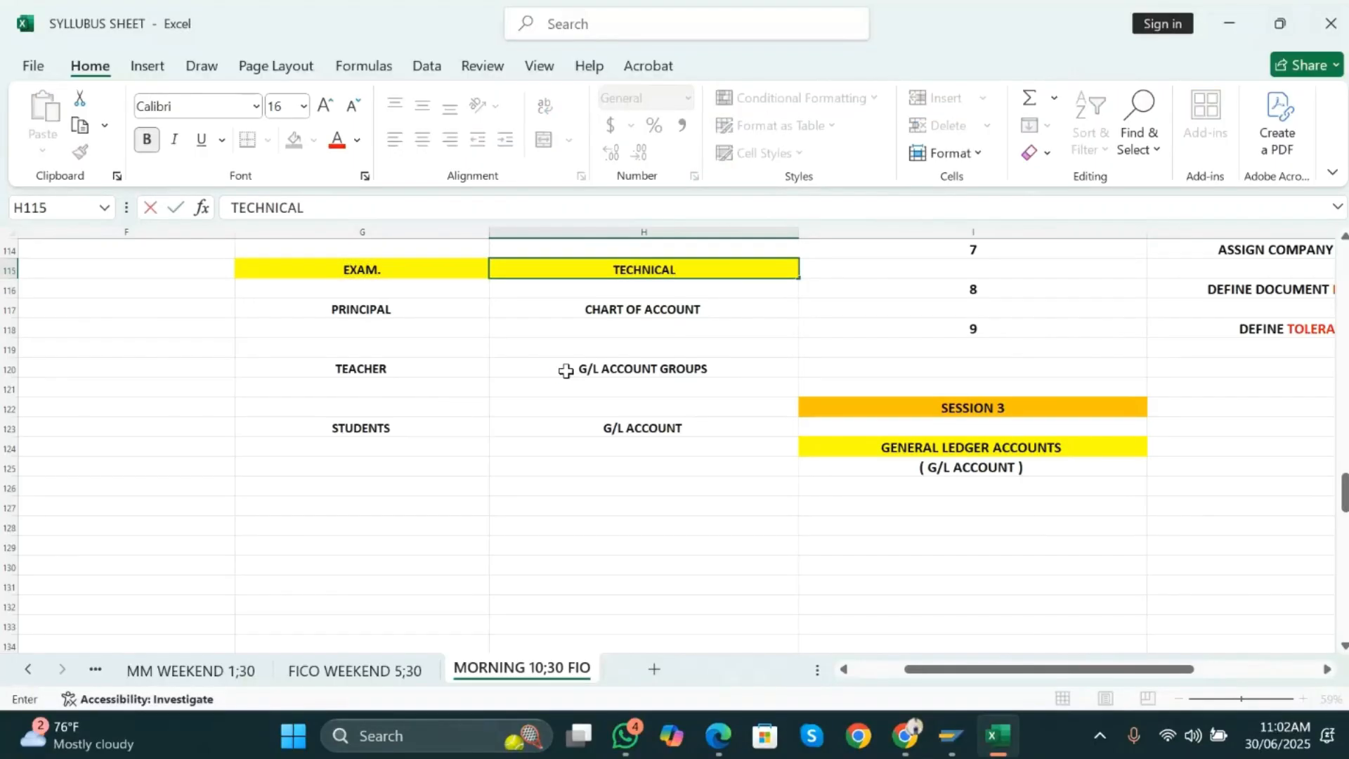
{"action": "key", "text": "Return"}
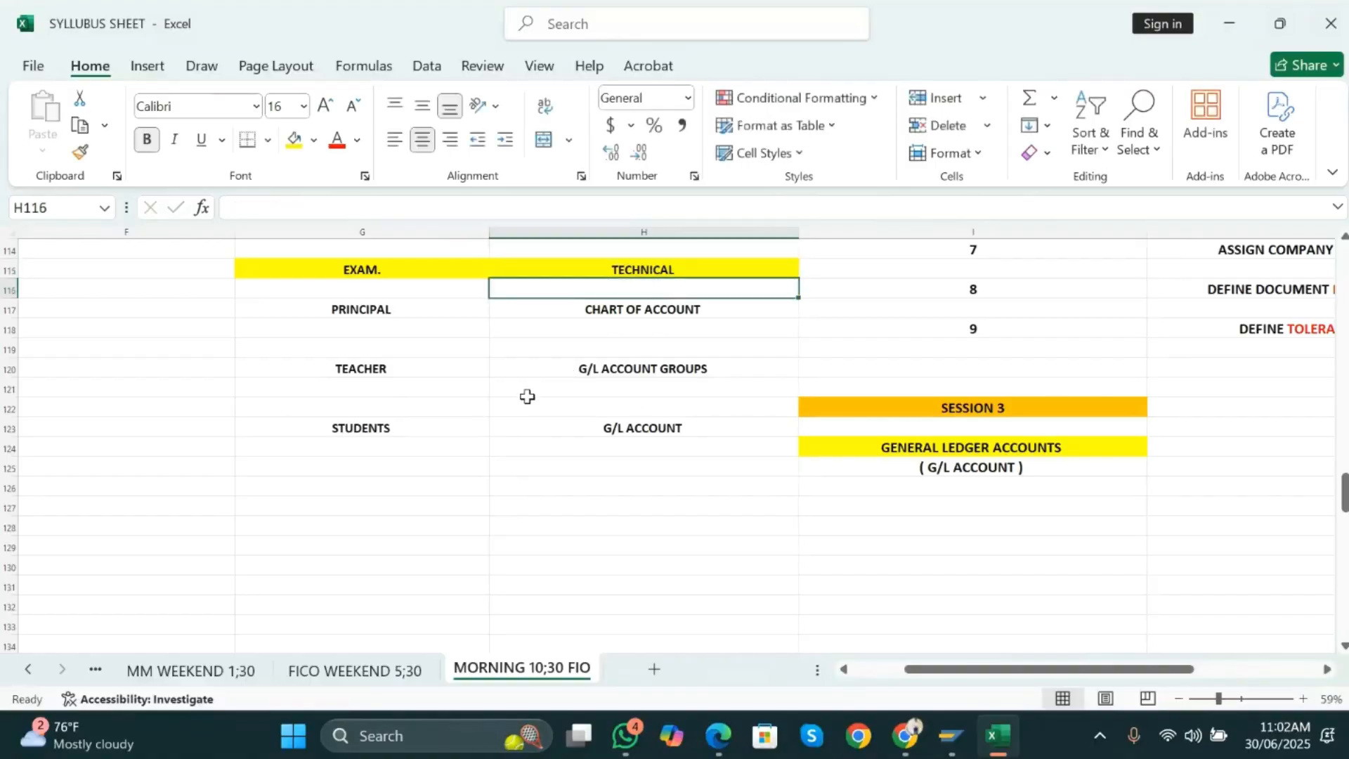
- Compare the PRINCIPAL cell with the technical hierarchy of CHART OF ACCOUNT, G/L ACCOUNT GROUPS and G/L ACCOUNT
{"action": "left_click", "coordinate": [433, 305]}
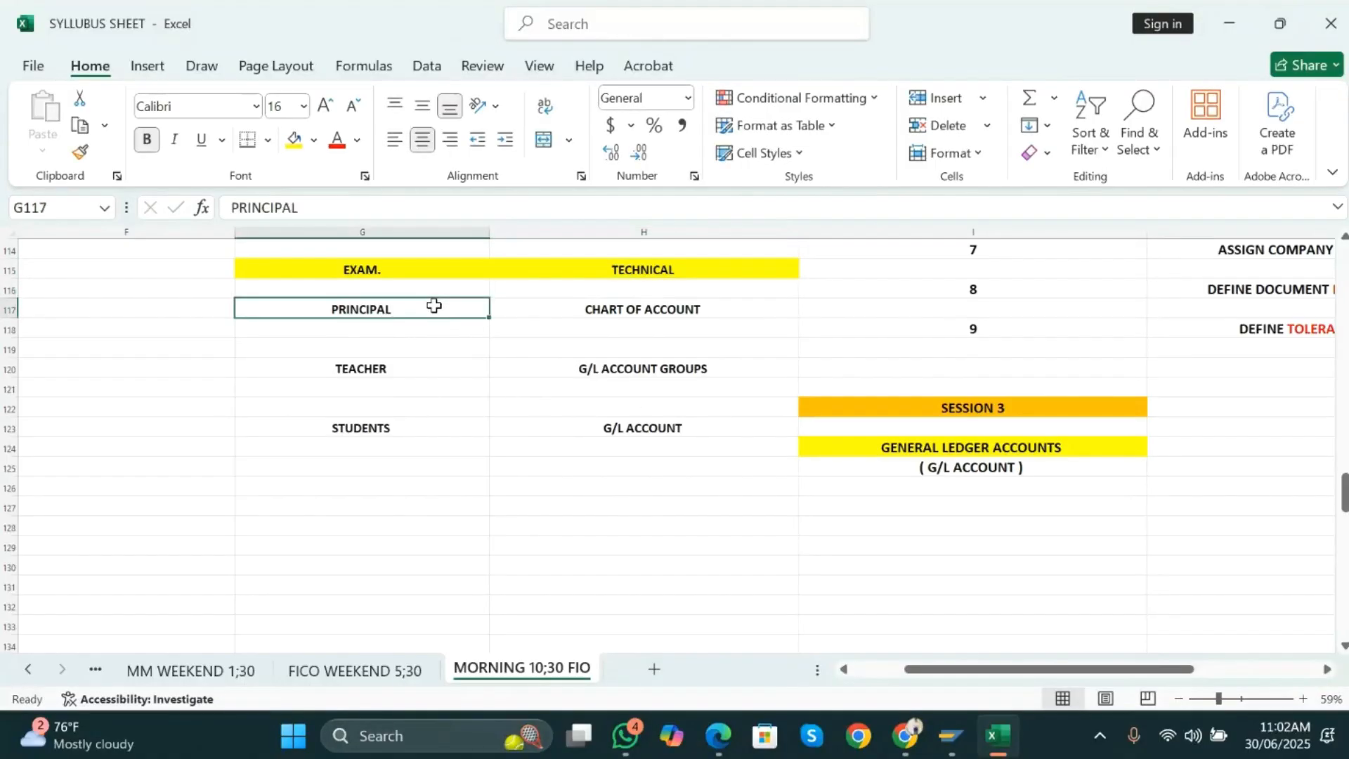
{"action": "left_click", "coordinate": [560, 312]}
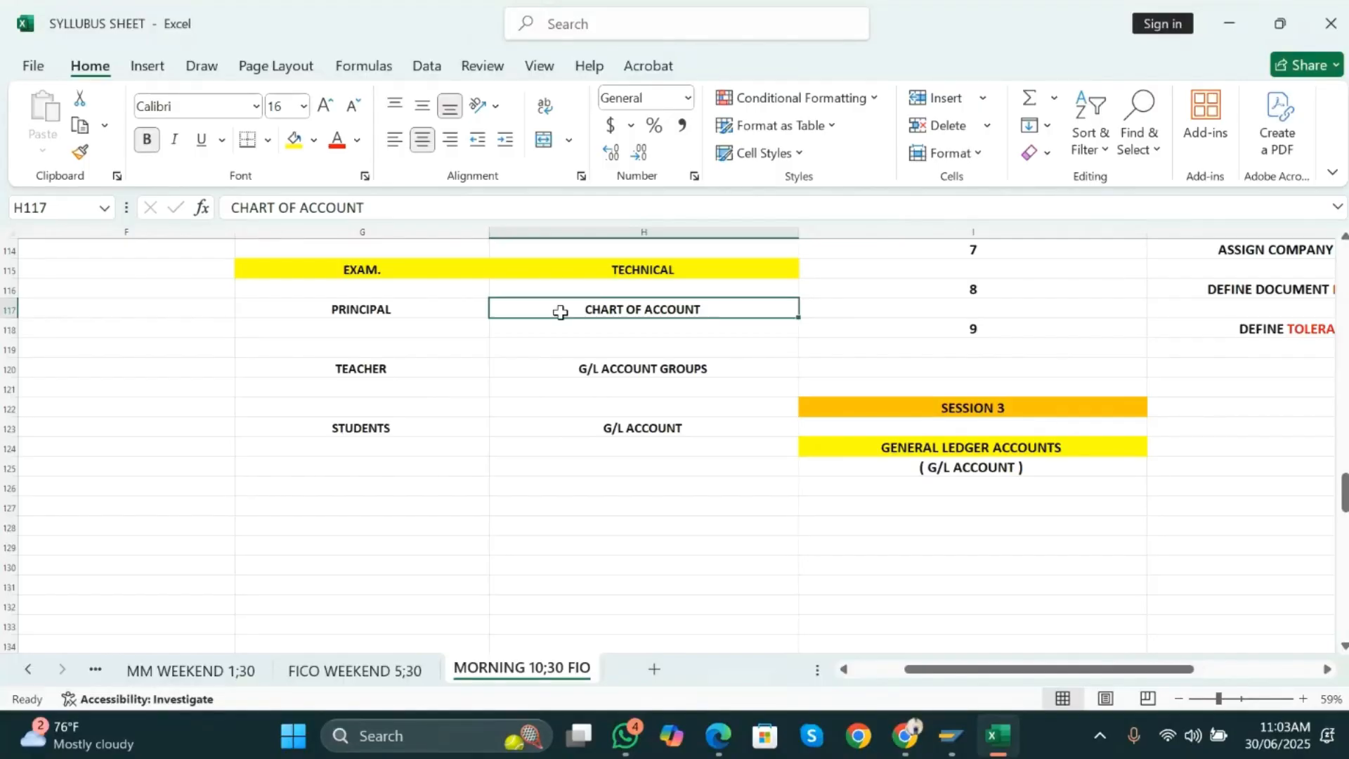
{"action": "left_click", "coordinate": [680, 420]}
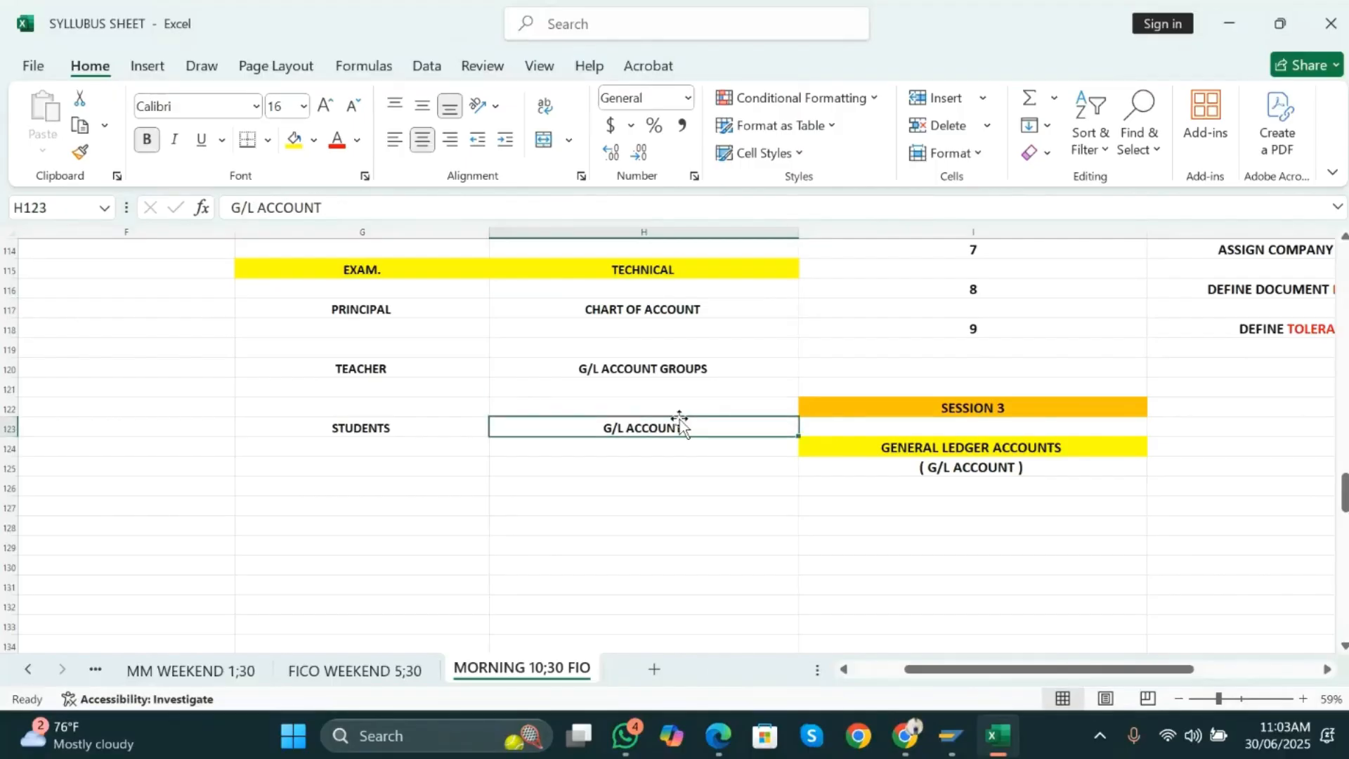
{"action": "left_click", "coordinate": [626, 311]}
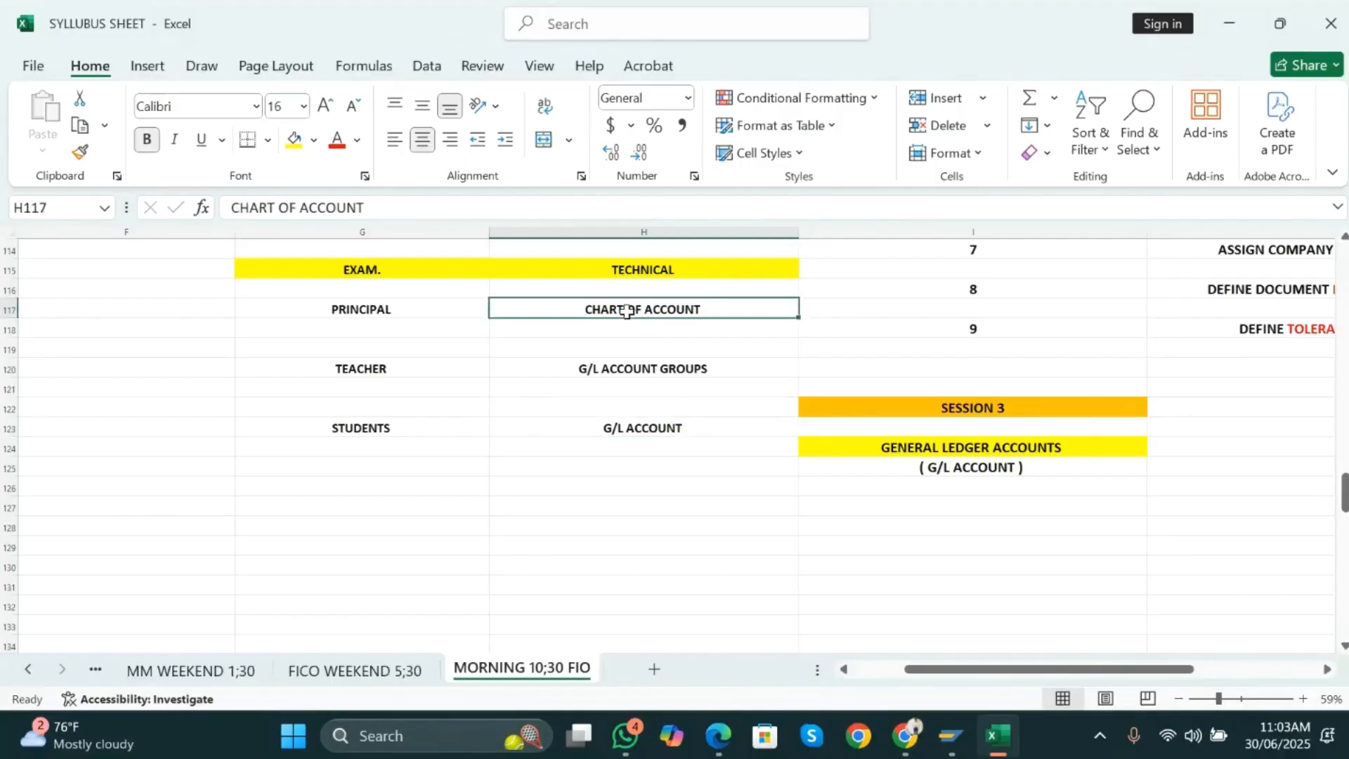
{"action": "left_click", "coordinate": [559, 368]}
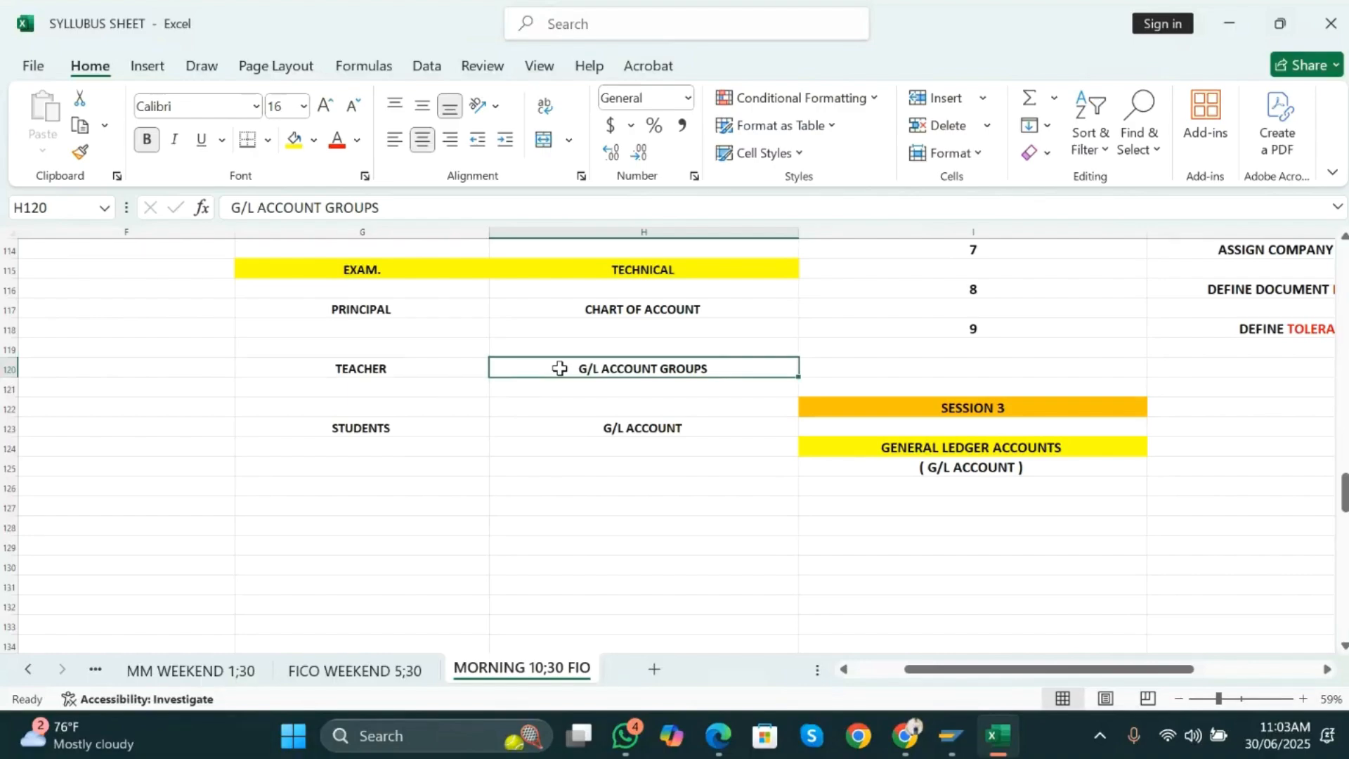
{"action": "left_click", "coordinate": [598, 432]}
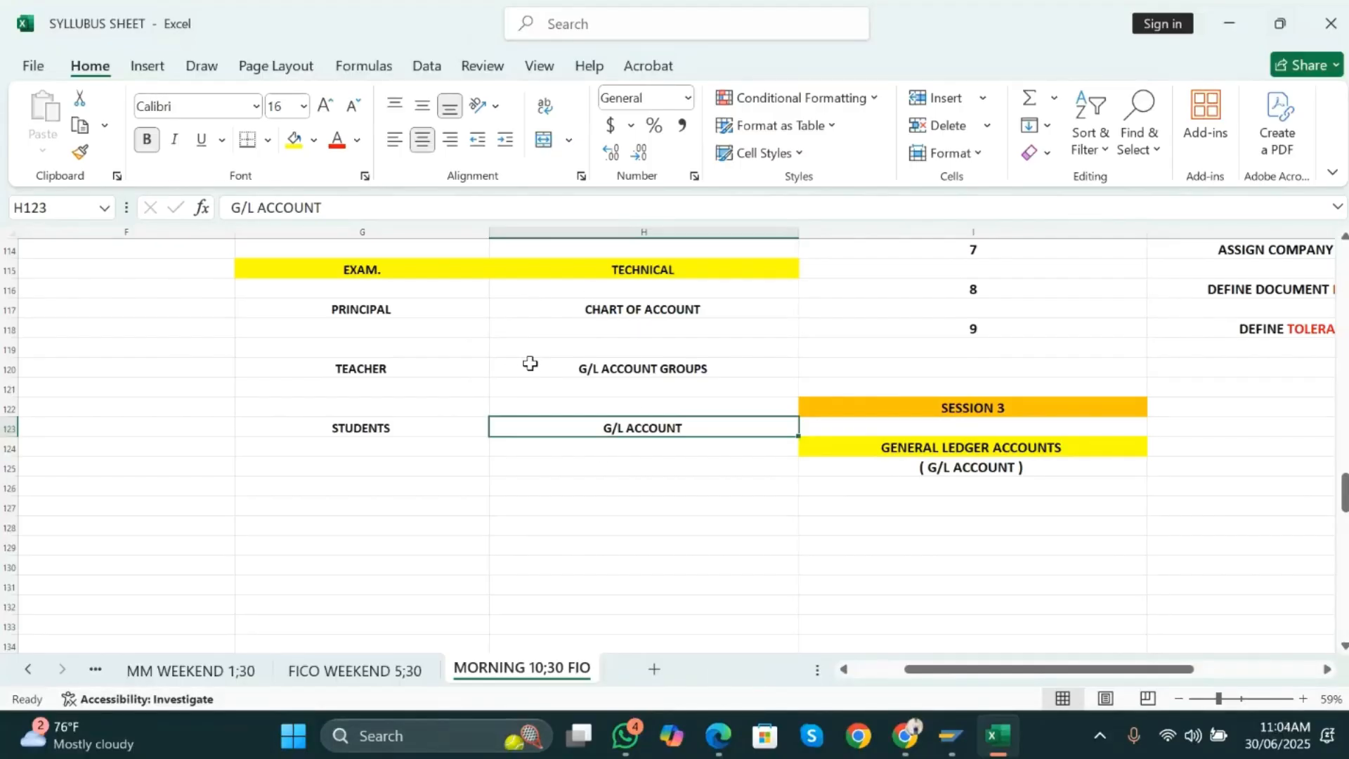
{"action": "left_click", "coordinate": [638, 322]}
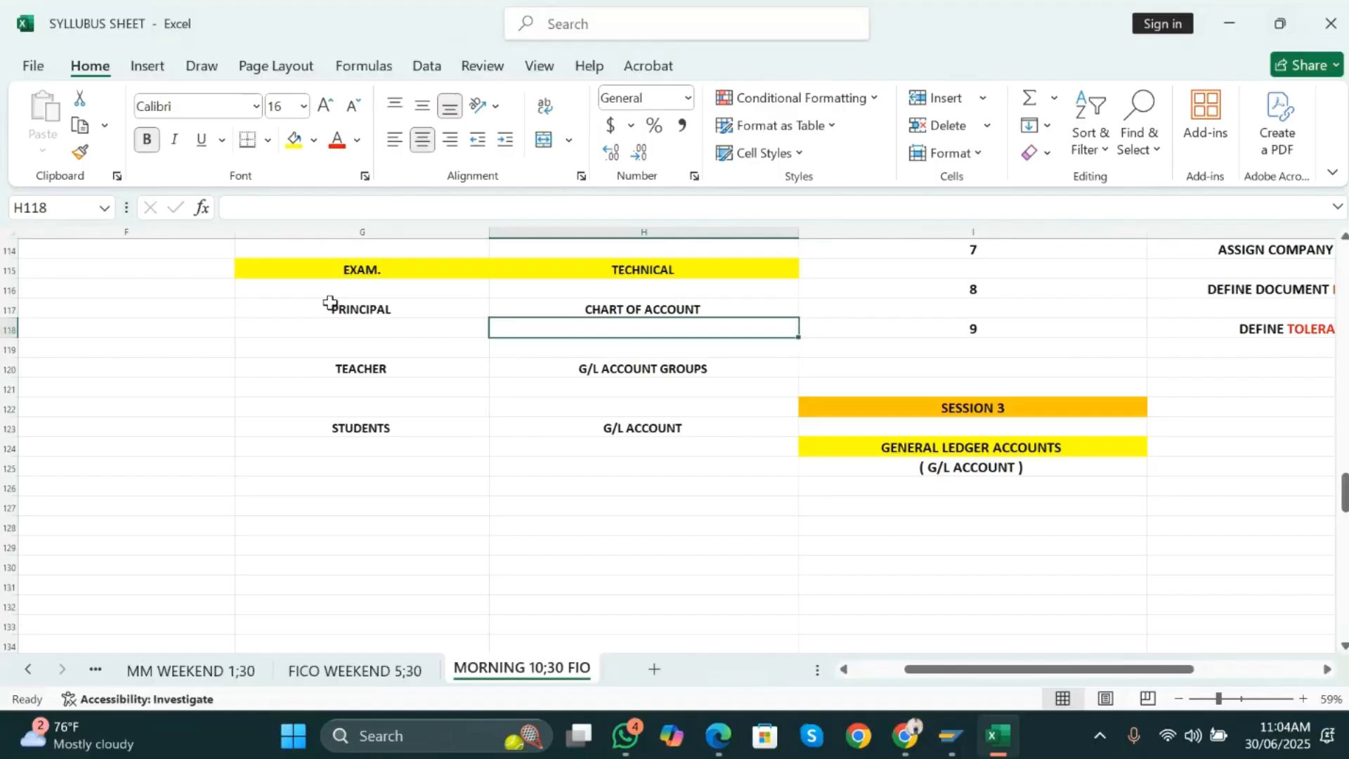
- Fill the PRINCIPAL and CHART OF ACCOUNT cells, G117:H117, with light green
{"action": "left_click_drag", "start_coordinate": [285, 309], "coordinate": [599, 310]}
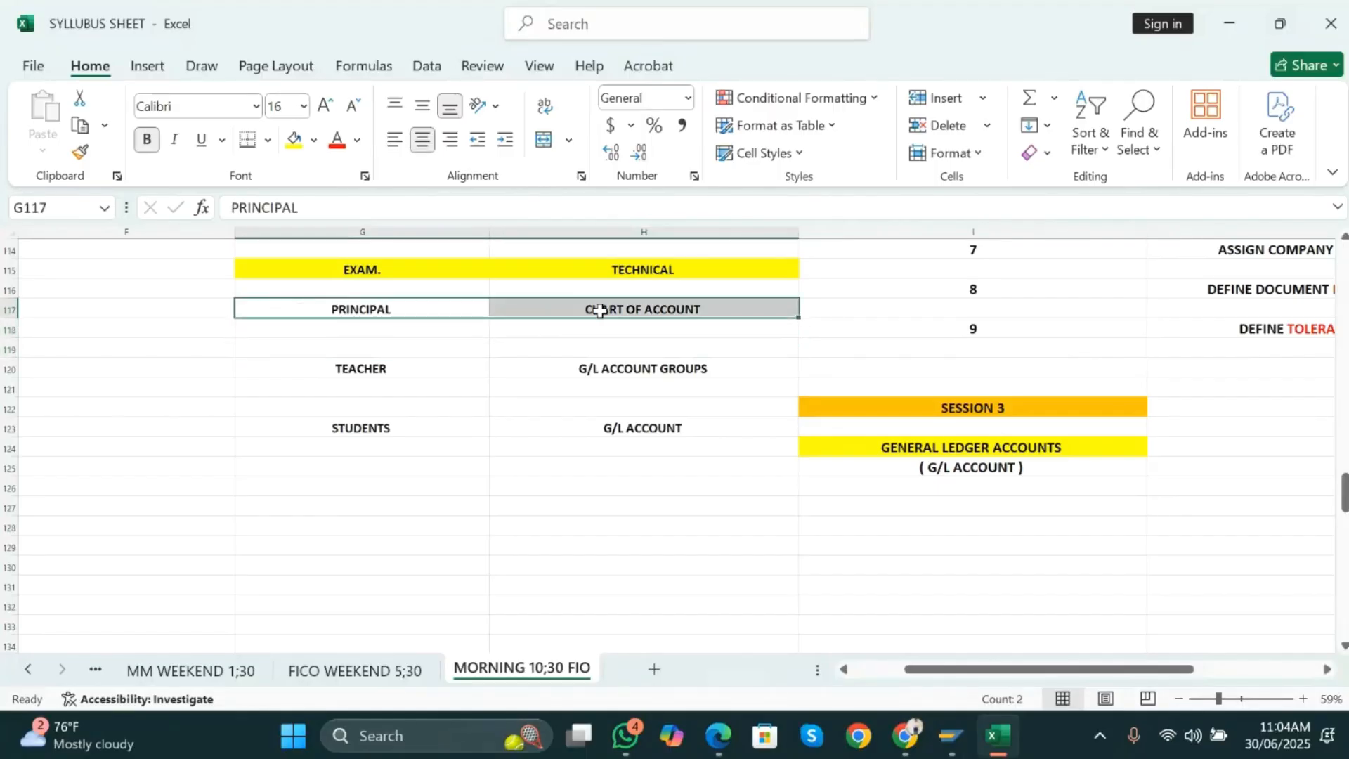
{"action": "left_click", "coordinate": [313, 140]}
{"action": "left_click", "coordinate": [416, 458]}
{"action": "left_click_drag", "start_coordinate": [298, 369], "coordinate": [548, 366]}
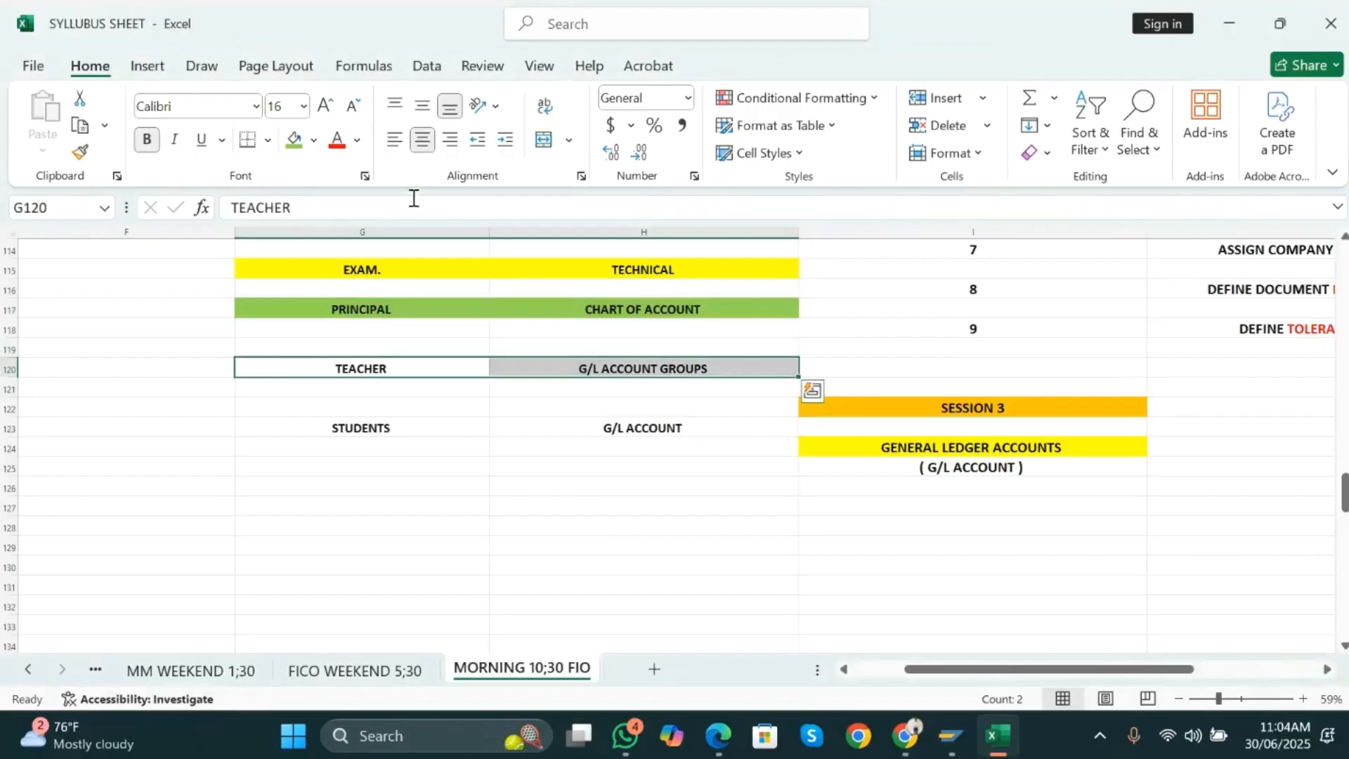
{"action": "left_click", "coordinate": [313, 140]}
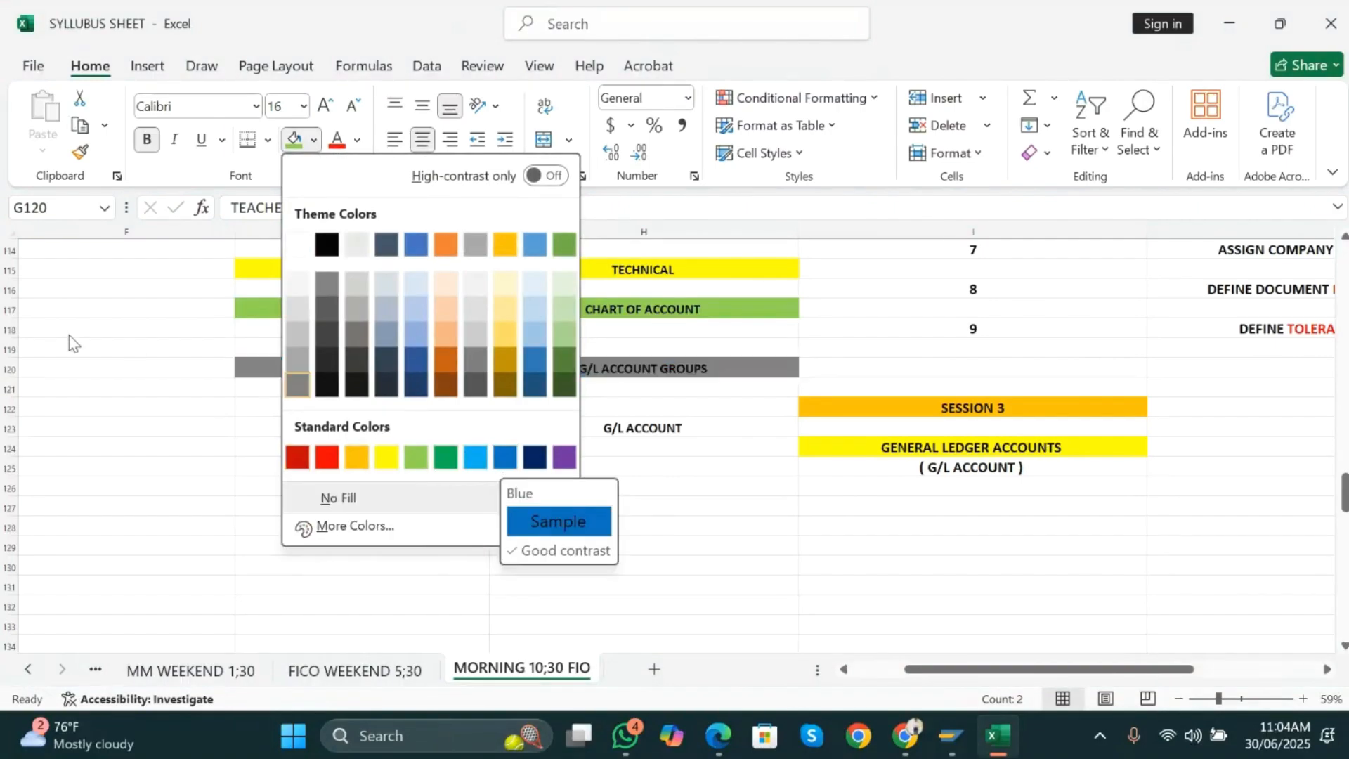
{"action": "key", "text": "Escape"}
{"action": "left_click", "coordinate": [372, 309]}
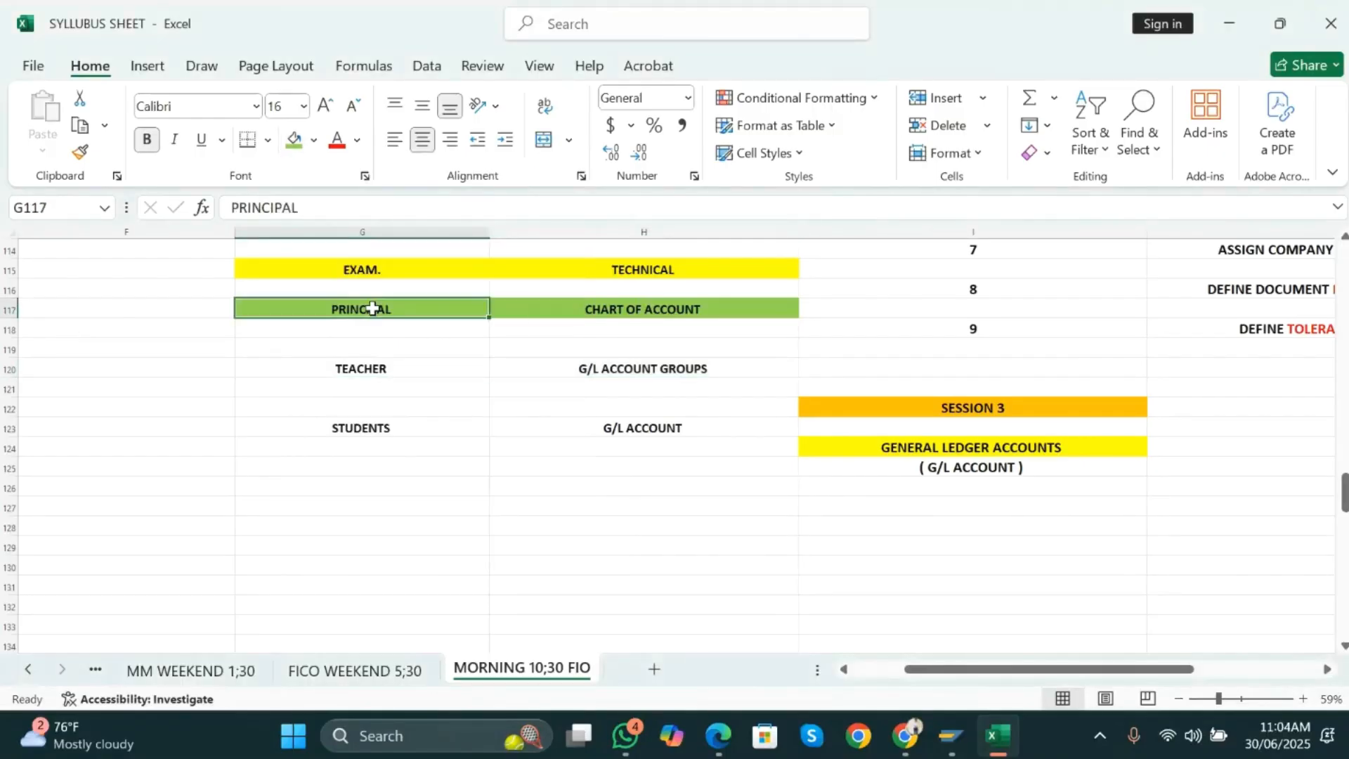
{"action": "left_click", "coordinate": [592, 310]}
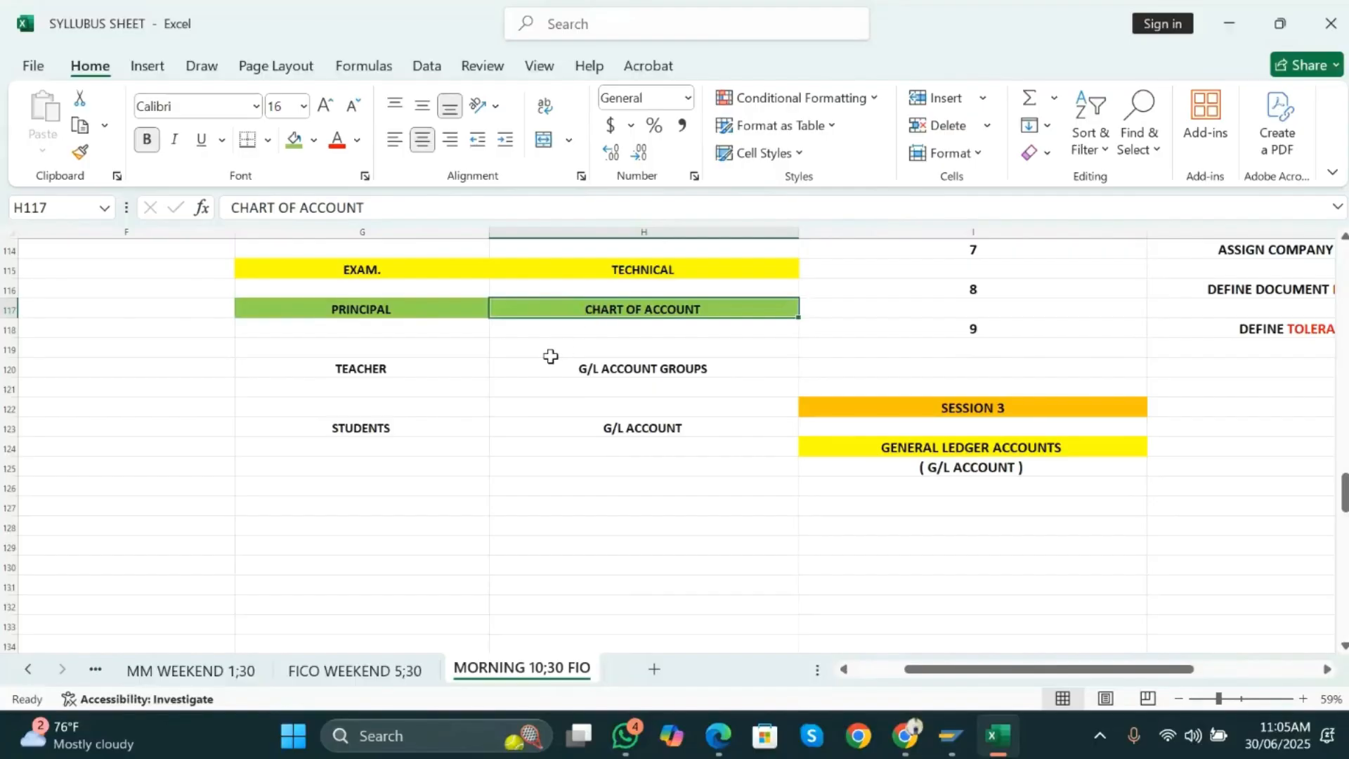
{"action": "key", "text": "alt+Tab"}
{"action": "key", "text": "alt+Tab"}
{"action": "key", "text": "alt+Tab"}
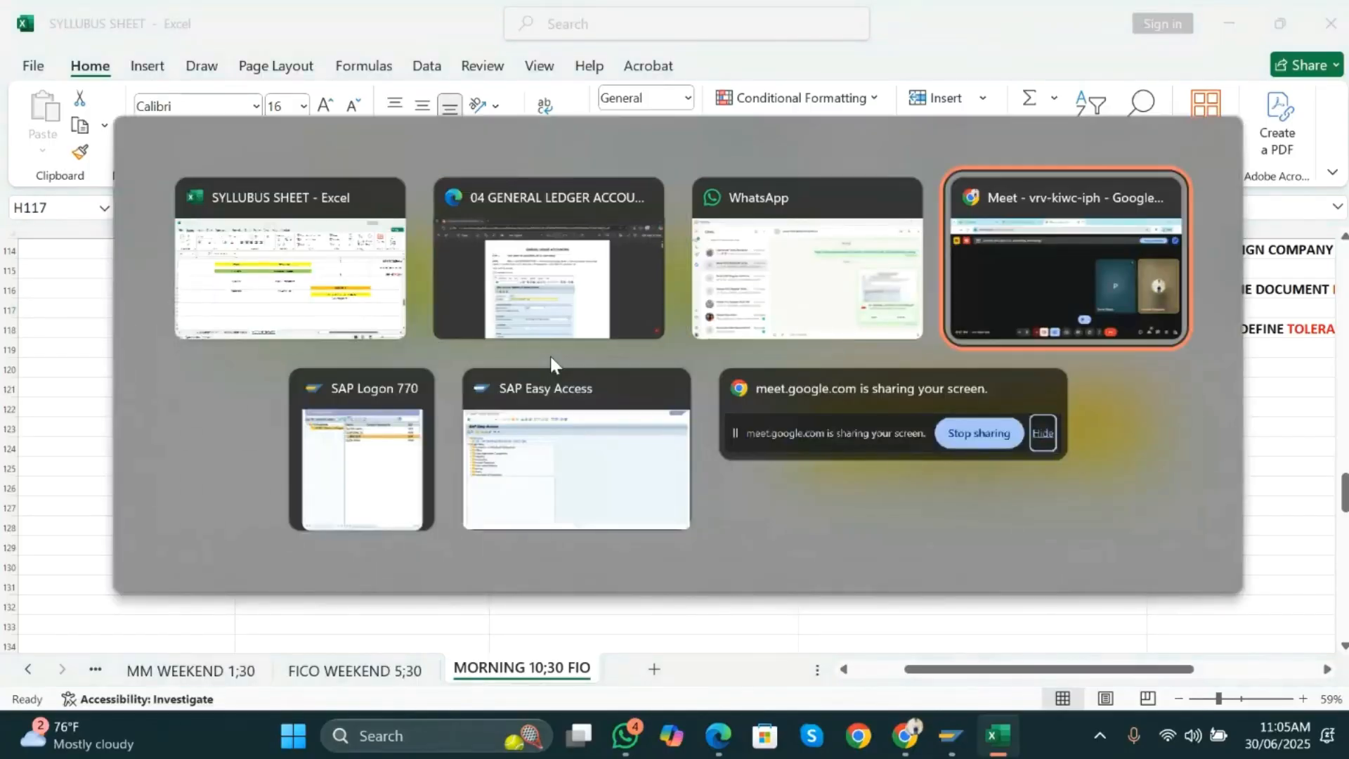
{"action": "key", "text": "alt+Tab"}
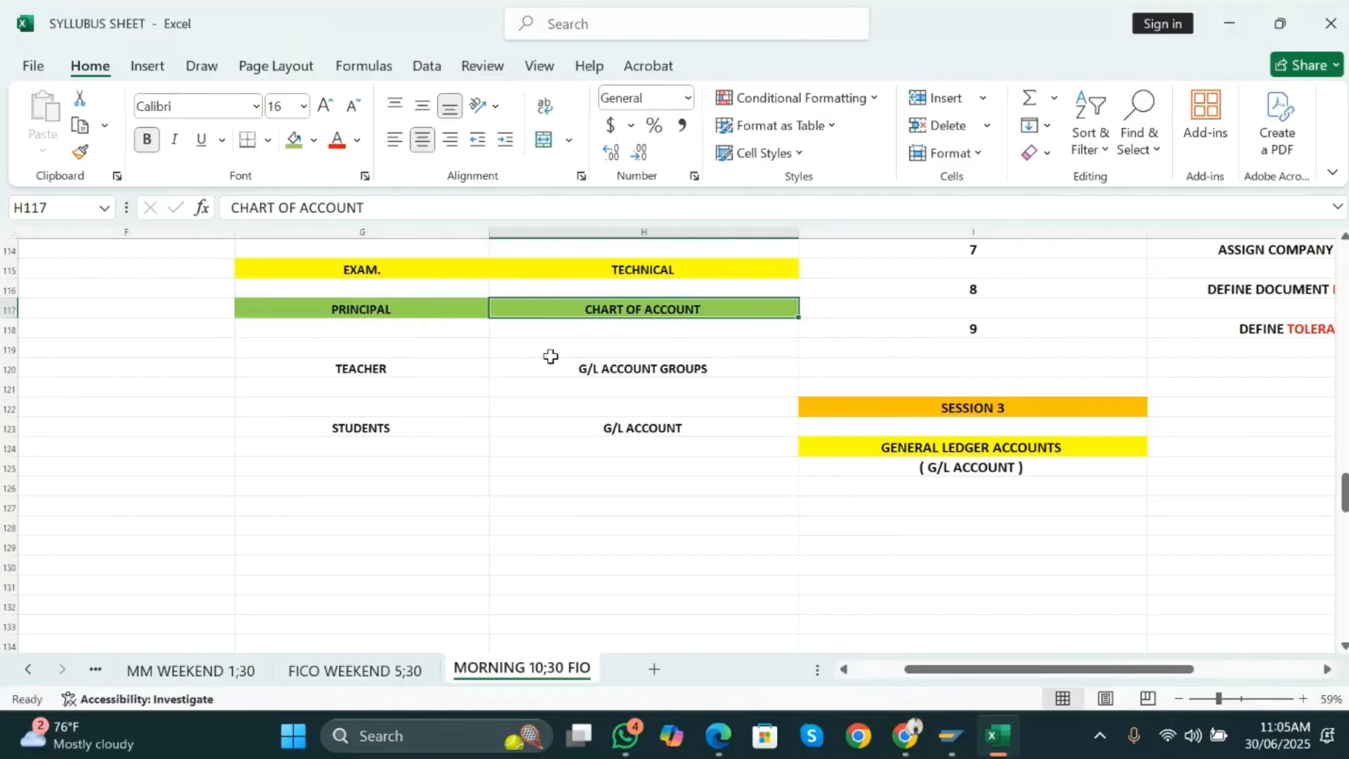
- Review the ( G/L ACCOUNT ) cell under the Session 3 heading and the G/L ACCOUNT GROUPS cell of the hierarchy example
{"action": "scroll", "coordinate": [1084, 629], "scroll_direction": "down", "scroll_amount": 2}
{"action": "scroll", "coordinate": [1084, 630], "scroll_direction": "right", "scroll_amount": 2}
{"action": "left_click", "coordinate": [530, 351]}
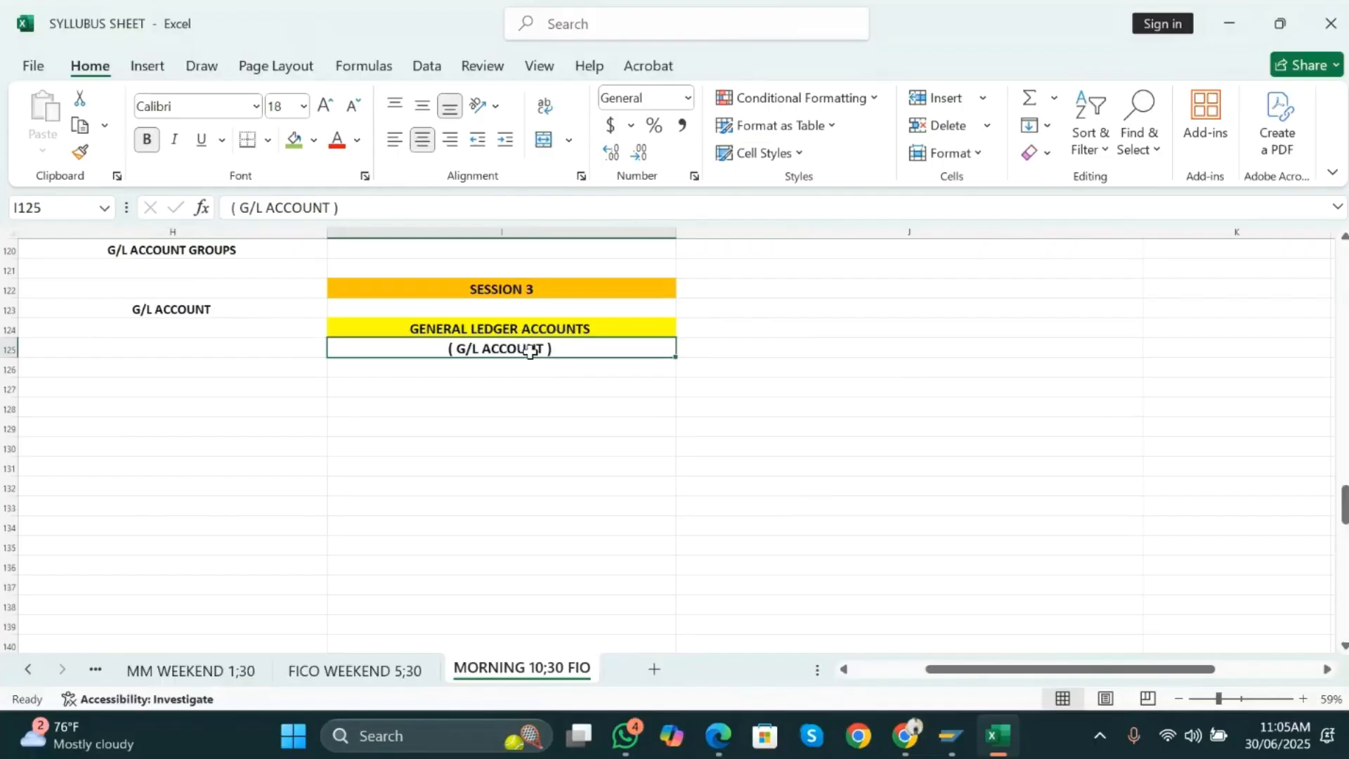
{"action": "scroll", "coordinate": [295, 352], "scroll_direction": "up", "scroll_amount": 4}
{"action": "scroll", "coordinate": [295, 352], "scroll_direction": "left", "scroll_amount": 2}
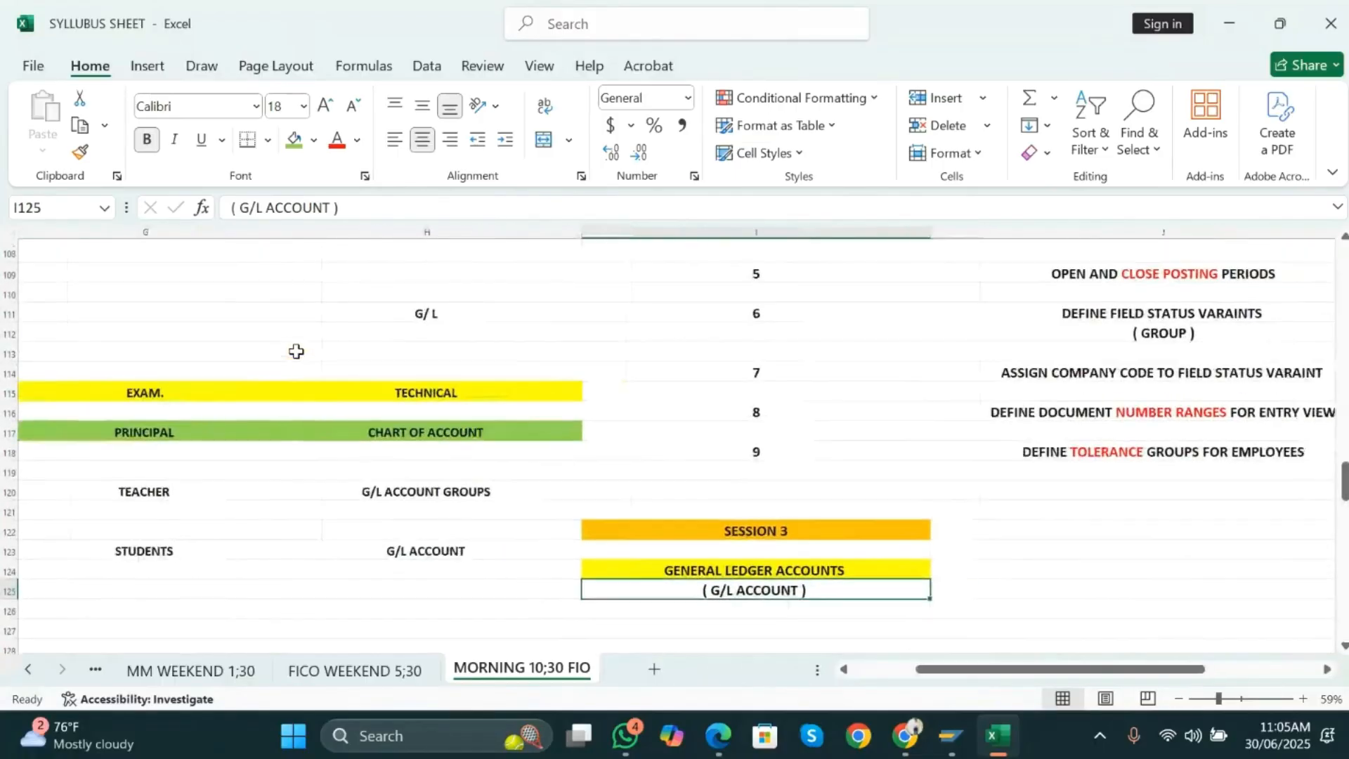
{"action": "left_click", "coordinate": [432, 489]}
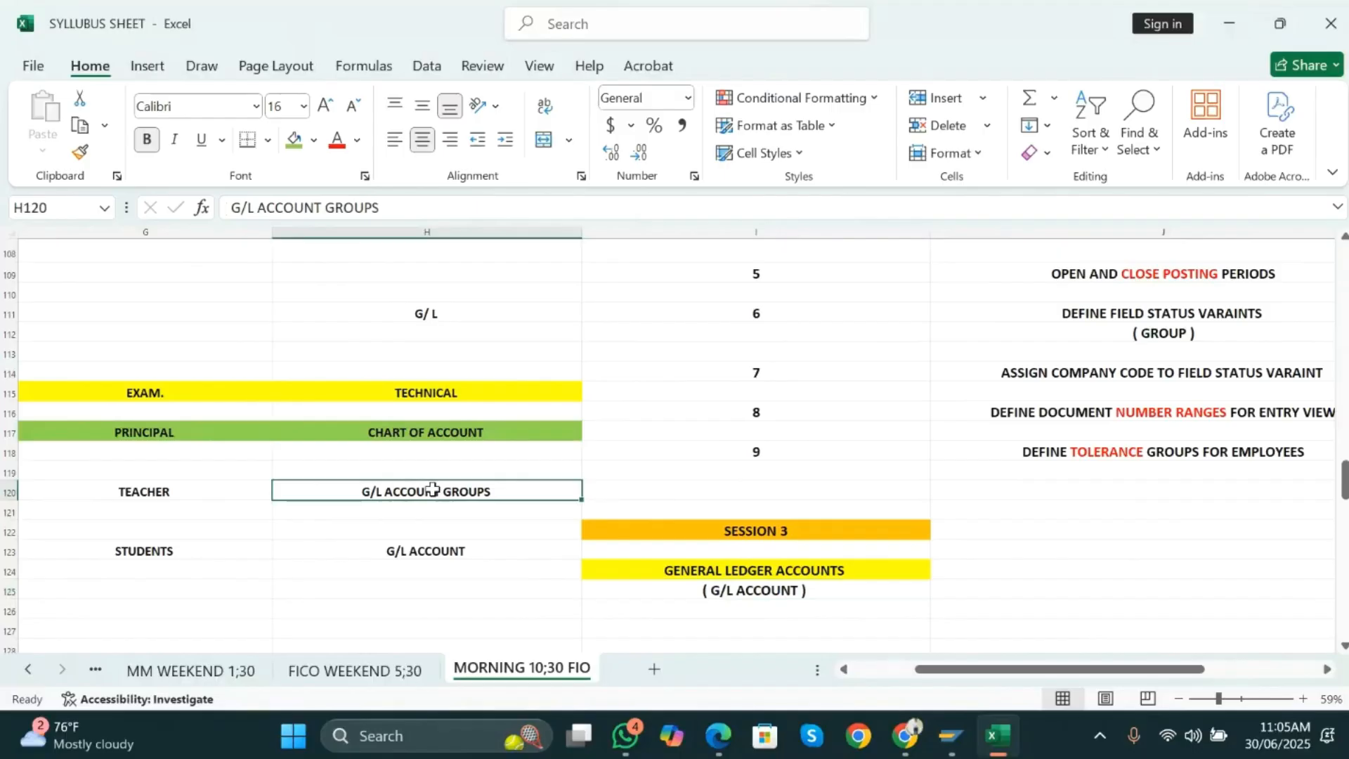
{"action": "scroll", "coordinate": [431, 489], "scroll_direction": "down", "scroll_amount": 3}
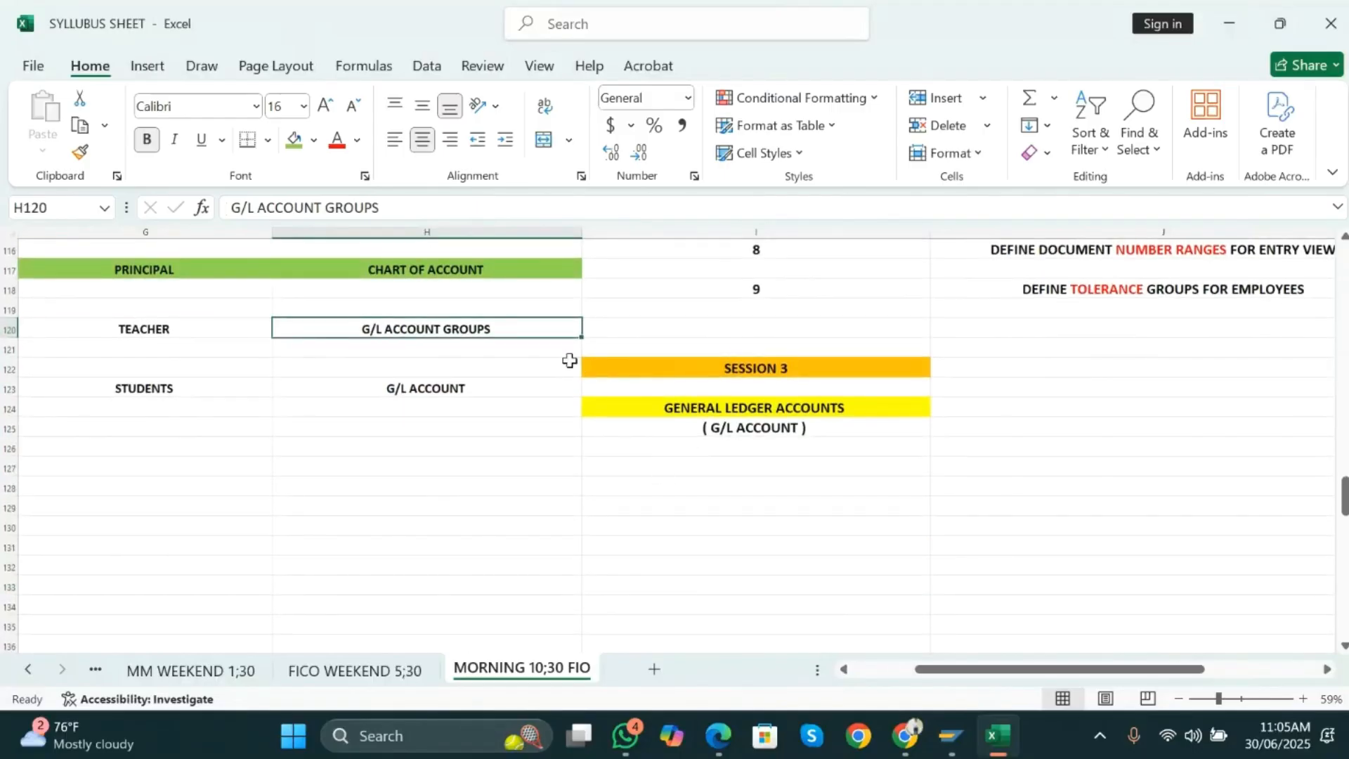
- Fill the TEACHER and STUDENTS rows of the hierarchy example, G120:H120 and G123:H123, with light green
{"action": "left_click_drag", "start_coordinate": [67, 327], "coordinate": [336, 317]}
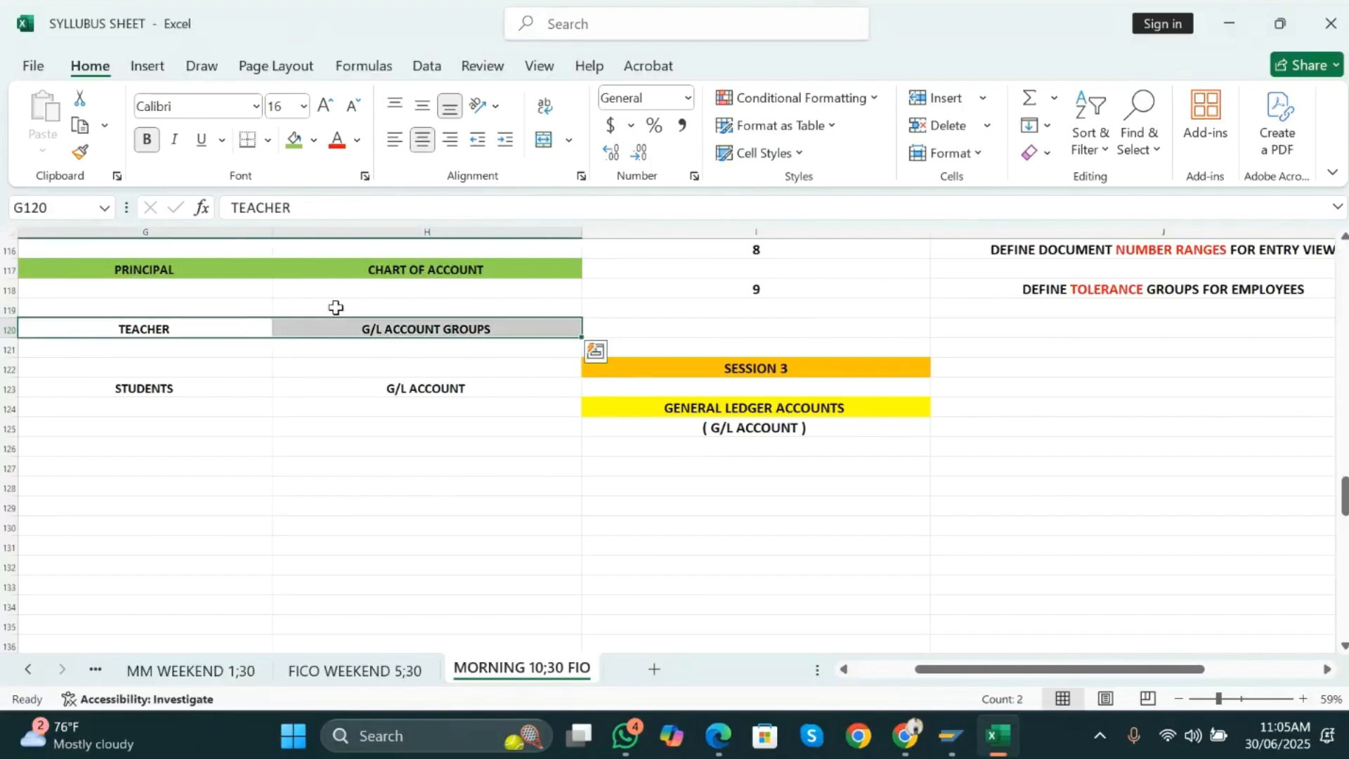
{"action": "left_click", "coordinate": [295, 139]}
{"action": "left_click_drag", "start_coordinate": [80, 389], "coordinate": [337, 386]}
{"action": "left_click", "coordinate": [294, 139]}
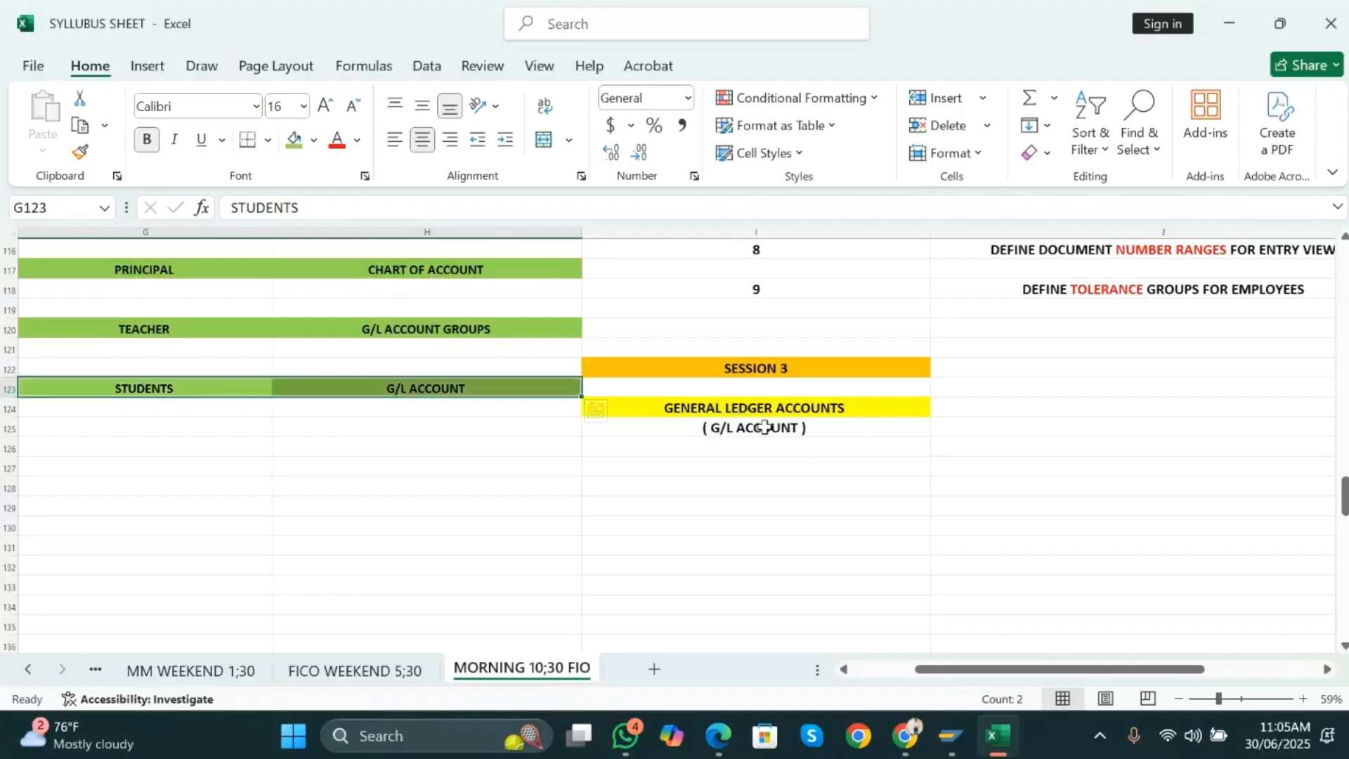
- Number the first Session 3 topic 1 in cell I127, below the ( G/L ACCOUNT ) heading
{"action": "left_click", "coordinate": [775, 471]}
{"action": "type", "text": "1"}
{"action": "key", "text": "Tab"}
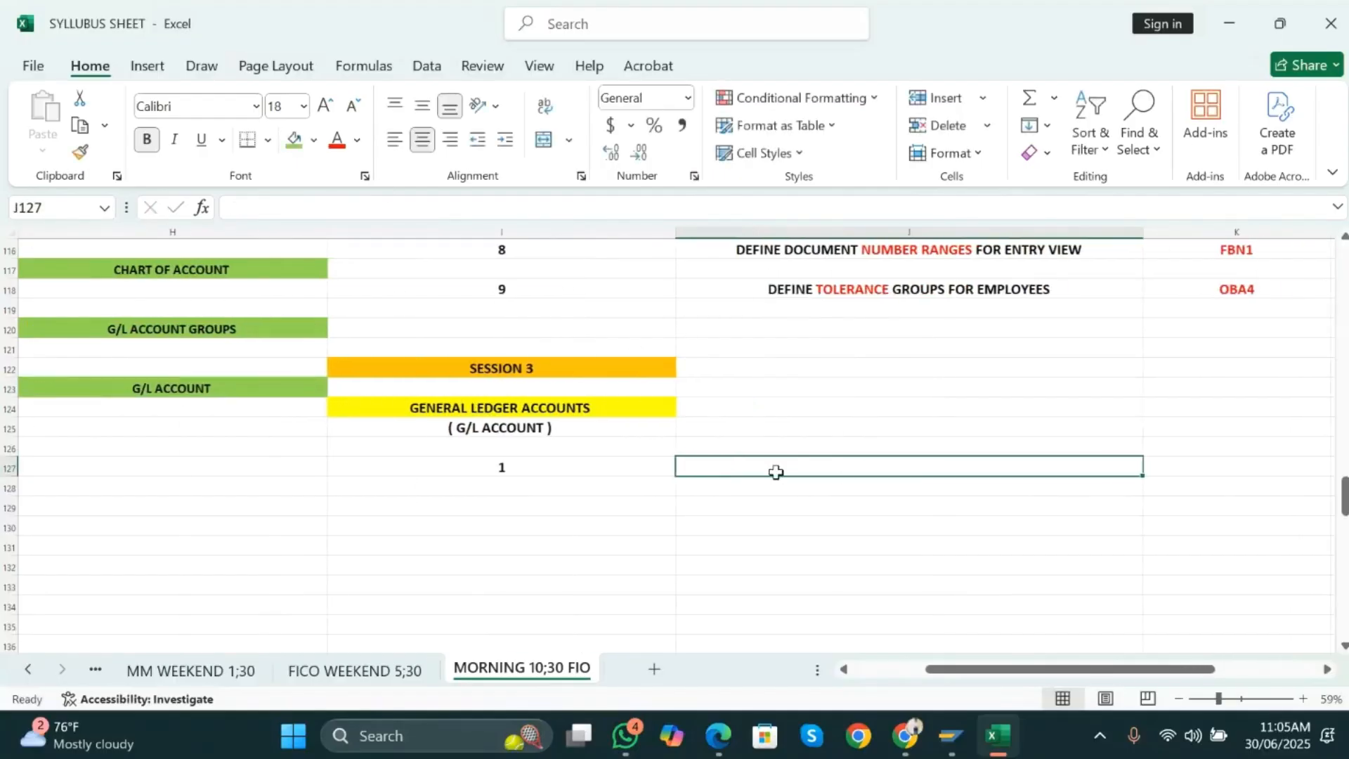
- Enter the topic title EDIT CHART OF ACCOUNTS LIST in cell J127 beside number 1
{"action": "key", "text": "Right"}
{"action": "key", "text": "Right"}
{"action": "key", "text": "Left"}
{"action": "key", "text": "Left"}
{"action": "key", "text": "alt+Tab"}
{"action": "key", "text": "alt+Tab"}
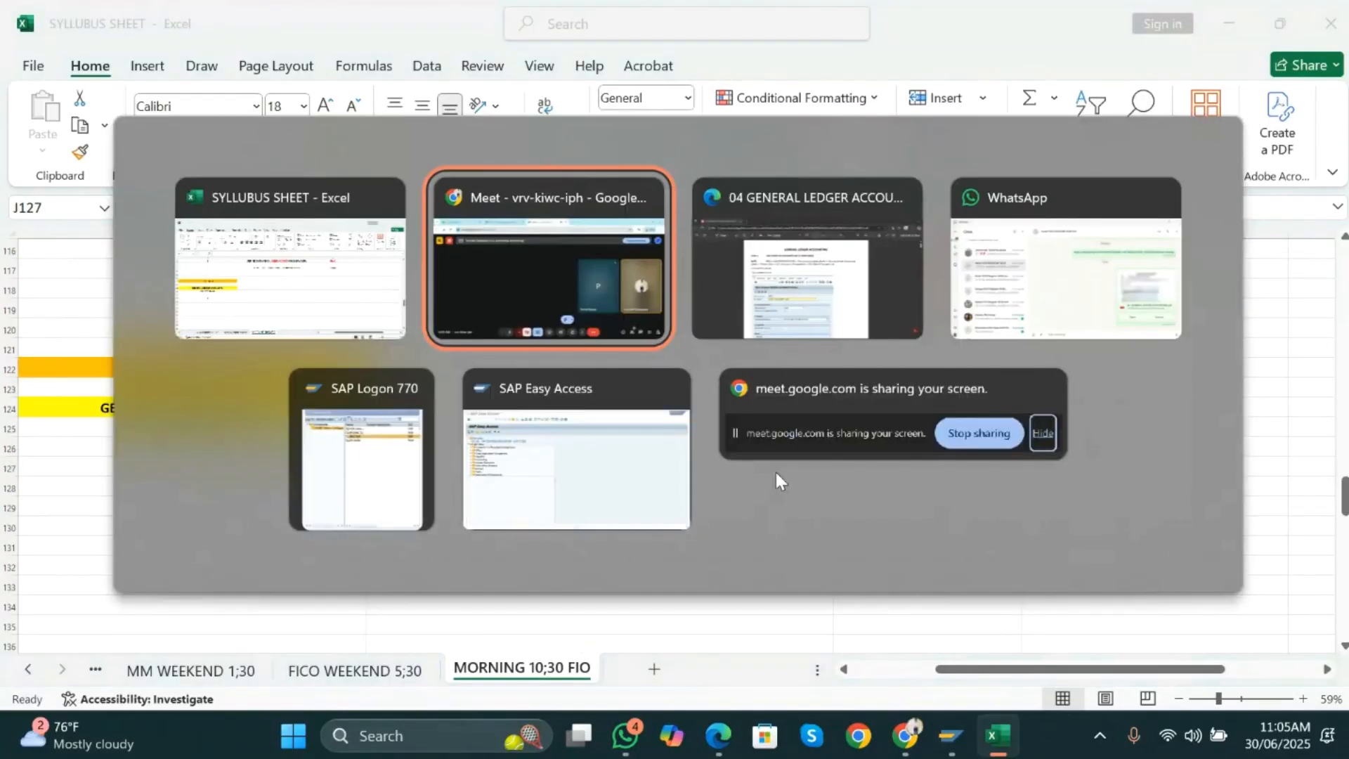
{"action": "key", "text": "alt+Tab"}
{"action": "type", "text": "EDIT"}
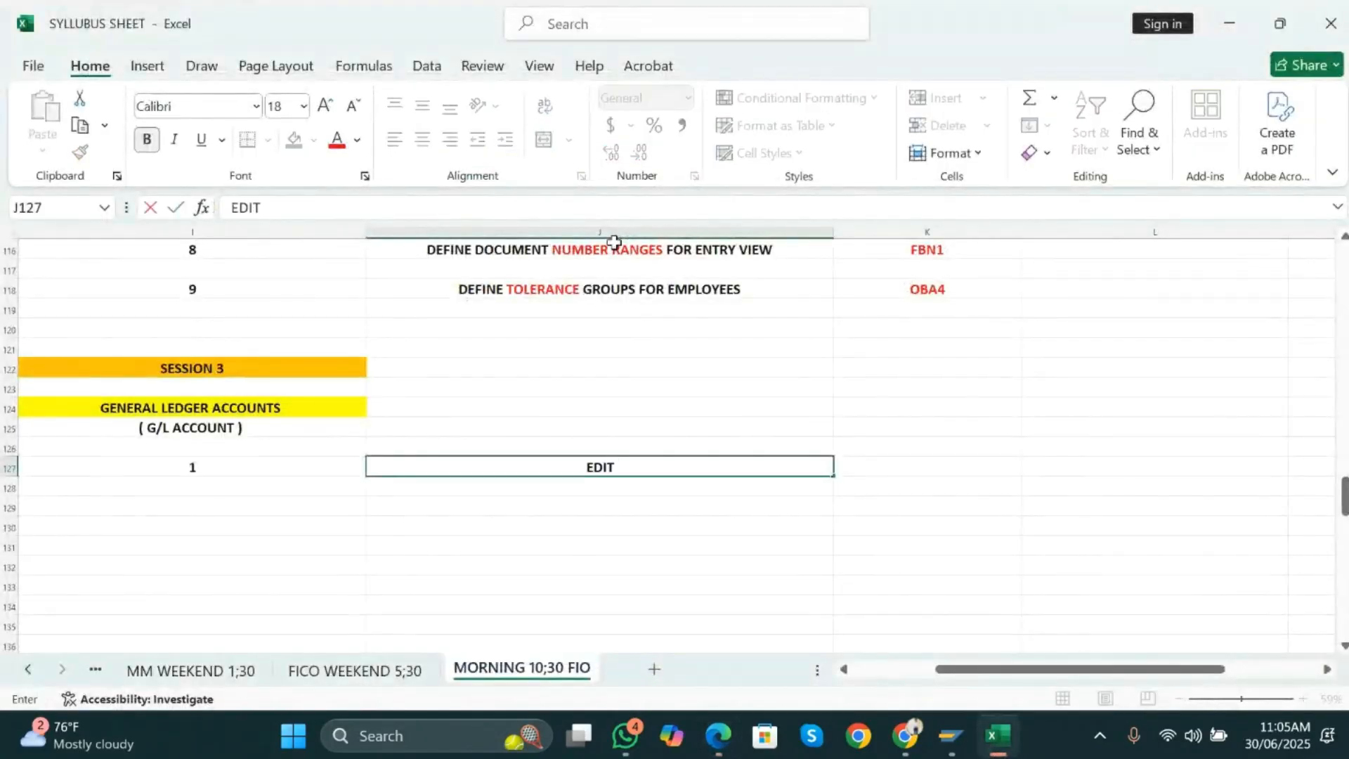
{"action": "type", "text": " CHART O"}
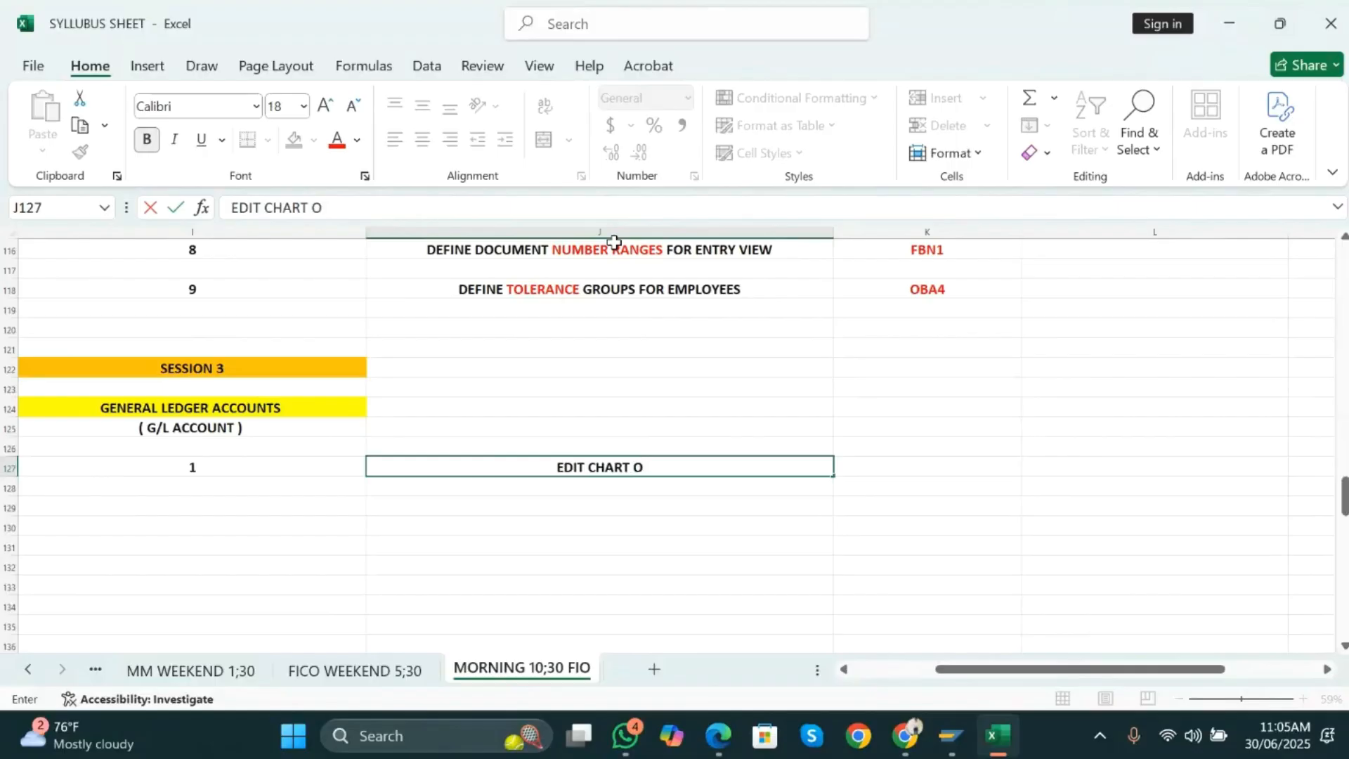
{"action": "type", "text": "F ACCOUNTS LIST"}
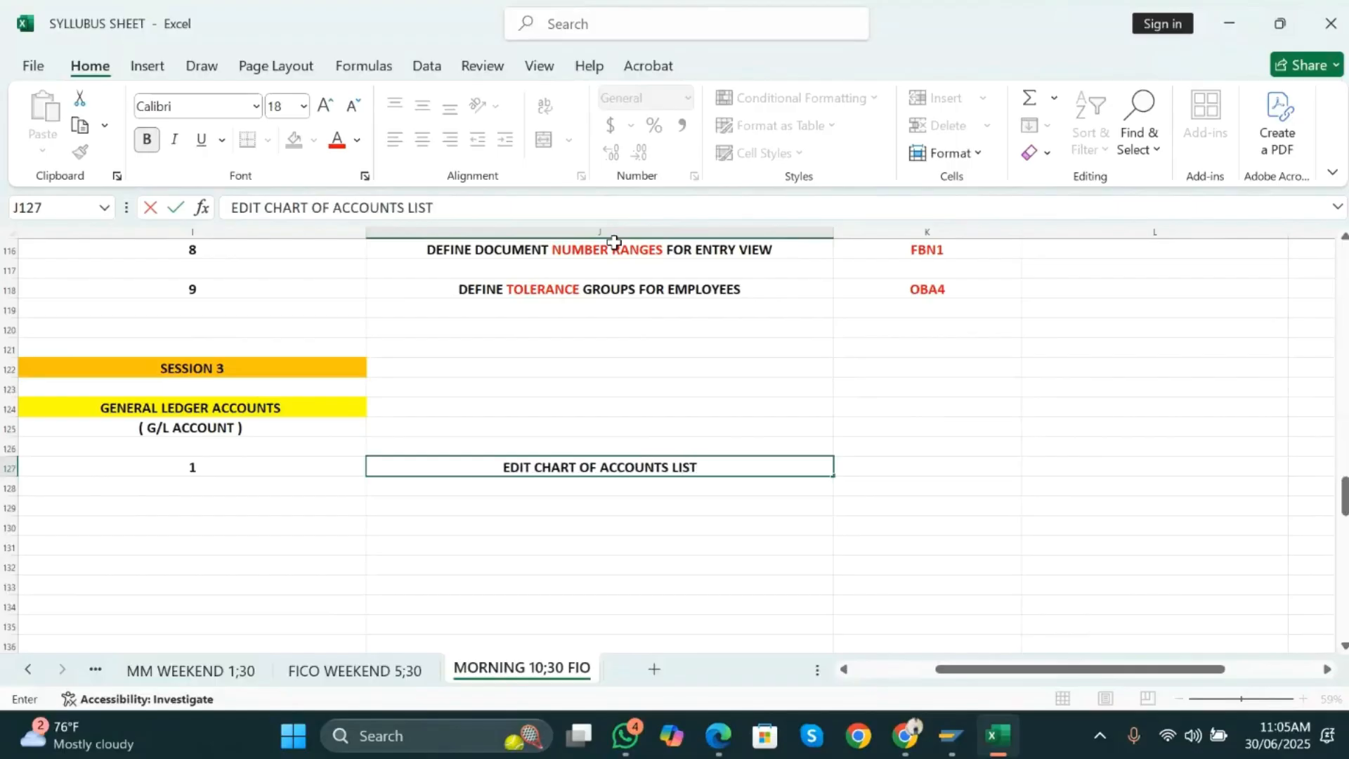
{"action": "key", "text": "Return"}
{"action": "key", "text": "Up"}
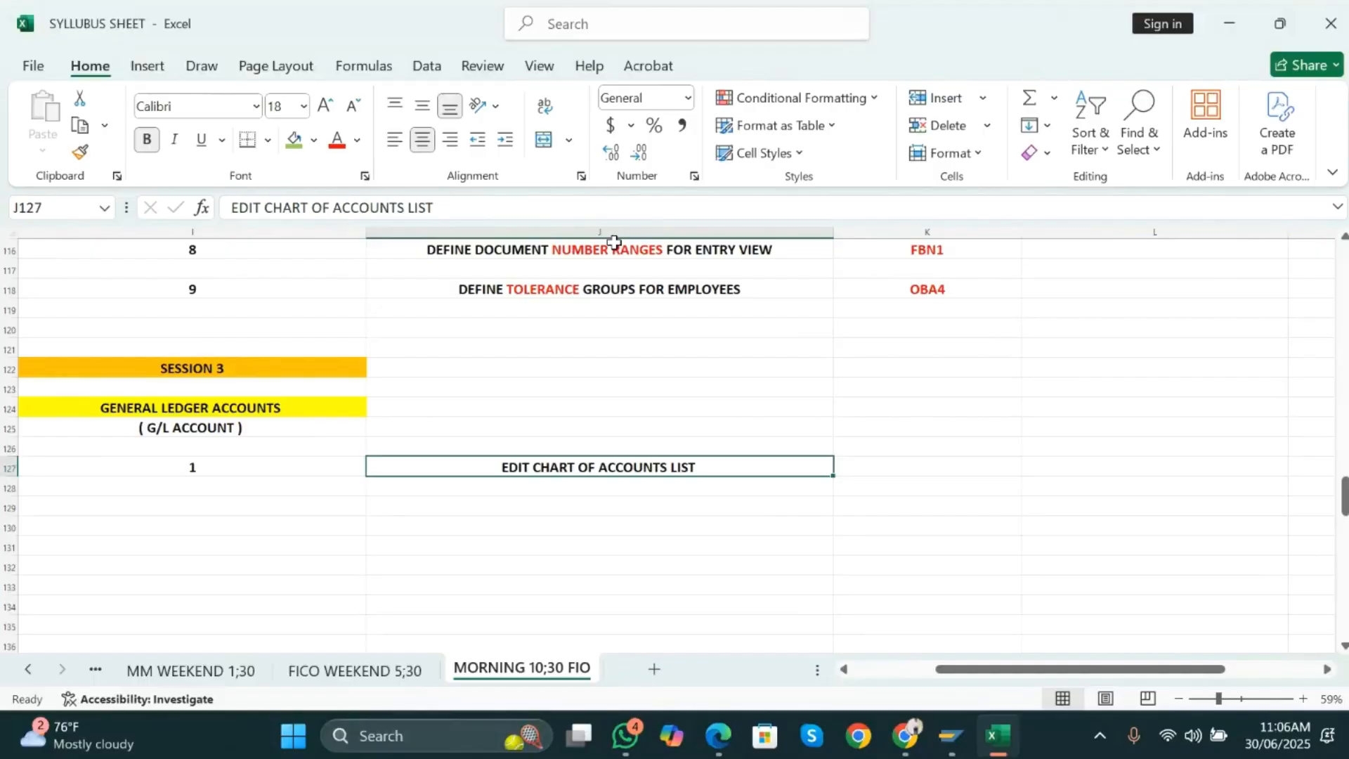
- Check the transaction code in the General Ledger Accounting PDF and enter OB13 in cell K127 of the syllabus workbook
{"action": "key", "text": "Right"}
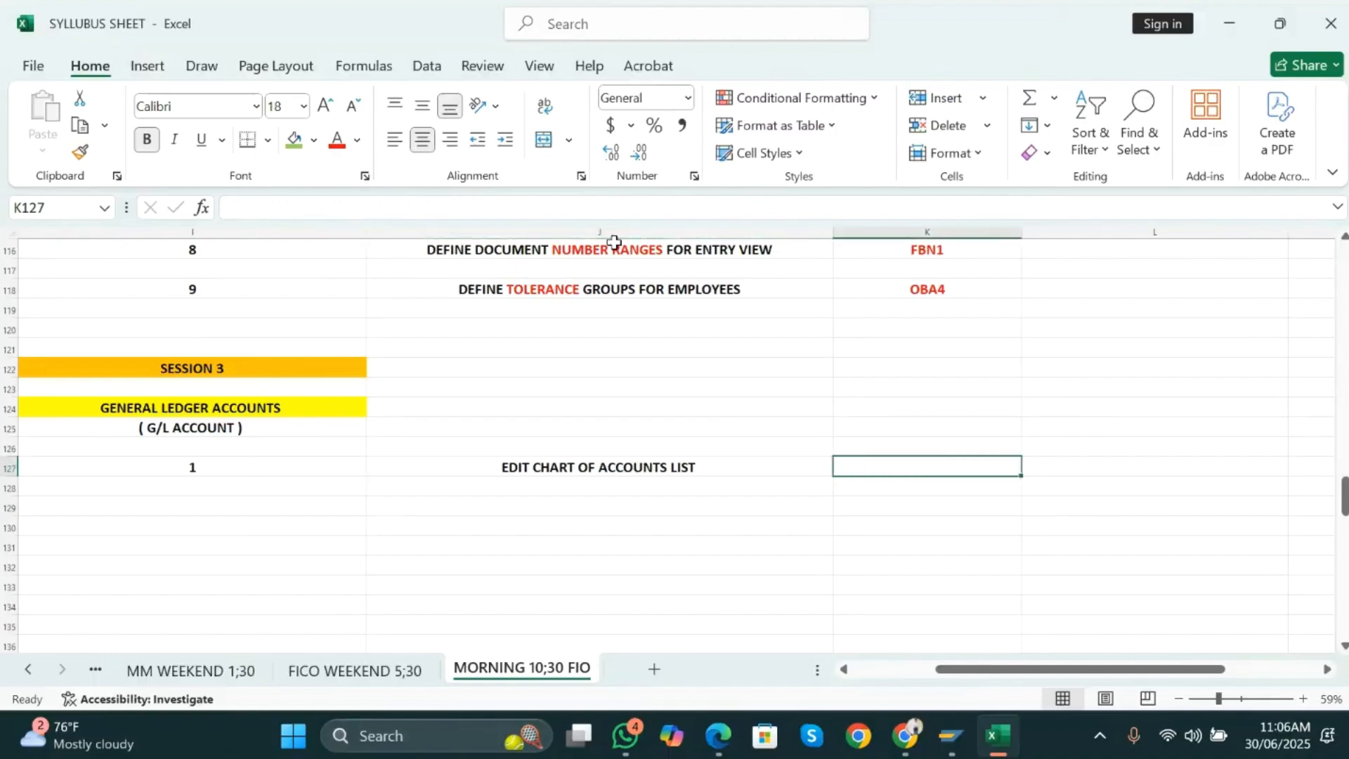
{"action": "scroll", "coordinate": [858, 403], "scroll_direction": "down", "scroll_amount": 2}
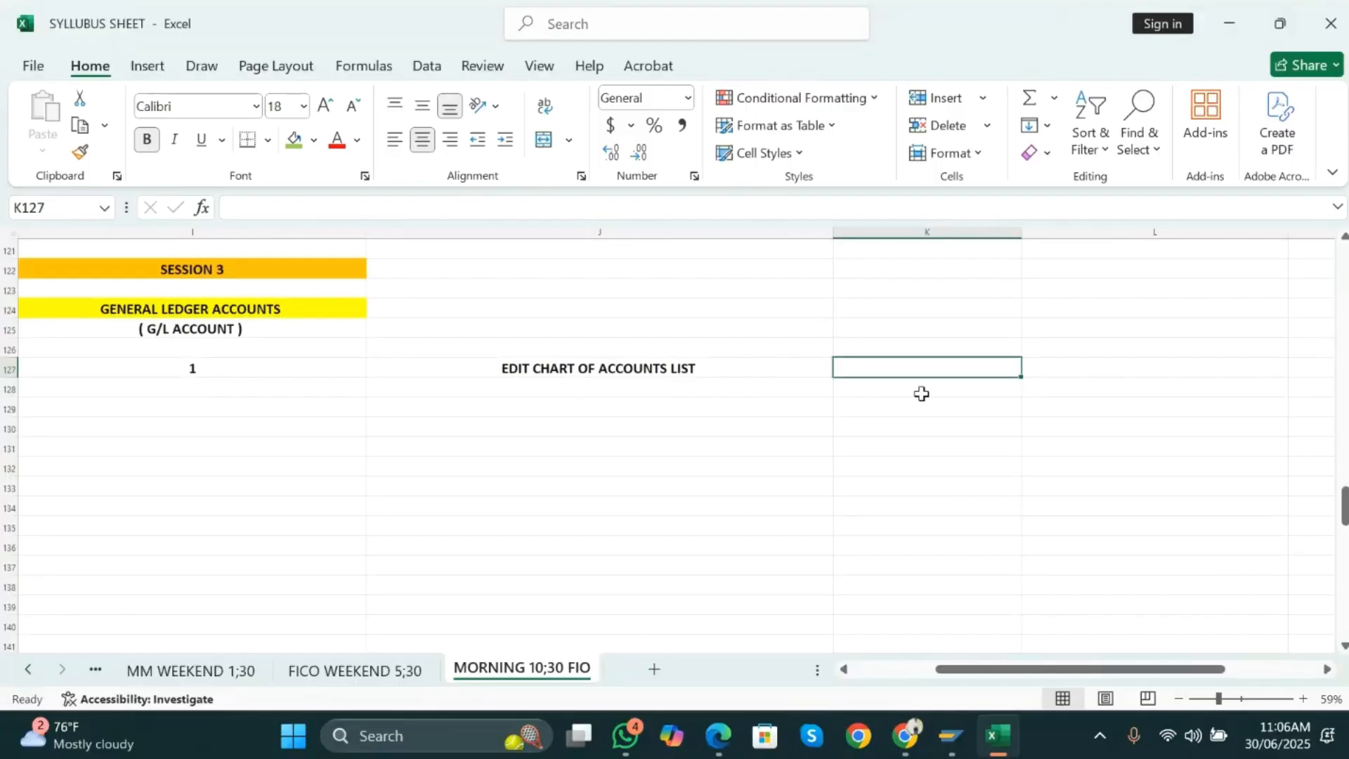
{"action": "key", "text": "alt+Tab"}
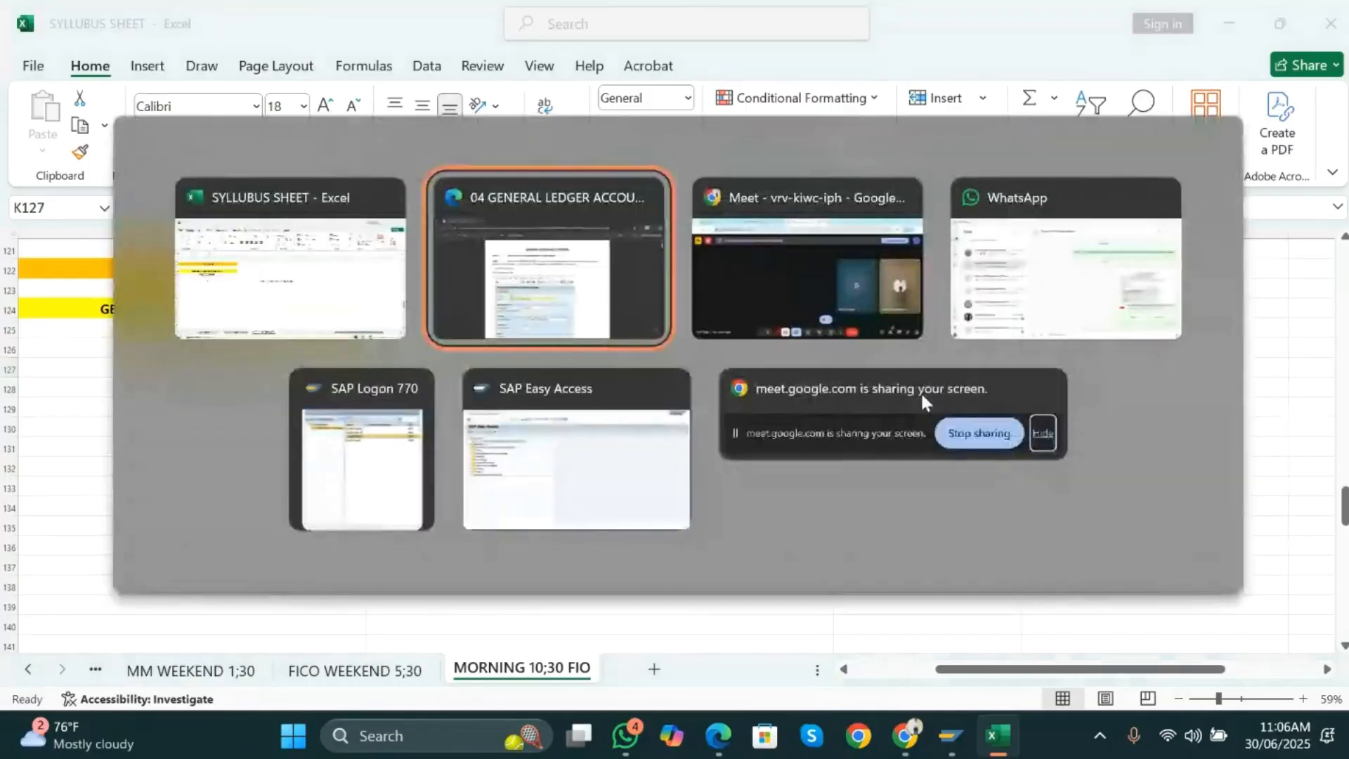
{"action": "key", "text": "alt+Tab"}
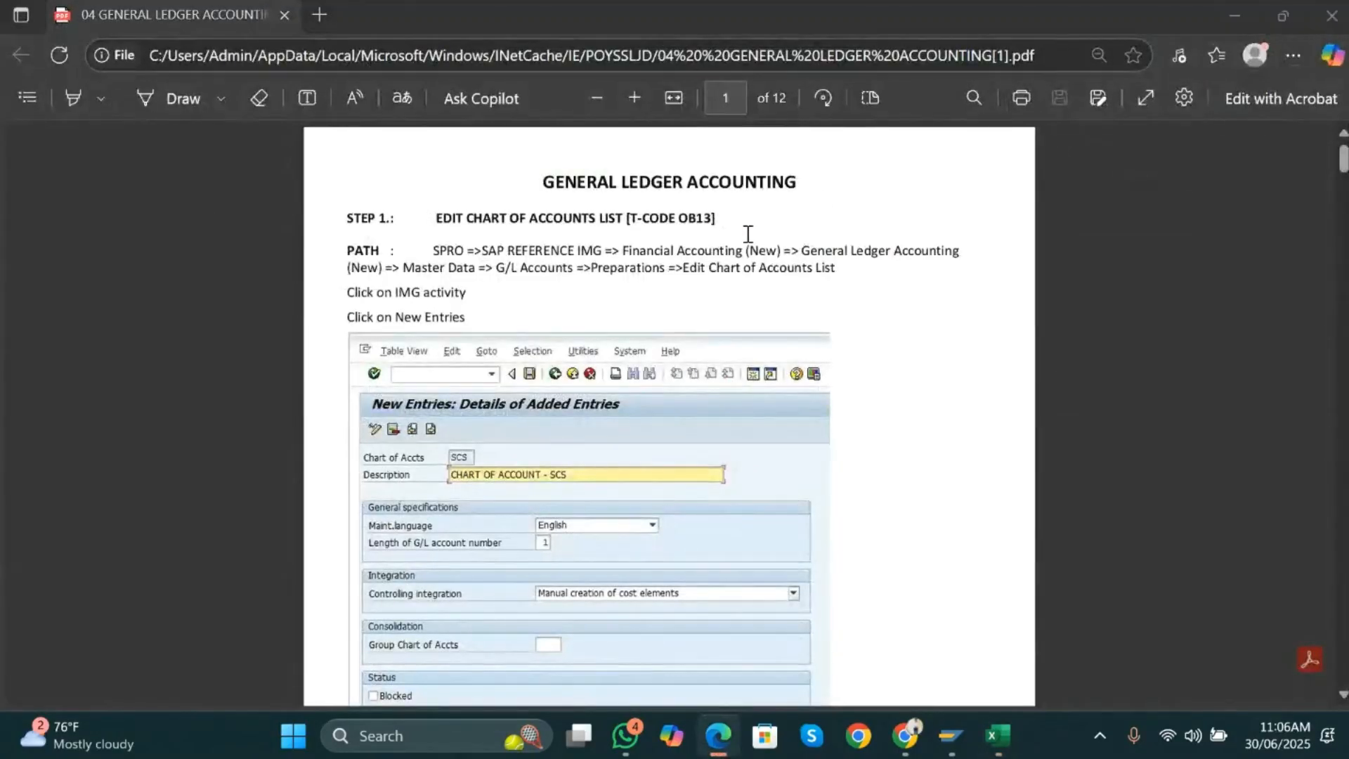
{"action": "type", "text": "OB13"}
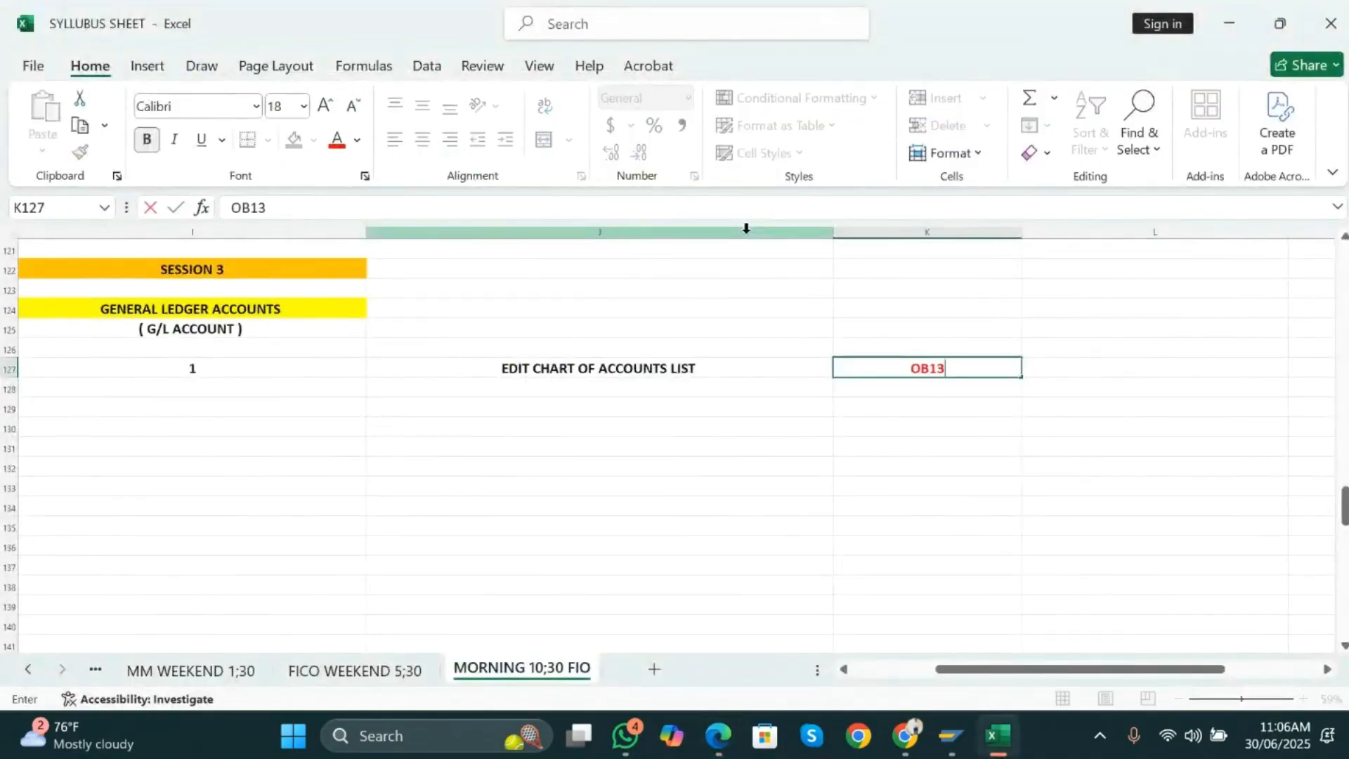
{"action": "key", "text": "Return"}
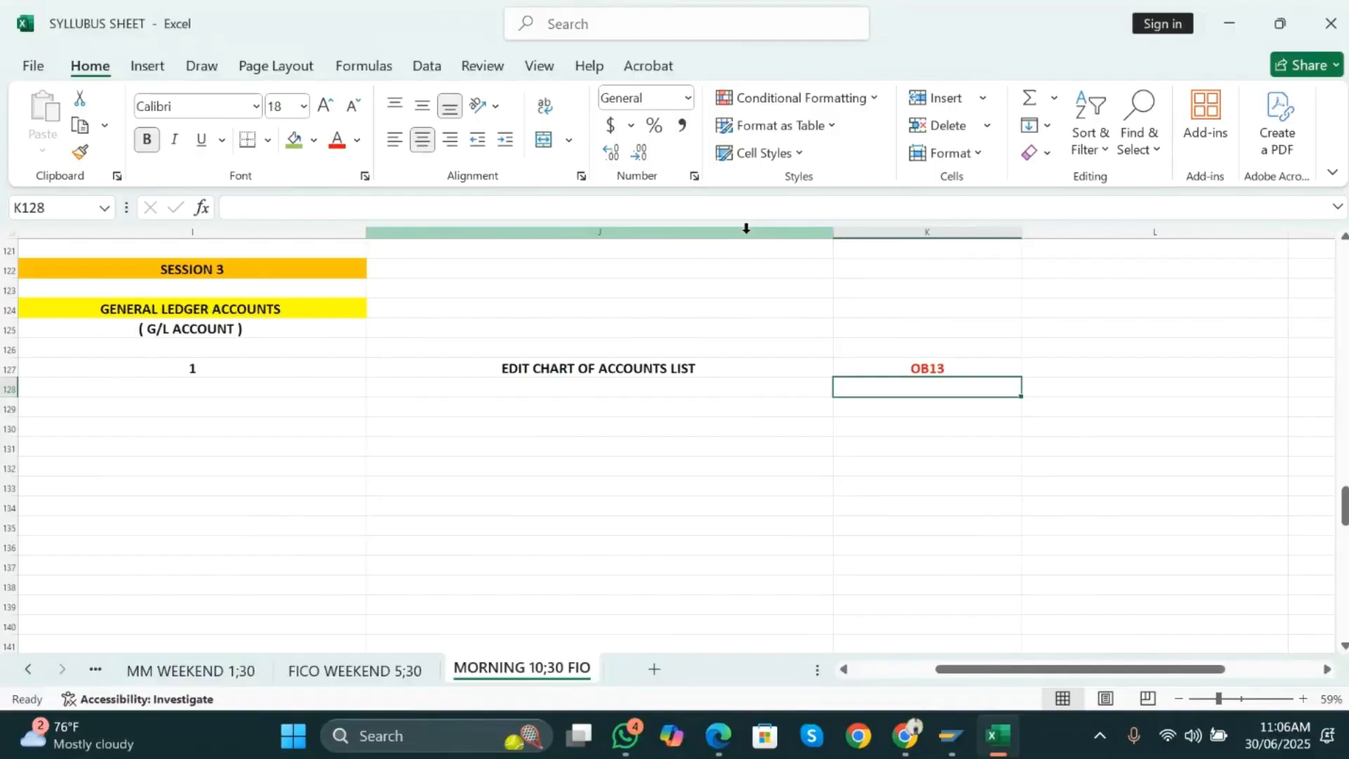
{"action": "scroll", "coordinate": [746, 228], "scroll_direction": "up", "scroll_amount": 3}
{"action": "scroll", "coordinate": [746, 228], "scroll_direction": "down", "scroll_amount": 4}
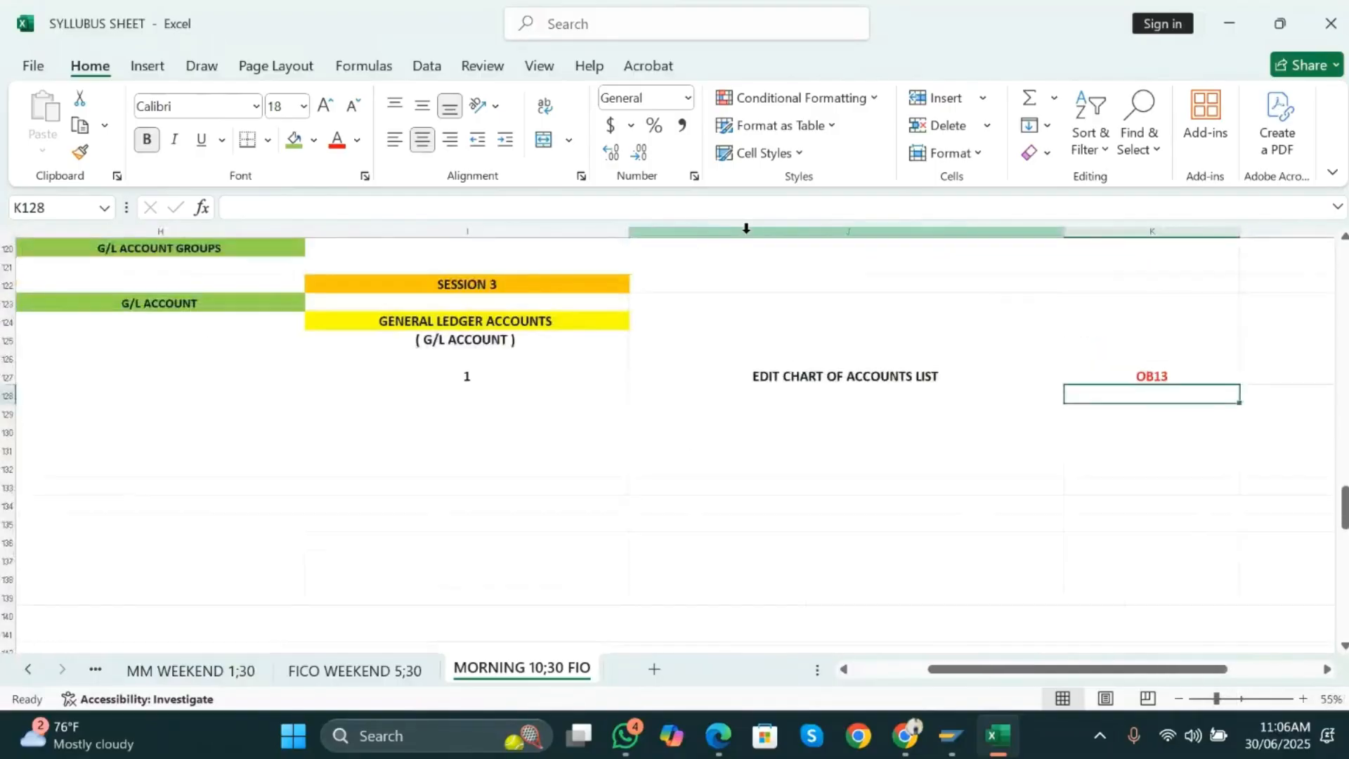
{"action": "scroll", "coordinate": [746, 228], "scroll_direction": "up", "scroll_amount": 3}
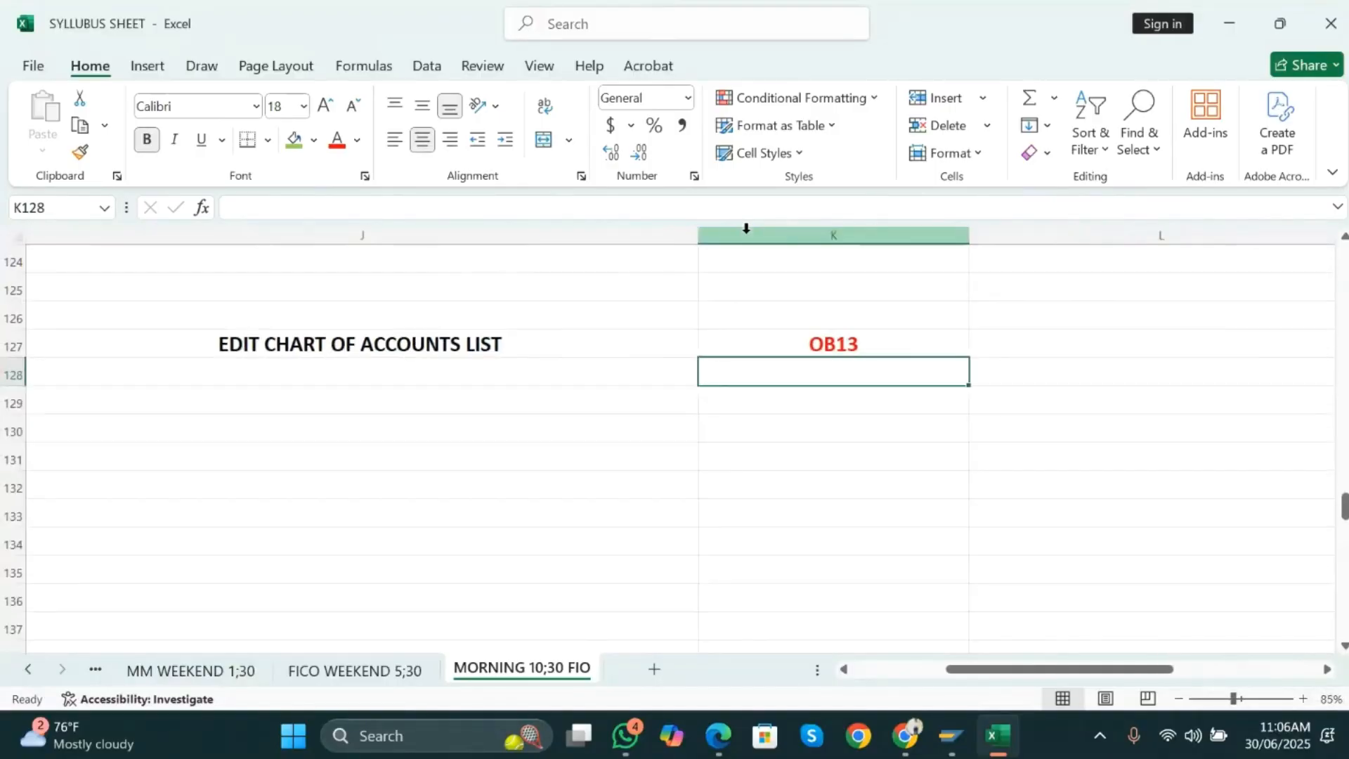
{"action": "scroll", "coordinate": [683, 383], "scroll_direction": "down", "scroll_amount": 2}
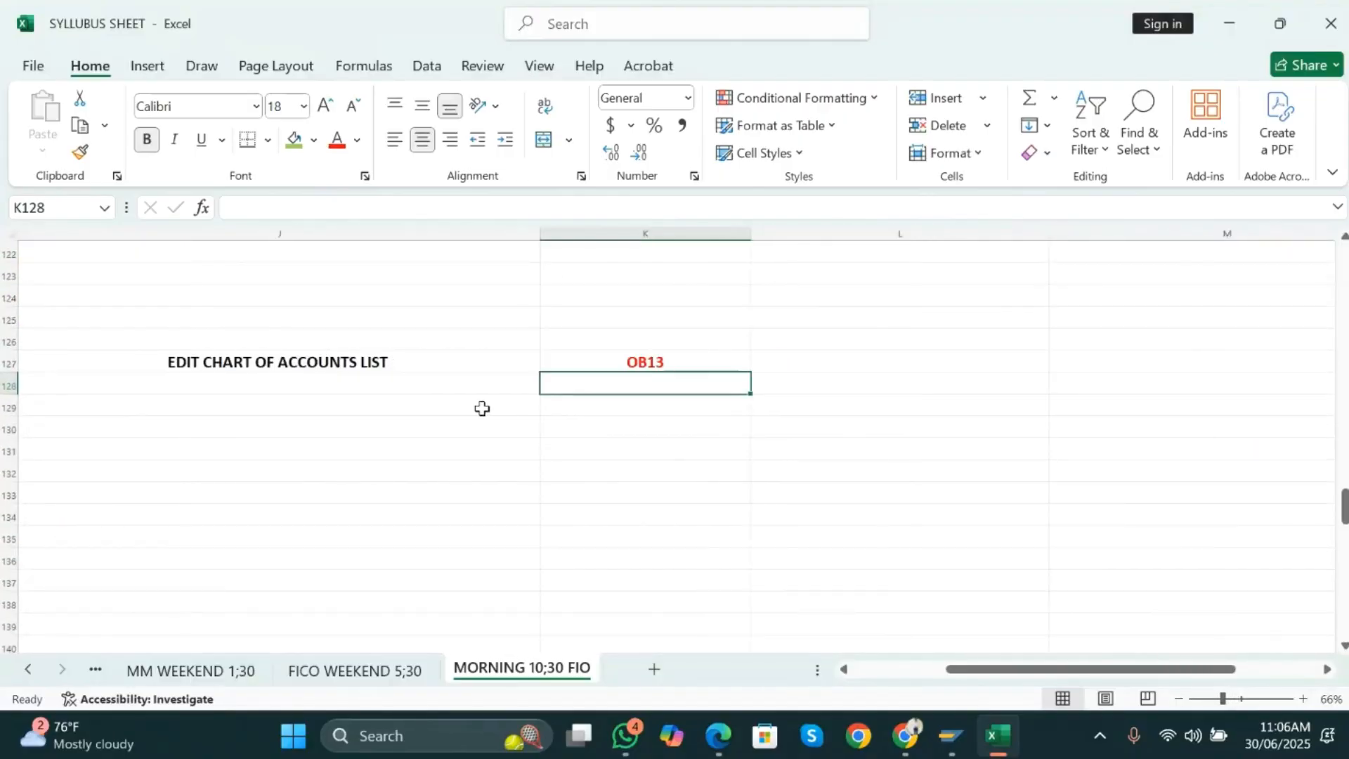
{"action": "scroll", "coordinate": [482, 408], "scroll_direction": "left", "scroll_amount": 3}
{"action": "scroll", "coordinate": [482, 408], "scroll_direction": "down", "scroll_amount": 2}
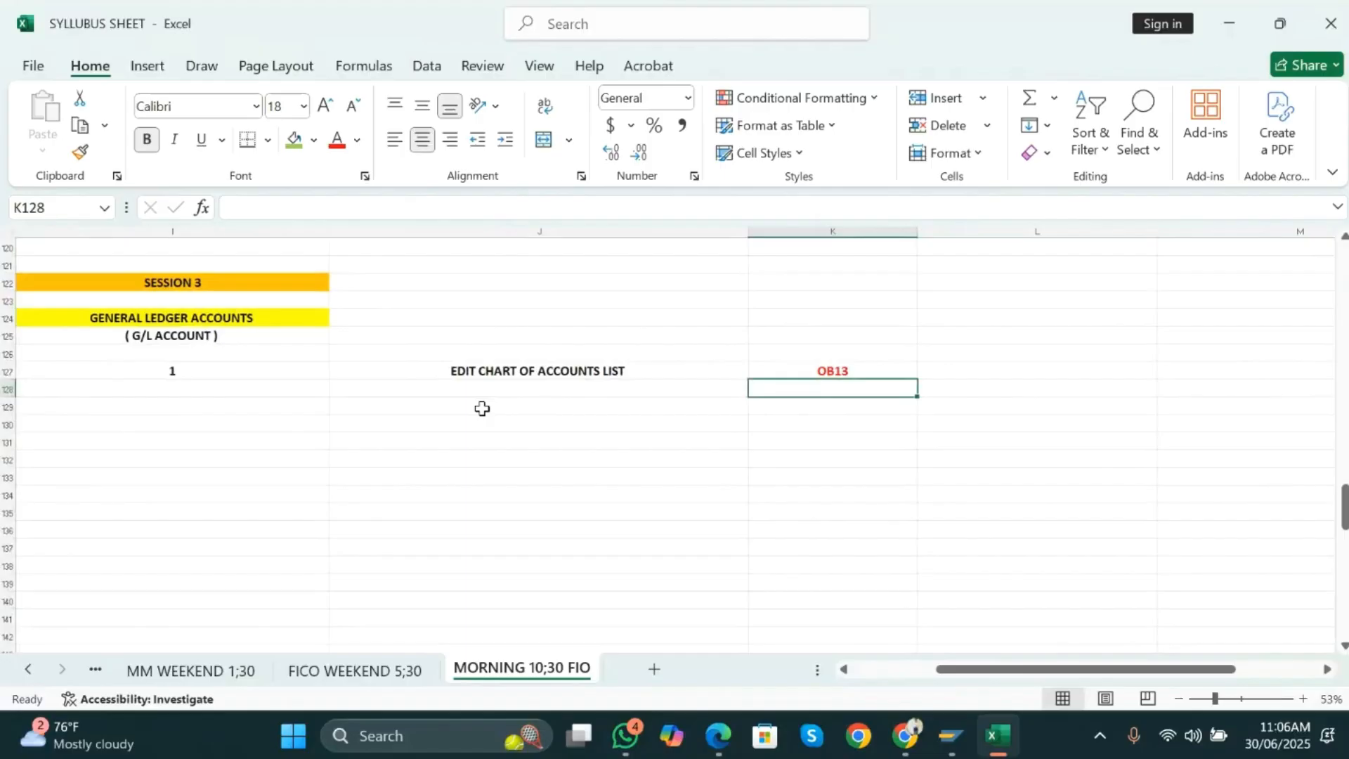
- Switch from the syllabus workbook to SAP Easy Access and enter the transaction code OB13 without running it
{"action": "left_click", "coordinate": [575, 373]}
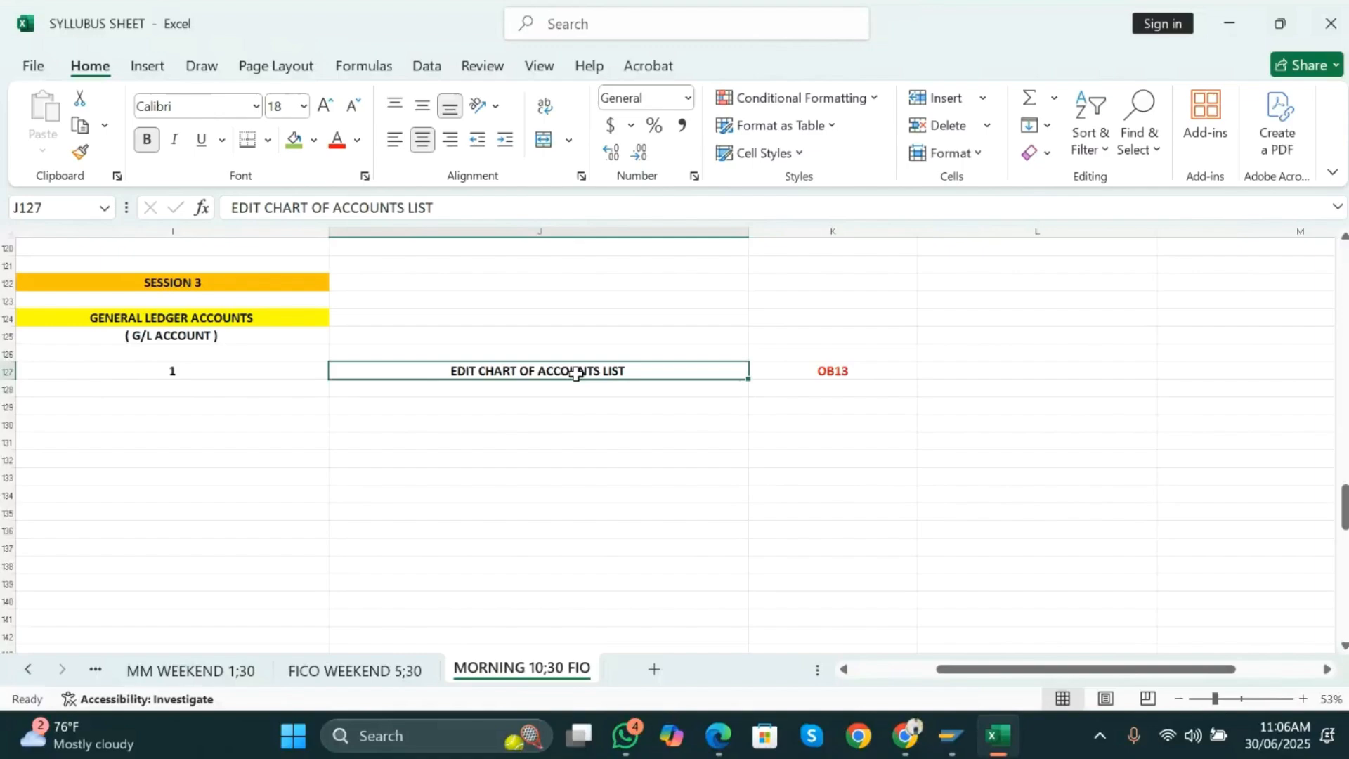
{"action": "key", "text": "alt+Tab"}
{"action": "key", "text": "alt+Tab"}
{"action": "key", "text": "alt+Tab"}
{"action": "key", "text": "alt+Tab"}
{"action": "key", "text": "alt+Tab"}
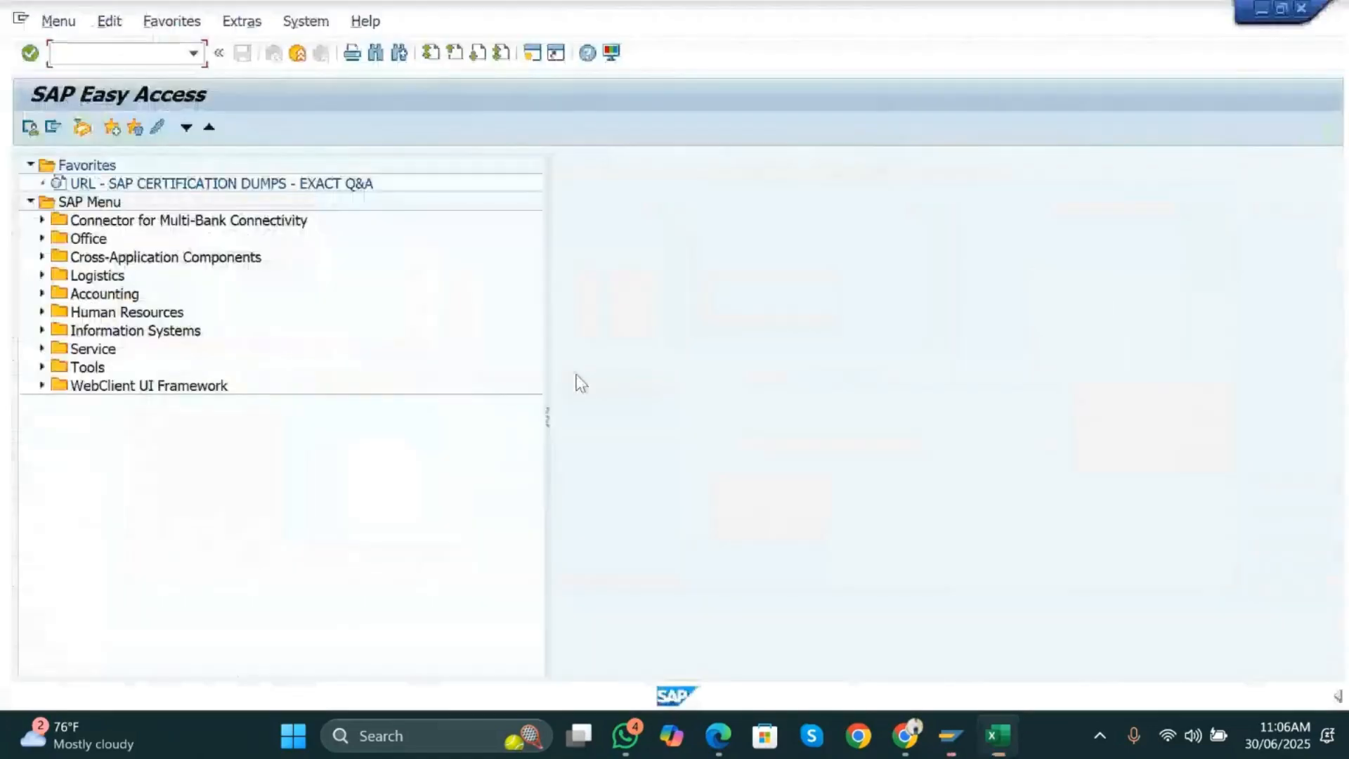
{"action": "left_click", "coordinate": [105, 54]}
{"action": "type", "text": "OB13"}
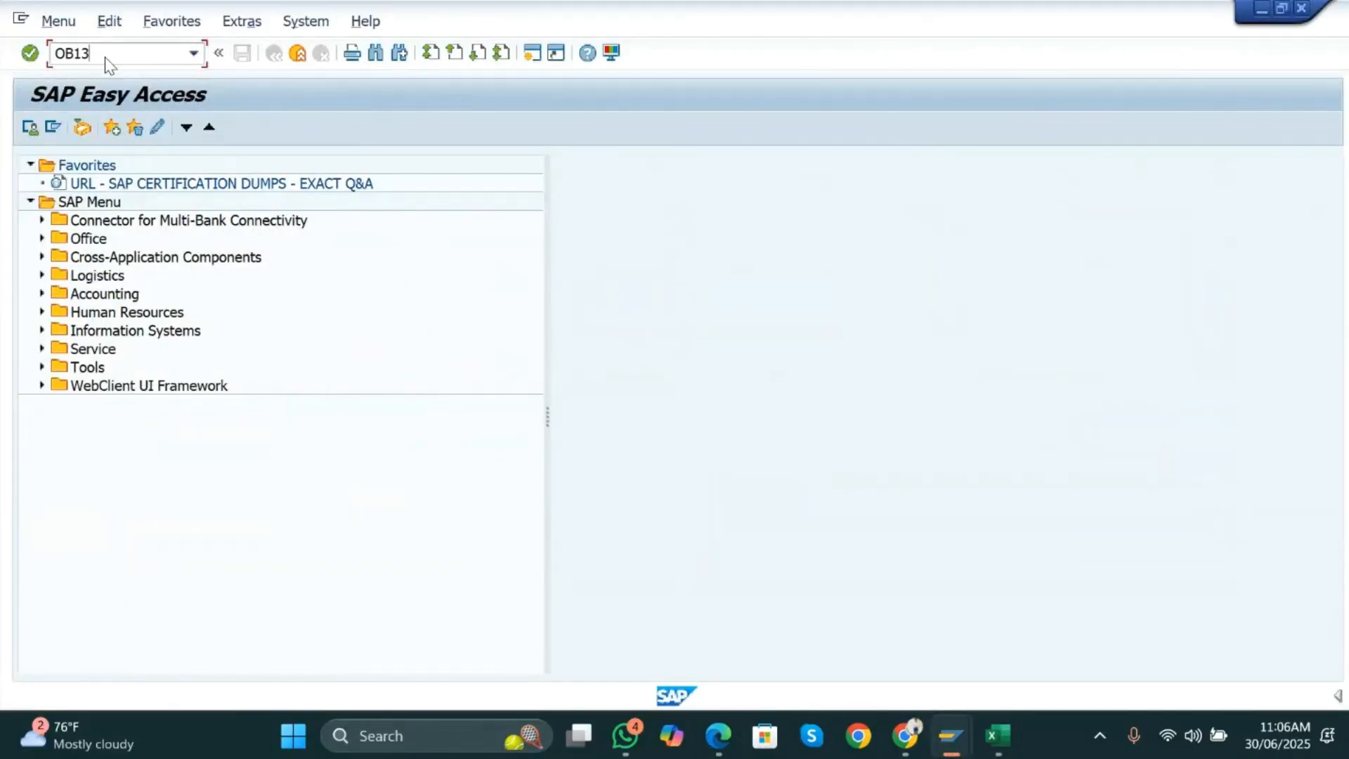
- Switch to the General Ledger Accounting PDF and highlight the SPRO path for Edit Chart of Accounts List
{"action": "key", "text": "alt+Tab"}
{"action": "key", "text": "alt+Tab"}
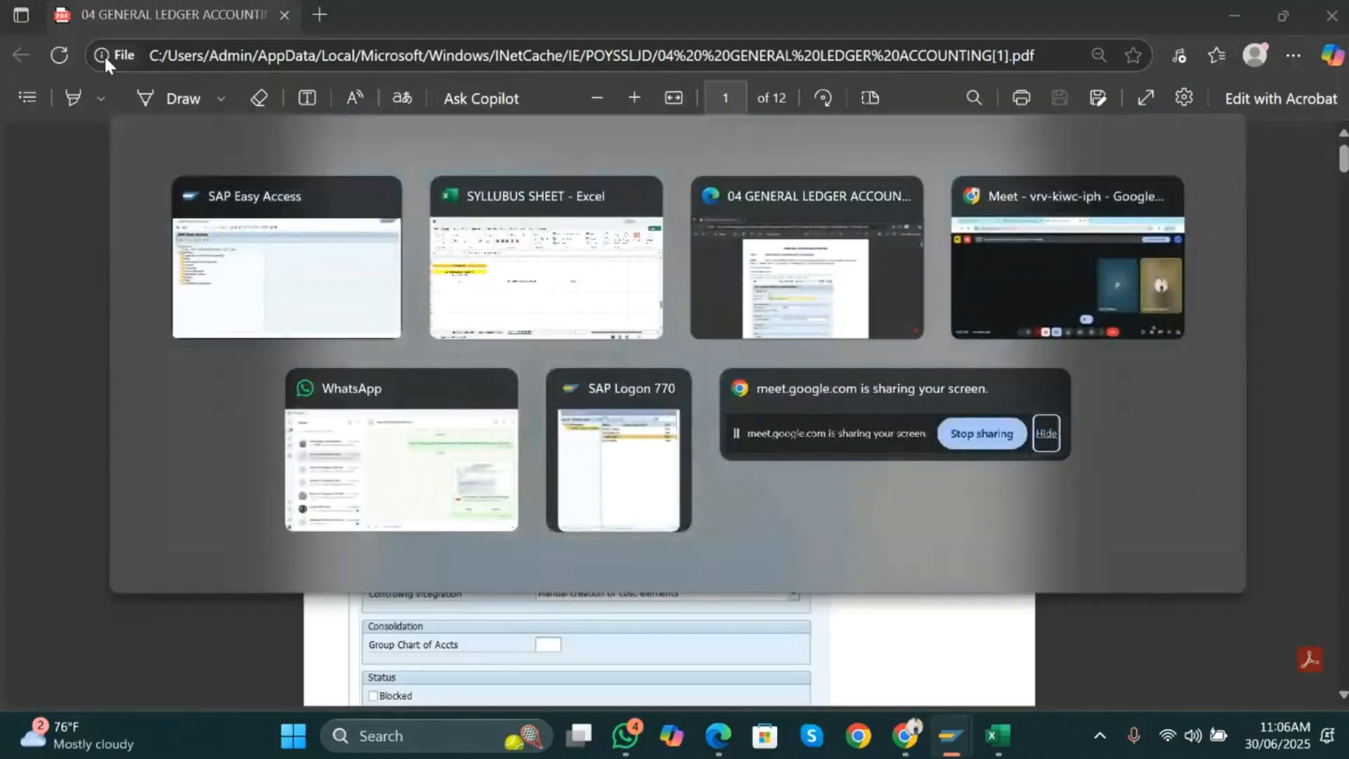
{"action": "scroll", "coordinate": [436, 242], "scroll_direction": "up", "scroll_amount": 3}
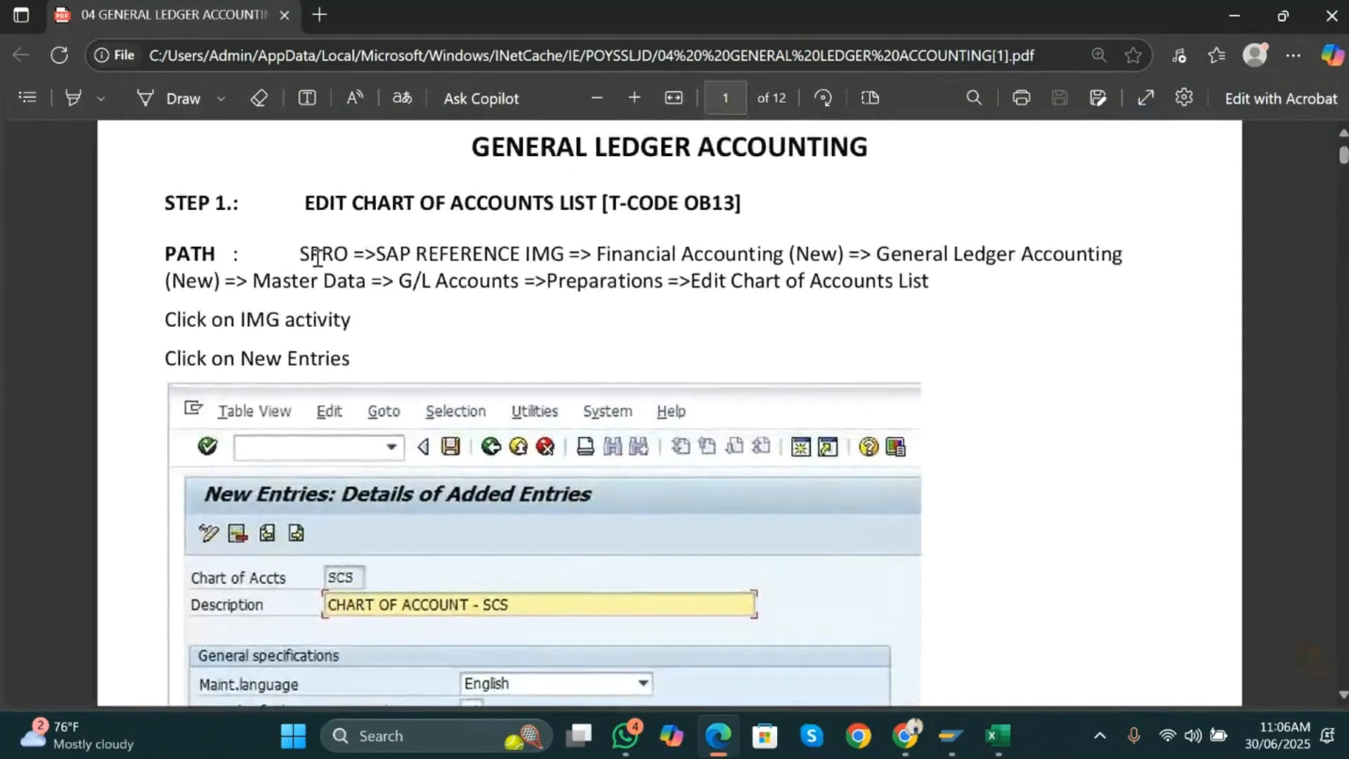
{"action": "left_click_drag", "start_coordinate": [294, 253], "coordinate": [935, 310]}
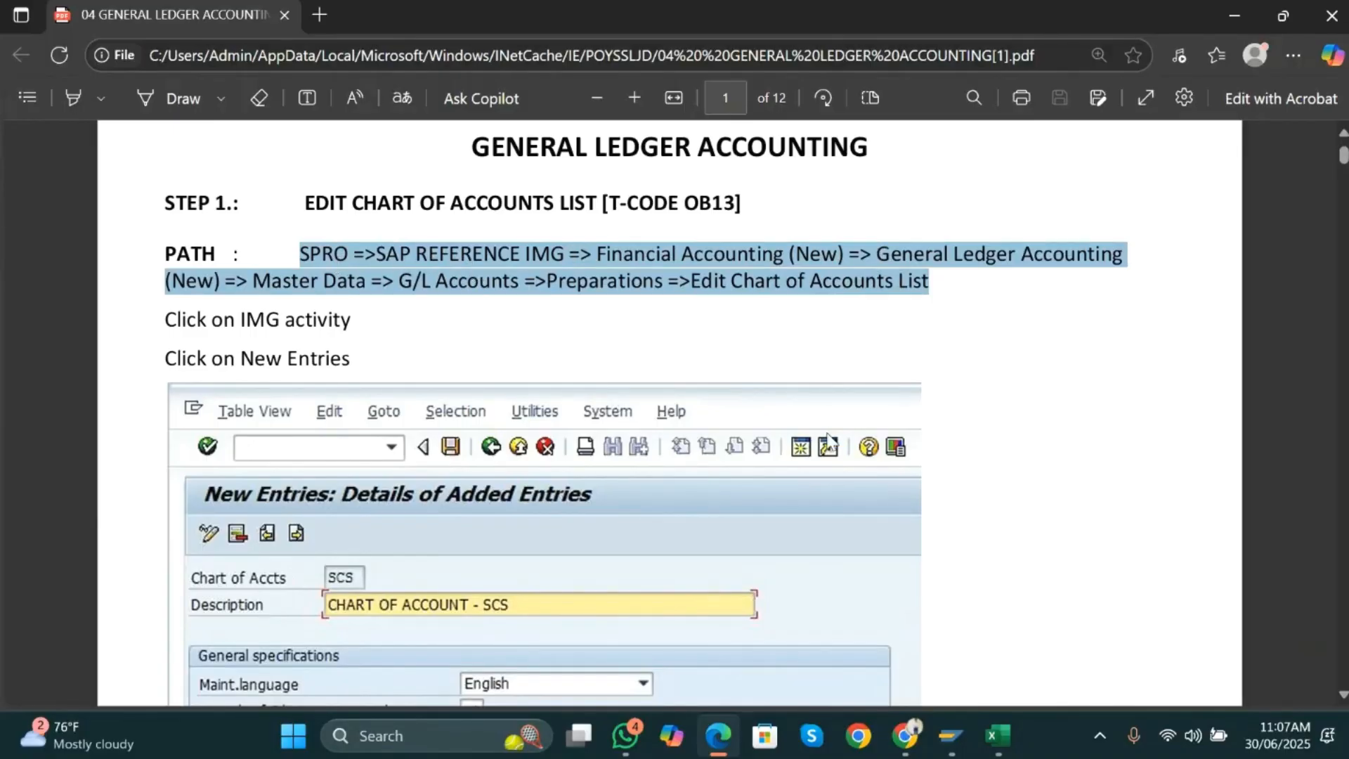
- Return to SAP Easy Access, run transaction OB13 and start a new entry in the list of charts of accounts
{"action": "key", "text": "alt+Tab"}
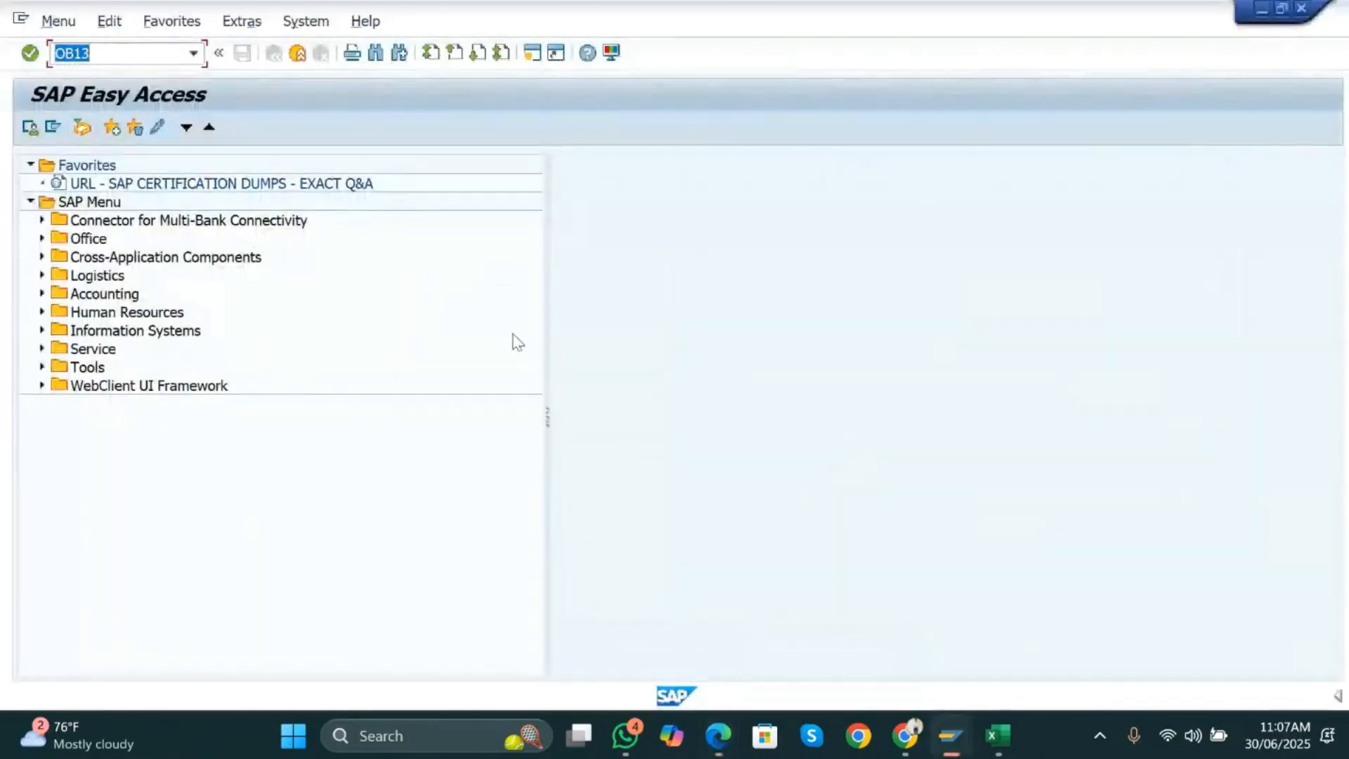
{"action": "left_click", "coordinate": [120, 54]}
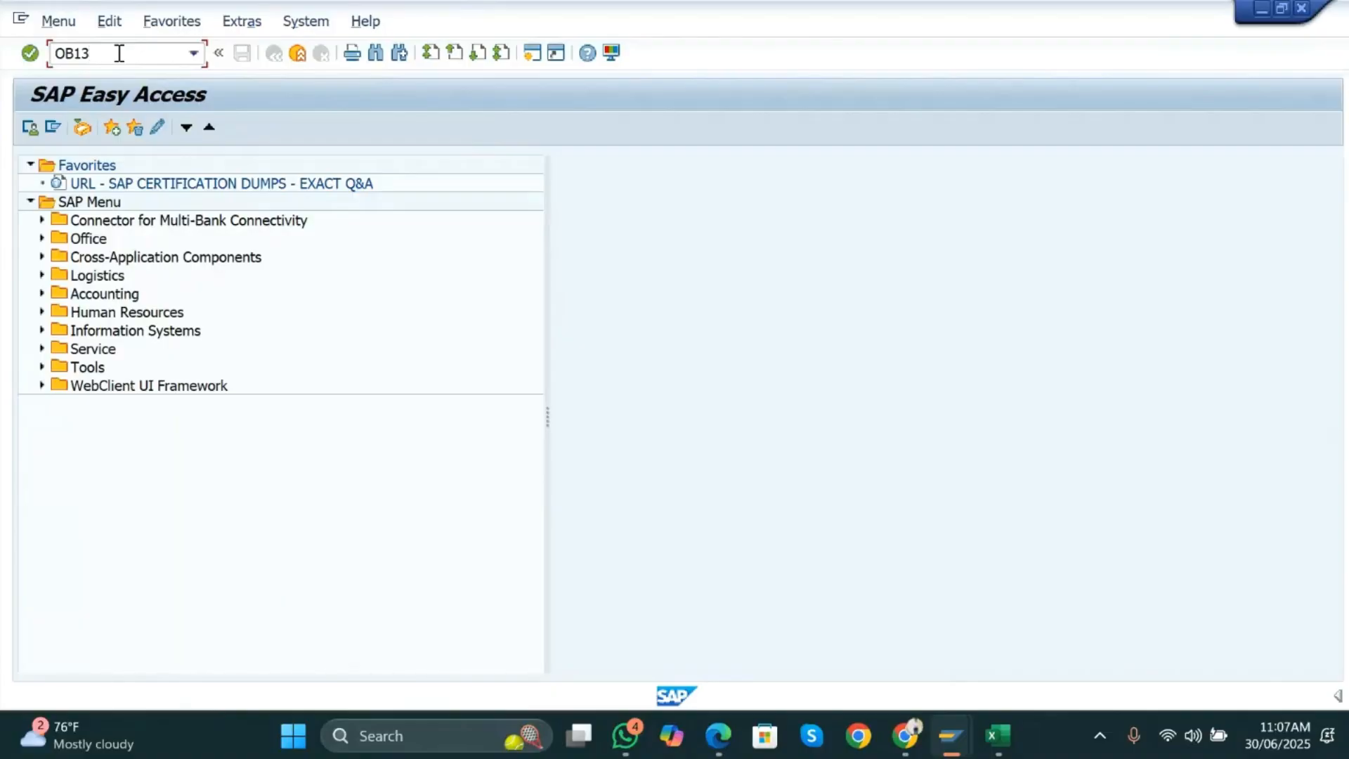
{"action": "key", "text": "Return"}
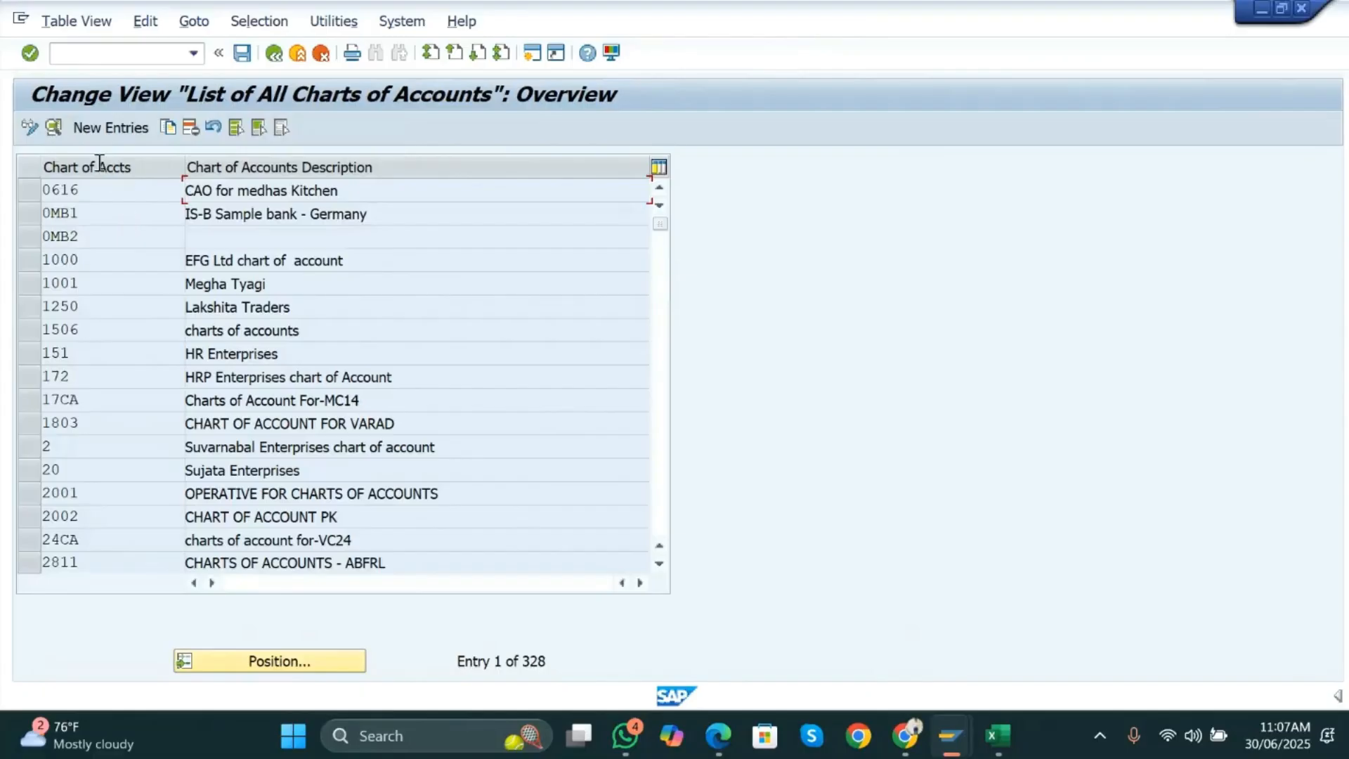
{"action": "left_click", "coordinate": [76, 130]}
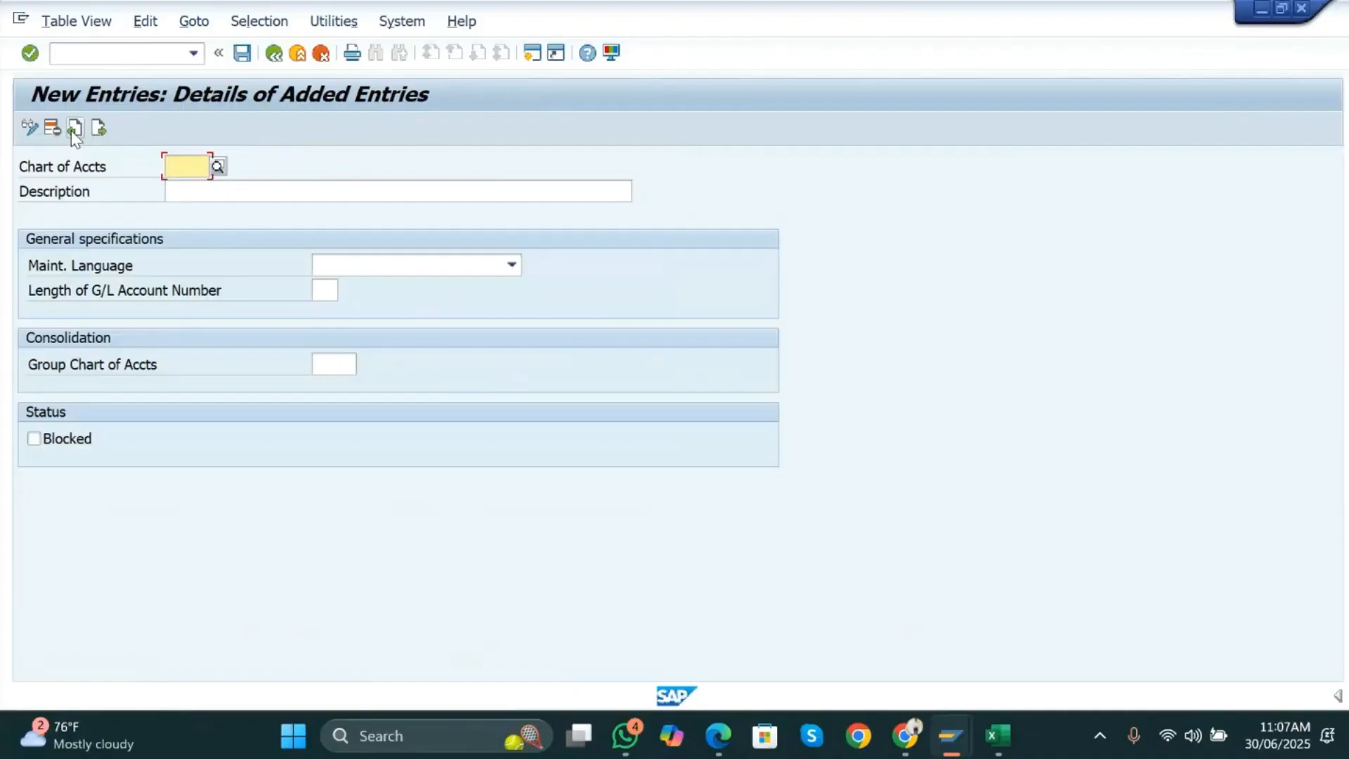
- Look up the code used in the syllabus workbook and set the new SAP entry's Chart of Accts to AMAM
{"action": "key", "text": "alt+Tab"}
{"action": "key", "text": "alt+Tab"}
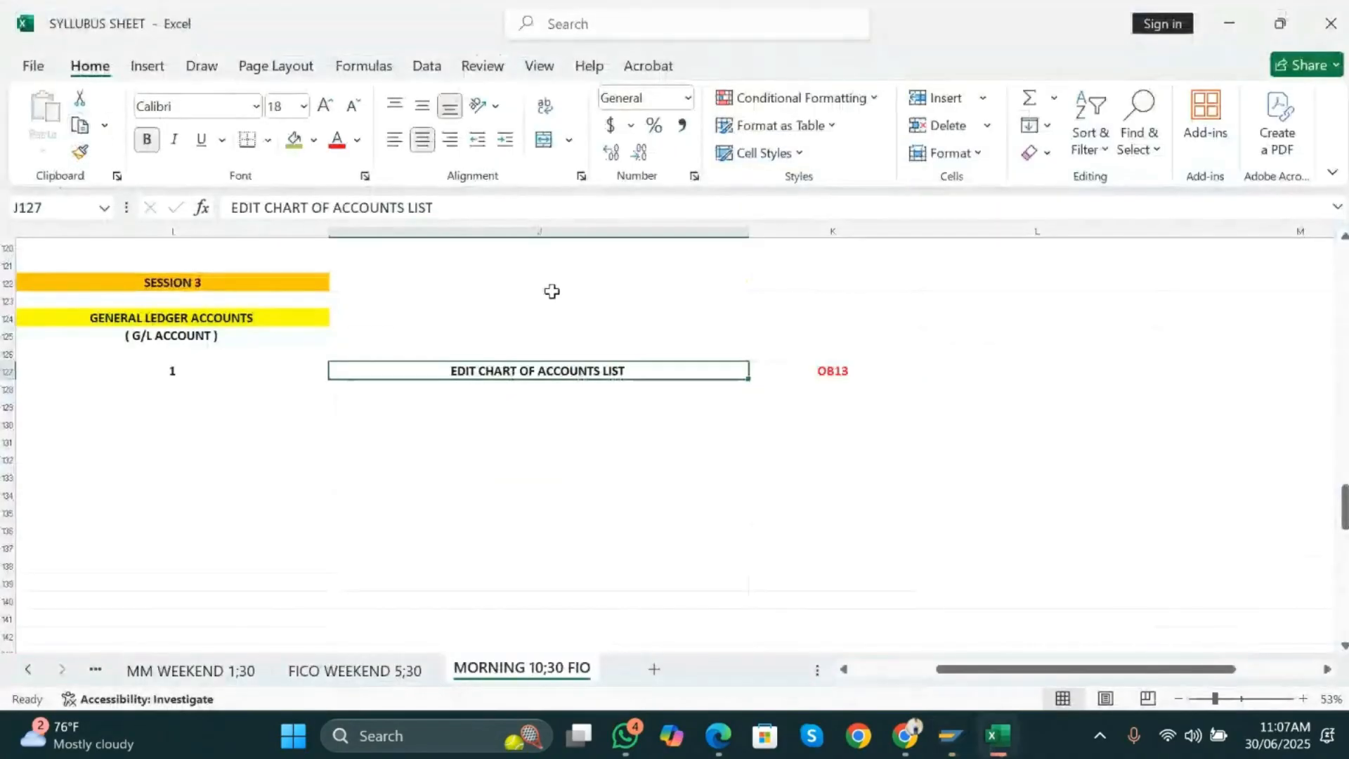
{"action": "scroll", "coordinate": [845, 418], "scroll_direction": "up", "scroll_amount": 5}
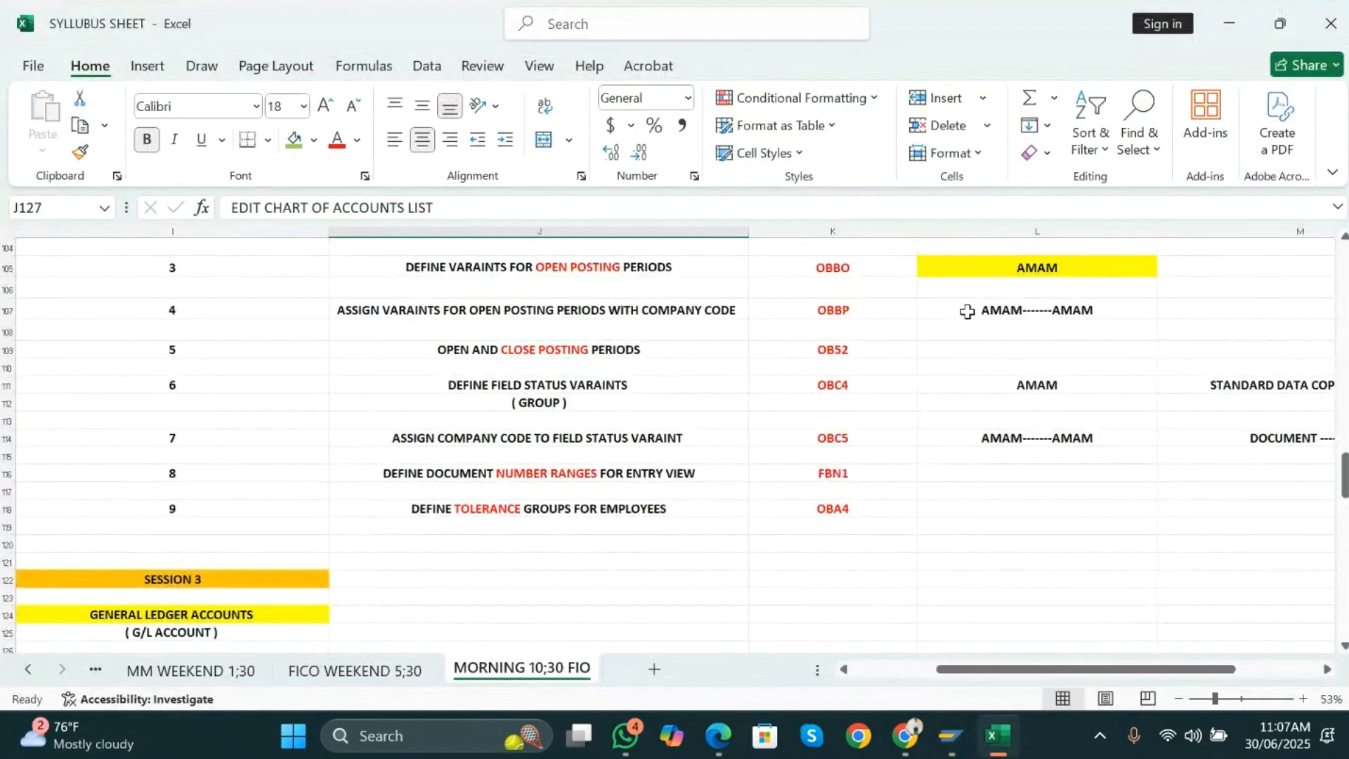
{"action": "key", "text": "alt+Tab"}
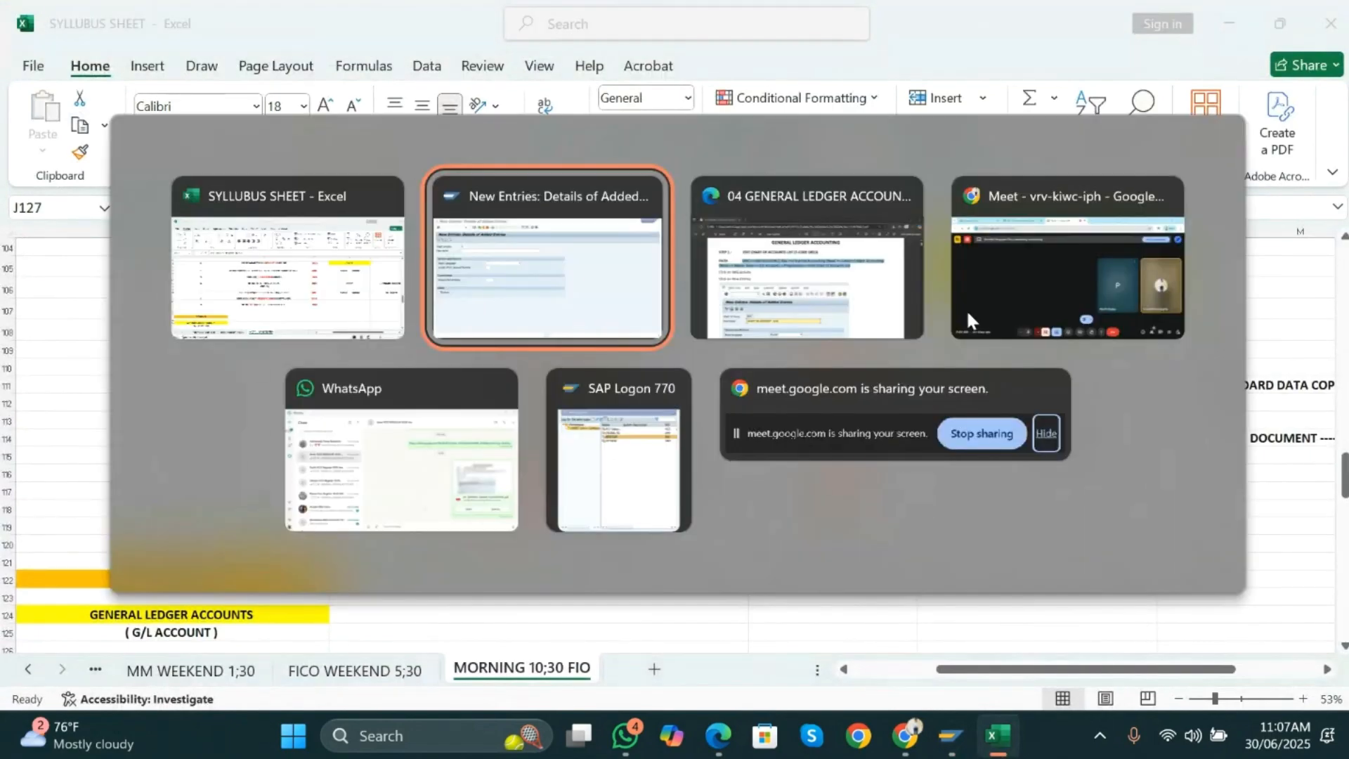
{"action": "type", "text": "AMAM"}
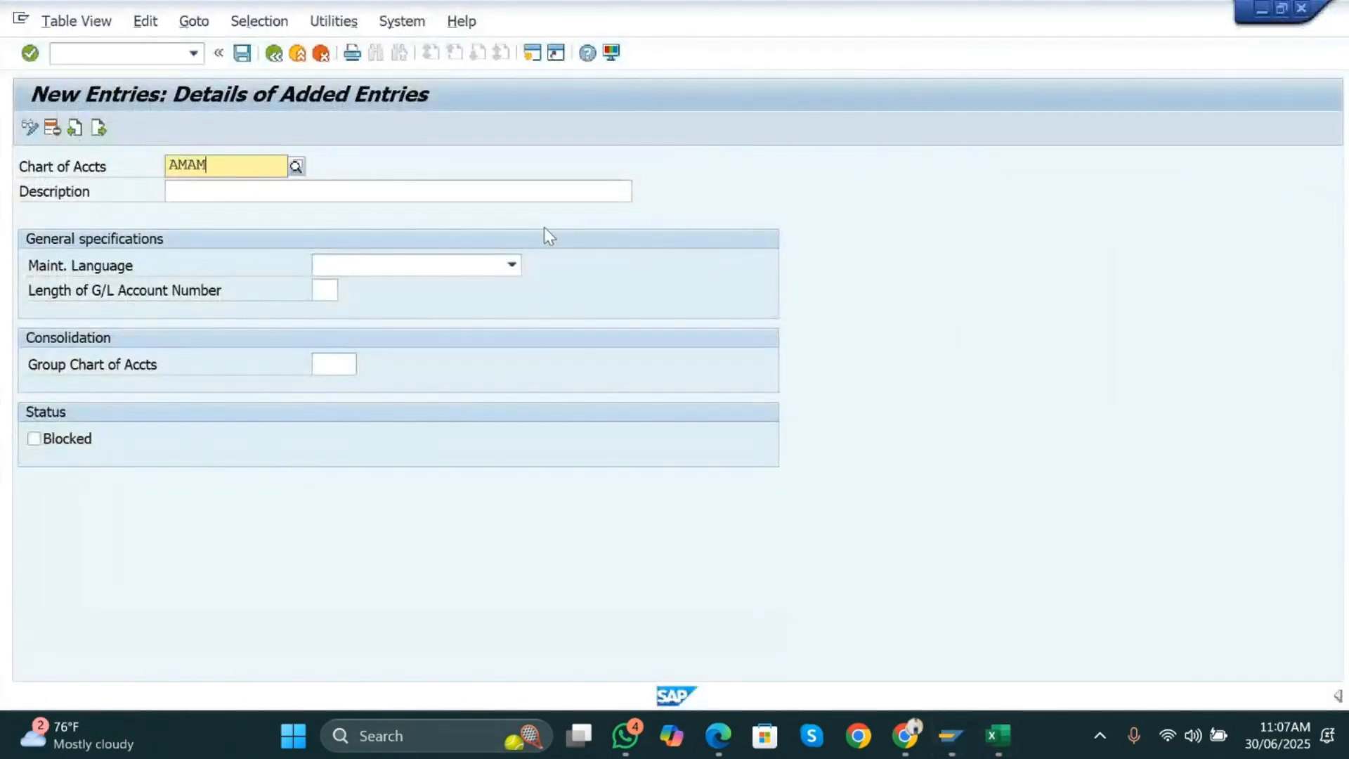
{"action": "key", "text": "Return"}
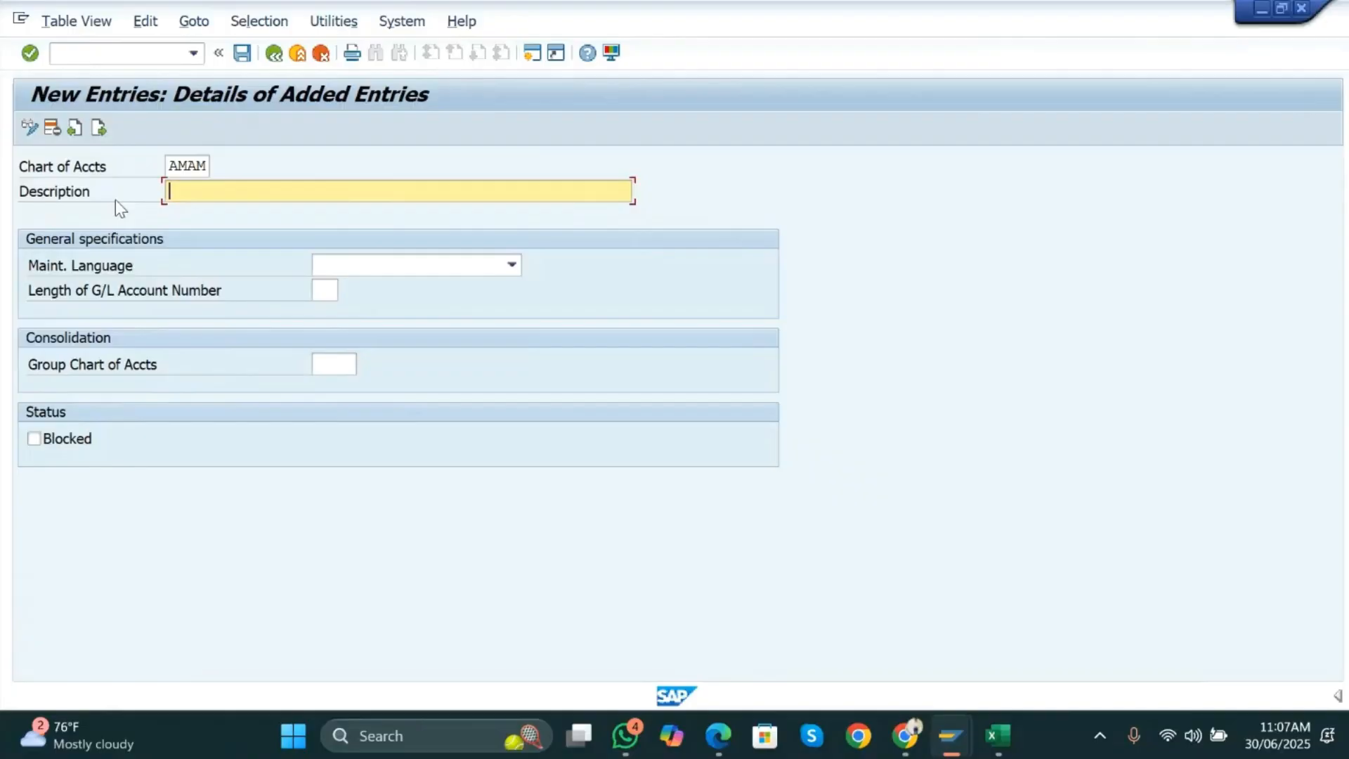
- Set the chart of accounts description to CHART OF ACCOUNTS FOR followed by the person's first name
{"action": "type", "text": "CH"}
{"action": "key", "text": "Down"}
{"action": "key", "text": "Return"}
{"action": "key", "text": "BackSpace"}
{"action": "key", "text": "BackSpace"}
{"action": "key", "text": "BackSpace"}
{"action": "key", "text": "BackSpace"}
{"action": "key", "text": "BackSpace"}
{"action": "key", "text": "BackSpace"}
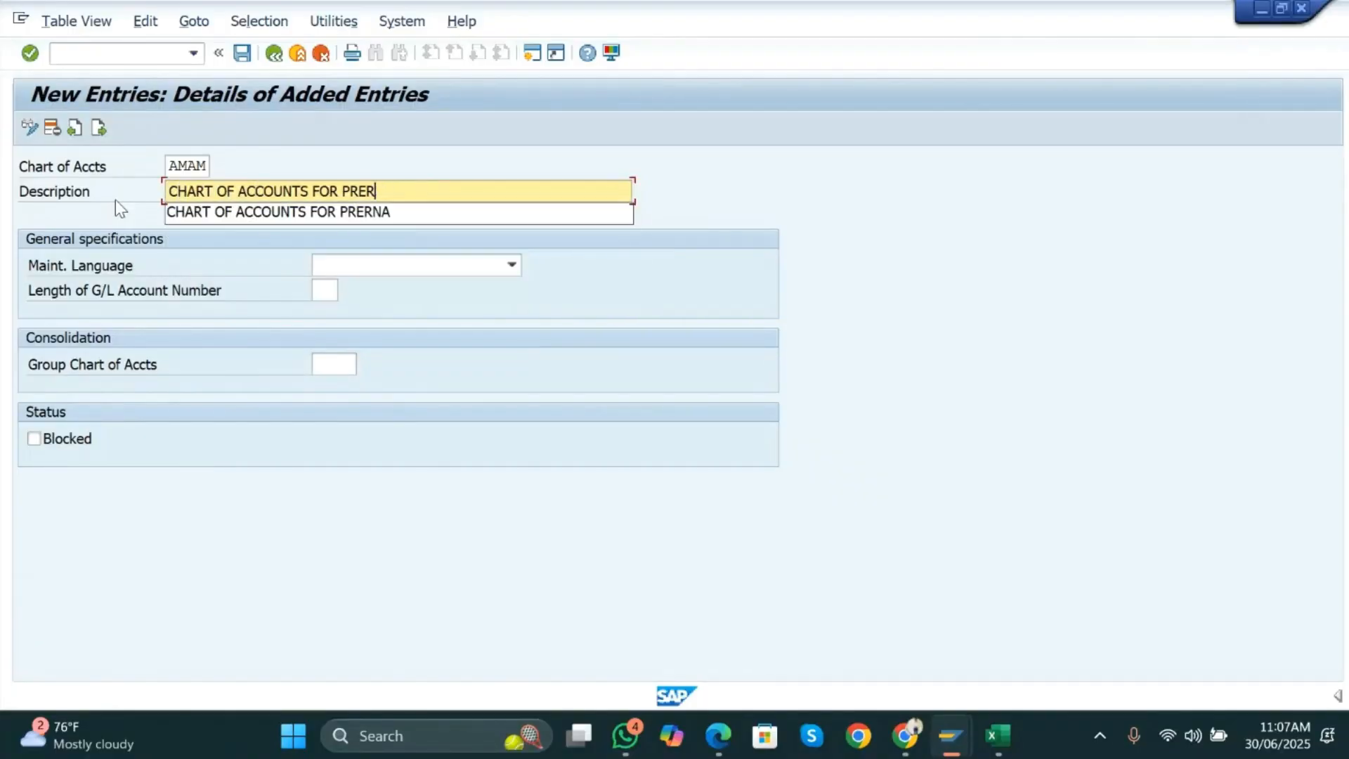
{"action": "type", "text": "SHREYA"}
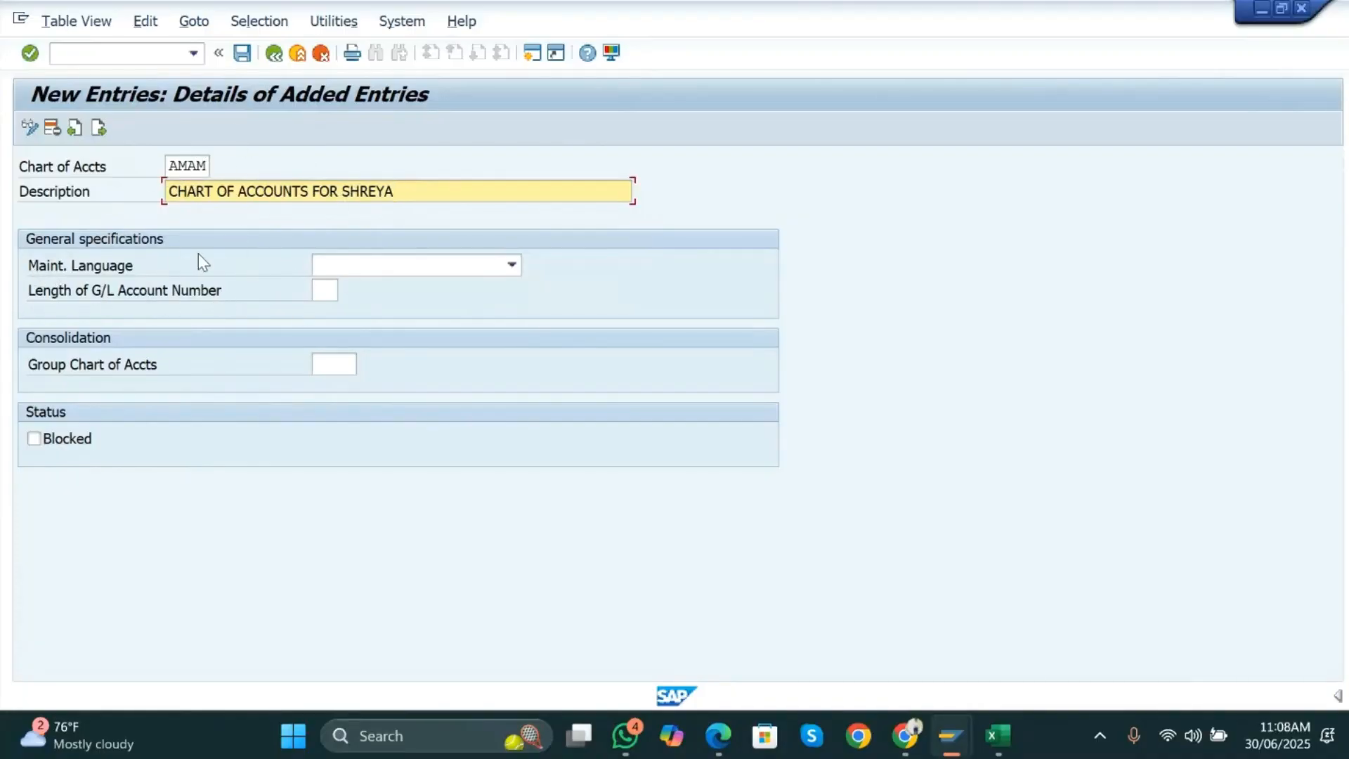
- Set the chart of accounts' maintenance language to EN English and its G/L account number length to 3
{"action": "left_click", "coordinate": [434, 266]}
{"action": "type", "text": "en"}
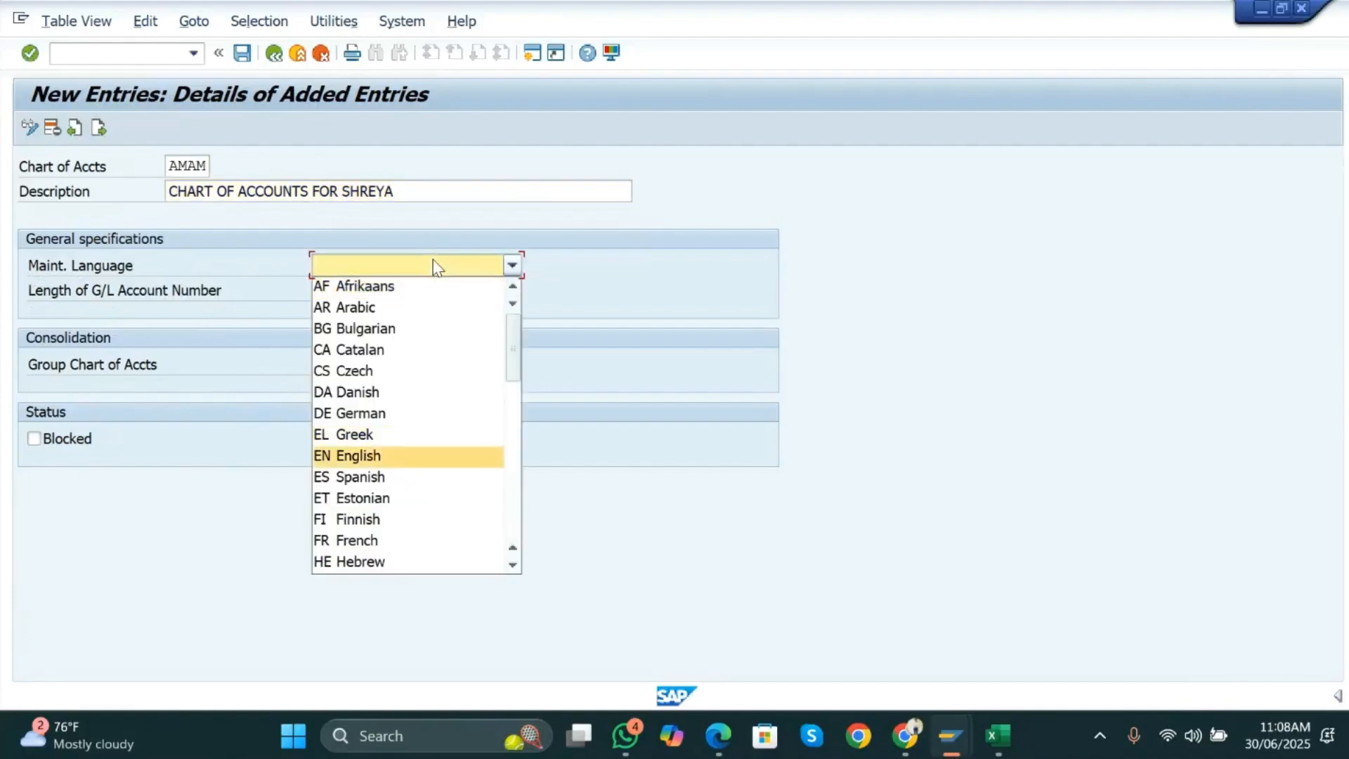
{"action": "left_click", "coordinate": [386, 457]}
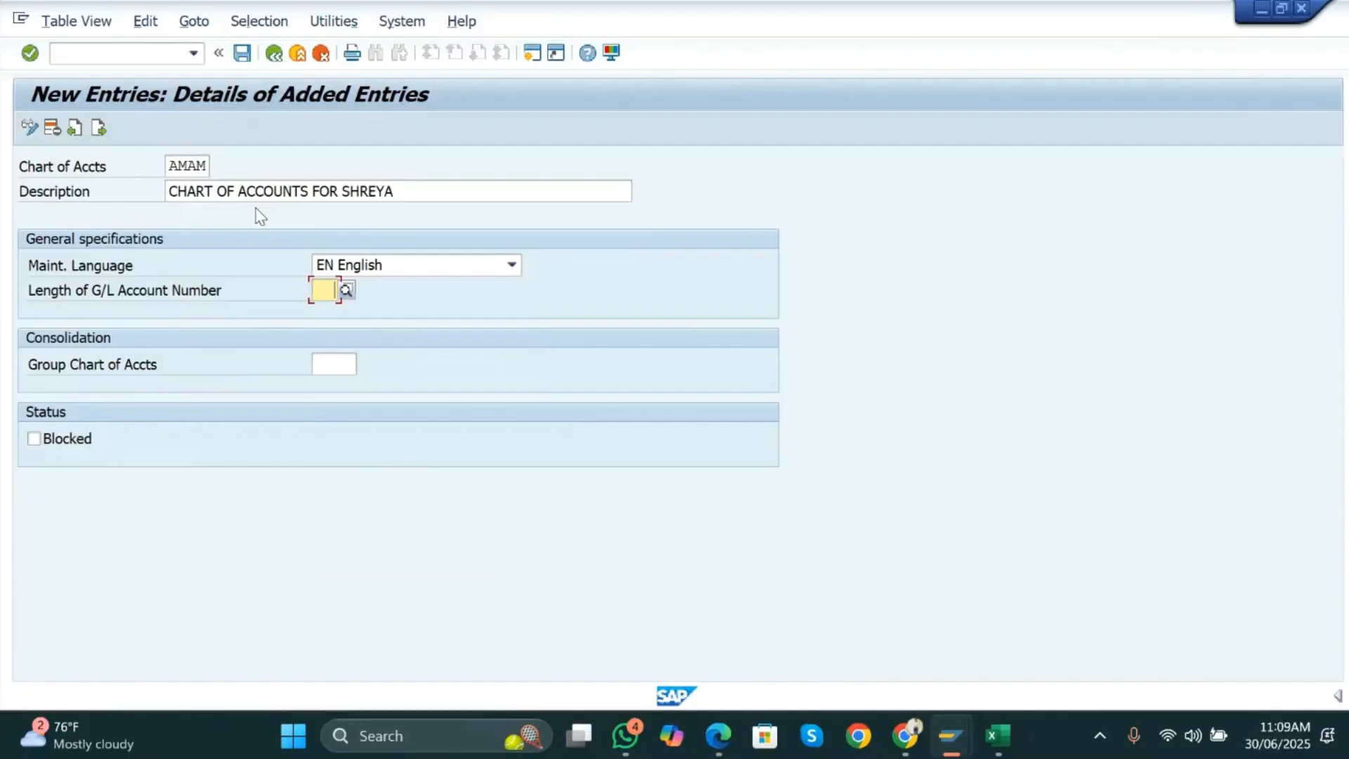
{"action": "key", "text": "Return"}
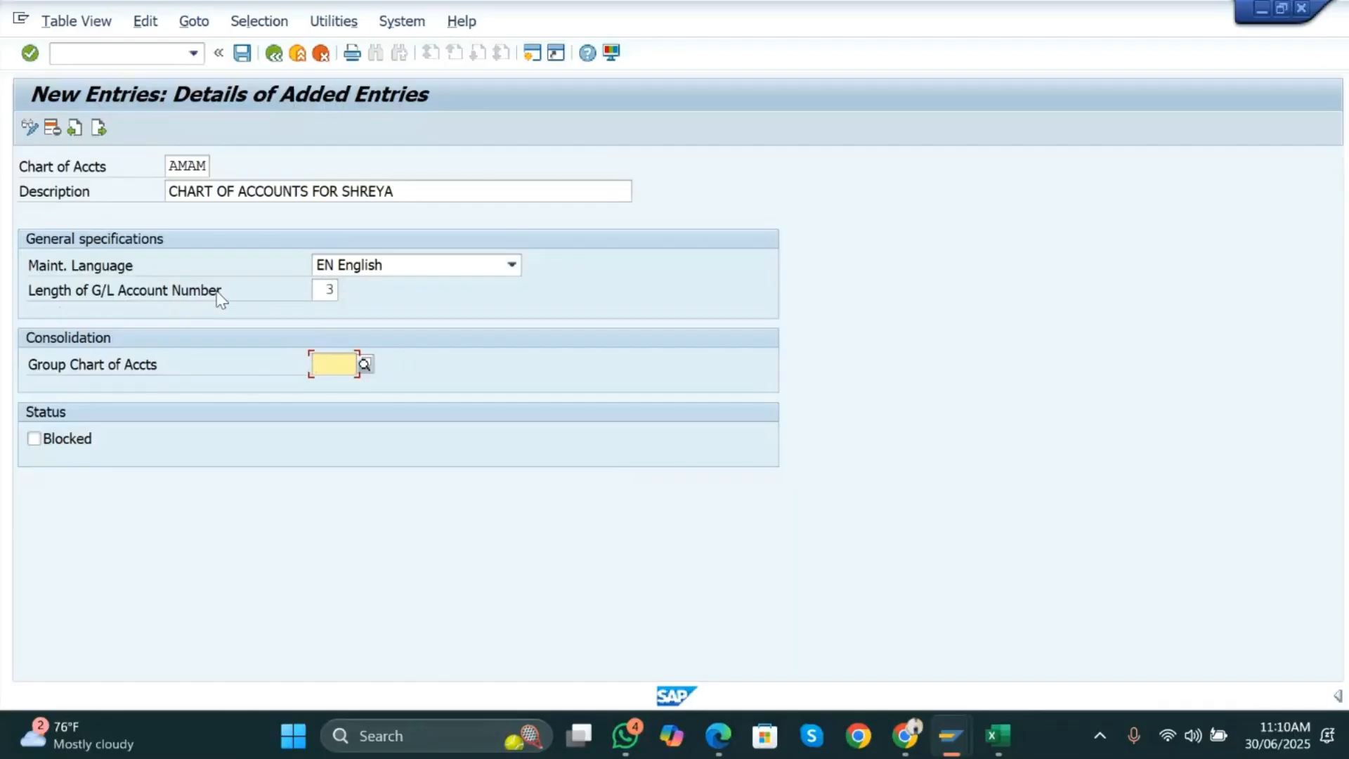
- Set the length of the G/L account number to 1 and save the AMAM chart of accounts
{"action": "left_click", "coordinate": [335, 295]}
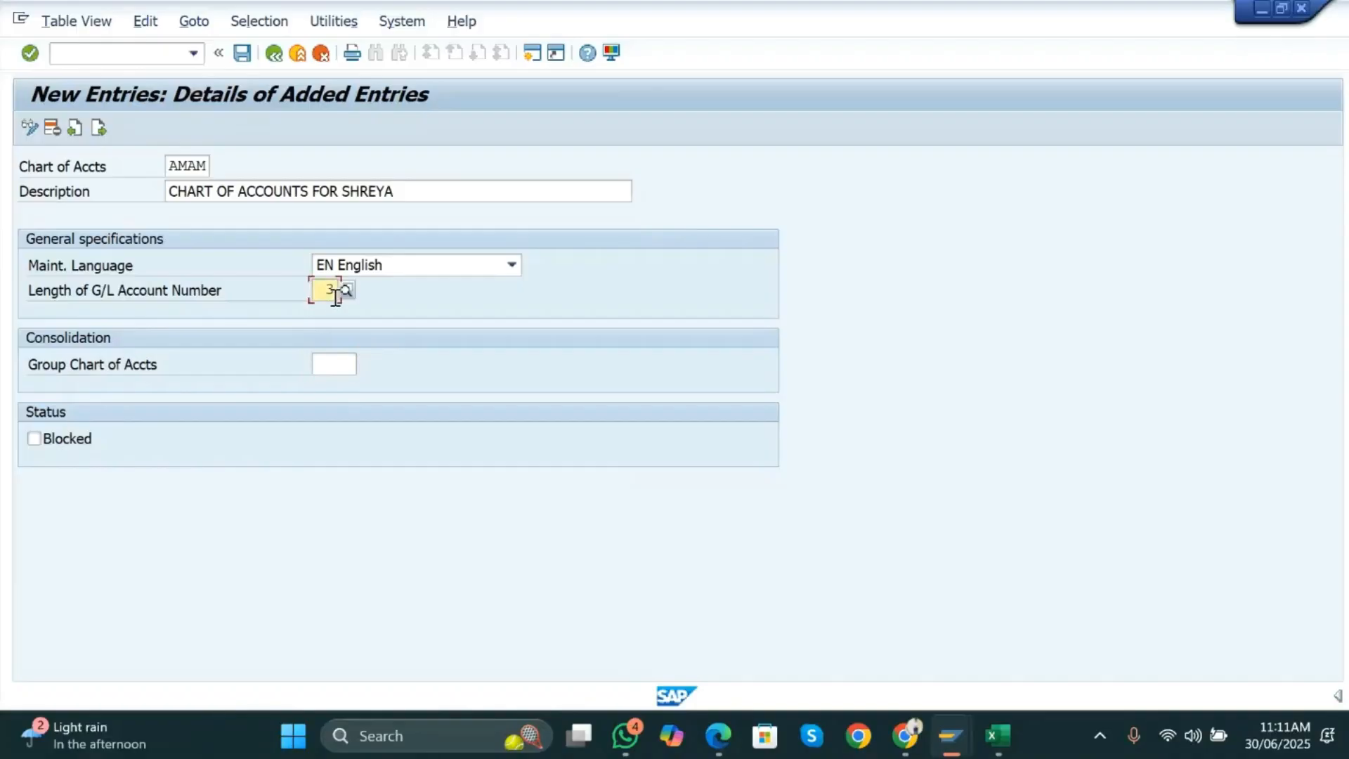
{"action": "type", "text": "1"}
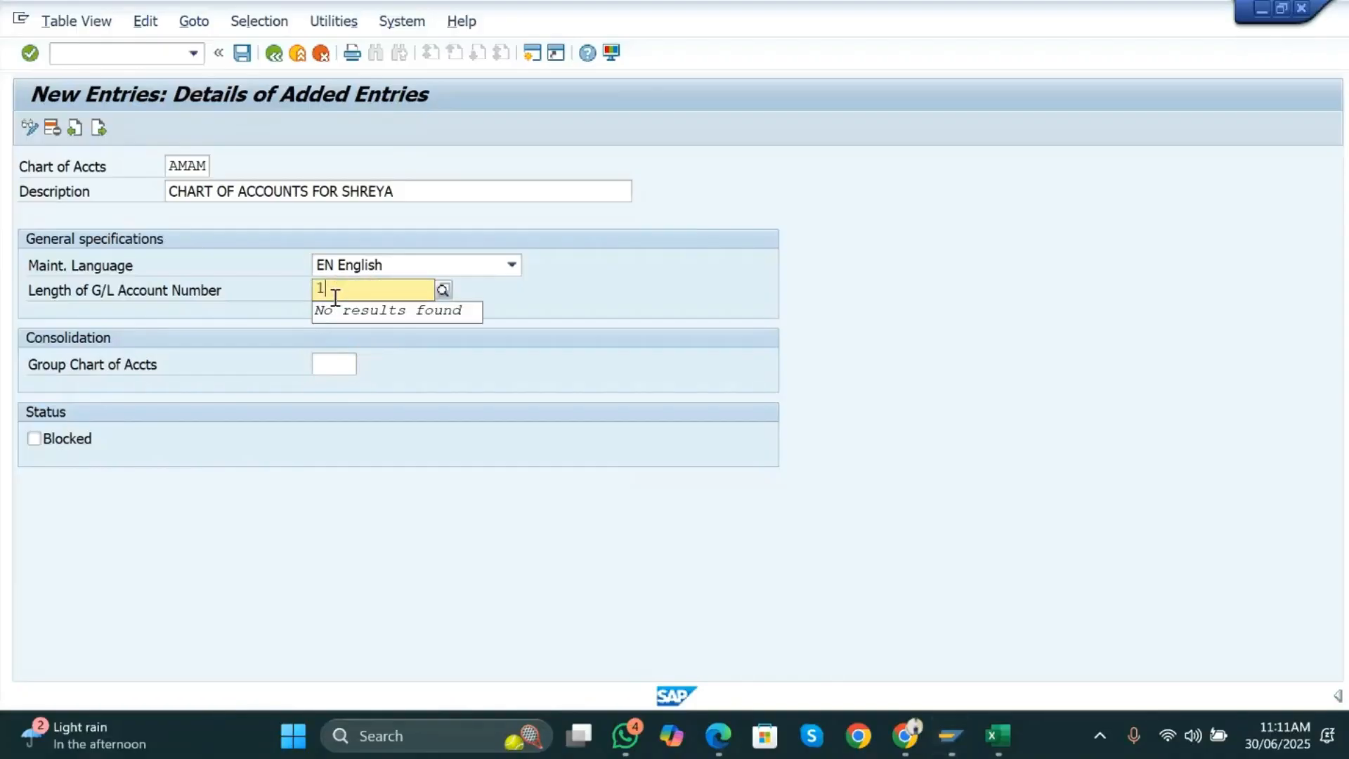
{"action": "left_click", "coordinate": [723, 268]}
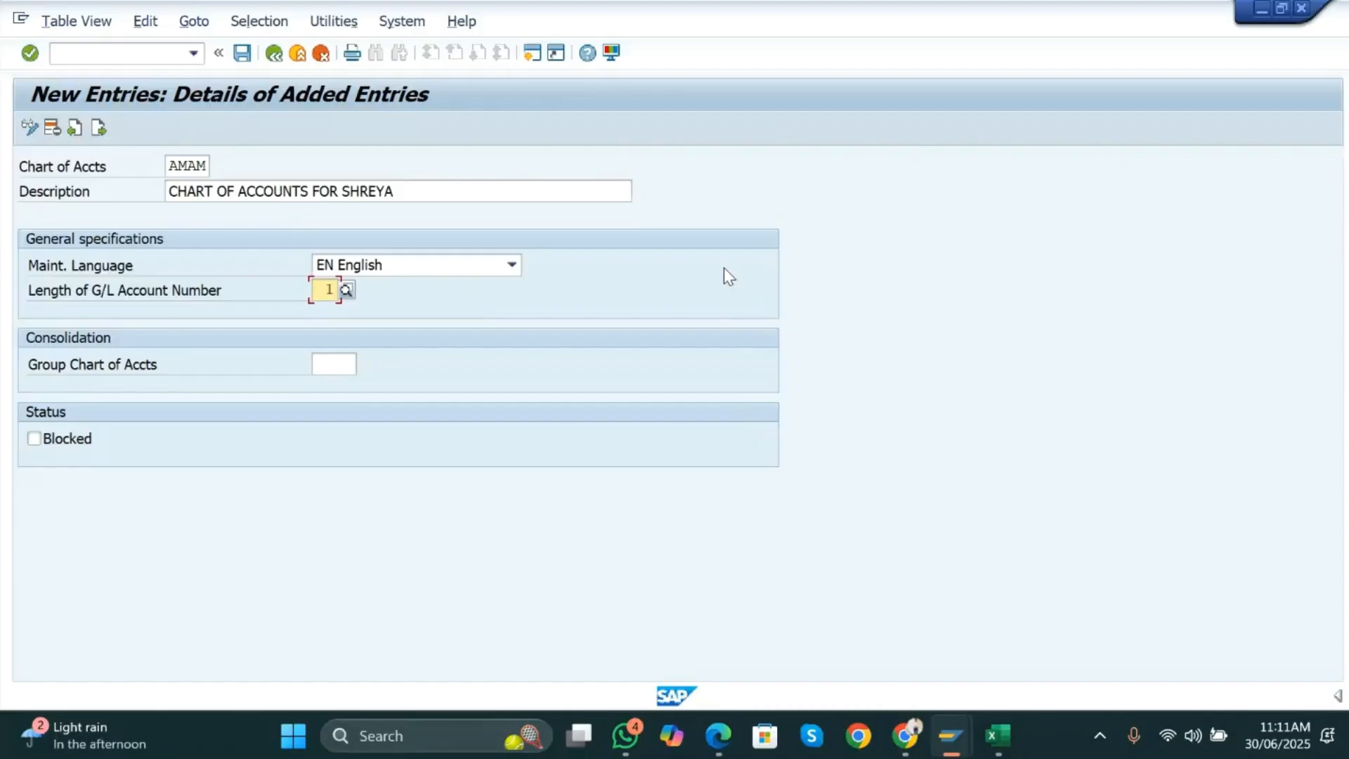
{"action": "key", "text": "ctrl+s"}
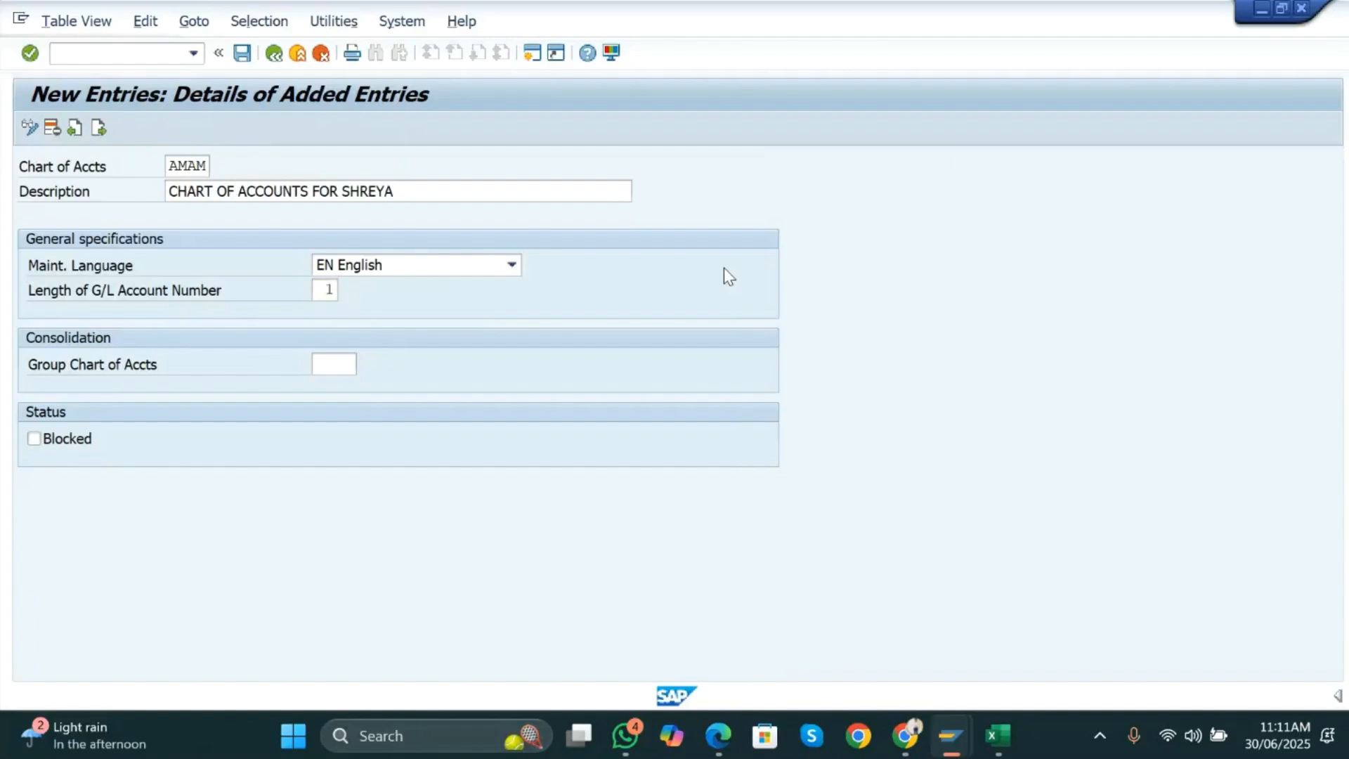
{"action": "key", "text": "Return"}
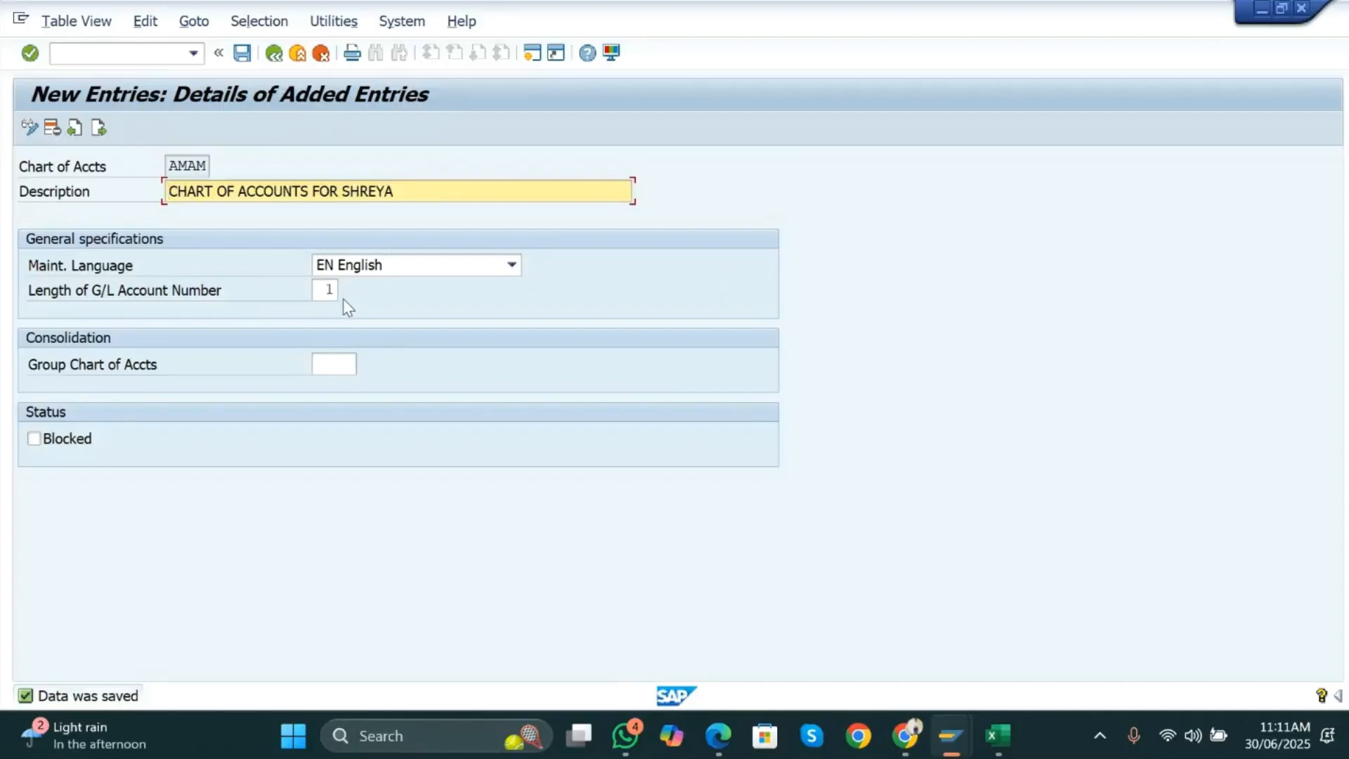
- Switch to the syllabus workbook and enter AMAM in cell L127 beside OB13
{"action": "key", "text": "alt+Tab"}
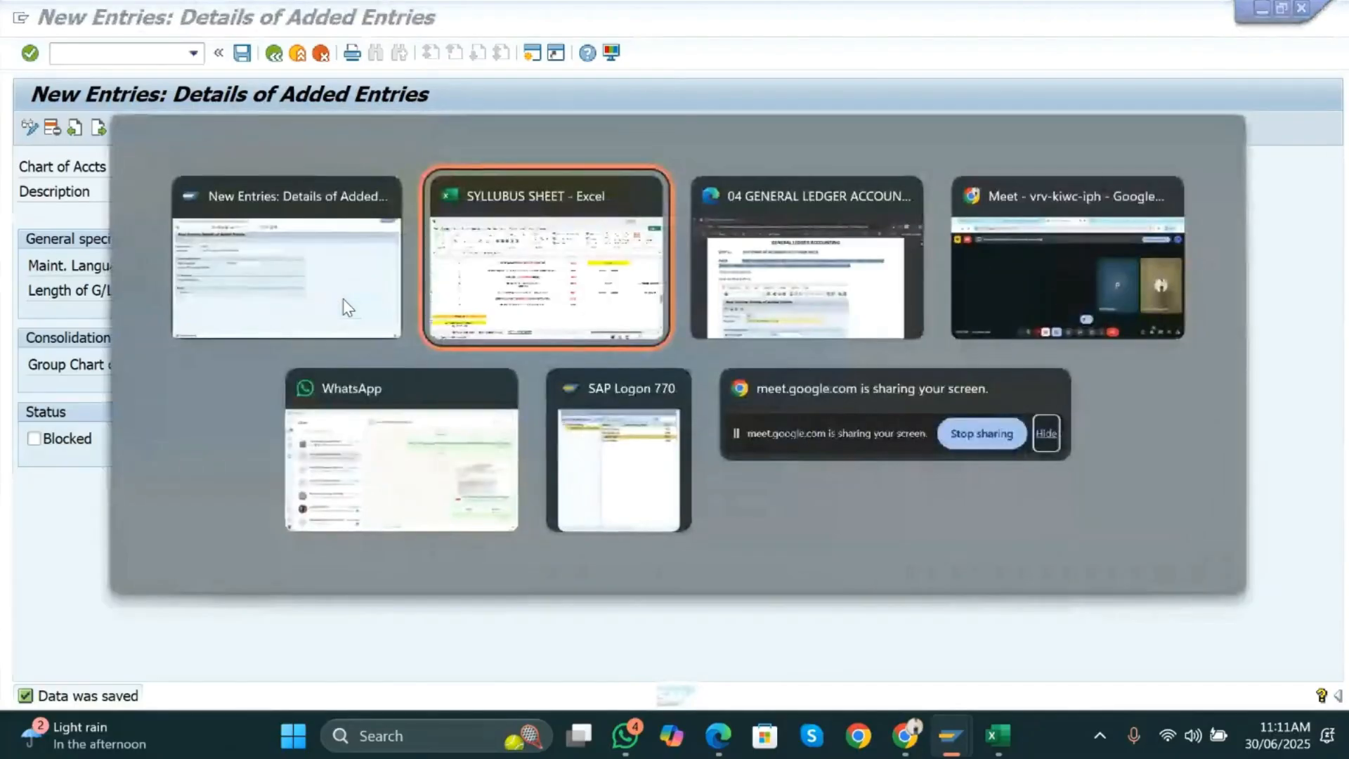
{"action": "scroll", "coordinate": [343, 297], "scroll_direction": "down", "scroll_amount": 6}
{"action": "scroll", "coordinate": [343, 298], "scroll_direction": "down", "scroll_amount": 2}
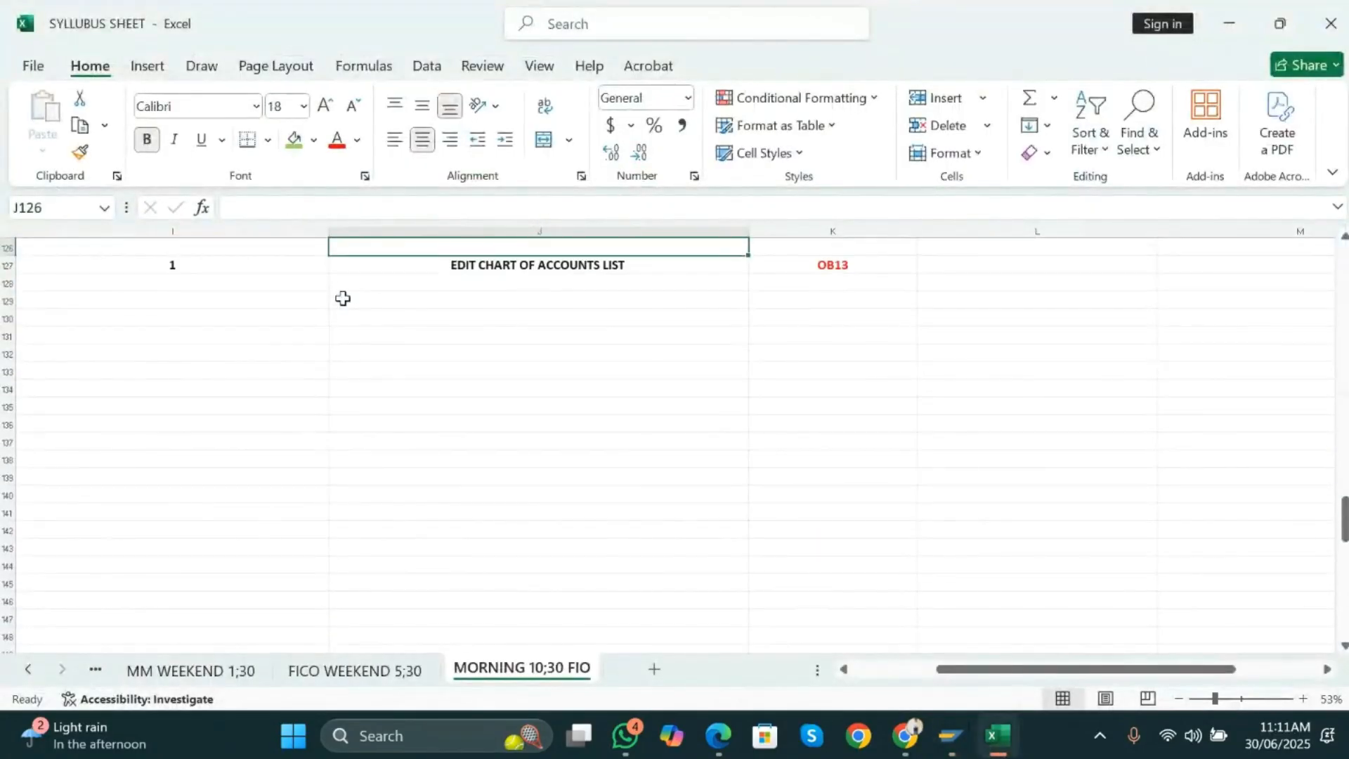
{"action": "key", "text": "Right"}
{"action": "key", "text": "Down"}
{"action": "key", "text": "Right"}
{"action": "type", "text": "AMAM"}
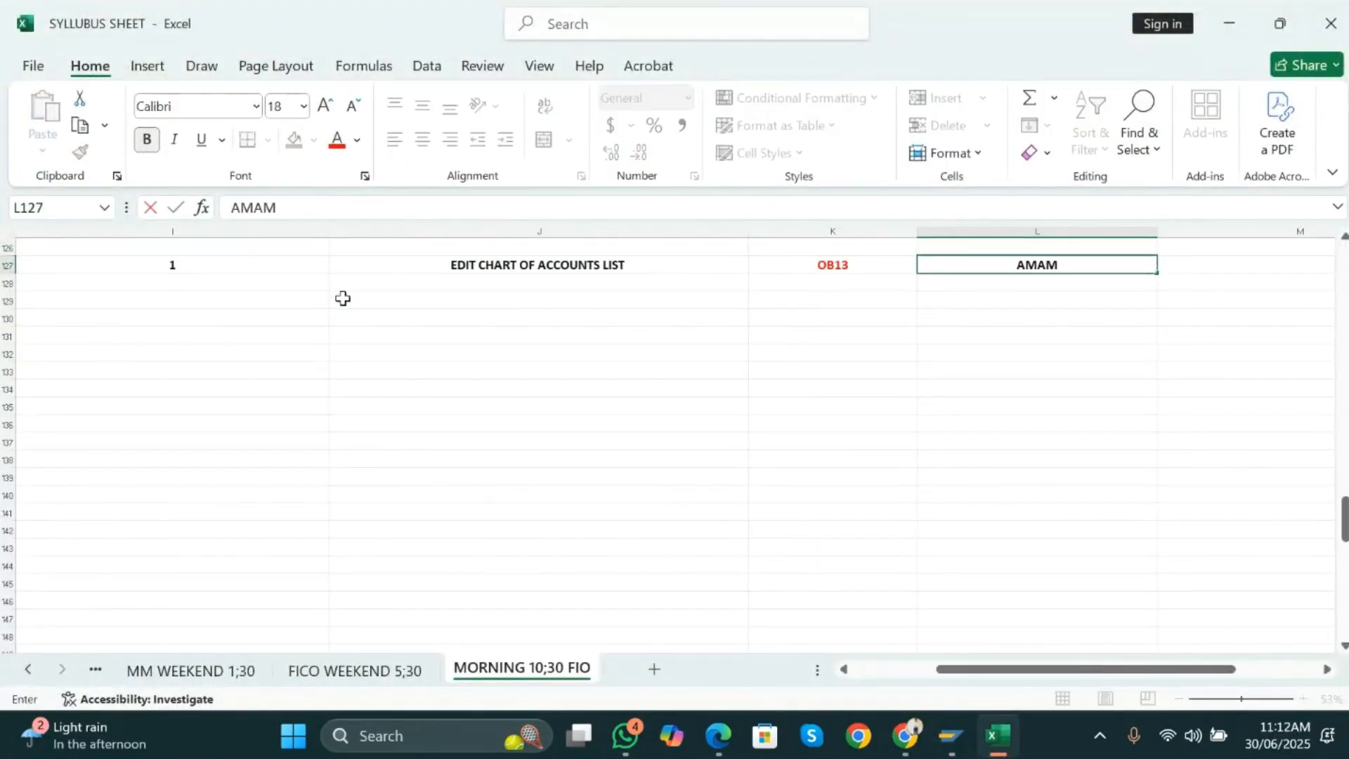
{"action": "key", "text": "Return"}
- Copy the yellow AMAM cell from the OBBO row over the AMAM value in the OB13 row
{"action": "scroll", "coordinate": [370, 298], "scroll_direction": "up", "scroll_amount": 10}
{"action": "scroll", "coordinate": [375, 298], "scroll_direction": "up", "scroll_amount": 1}
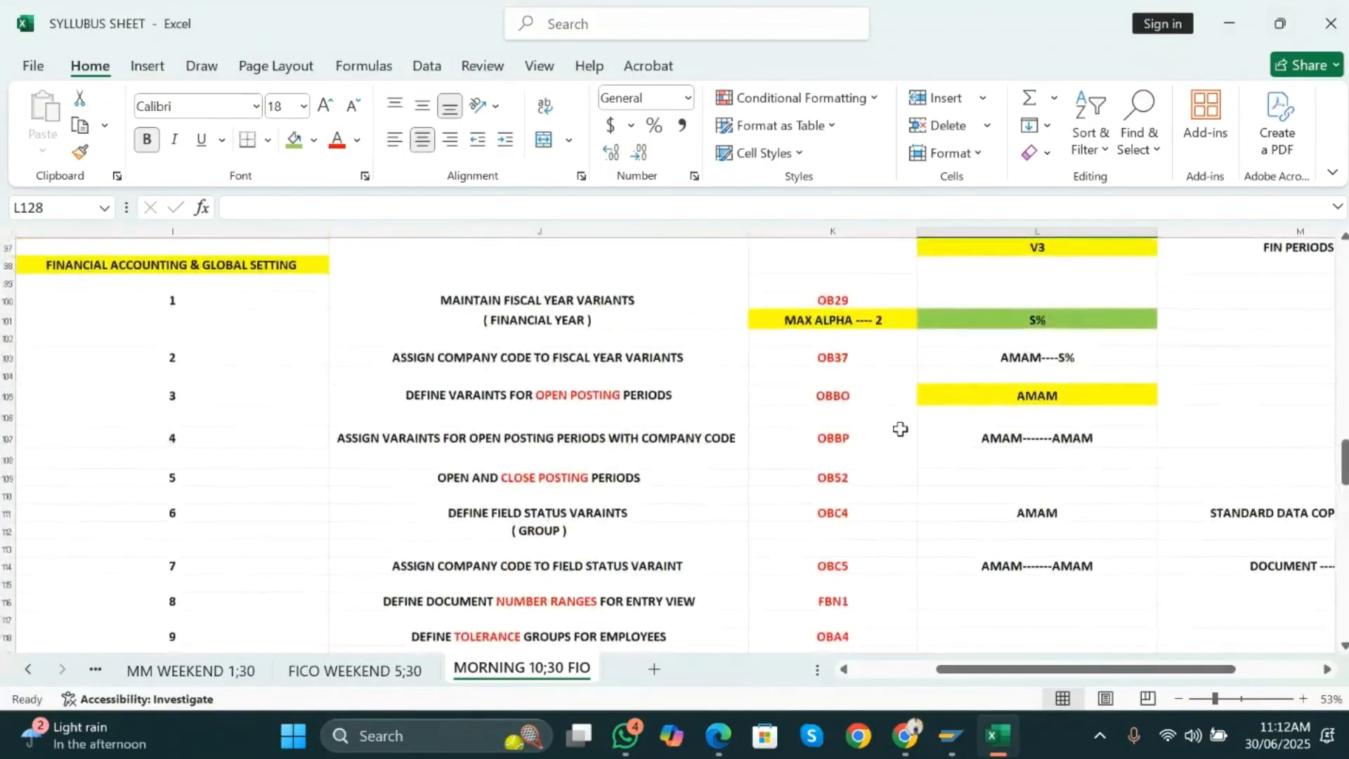
{"action": "left_click", "coordinate": [963, 404]}
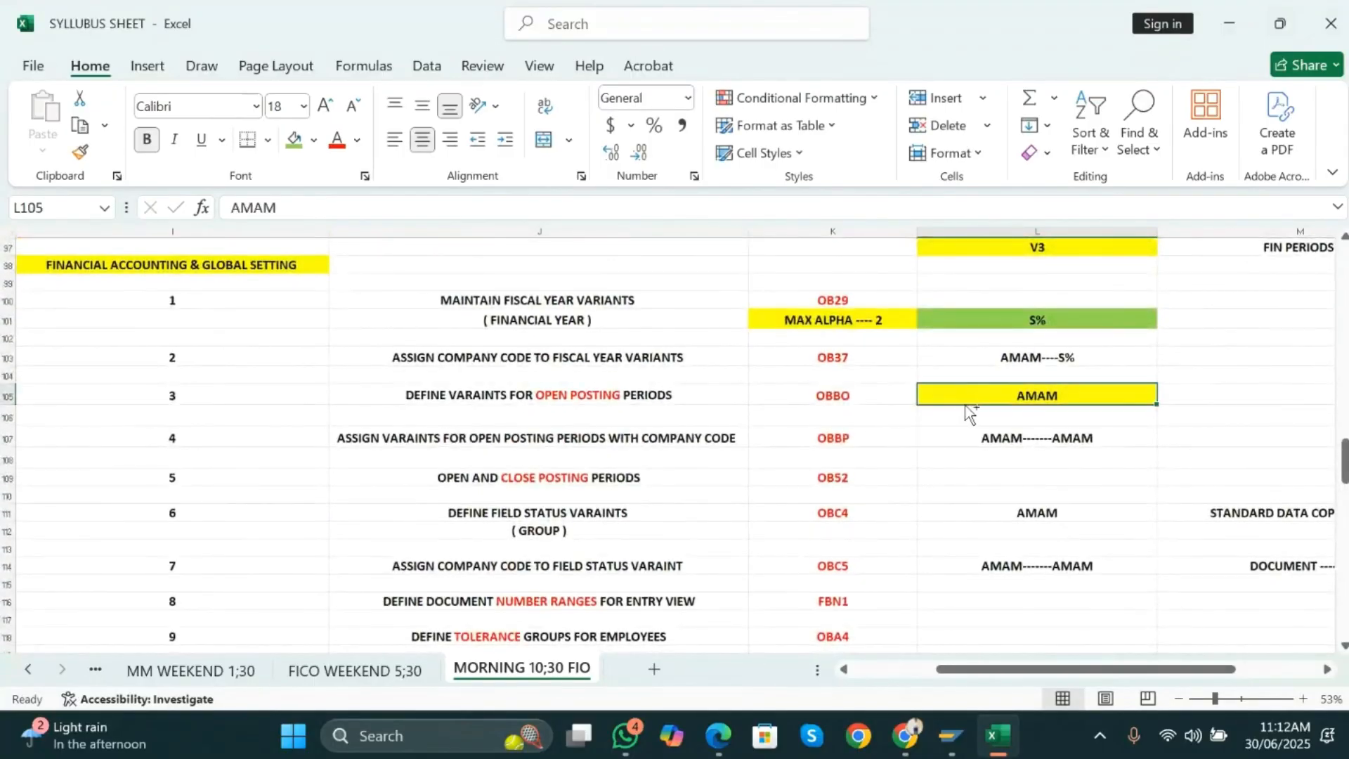
{"action": "key", "text": "ctrl+c"}
{"action": "key", "text": "Down"}
{"action": "key", "text": "Down"}
{"action": "key", "text": "Down"}
{"action": "key", "text": "Down"}
{"action": "key", "text": "Down"}
{"action": "key", "text": "Down"}
{"action": "key", "text": "Down"}
{"action": "key", "text": "Down"}
{"action": "key", "text": "Down"}
{"action": "key", "text": "Down"}
{"action": "key", "text": "Down"}
{"action": "key", "text": "Down"}
{"action": "key", "text": "Down"}
{"action": "key", "text": "Down"}
{"action": "key", "text": "Down"}
{"action": "key", "text": "Down"}
{"action": "key", "text": "Down"}
{"action": "key", "text": "Down"}
{"action": "key", "text": "Down"}
{"action": "key", "text": "Down"}
{"action": "key", "text": "Down"}
{"action": "key", "text": "Down"}
{"action": "key", "text": "Down"}
{"action": "key", "text": "Down"}
{"action": "key", "text": "Down"}
{"action": "key", "text": "Down"}
{"action": "key", "text": "Down"}
{"action": "key", "text": "Down"}
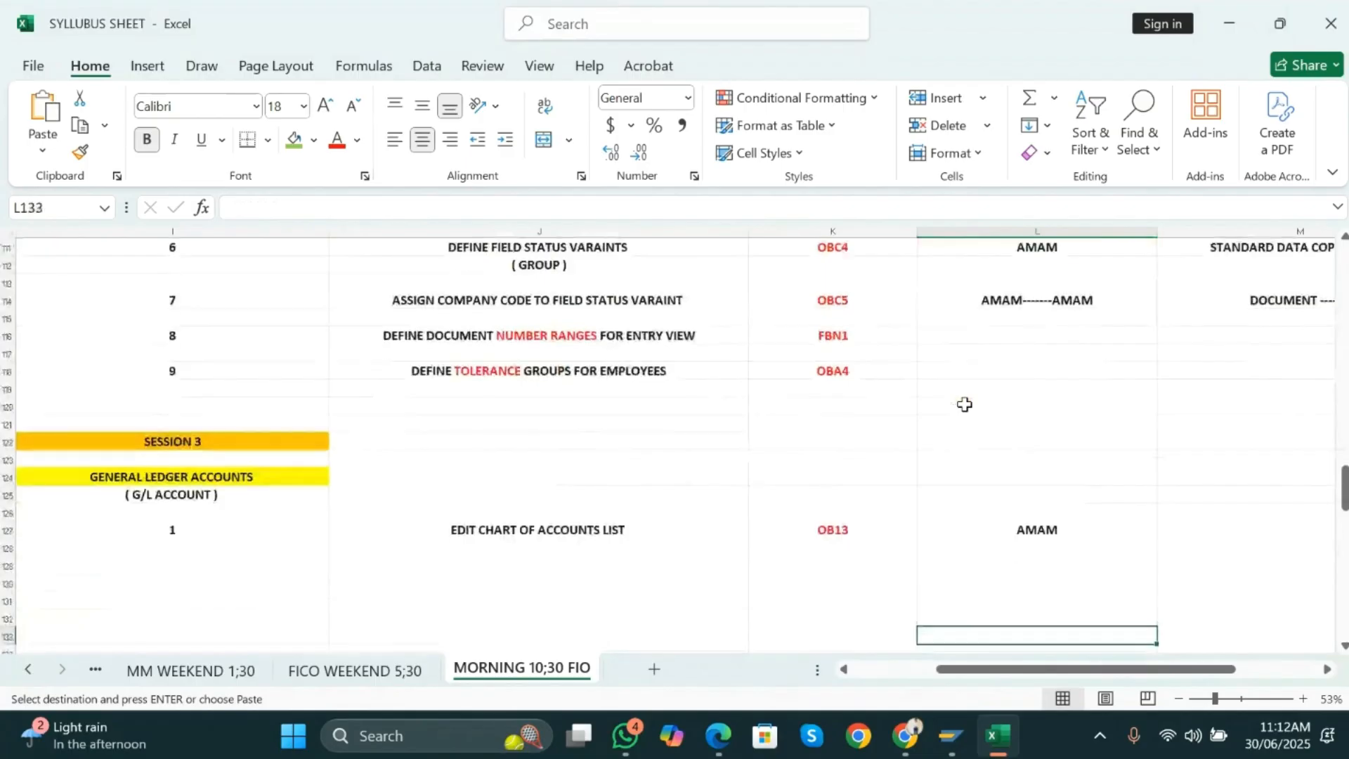
{"action": "key", "text": "Up"}
{"action": "key", "text": "Up"}
{"action": "key", "text": "Up"}
{"action": "key", "text": "Up"}
{"action": "key", "text": "Up"}
{"action": "key", "text": "Up"}
{"action": "key", "text": "Return"}
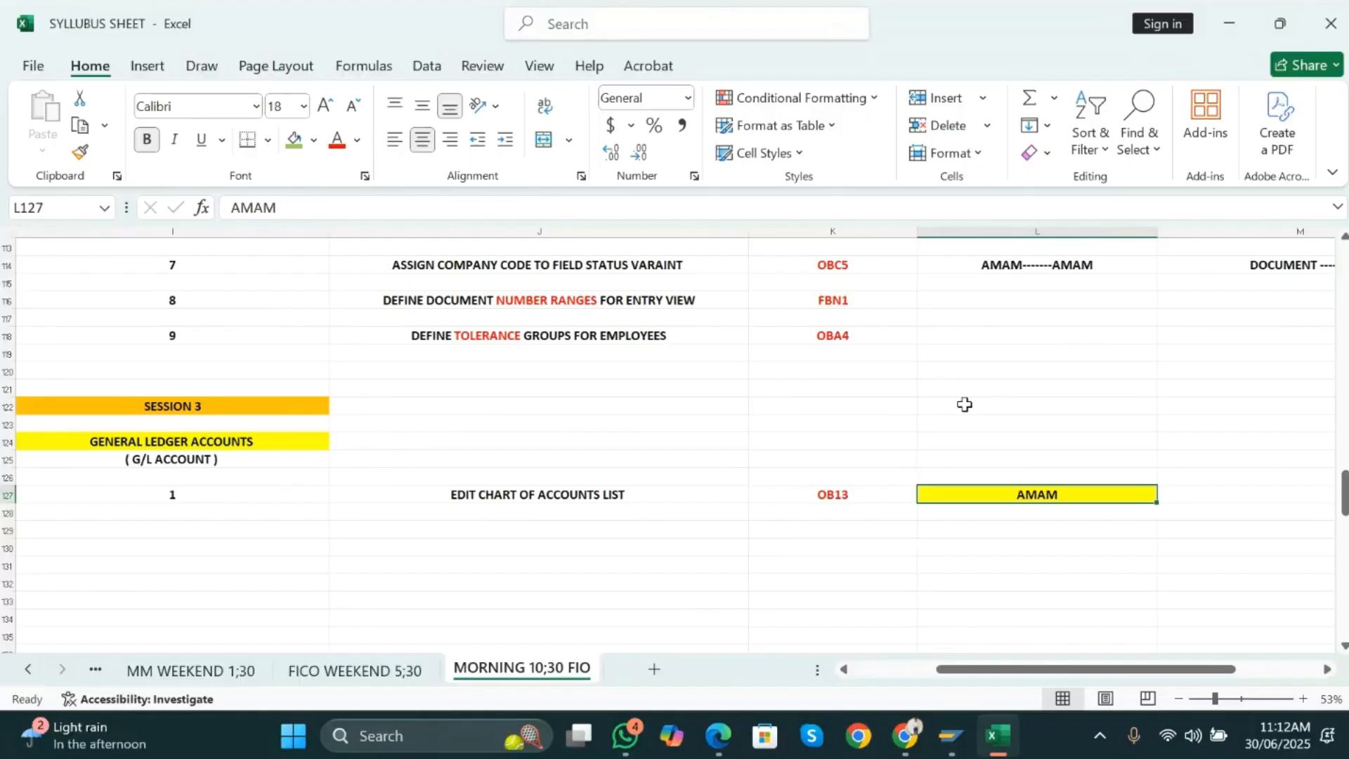
- Look up the second topic in the General Ledger Accounting PDF and log it in row 129 as 2, ASSIGN COMPANY CODE TO CHART OF ACCOUNTS
{"action": "key", "text": "alt+Tab"}
{"action": "key", "text": "Tab"}
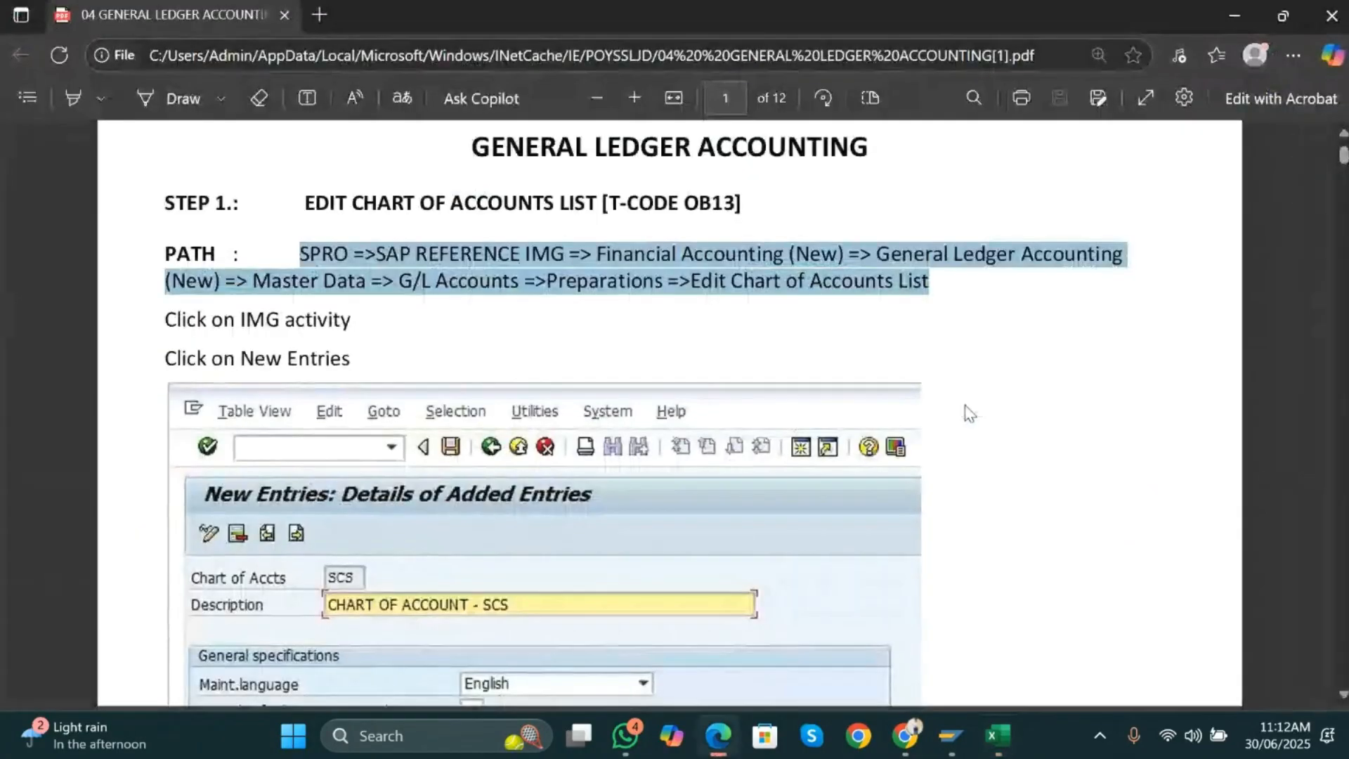
{"action": "scroll", "coordinate": [714, 387], "scroll_direction": "down", "scroll_amount": 10}
{"action": "key", "text": "alt+Tab"}
{"action": "key", "text": "Left"}
{"action": "key", "text": "Left"}
{"action": "key", "text": "Left"}
{"action": "key", "text": "Down"}
{"action": "key", "text": "Down"}
{"action": "type", "text": "2"}
{"action": "key", "text": "Tab"}
{"action": "type", "text": "ASSIGN COMPANY CODE TO CHART OF ACCOUNTS"}
{"action": "key", "text": "Return"}
- Enter the transaction code OB62 beside the second topic in cell K129
{"action": "key", "text": "Up"}
{"action": "key", "text": "Right"}
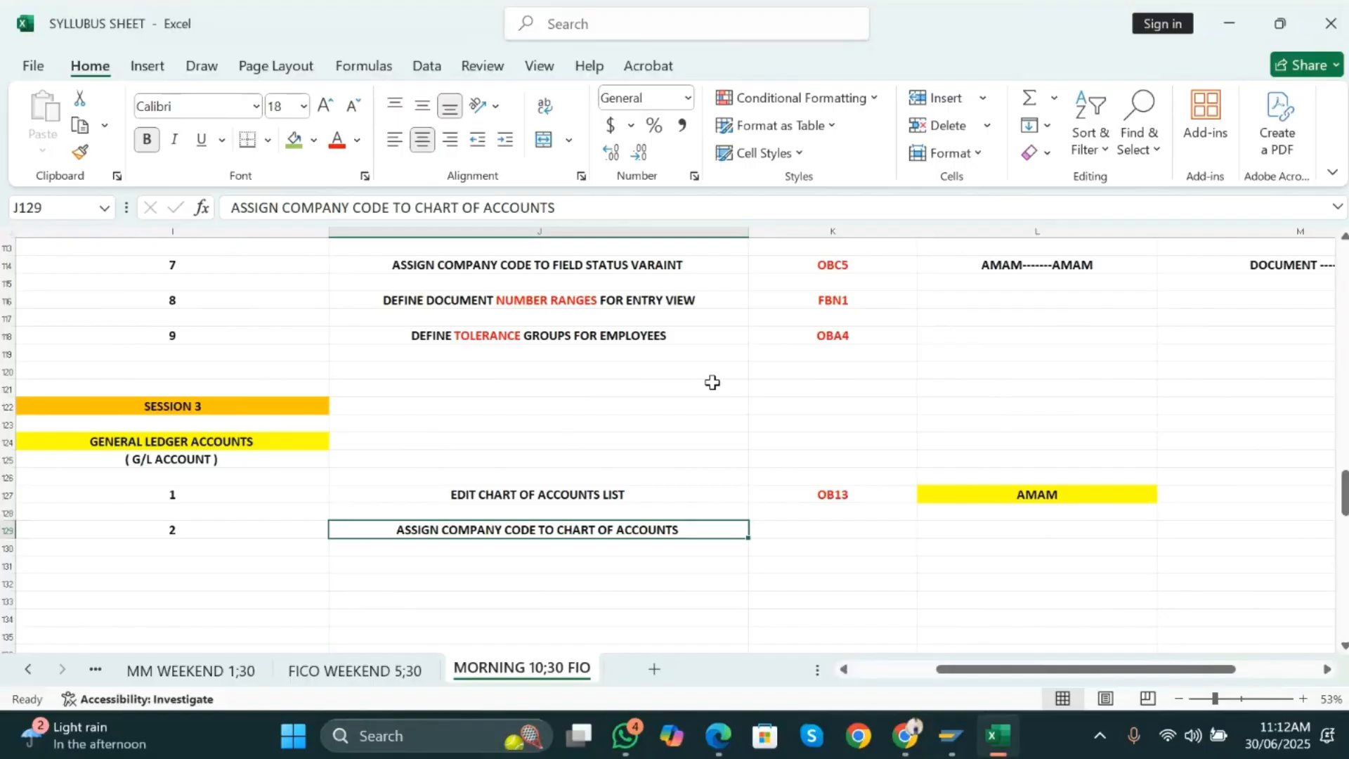
{"action": "key", "text": "Right"}
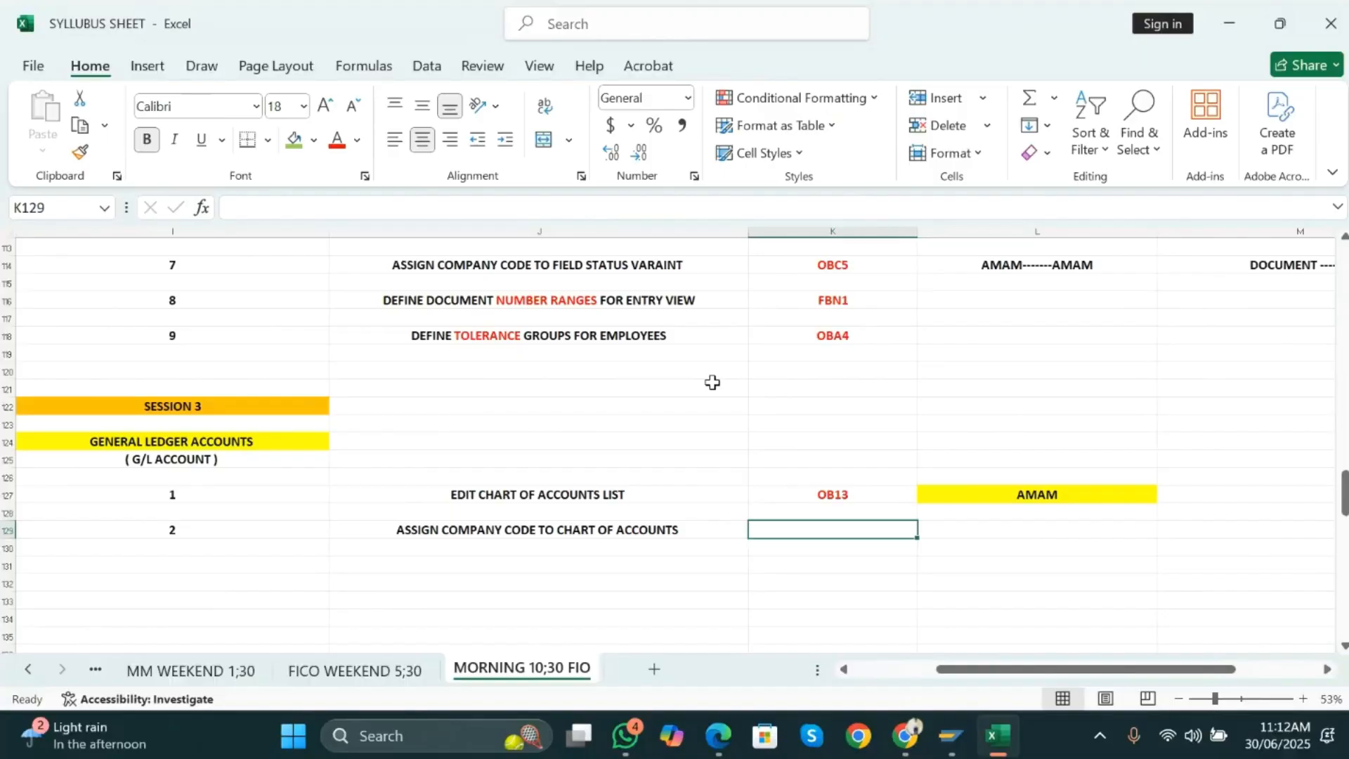
{"action": "type", "text": "O"}
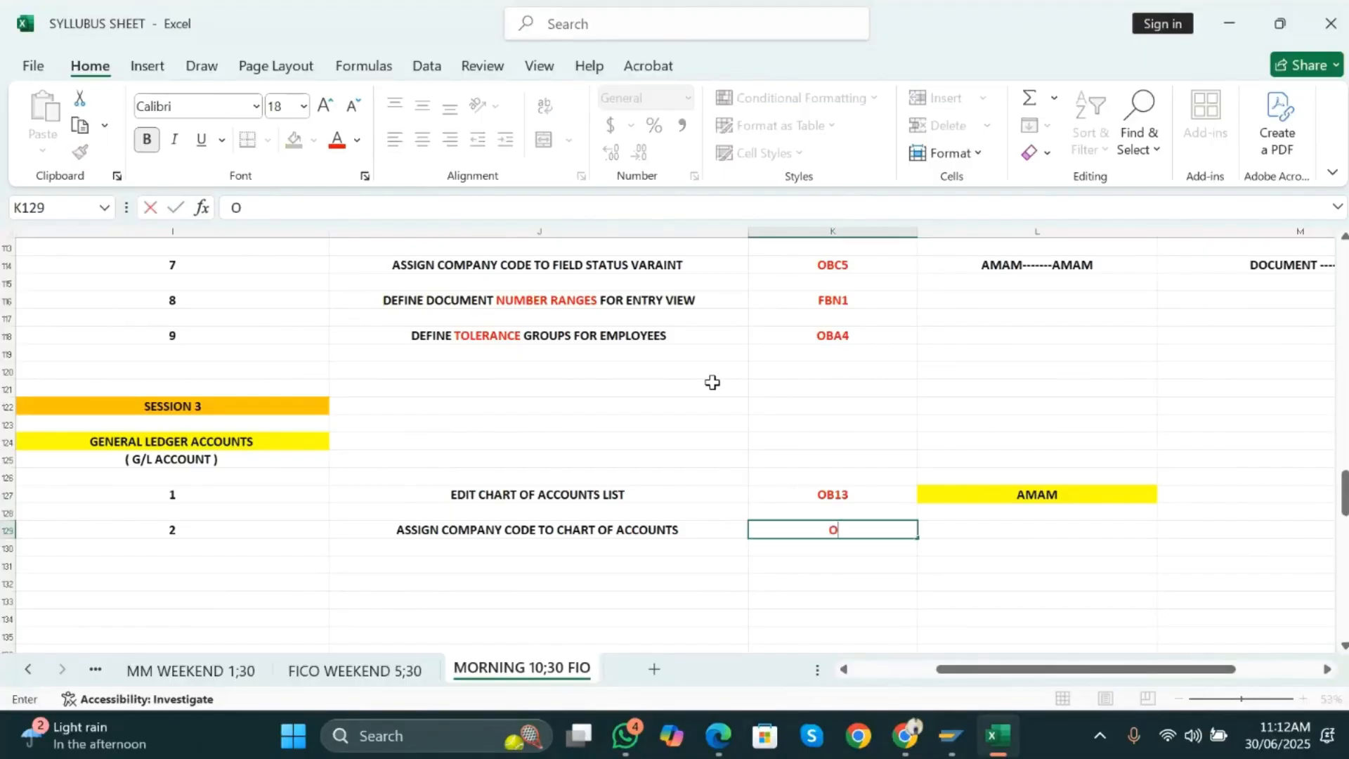
{"action": "type", "text": "B62"}
{"action": "key", "text": "Return"}
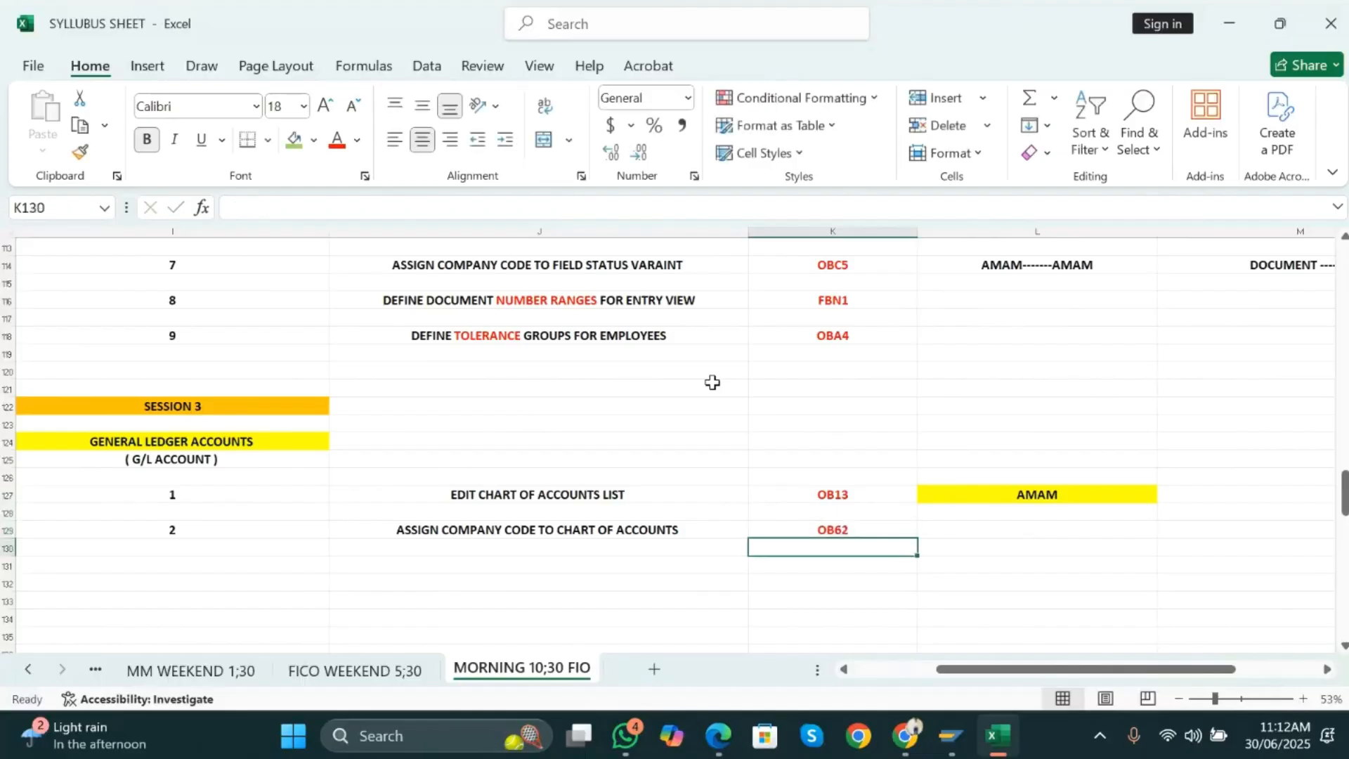
{"action": "key", "text": "alt+Tab"}
{"action": "key", "text": "alt+Tab"}
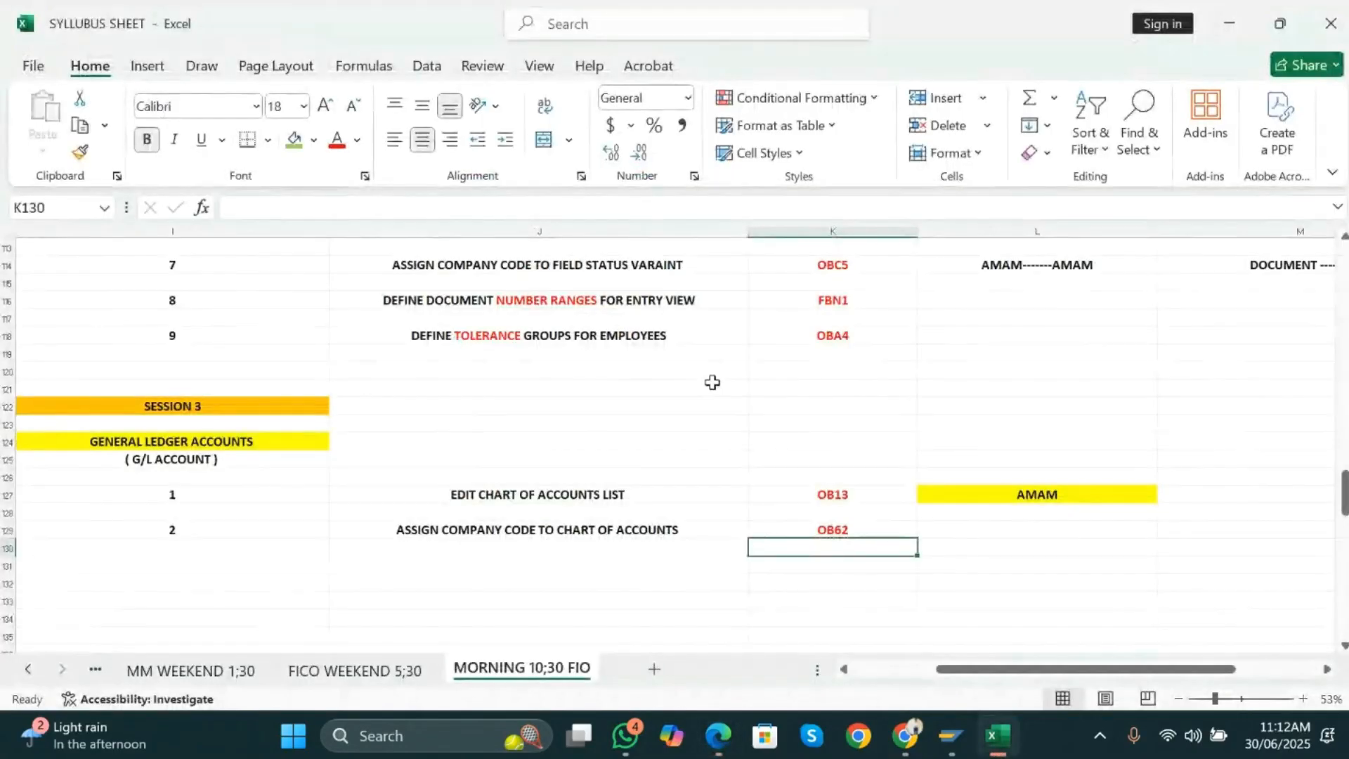
{"action": "key", "text": "Up"}
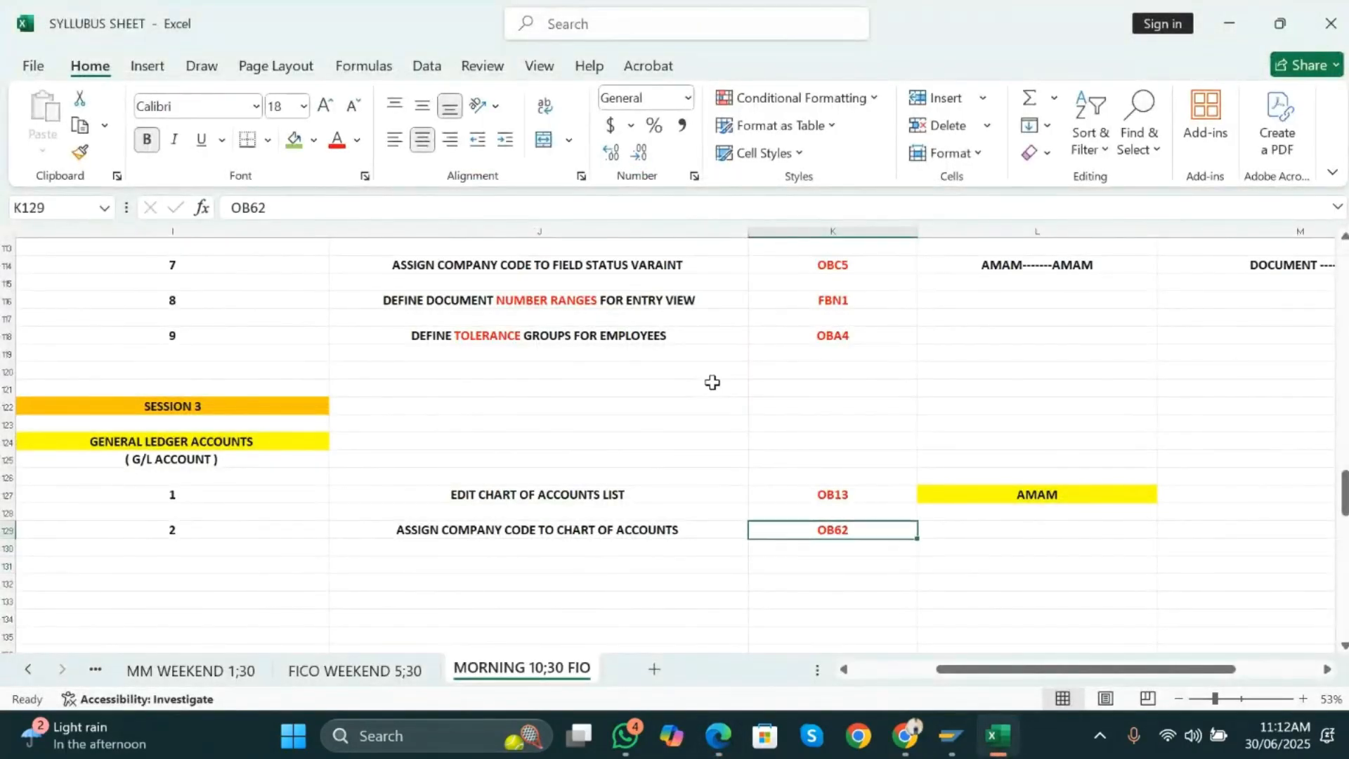
{"action": "key", "text": "Right"}
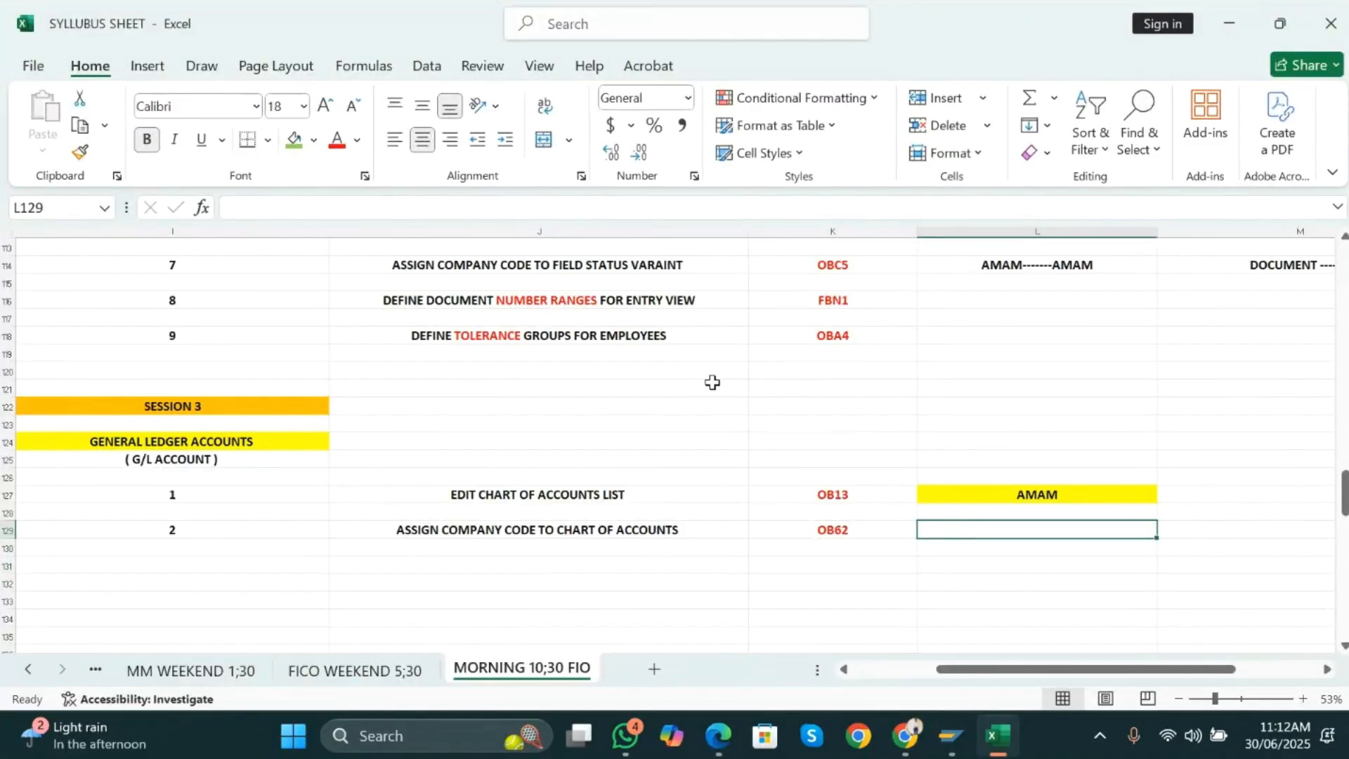
{"action": "key", "text": "Left"}
{"action": "key", "text": "Left"}
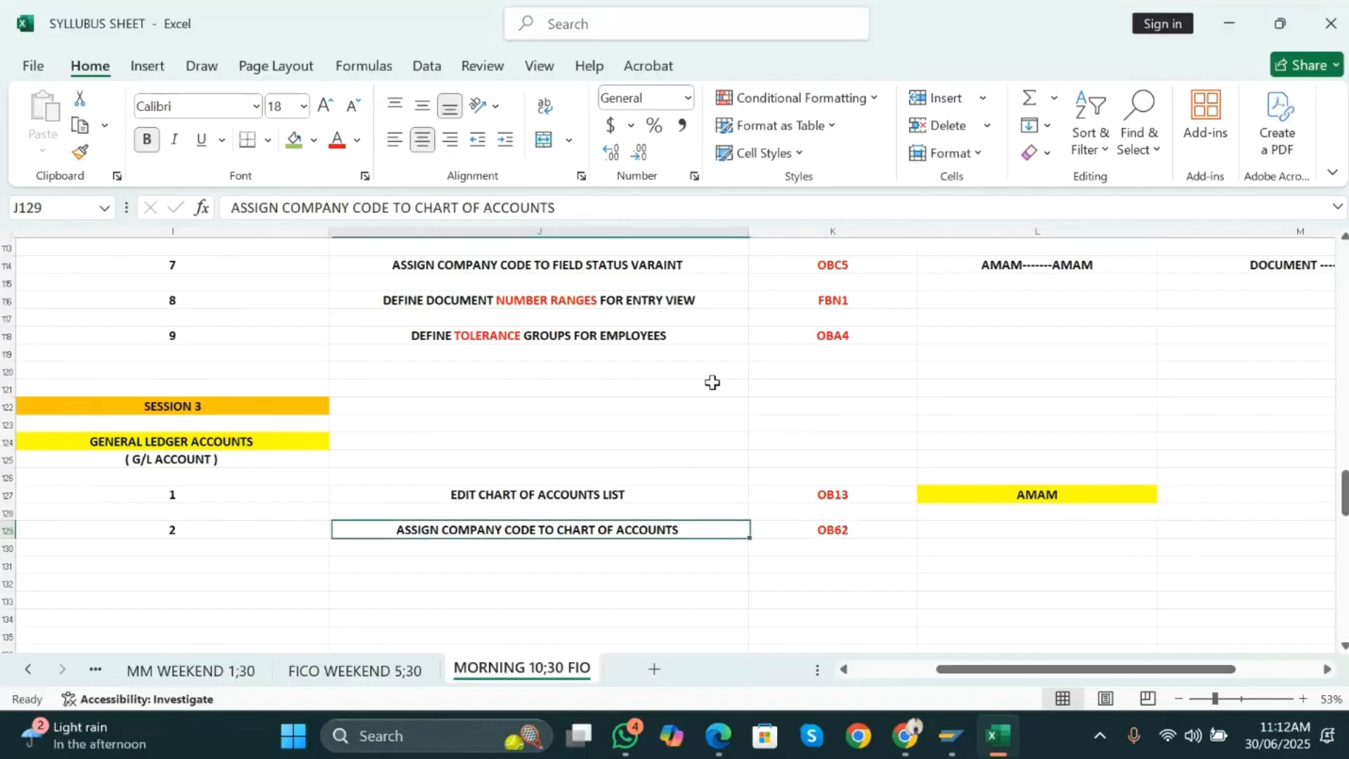
{"action": "key", "text": "Right"}
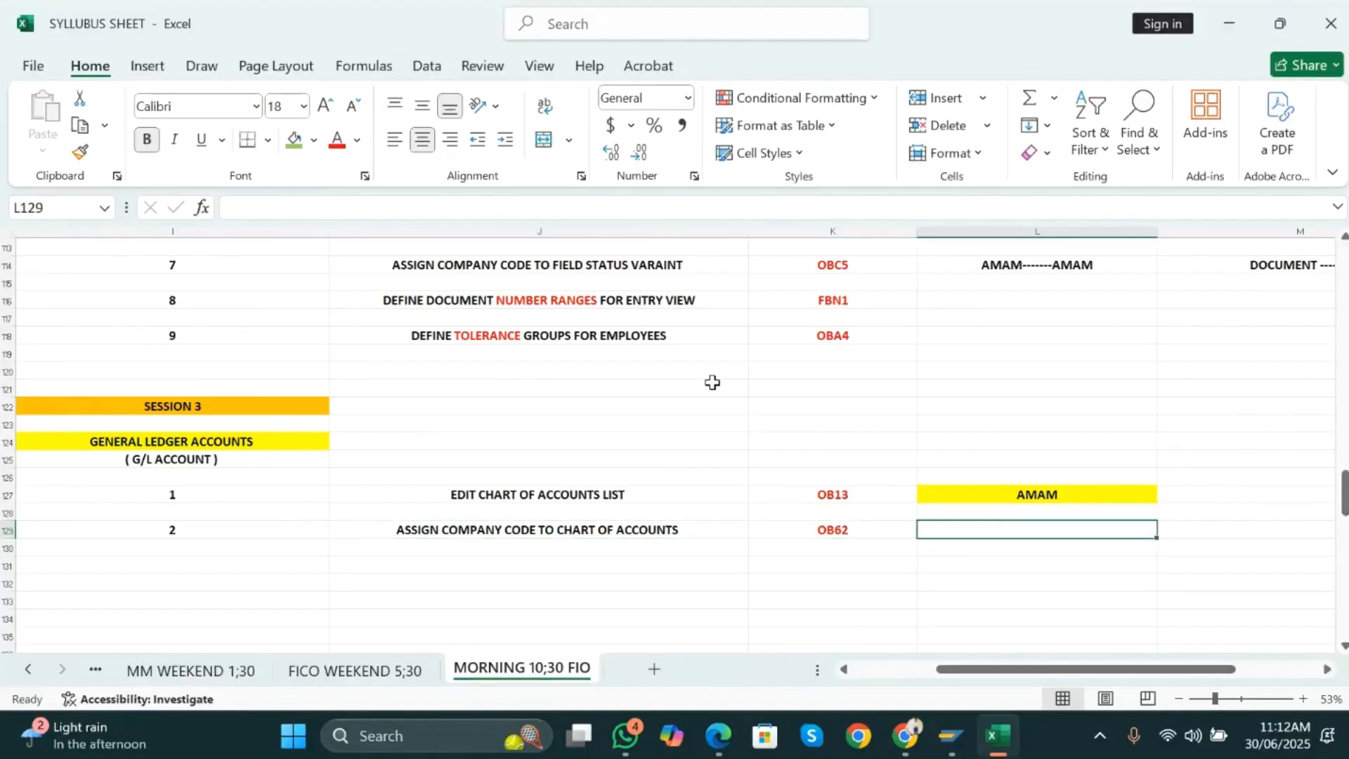
- Switch back to SAP and run transaction OB62 in place of the current one using /NOB62
{"action": "key", "text": "alt+Tab"}
{"action": "key", "text": "alt+Tab"}
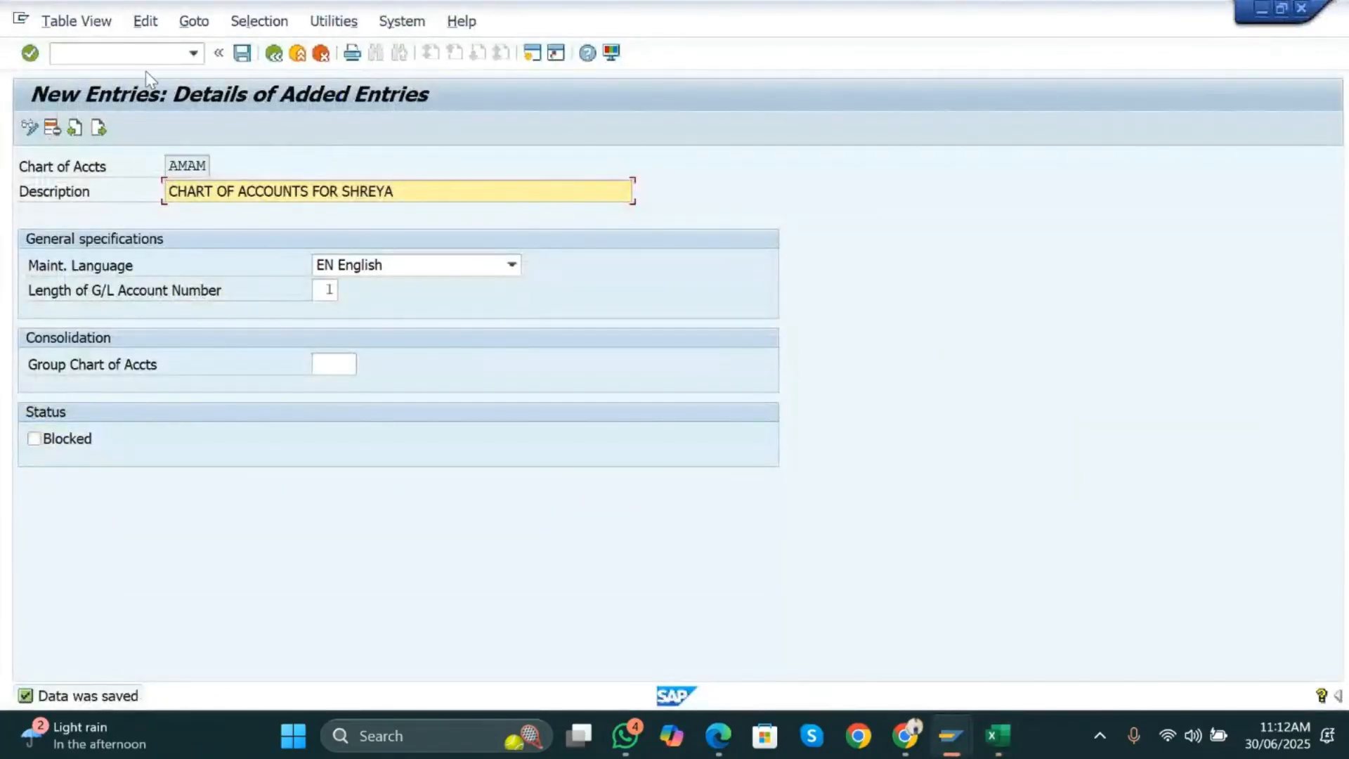
{"action": "left_click", "coordinate": [134, 55]}
{"action": "type", "text": "/NOB62"}
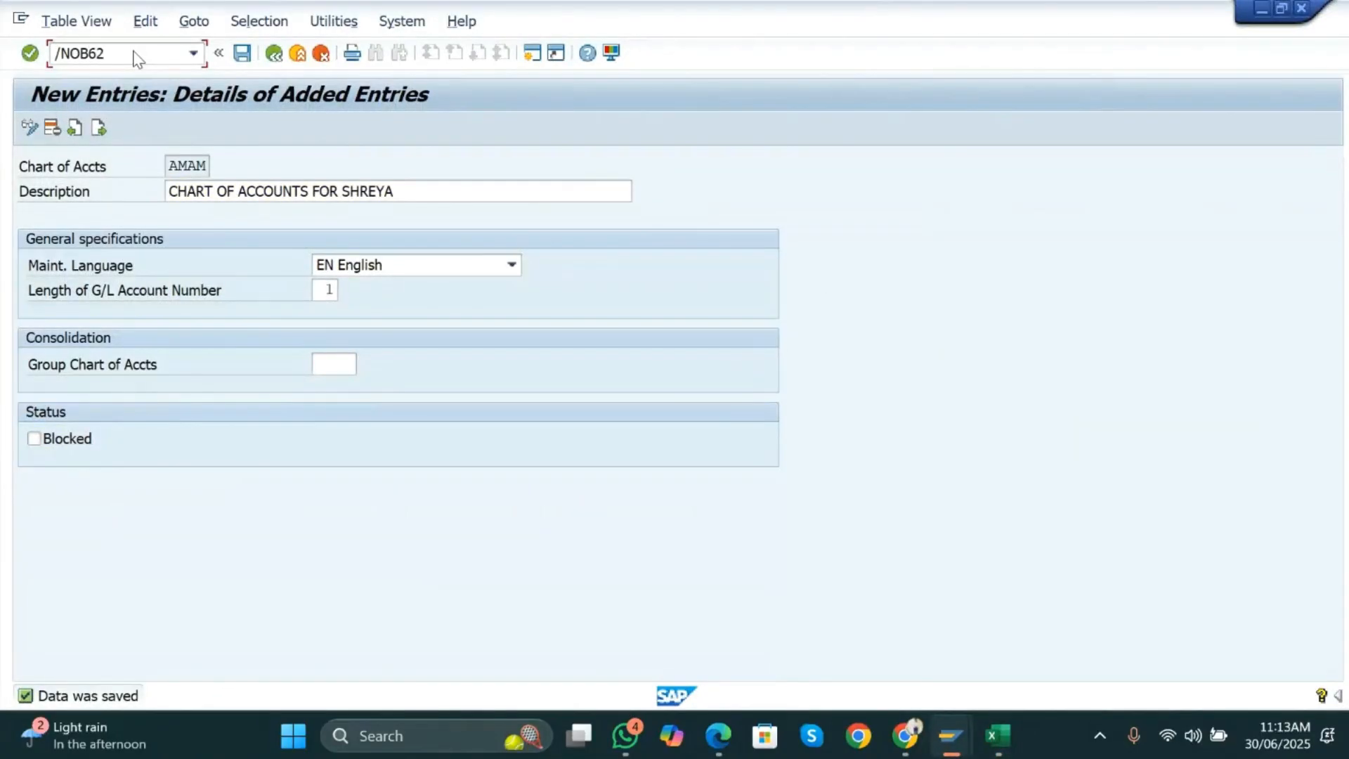
{"action": "key", "text": "Return"}
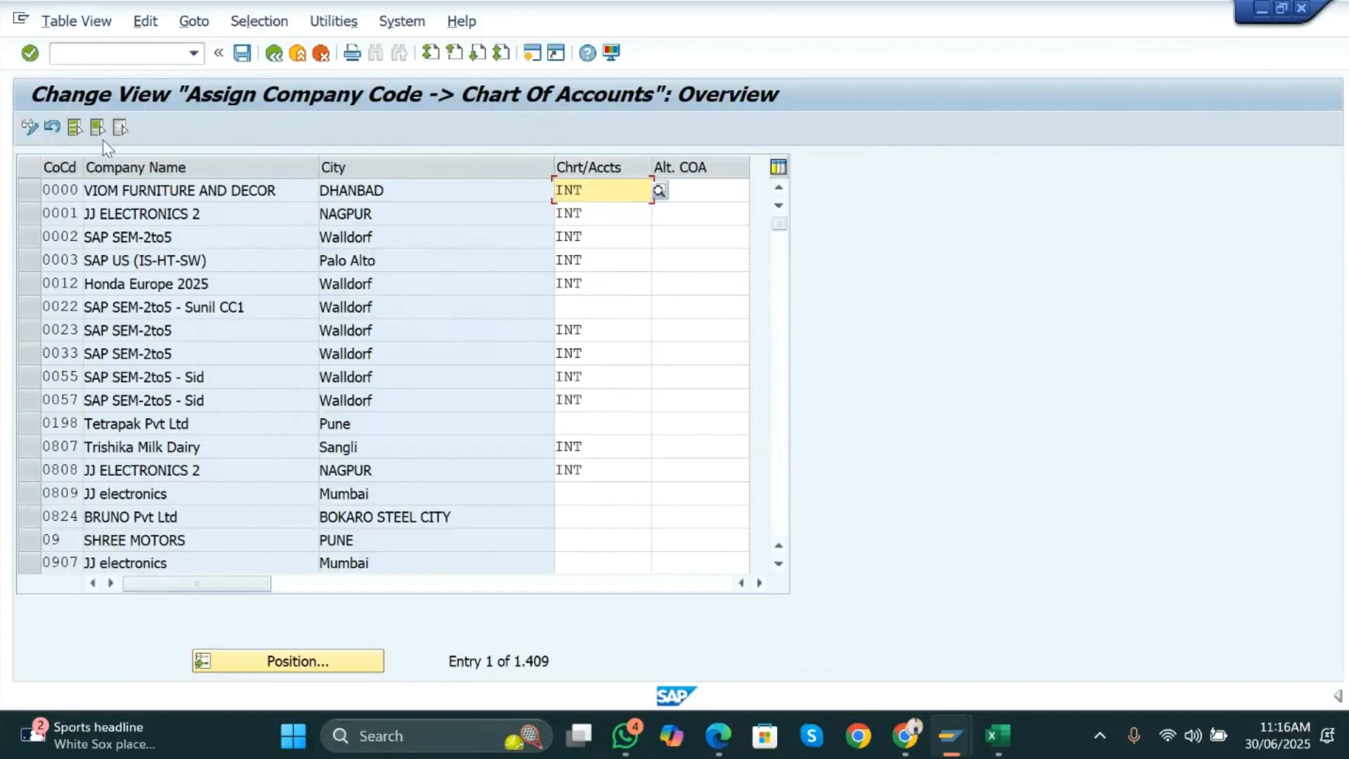
- Find company code AMAM in the assignment list, assign it the chart of accounts AMAM and save
{"action": "left_click", "coordinate": [318, 664]}
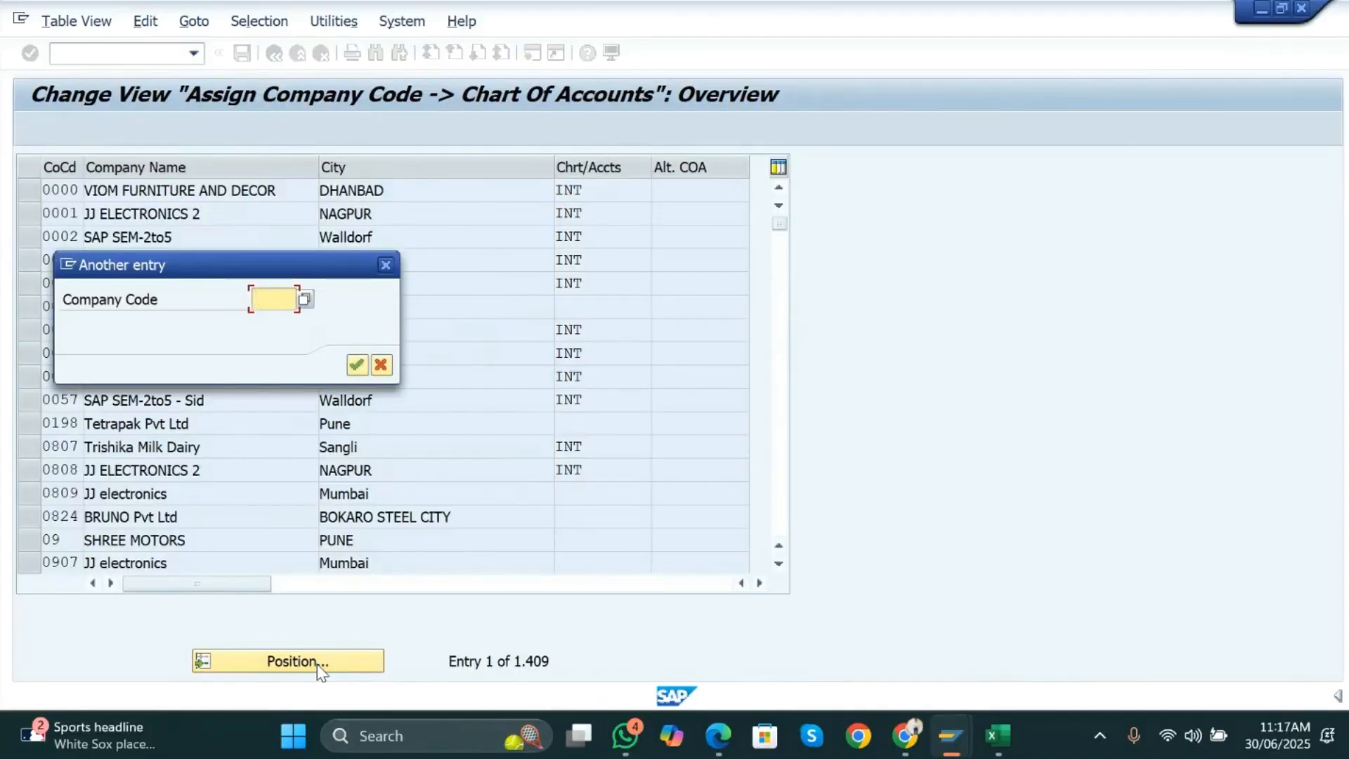
{"action": "type", "text": "AMAM"}
{"action": "key", "text": "Return"}
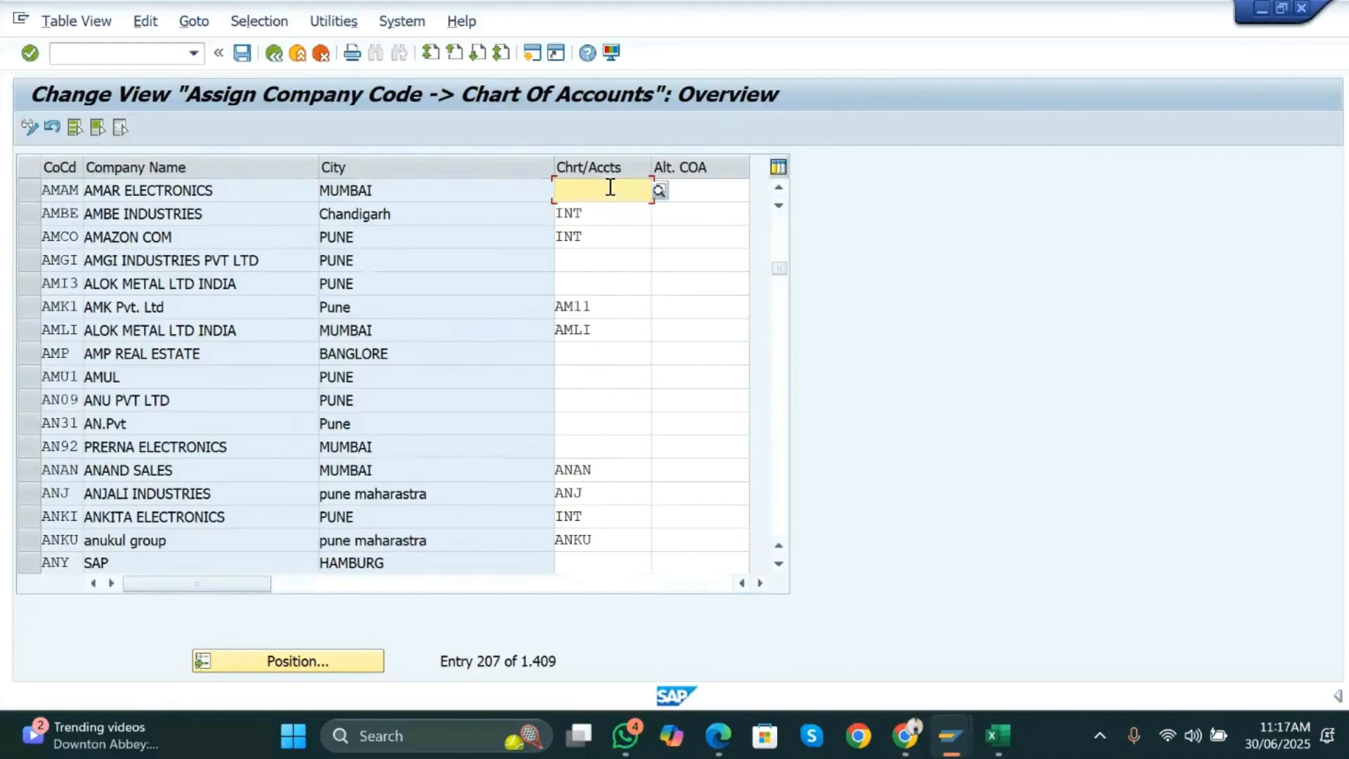
{"action": "type", "text": "AMAM"}
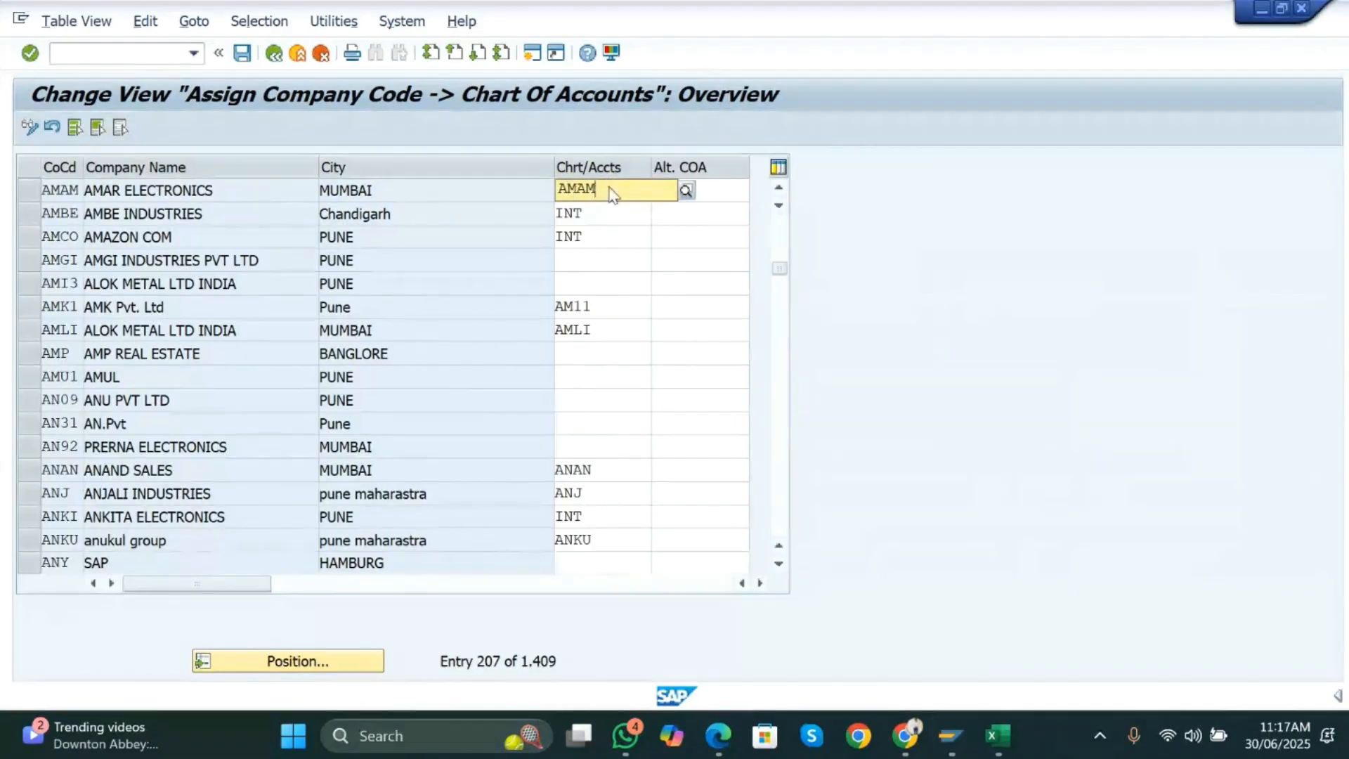
{"action": "left_click", "coordinate": [651, 241]}
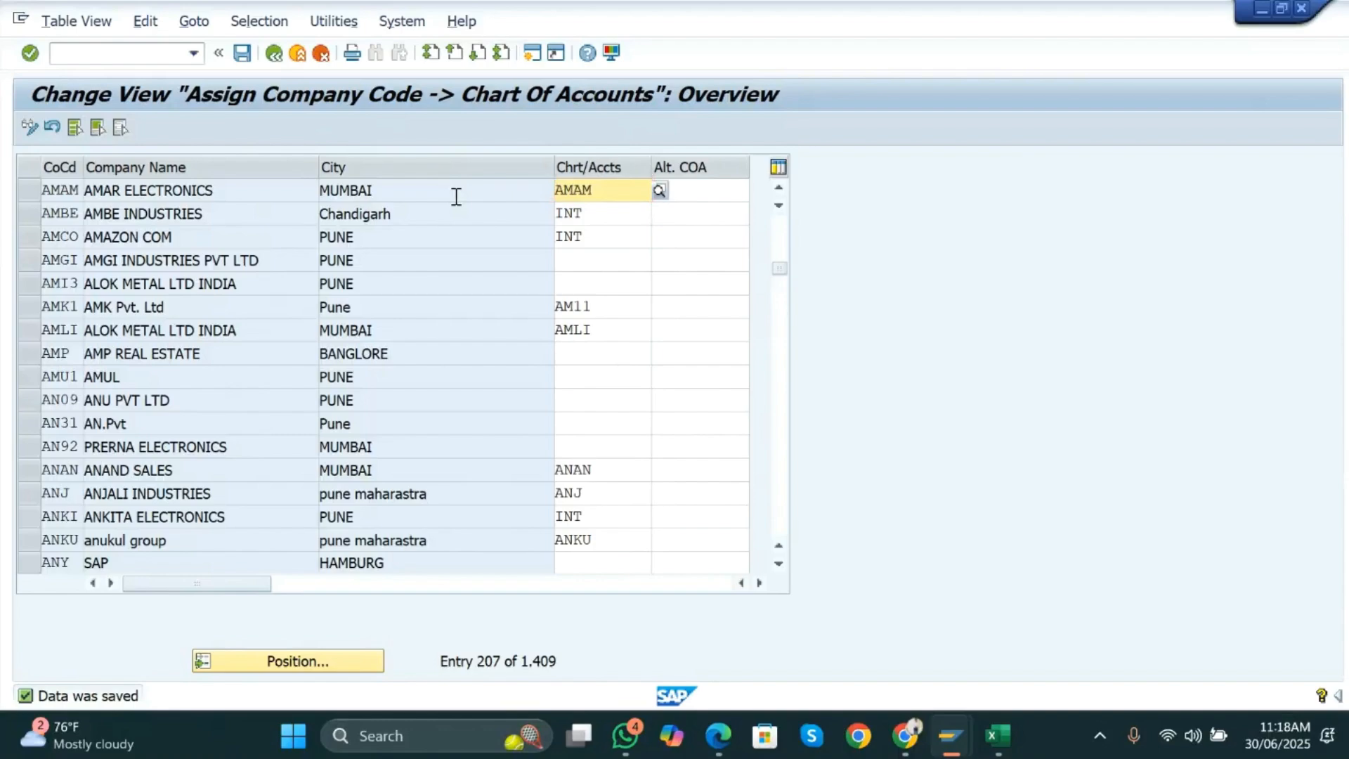
- Switch to the syllabus workbook and examine the exam/technical comparison table, selecting its G/L ACCOUNT cell beside STUDENTS
{"action": "key", "text": "alt+Tab"}
{"action": "scroll", "coordinate": [264, 373], "scroll_direction": "left", "scroll_amount": 5}
{"action": "scroll", "coordinate": [264, 373], "scroll_direction": "left", "scroll_amount": 3}
{"action": "scroll", "coordinate": [364, 495], "scroll_direction": "right", "scroll_amount": 4}
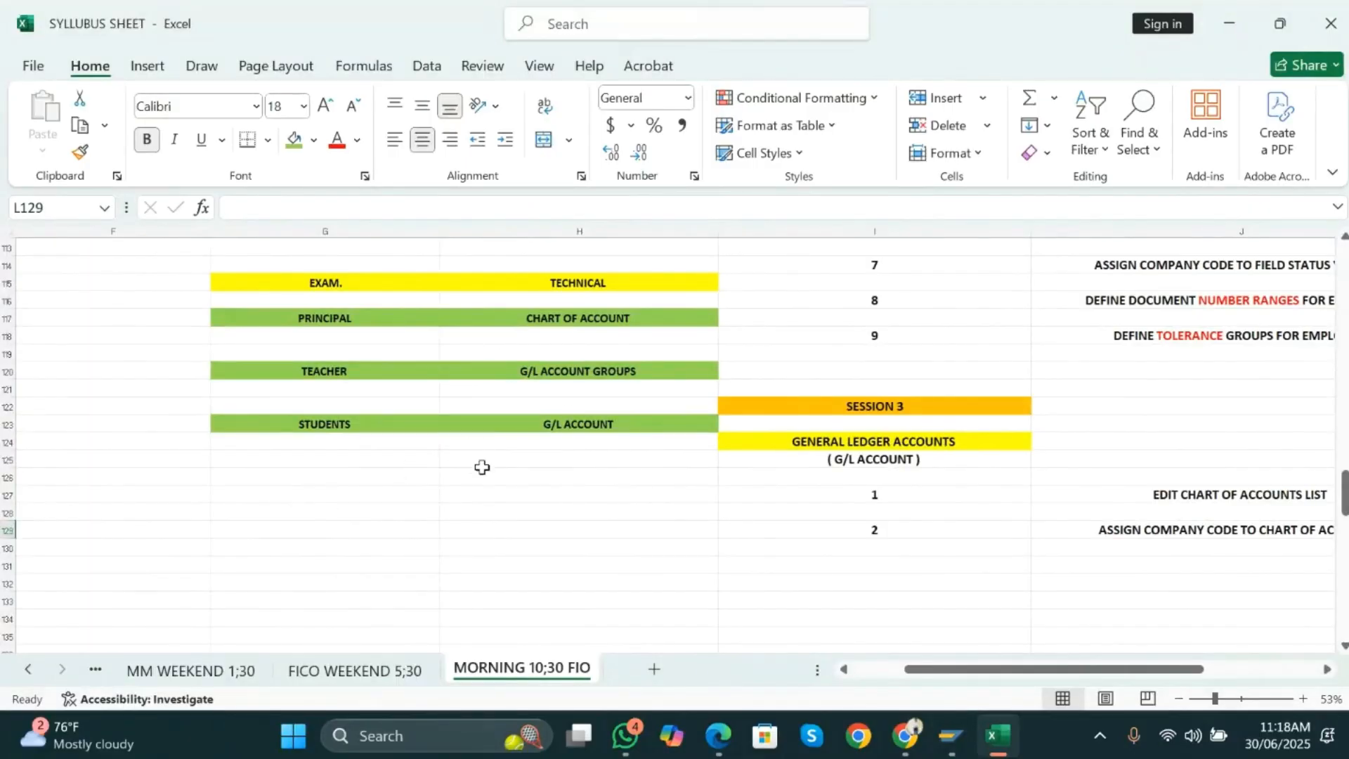
{"action": "scroll", "coordinate": [571, 442], "scroll_direction": "up", "scroll_amount": 2, "text": "ctrl"}
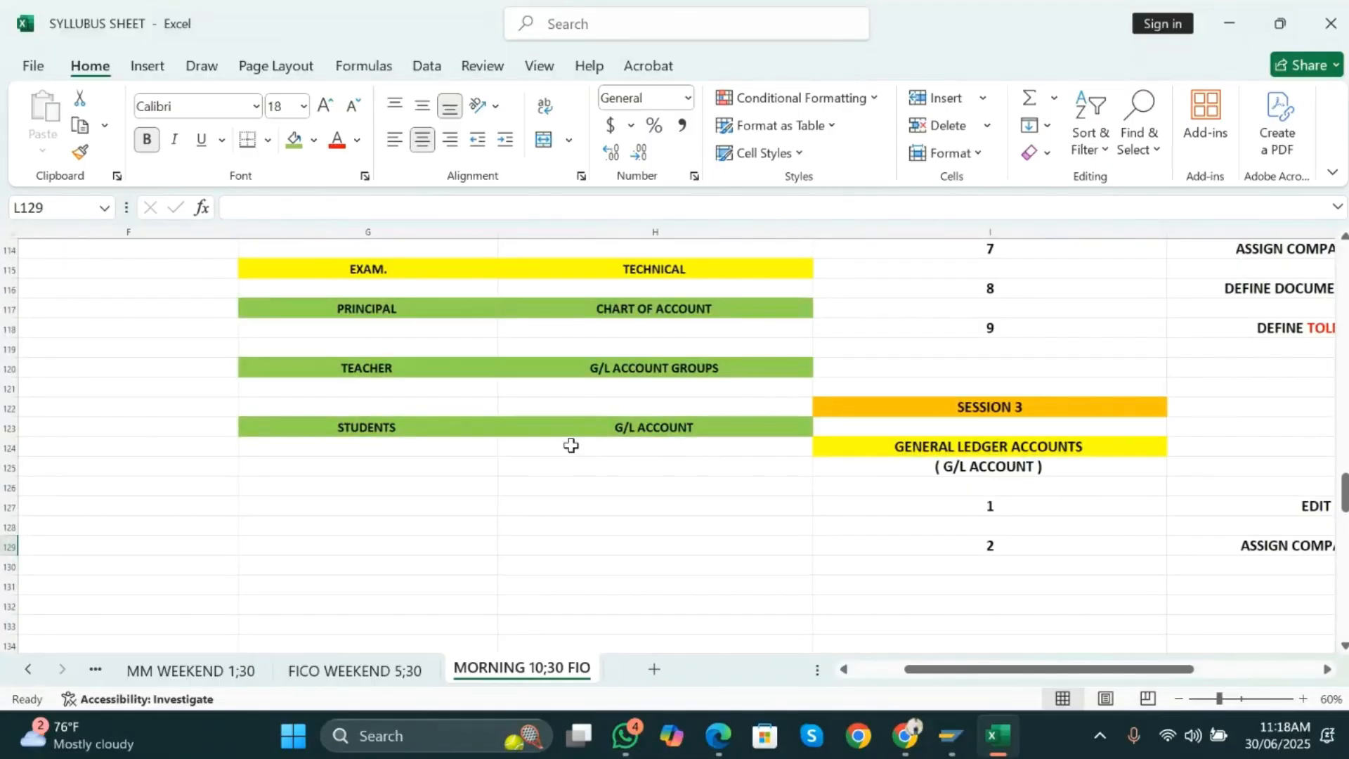
{"action": "left_click", "coordinate": [636, 423]}
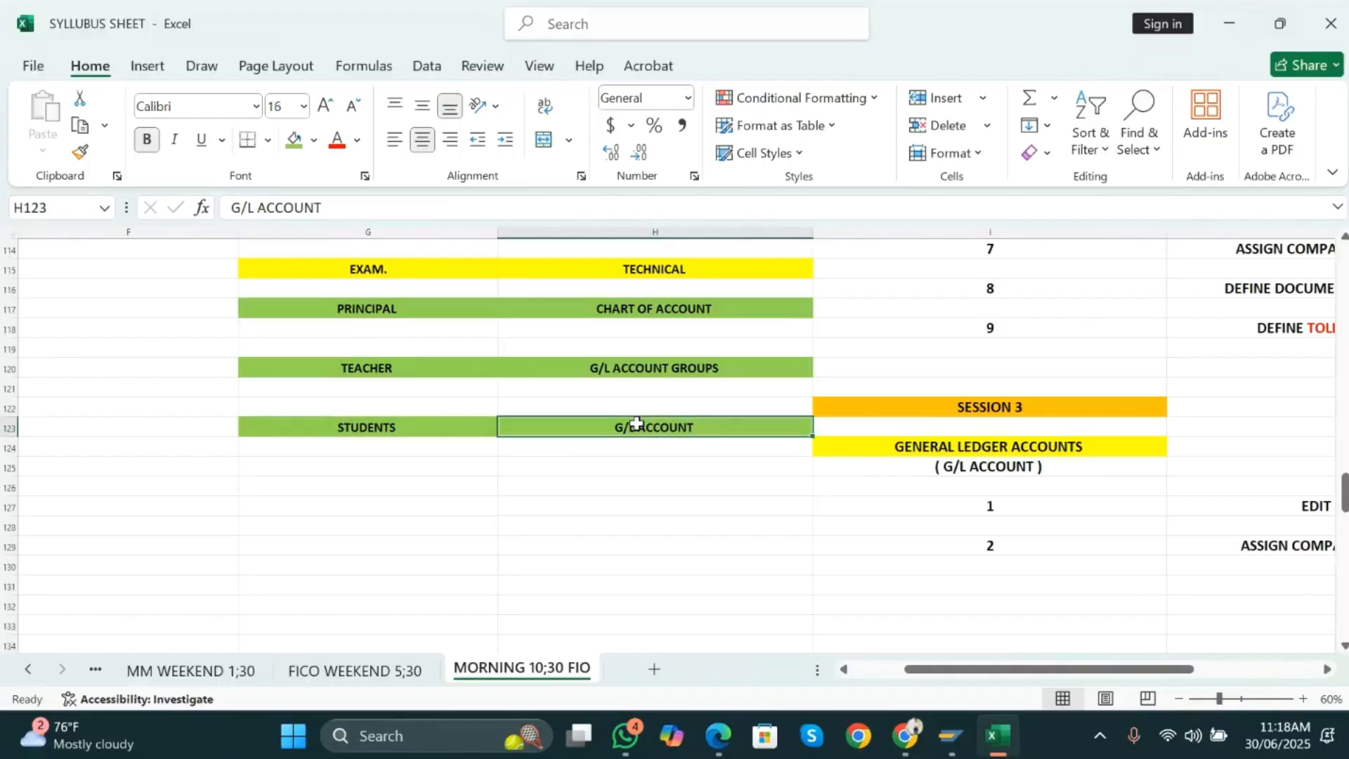
- Examine how the comparison table pairs principal, teacher and students with chart of account, G/L account groups and G/L account
{"action": "left_click", "coordinate": [659, 303]}
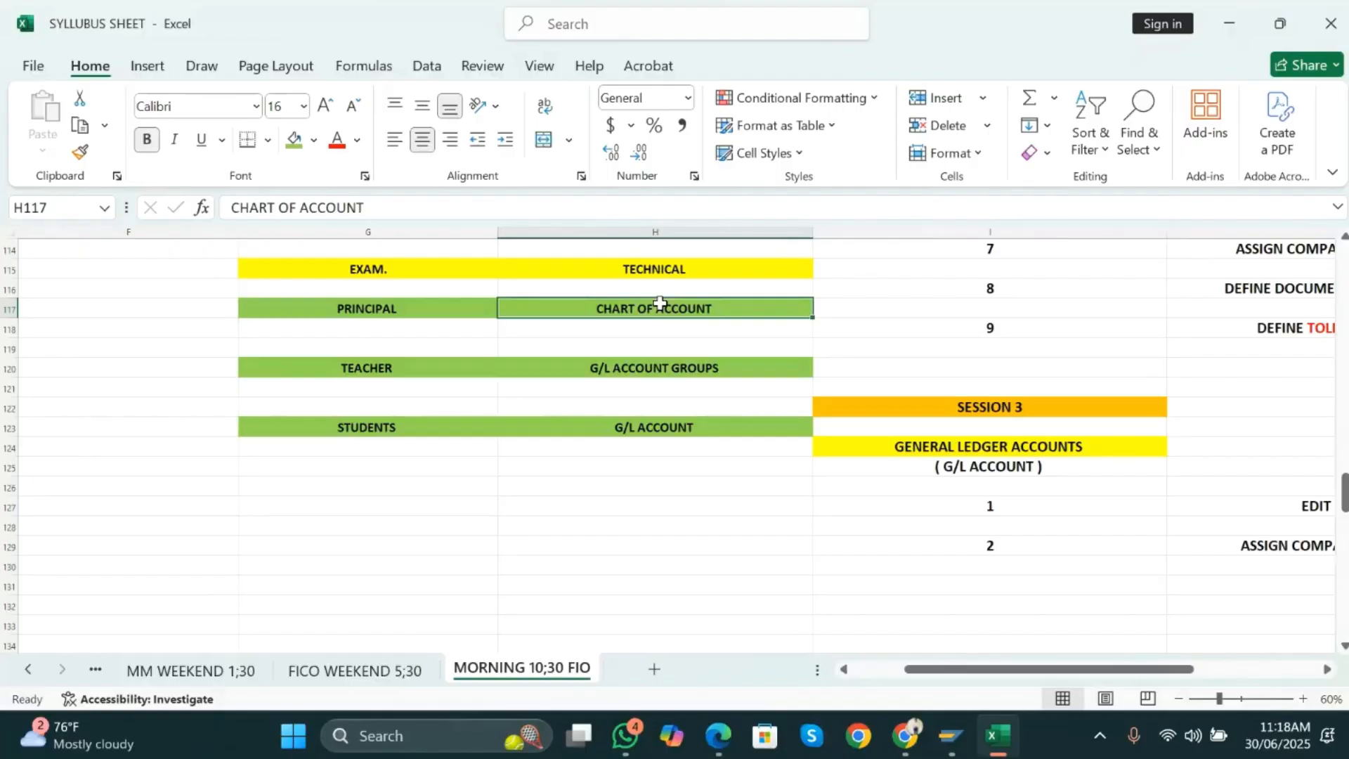
{"action": "left_click", "coordinate": [644, 429]}
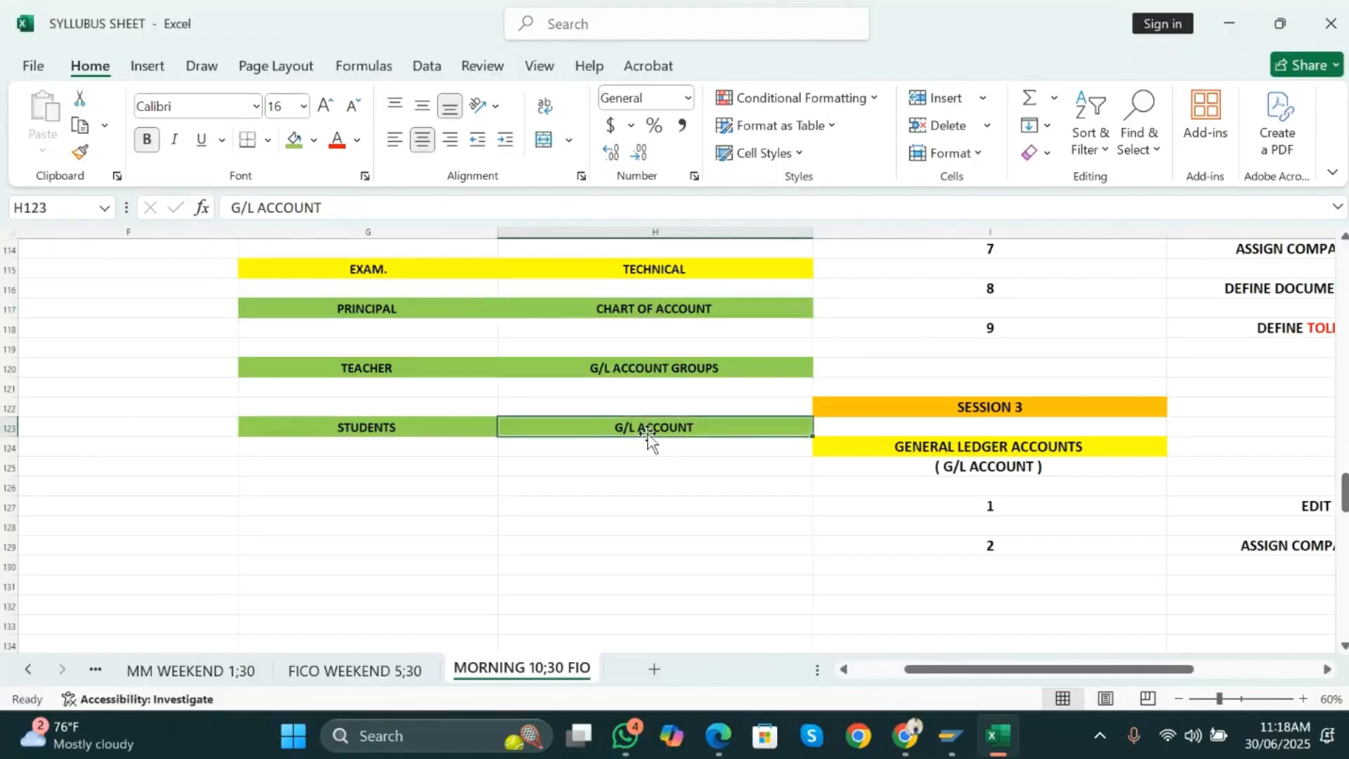
{"action": "left_click", "coordinate": [662, 373]}
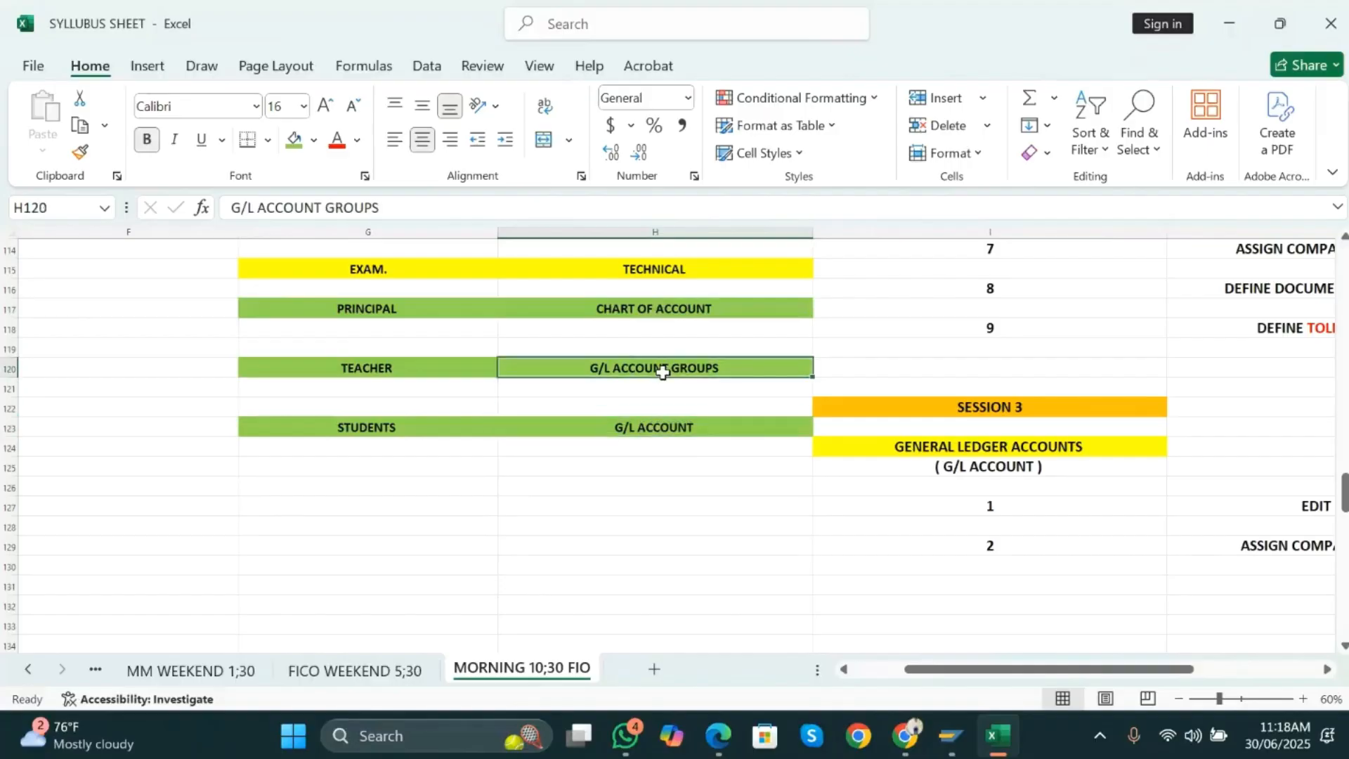
{"action": "left_click", "coordinate": [376, 427]}
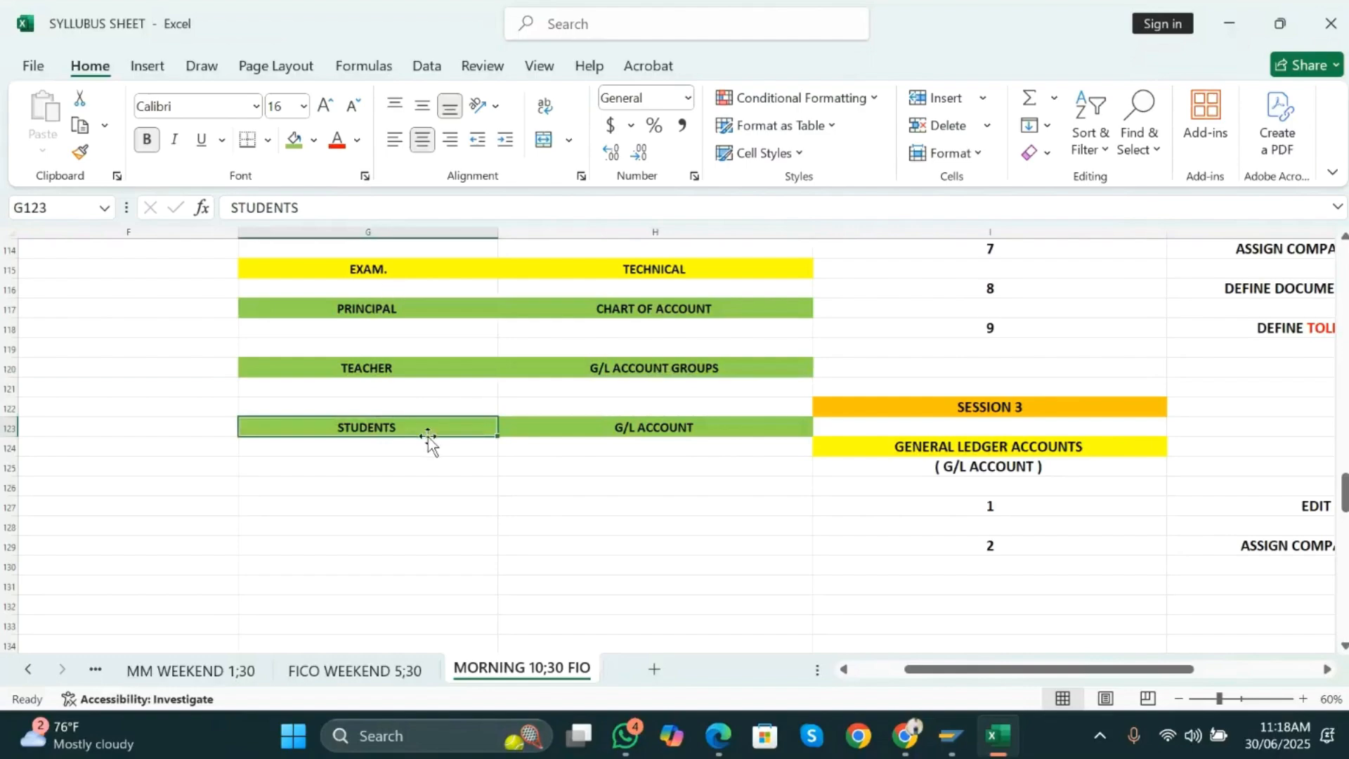
{"action": "left_click", "coordinate": [429, 374]}
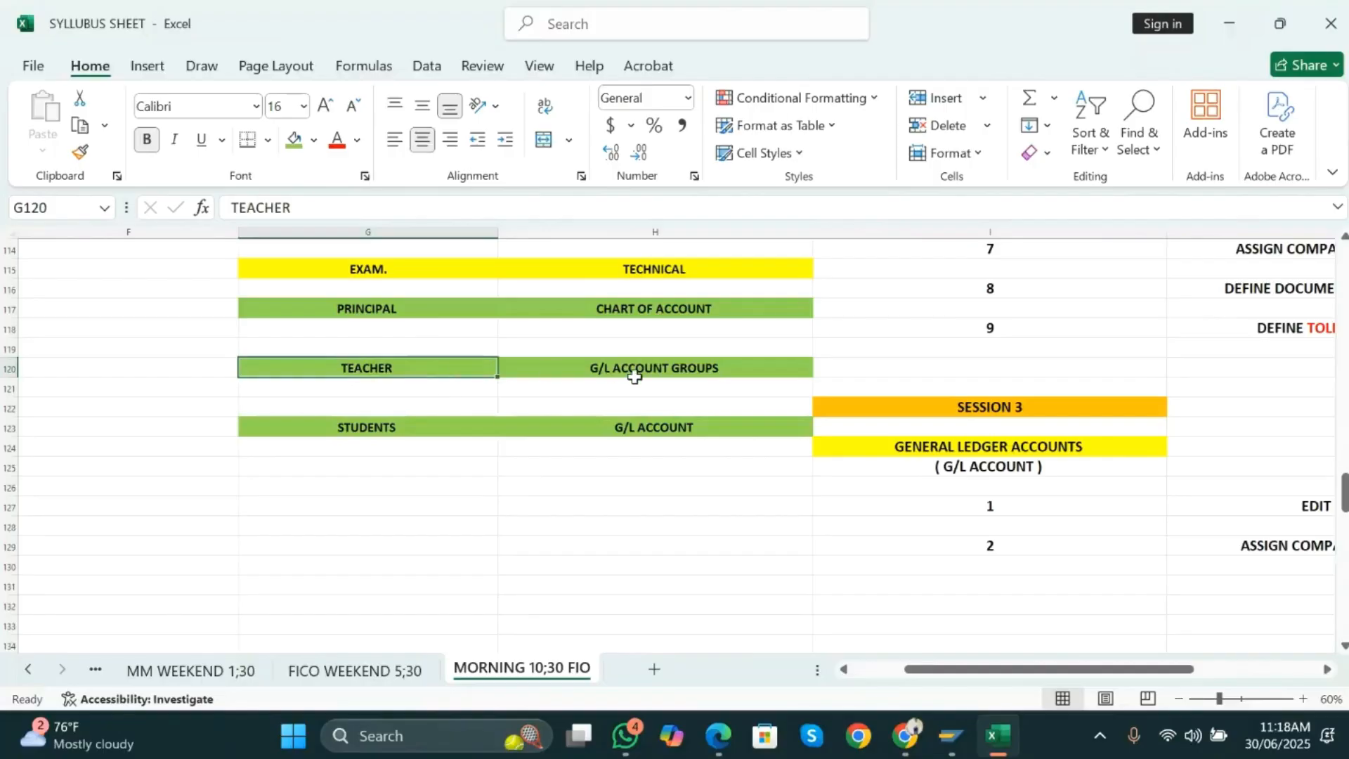
{"action": "left_click", "coordinate": [662, 371]}
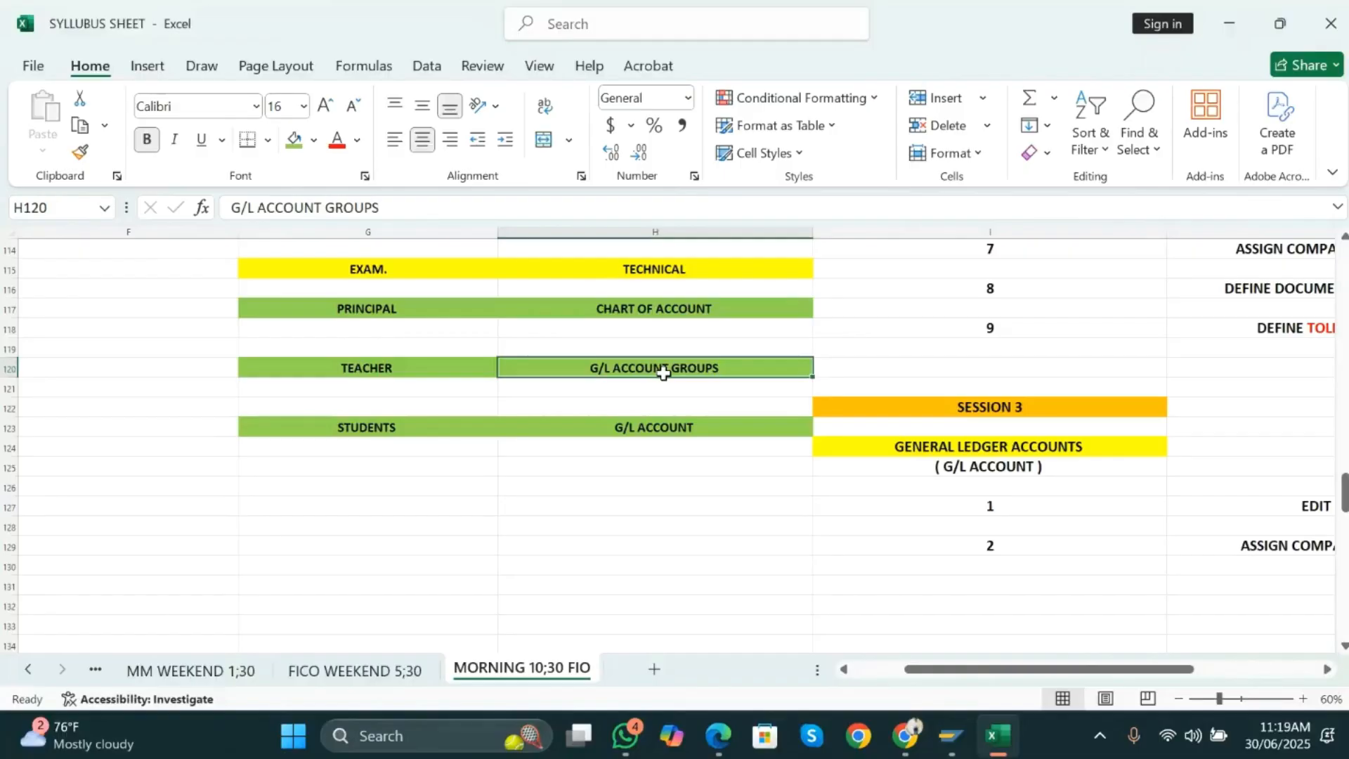
- Enter the topic number 3 in cell I131 of the Session 3 list
{"action": "scroll", "coordinate": [892, 456], "scroll_direction": "down", "scroll_amount": 2}
{"action": "scroll", "coordinate": [892, 457], "scroll_direction": "right", "scroll_amount": 2}
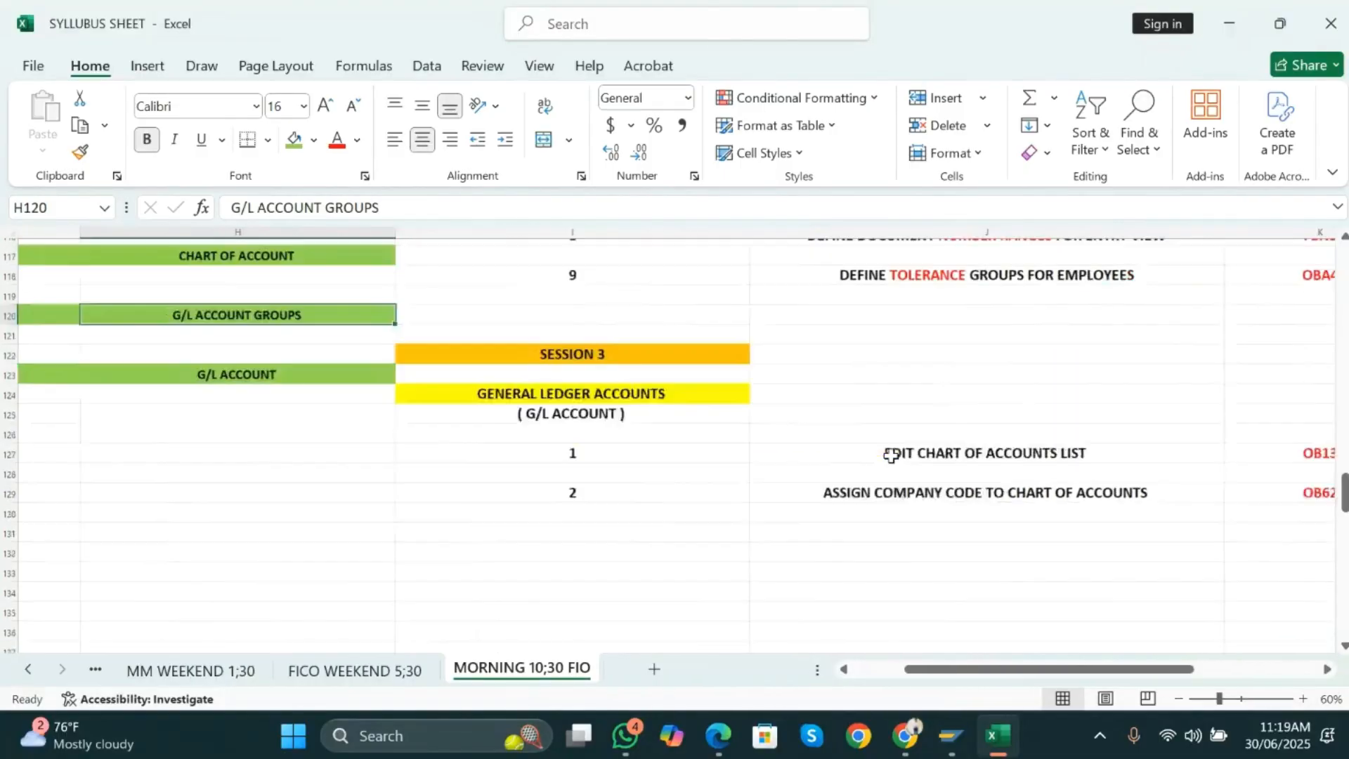
{"action": "left_click", "coordinate": [558, 479]}
{"action": "type", "text": "3"}
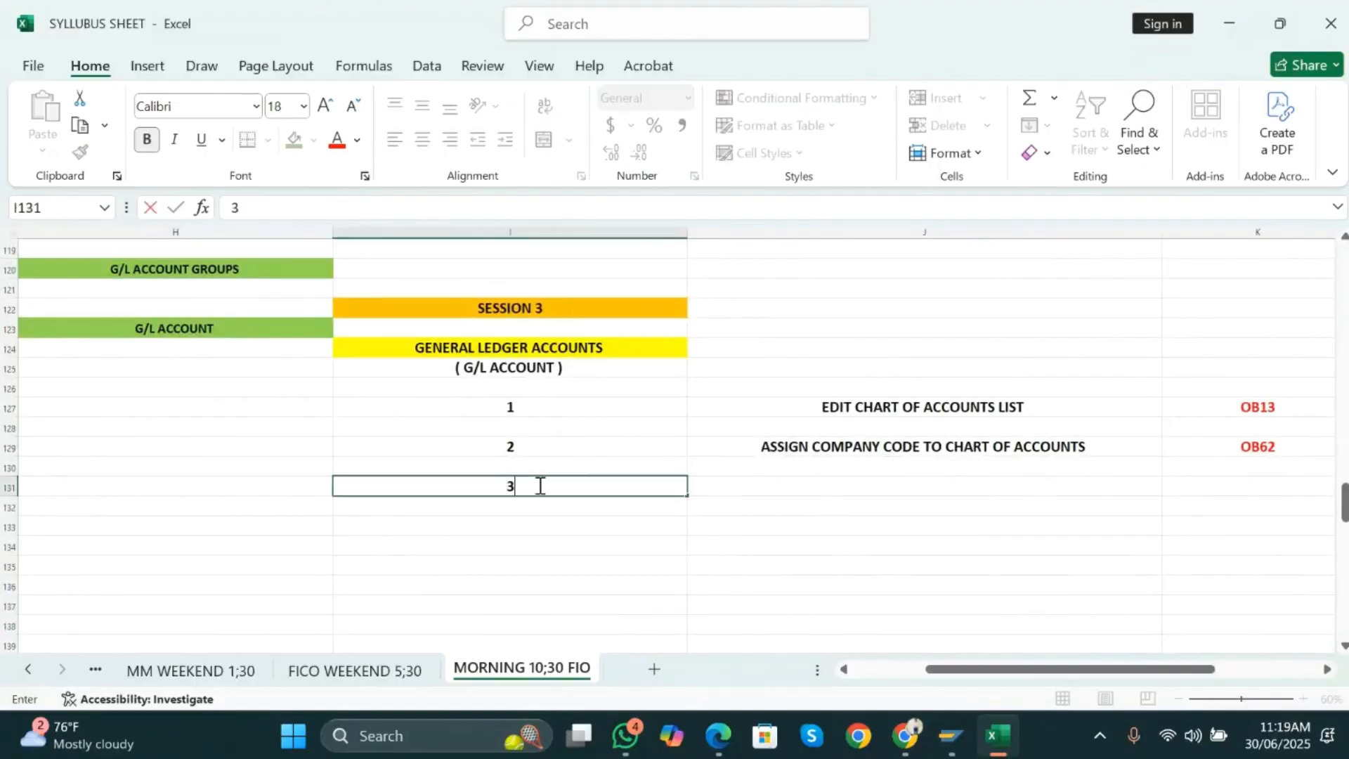
{"action": "key", "text": "Tab"}
- Check the General Ledger PDF notes for the next topic and enter DEFINE ACCOUNT GROUP in cell J131 of the syllabus workbook
{"action": "key", "text": "alt+Tab"}
{"action": "key", "text": "Tab"}
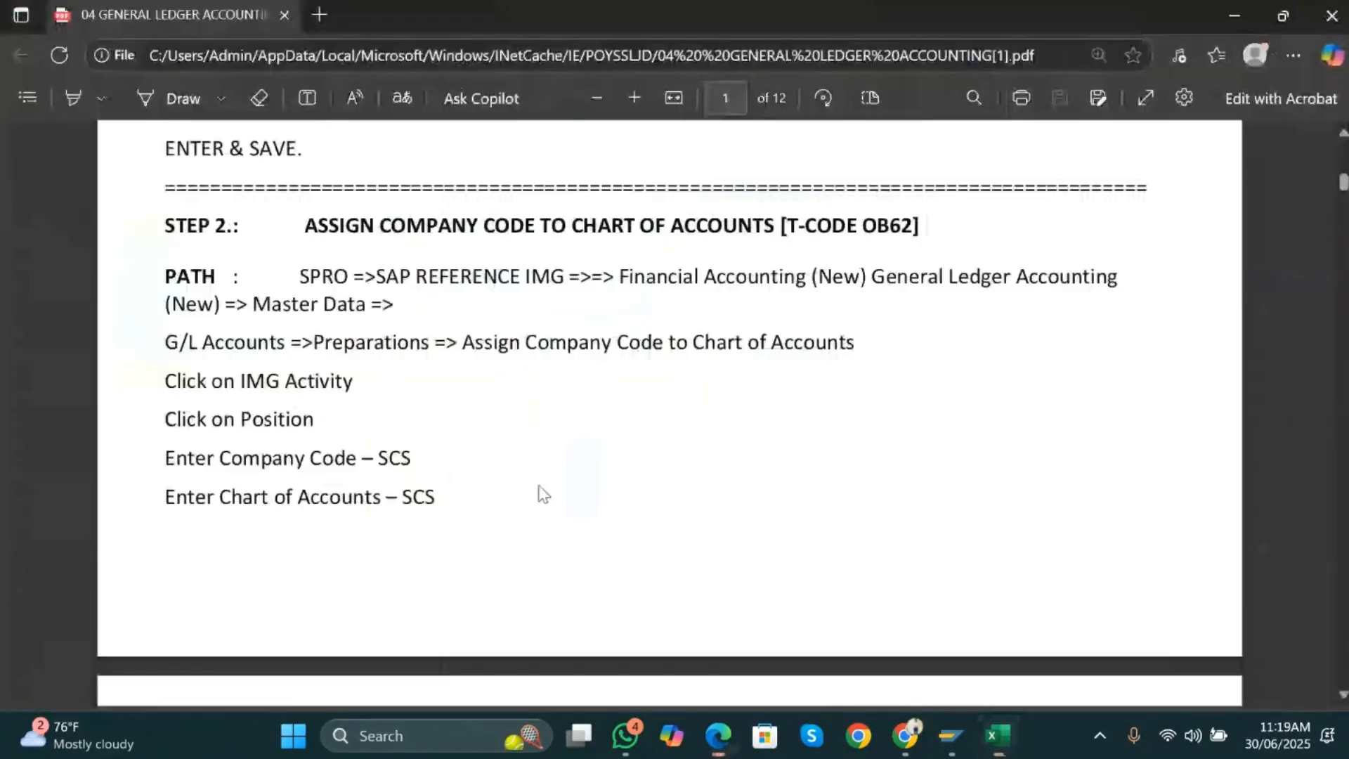
{"action": "scroll", "coordinate": [518, 556], "scroll_direction": "down", "scroll_amount": 5}
{"action": "key", "text": "alt+Tab"}
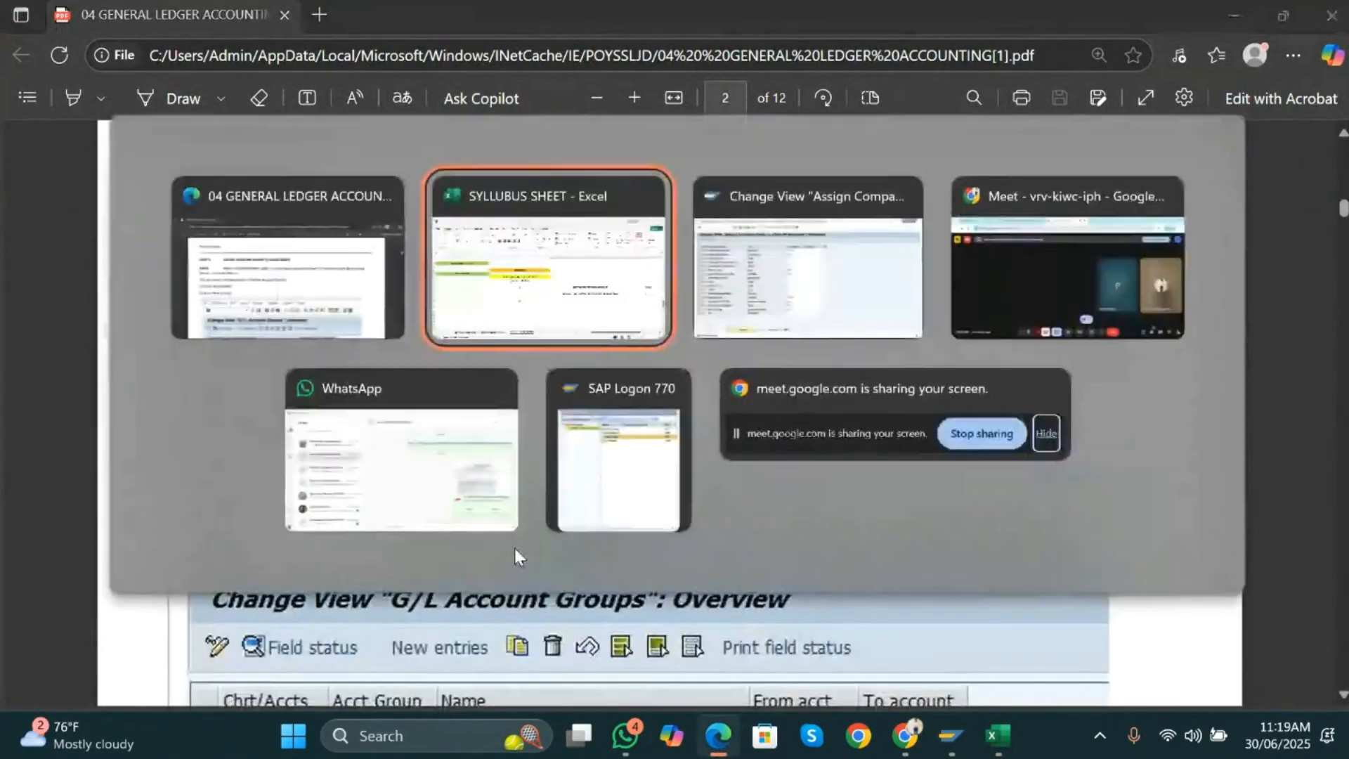
{"action": "type", "text": "DEFINE "}
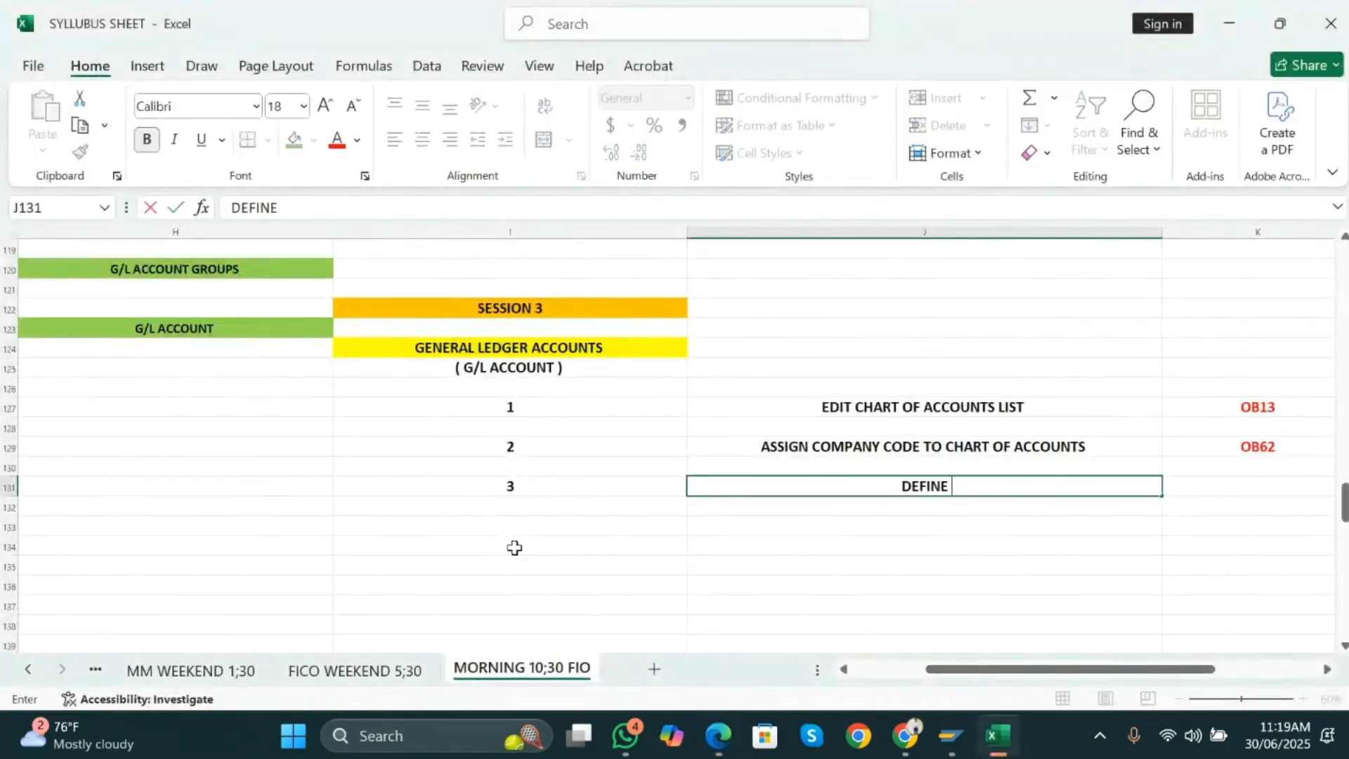
{"action": "type", "text": "ACCOUNT GROUP"}
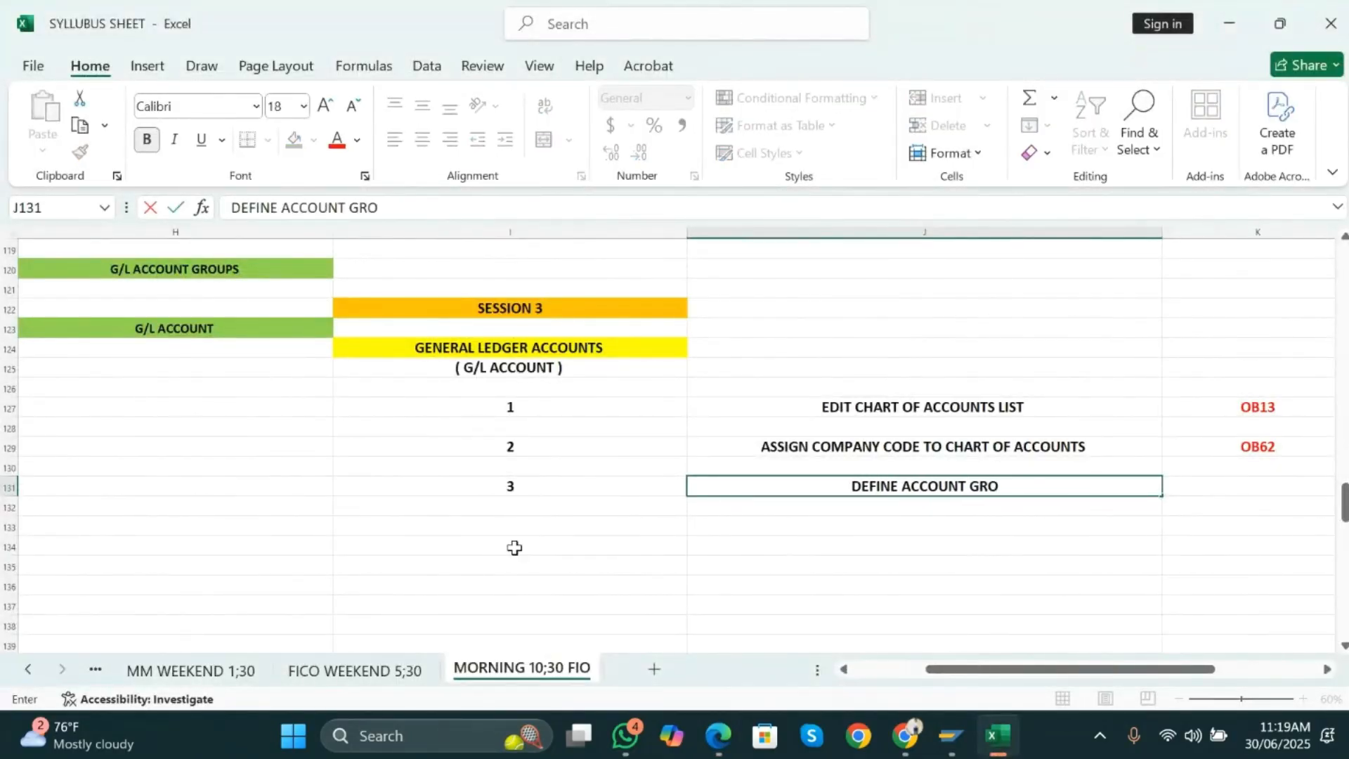
{"action": "key", "text": "Return"}
- Delete the old block of notes on company code, tolerance group and financial year starting at cell O119
{"action": "key", "text": "Right"}
{"action": "key", "text": "Right"}
{"action": "key", "text": "Right"}
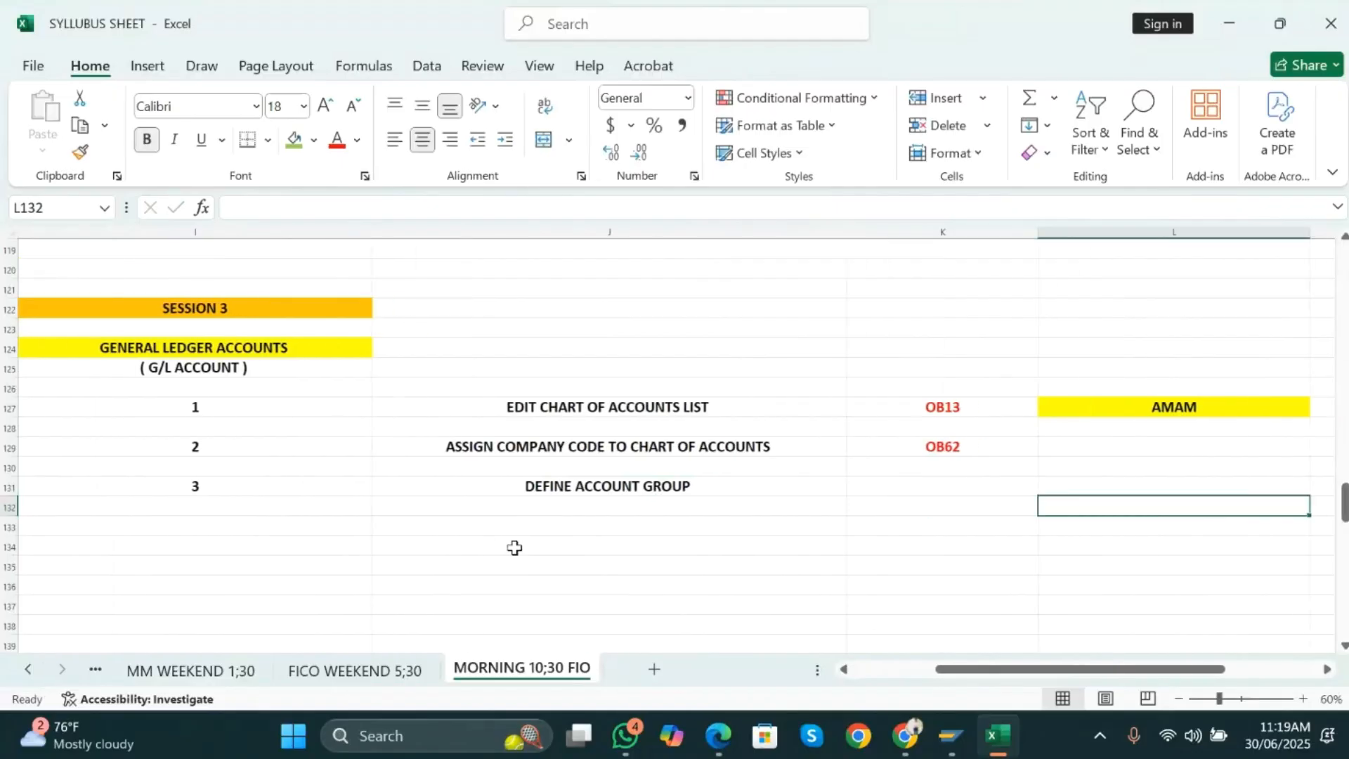
{"action": "key", "text": "Left"}
{"action": "key", "text": "Left"}
{"action": "key", "text": "Left"}
{"action": "key", "text": "Right"}
{"action": "key", "text": "Right"}
{"action": "key", "text": "Right"}
{"action": "key", "text": "Right"}
{"action": "key", "text": "Right"}
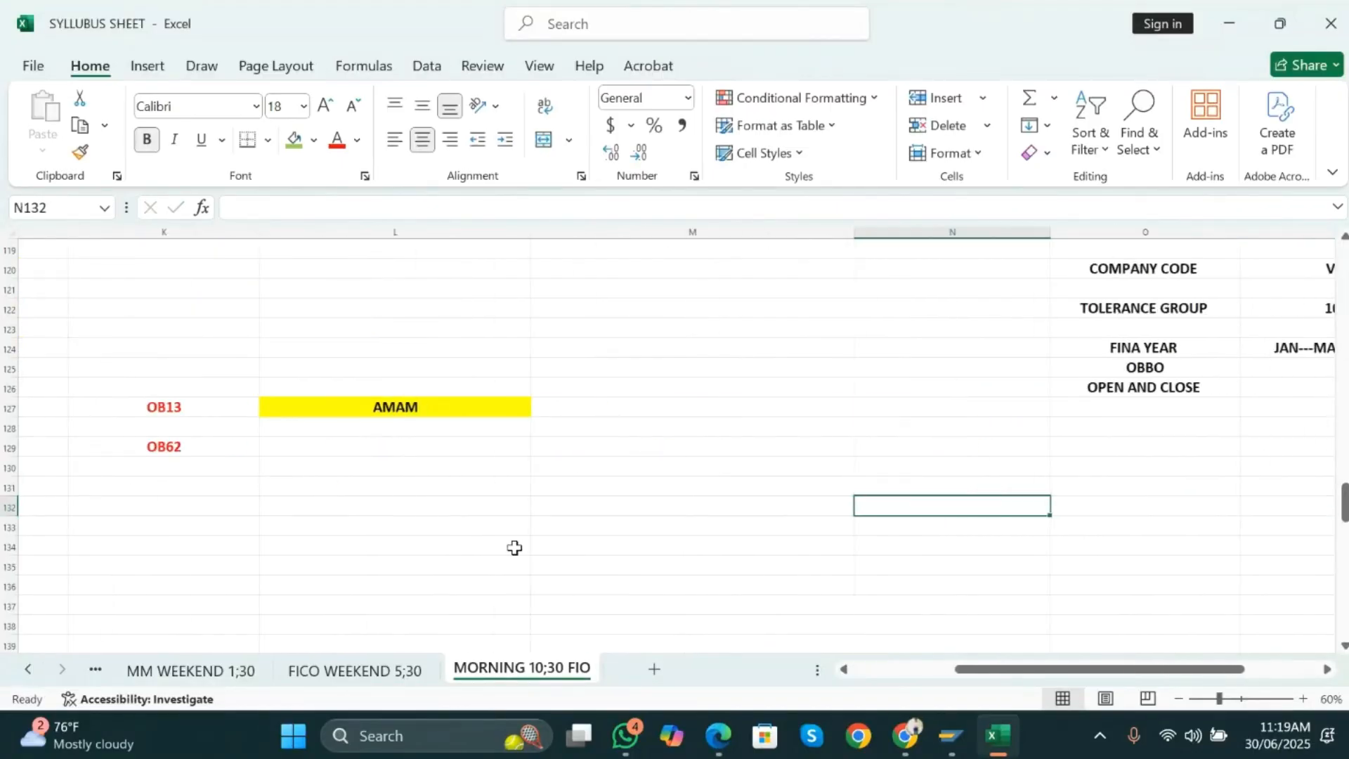
{"action": "key", "text": "Right"}
{"action": "key", "text": "Right"}
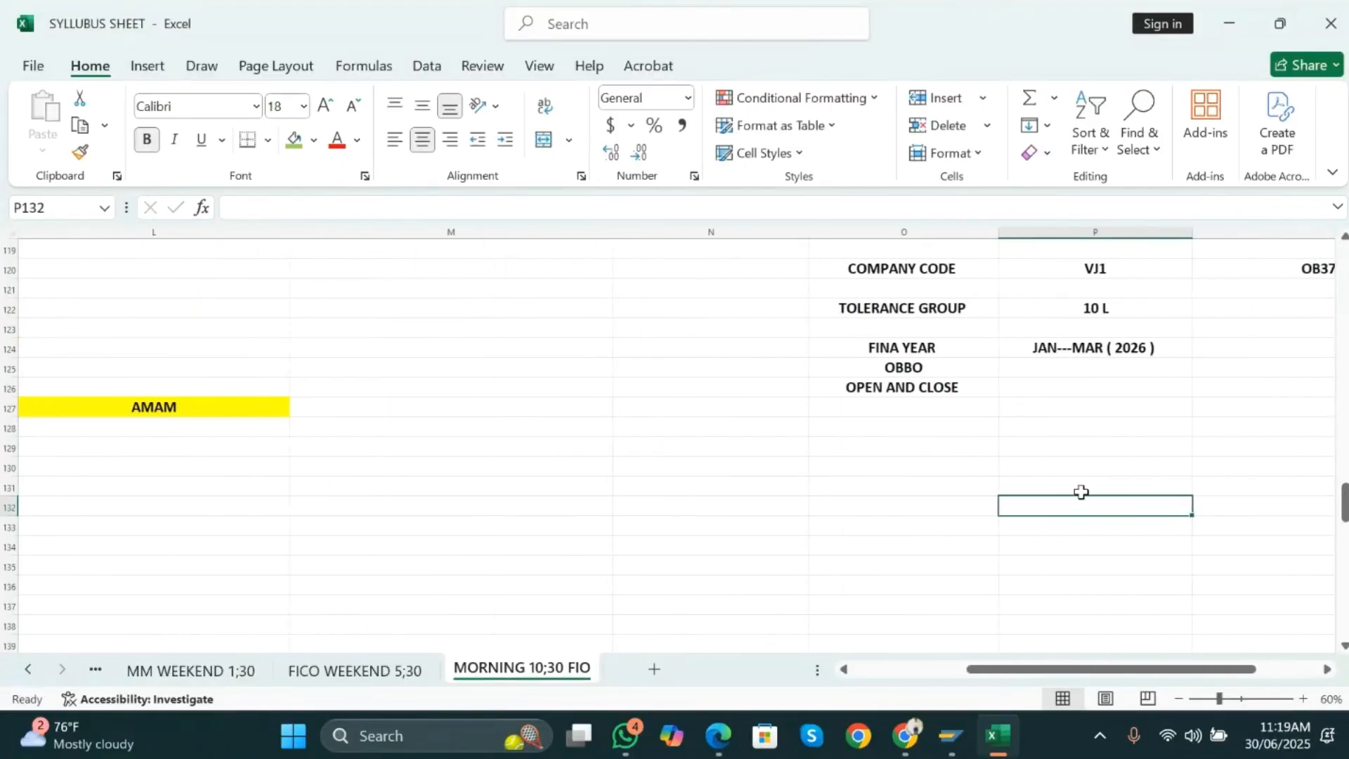
{"action": "scroll", "coordinate": [1078, 488], "scroll_direction": "up", "scroll_amount": 3}
{"action": "left_click_drag", "start_coordinate": [812, 431], "coordinate": [1285, 595]}
{"action": "key", "text": "Delete"}
- Enter the transaction code OBD4 in cell K131 beside the DEFINE ACCOUNT GROUP topic
{"action": "scroll", "coordinate": [823, 536], "scroll_direction": "down", "scroll_amount": 6}
{"action": "scroll", "coordinate": [823, 536], "scroll_direction": "left", "scroll_amount": 4}
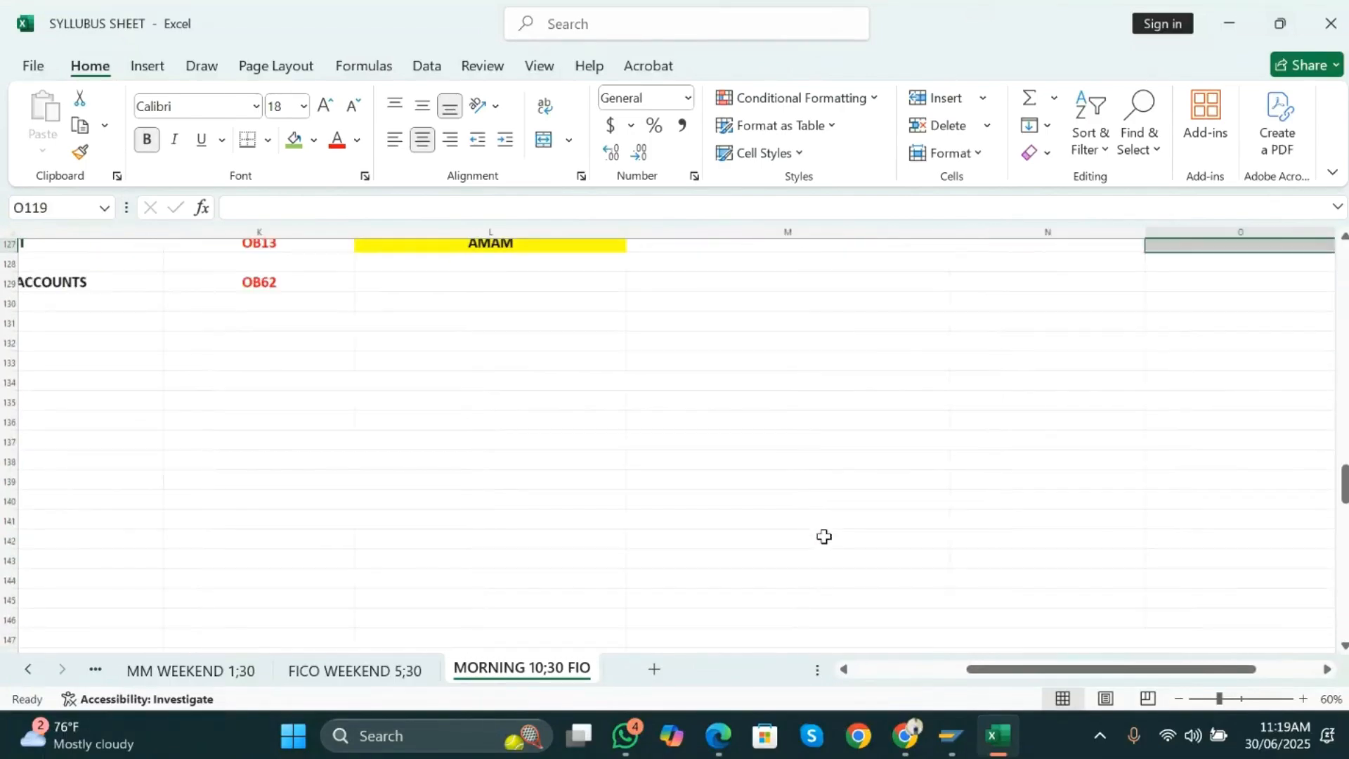
{"action": "scroll", "coordinate": [823, 536], "scroll_direction": "up", "scroll_amount": 2}
{"action": "scroll", "coordinate": [823, 536], "scroll_direction": "left", "scroll_amount": 3}
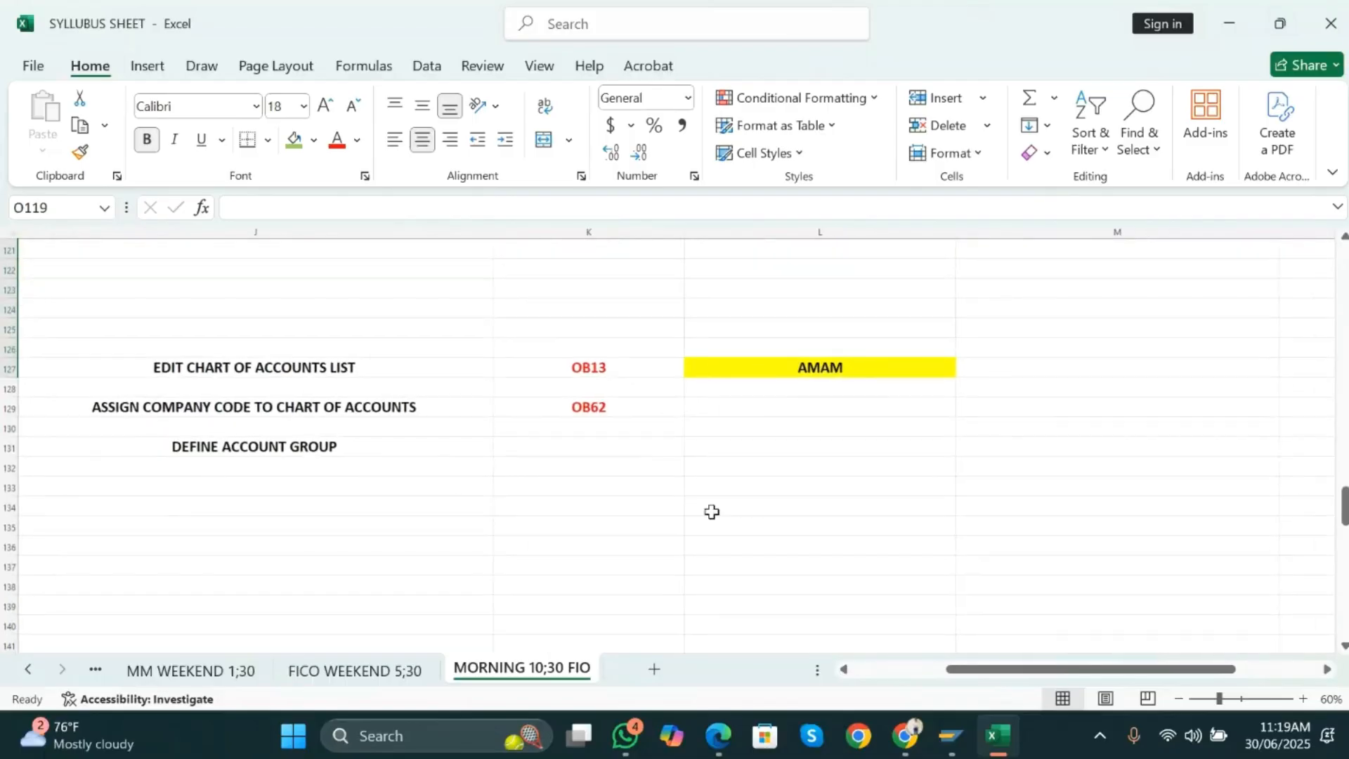
{"action": "left_click", "coordinate": [918, 455]}
{"action": "type", "text": "OBD4"}
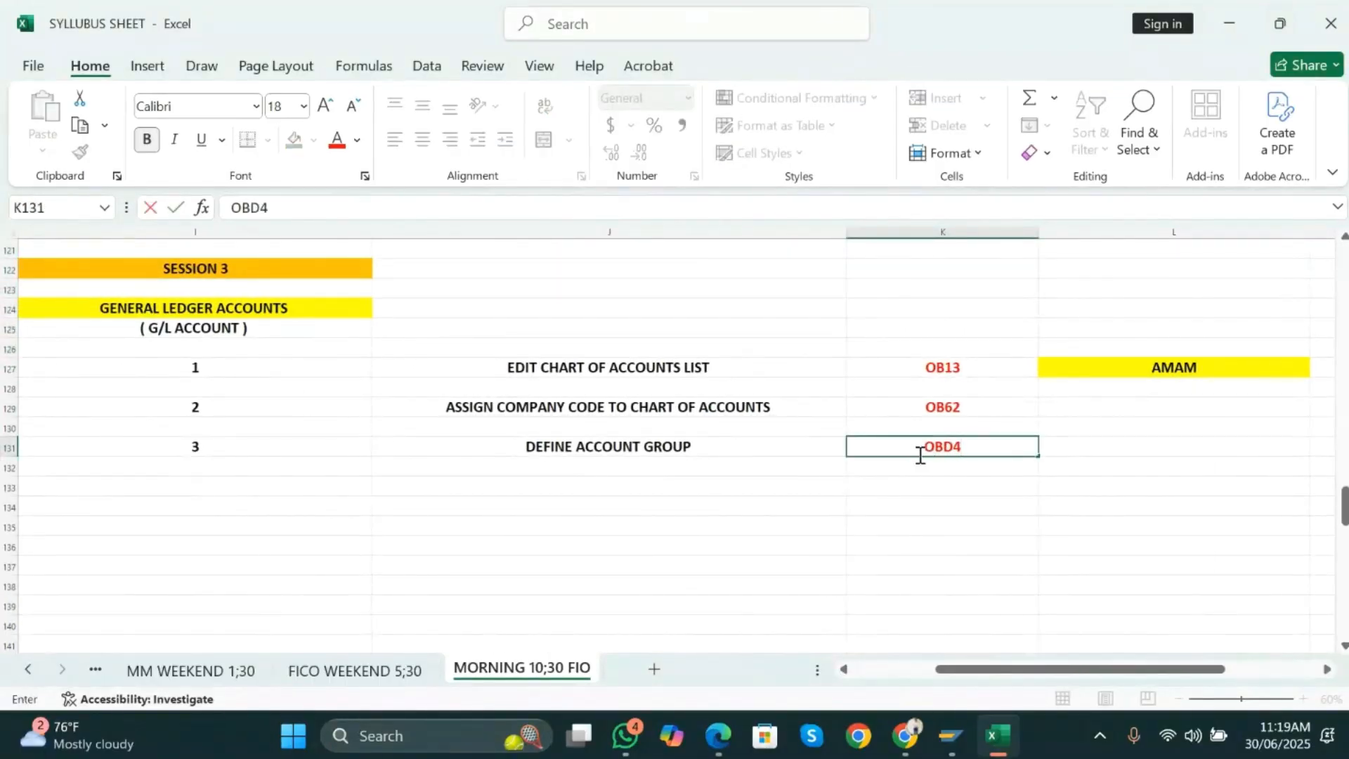
{"action": "key", "text": "Return"}
{"action": "left_click", "coordinate": [919, 453]}
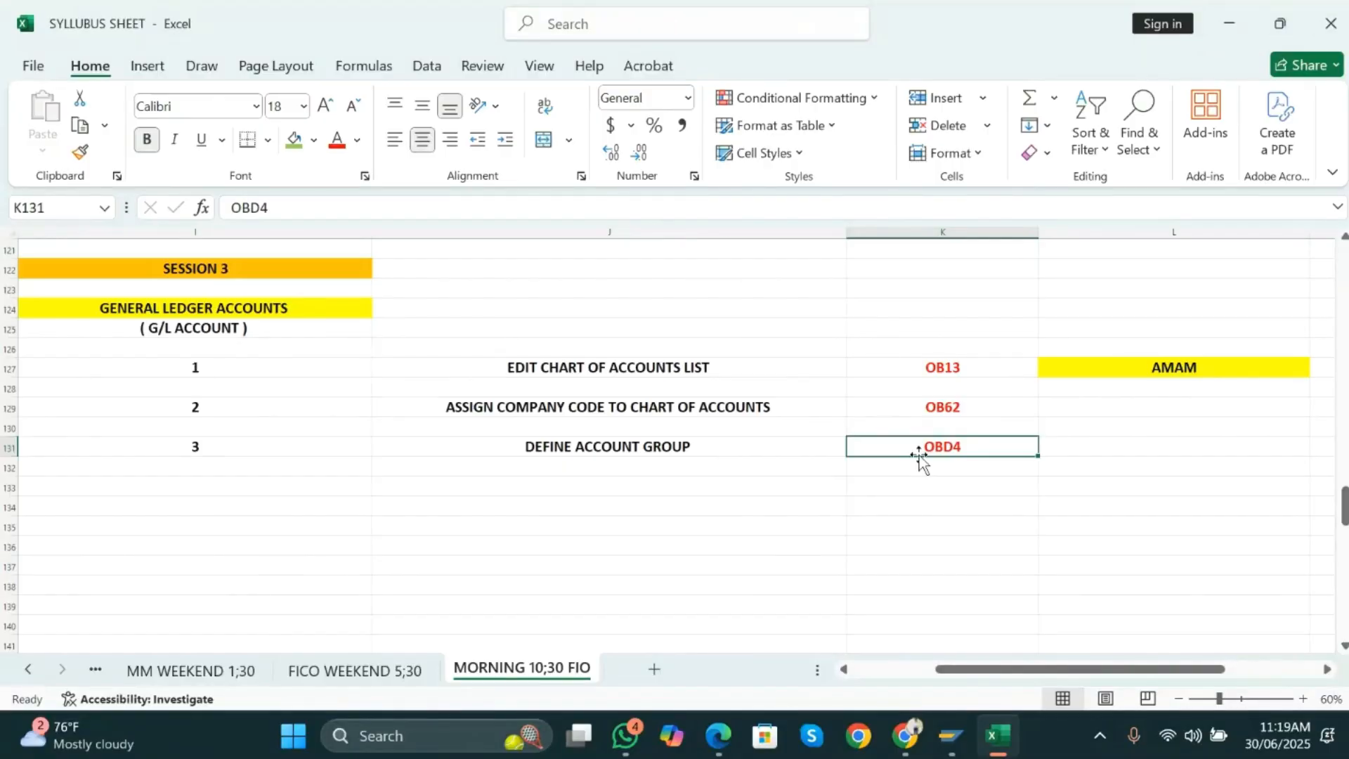
- Enter the headings ACCOUNT GROUP in cell M130 and ACCOUNTS in cell N130
{"action": "key", "text": "Left"}
{"action": "key", "text": "Right"}
{"action": "key", "text": "Right"}
{"action": "key", "text": "Right"}
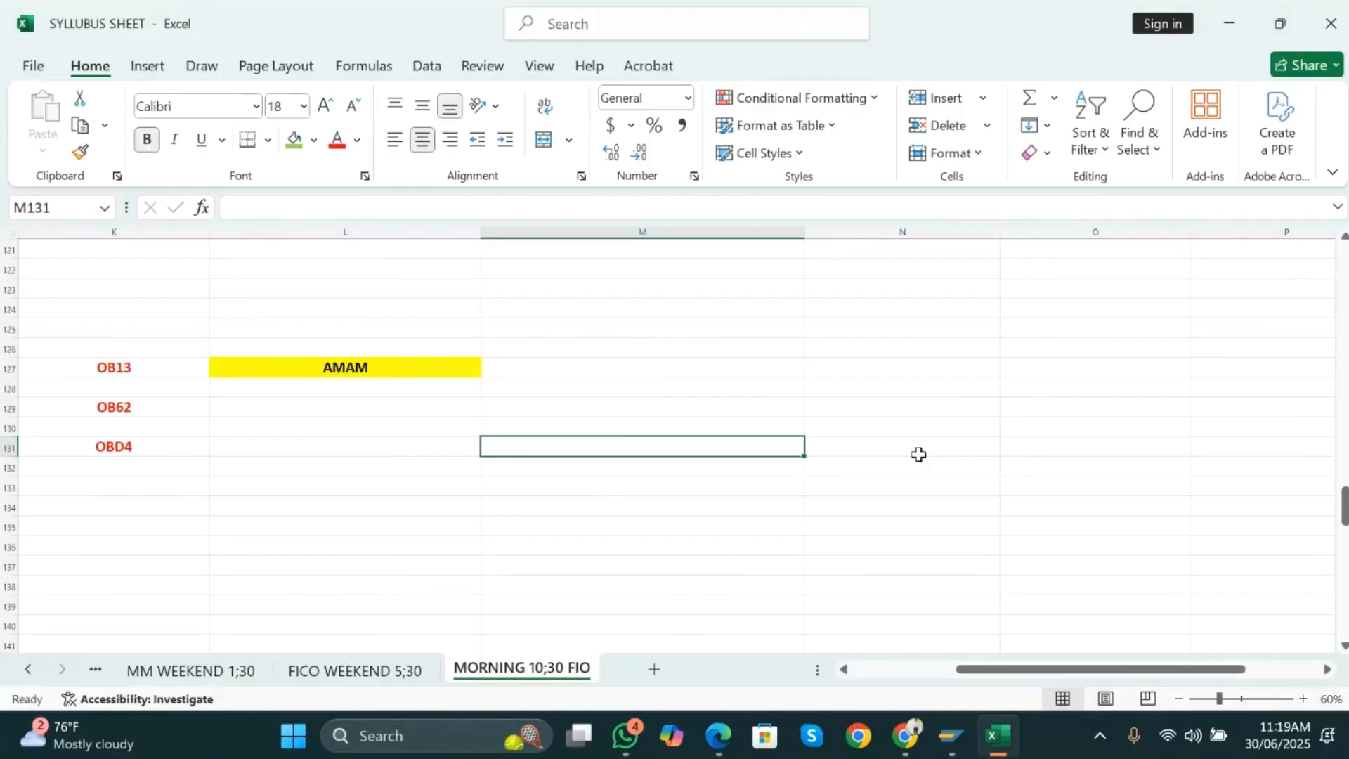
{"action": "key", "text": "Up"}
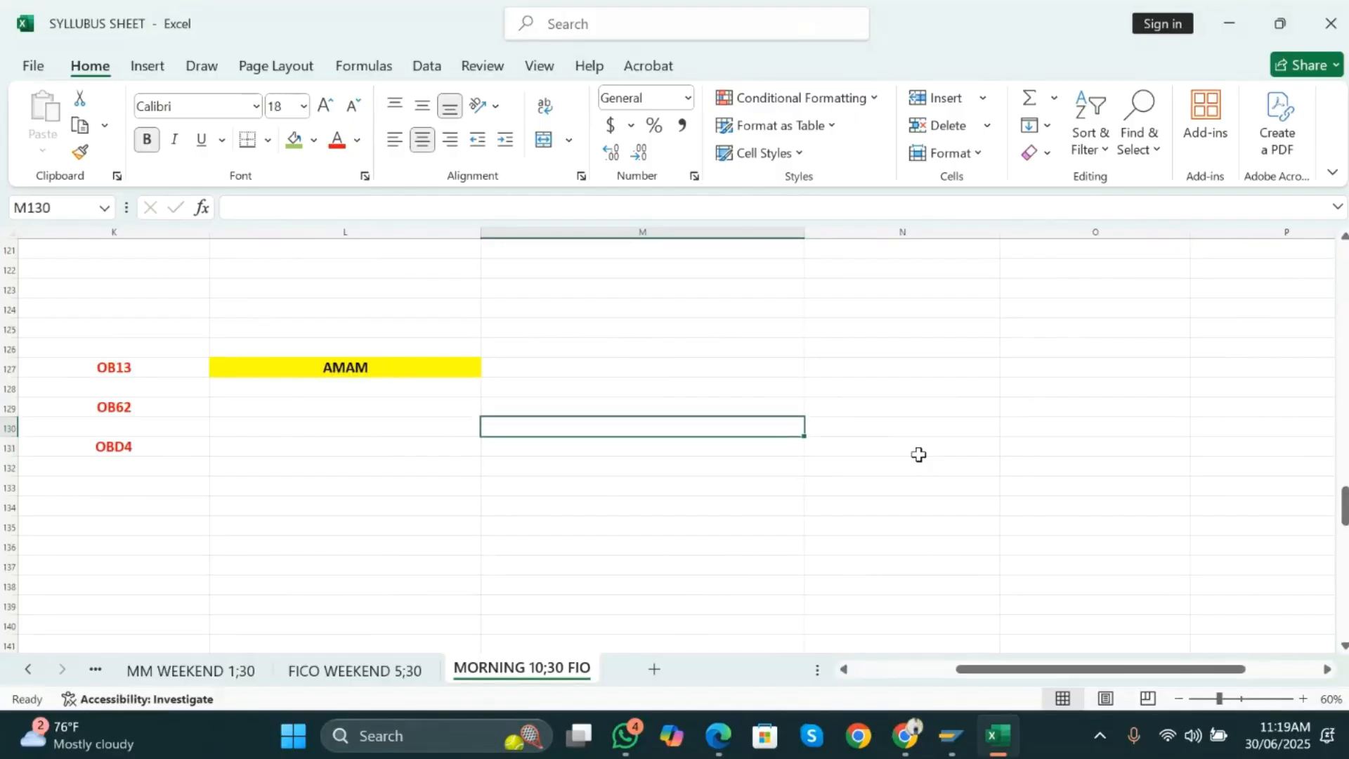
{"action": "type", "text": "ACCOUNT"}
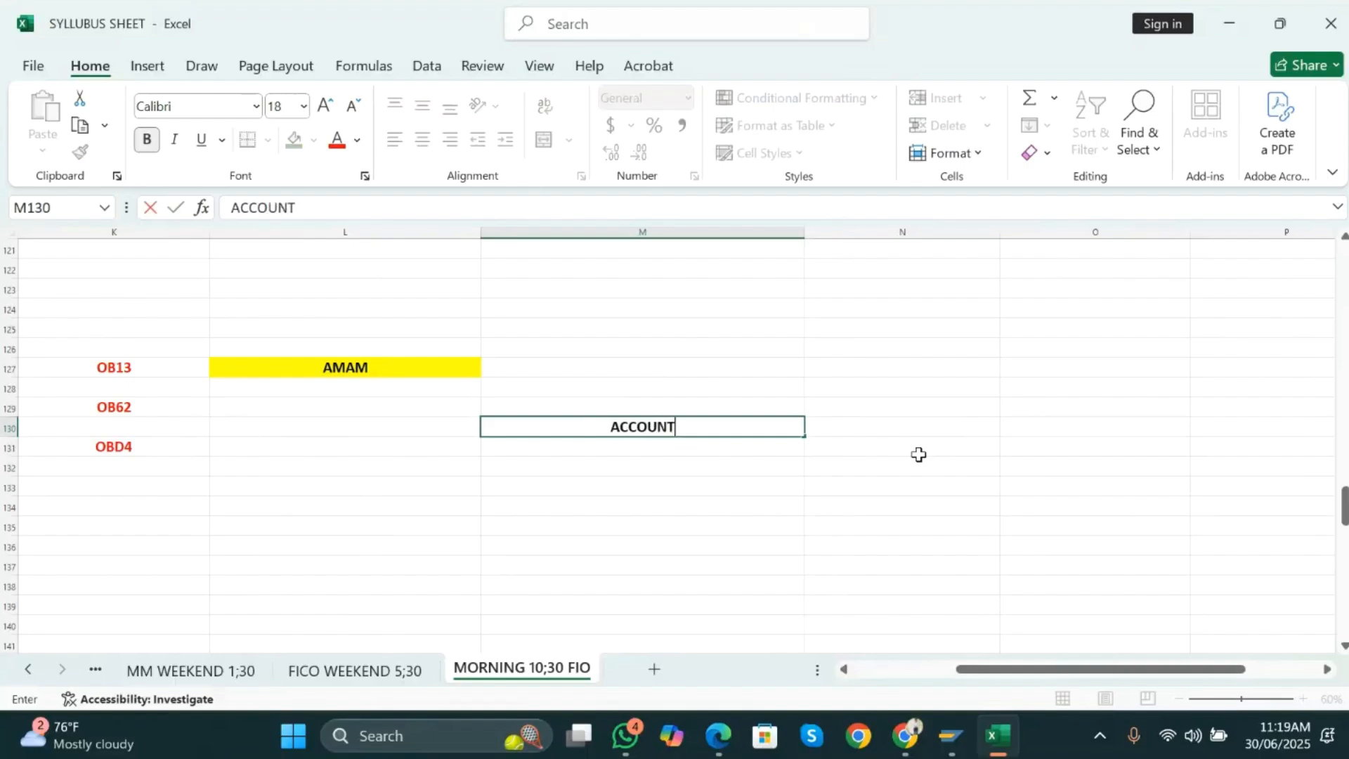
{"action": "type", "text": " GROUP"}
{"action": "key", "text": "Return"}
{"action": "key", "text": "Up"}
{"action": "key", "text": "Right"}
{"action": "type", "text": "ACC"}
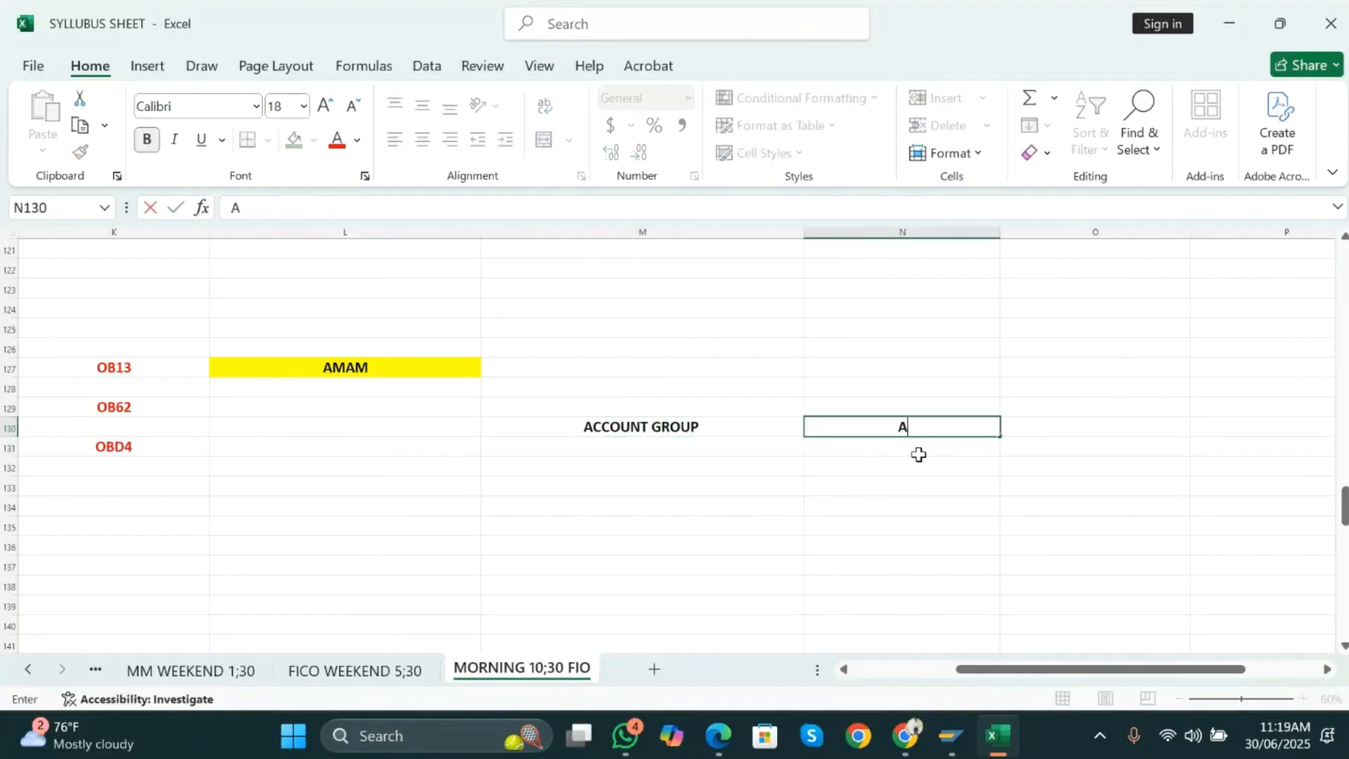
{"action": "type", "text": "OUNTS"}
{"action": "key", "text": "Return"}
{"action": "key", "text": "Up"}
- Copy the two headings one column over to N130:O130 and clear the original heading in M130
{"action": "left_click_drag", "start_coordinate": [555, 428], "coordinate": [883, 430]}
{"action": "key", "text": "ctrl+c"}
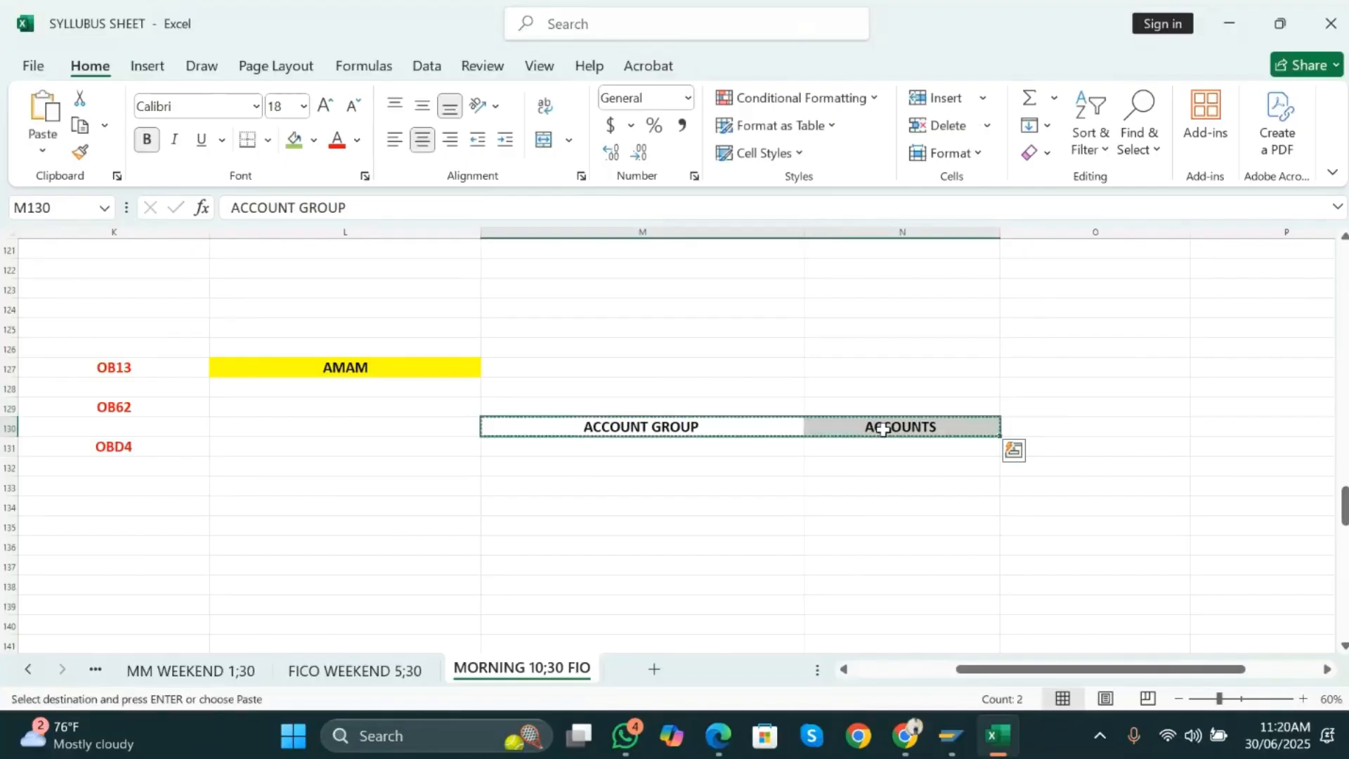
{"action": "left_click", "coordinate": [831, 424]}
{"action": "key", "text": "Return"}
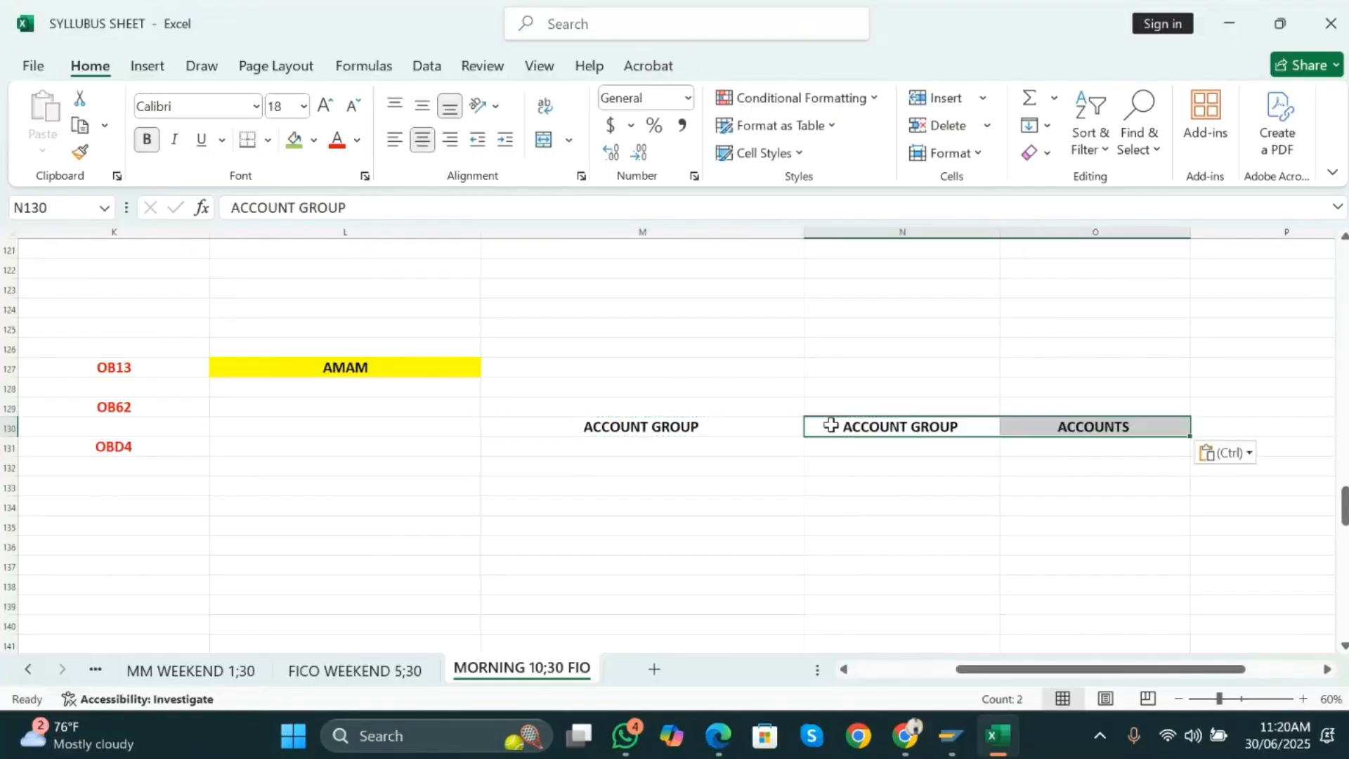
{"action": "left_click", "coordinate": [682, 419]}
{"action": "key", "text": "Delete"}
{"action": "key", "text": "Right"}
{"action": "key", "text": "Right"}
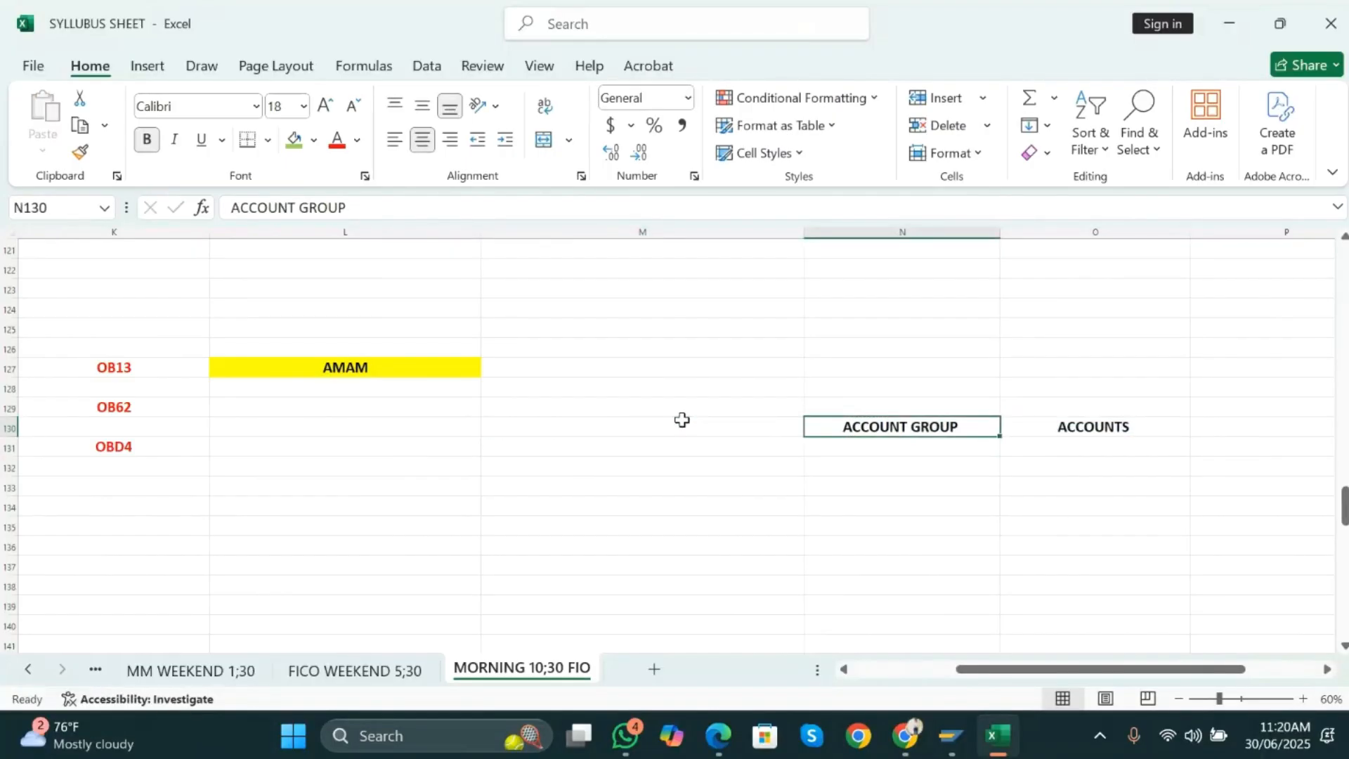
- Widen columns N and O that hold the two headings
{"action": "scroll", "coordinate": [1021, 508], "scroll_direction": "right", "scroll_amount": 3}
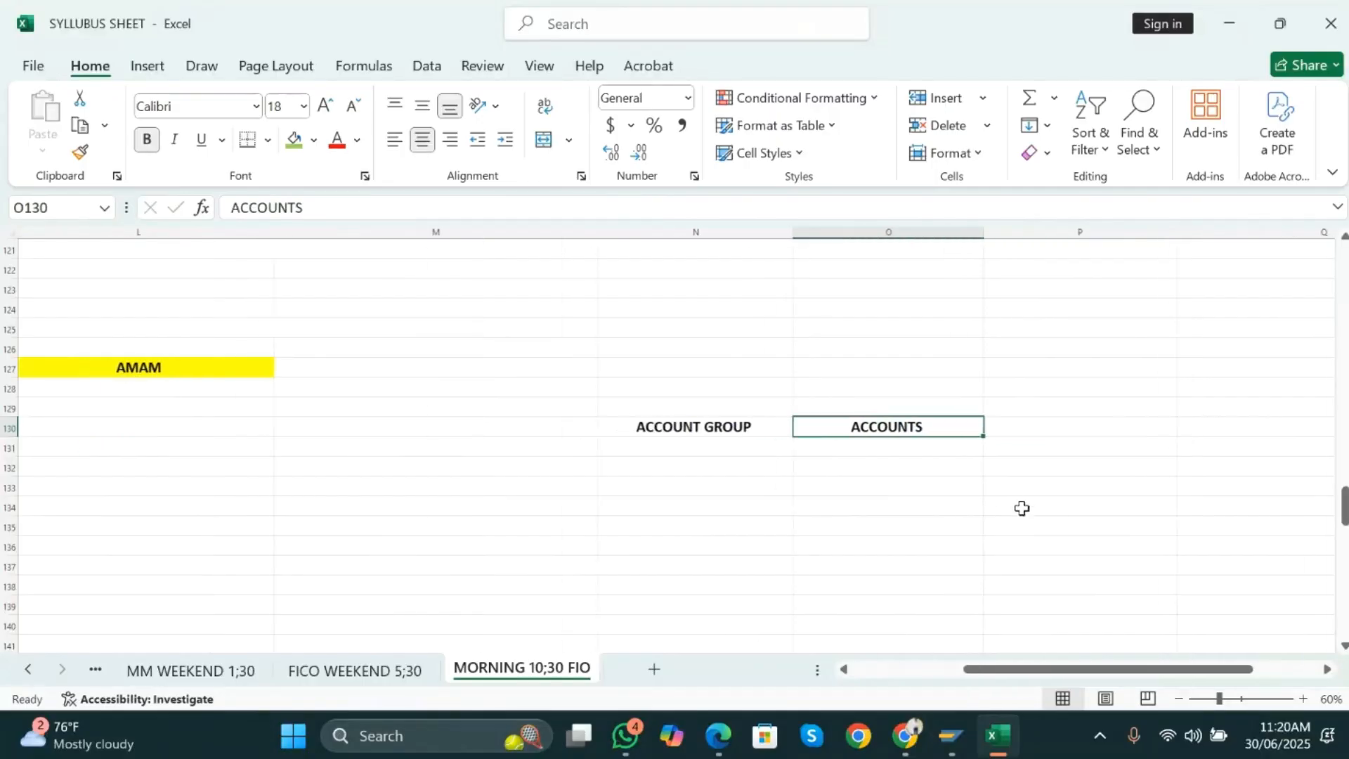
{"action": "left_click_drag", "start_coordinate": [808, 231], "coordinate": [857, 227]}
{"action": "left_click_drag", "start_coordinate": [1046, 229], "coordinate": [1117, 228]}
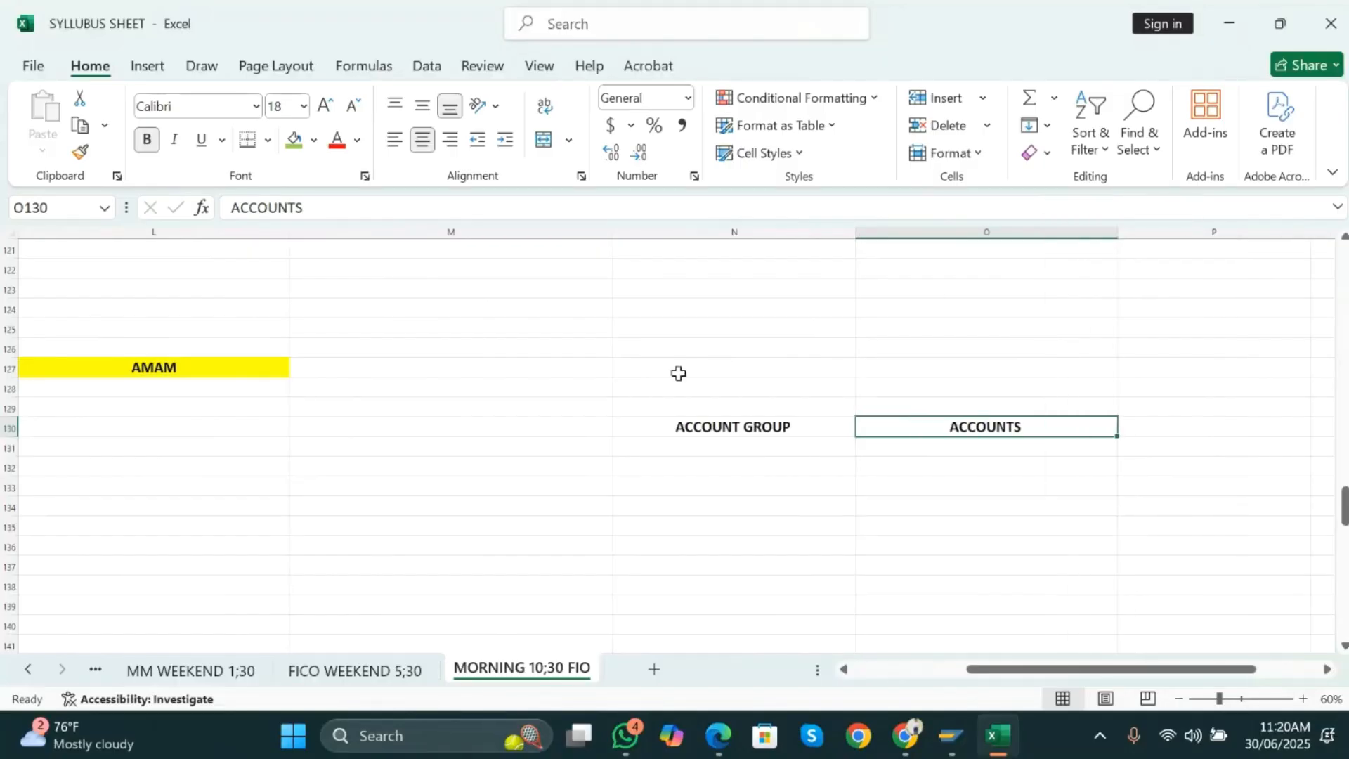
- Fill the ACCOUNT GROUP heading in cell N130 with yellow
{"action": "left_click", "coordinate": [664, 425]}
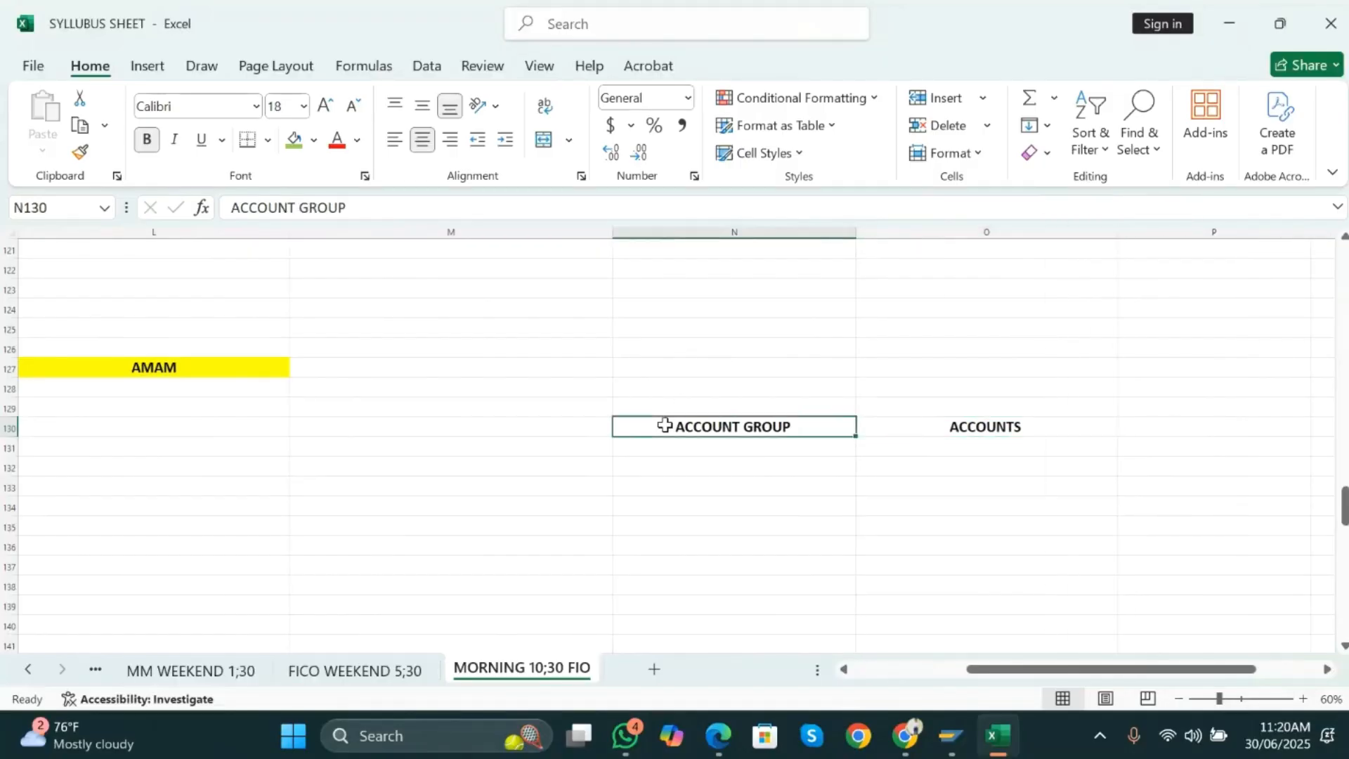
{"action": "left_click", "coordinate": [314, 140]}
{"action": "left_click", "coordinate": [380, 464]}
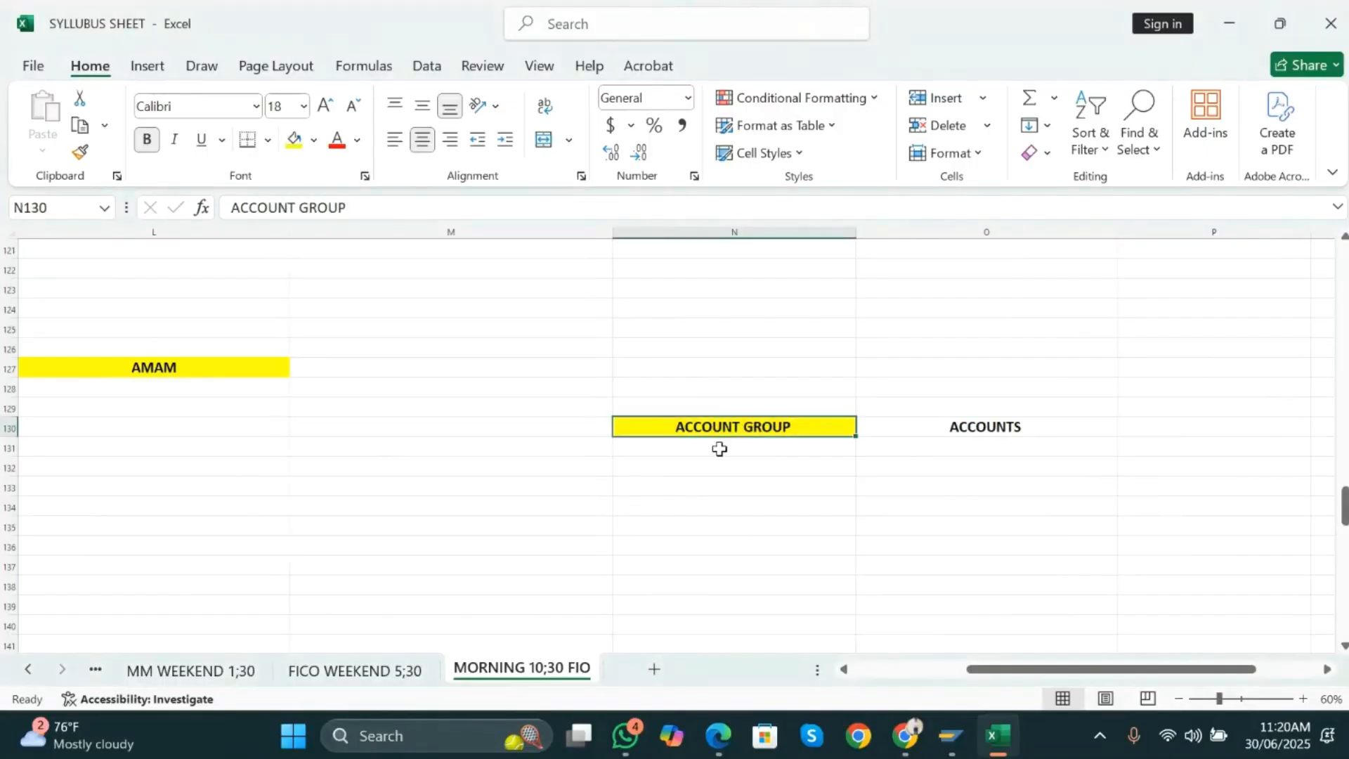
- Enter TEACH in cell N128 and STUDENTS in cell O128 above the matching headings
{"action": "left_click", "coordinate": [716, 461]}
{"action": "key", "text": "Up"}
{"action": "key", "text": "Up"}
{"action": "key", "text": "Up"}
{"action": "key", "text": "Up"}
{"action": "type", "text": "TEACH"}
{"action": "key", "text": "Tab"}
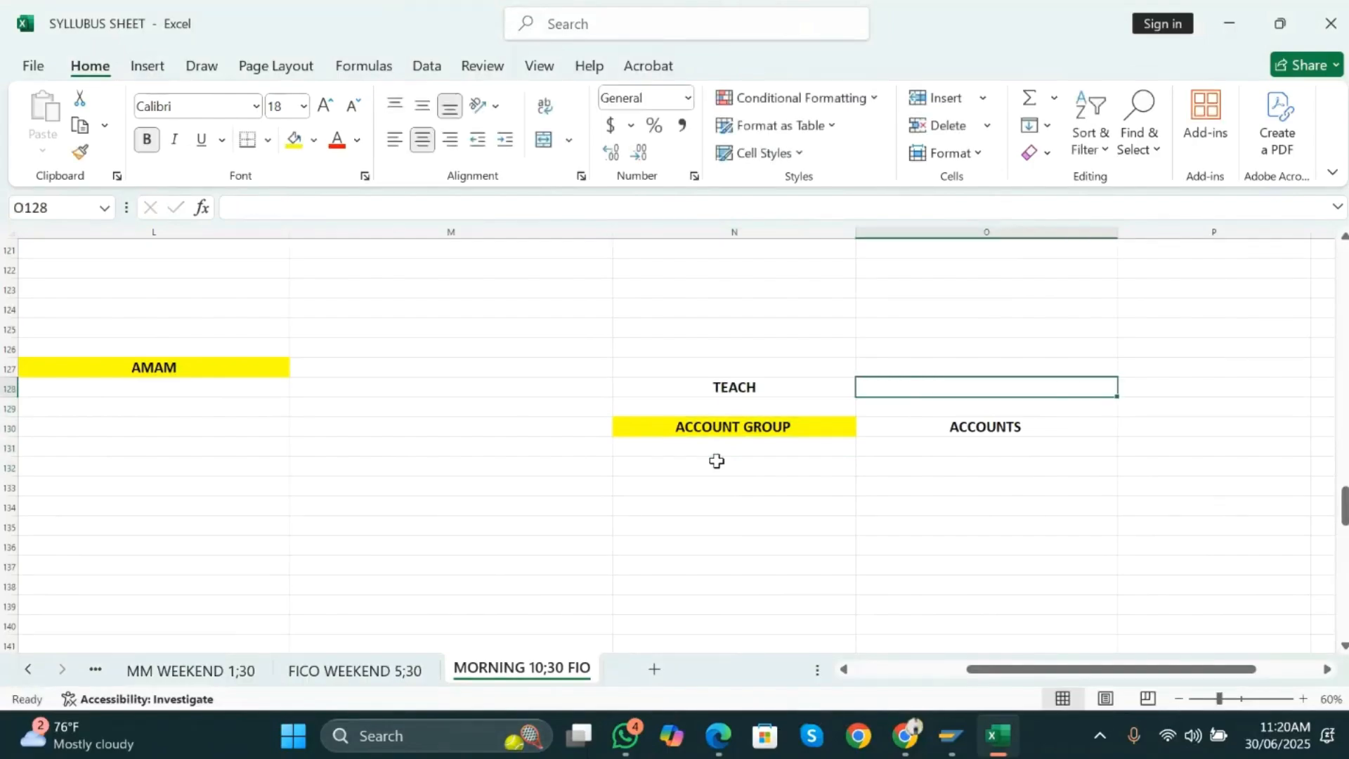
{"action": "type", "text": "STUDENTS"}
{"action": "key", "text": "Return"}
- Fill the ACCOUNTS heading in cell O130 with orange
{"action": "key", "text": "Up"}
{"action": "key", "text": "Right"}
{"action": "key", "text": "Down"}
{"action": "key", "text": "Down"}
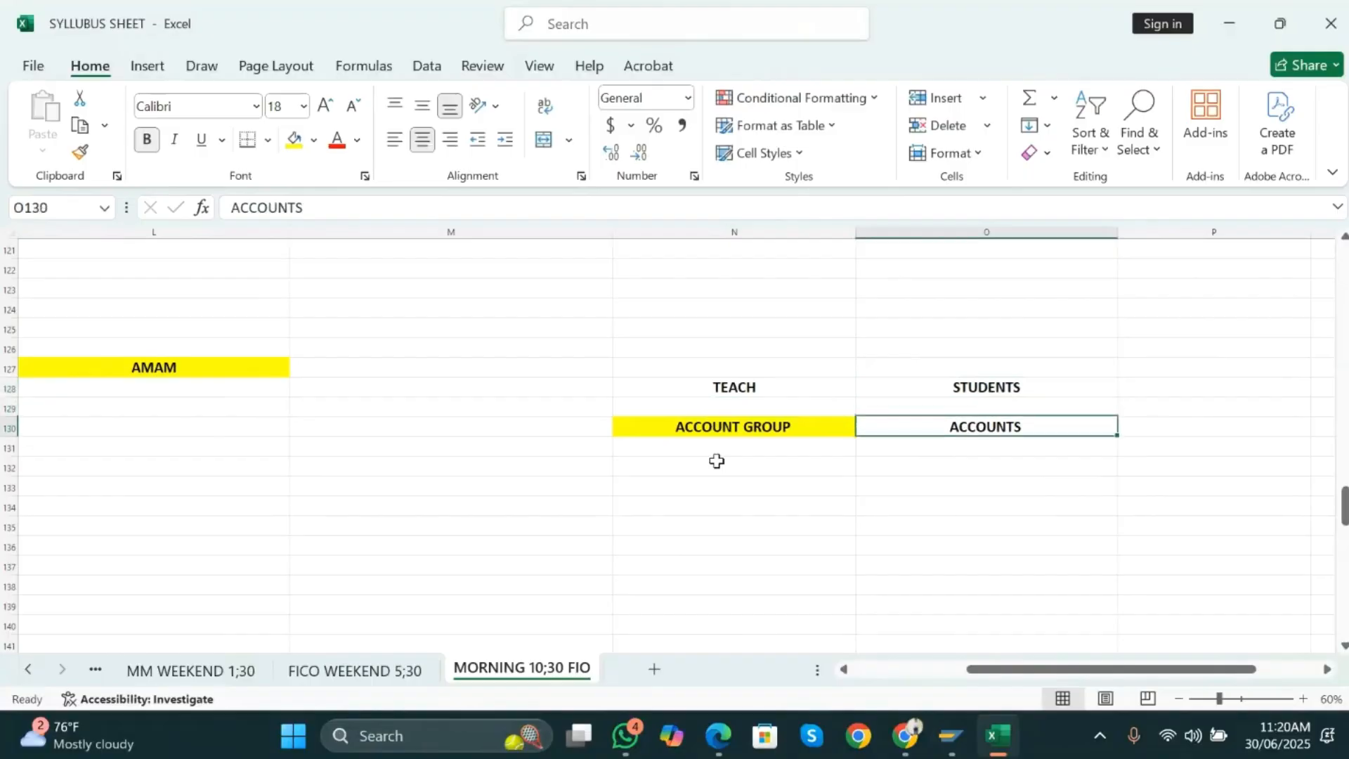
{"action": "left_click", "coordinate": [314, 144]}
{"action": "left_click", "coordinate": [355, 457]}
- Enter the serial number 1 in cell M132 for the first account group row
{"action": "left_click", "coordinate": [353, 461]}
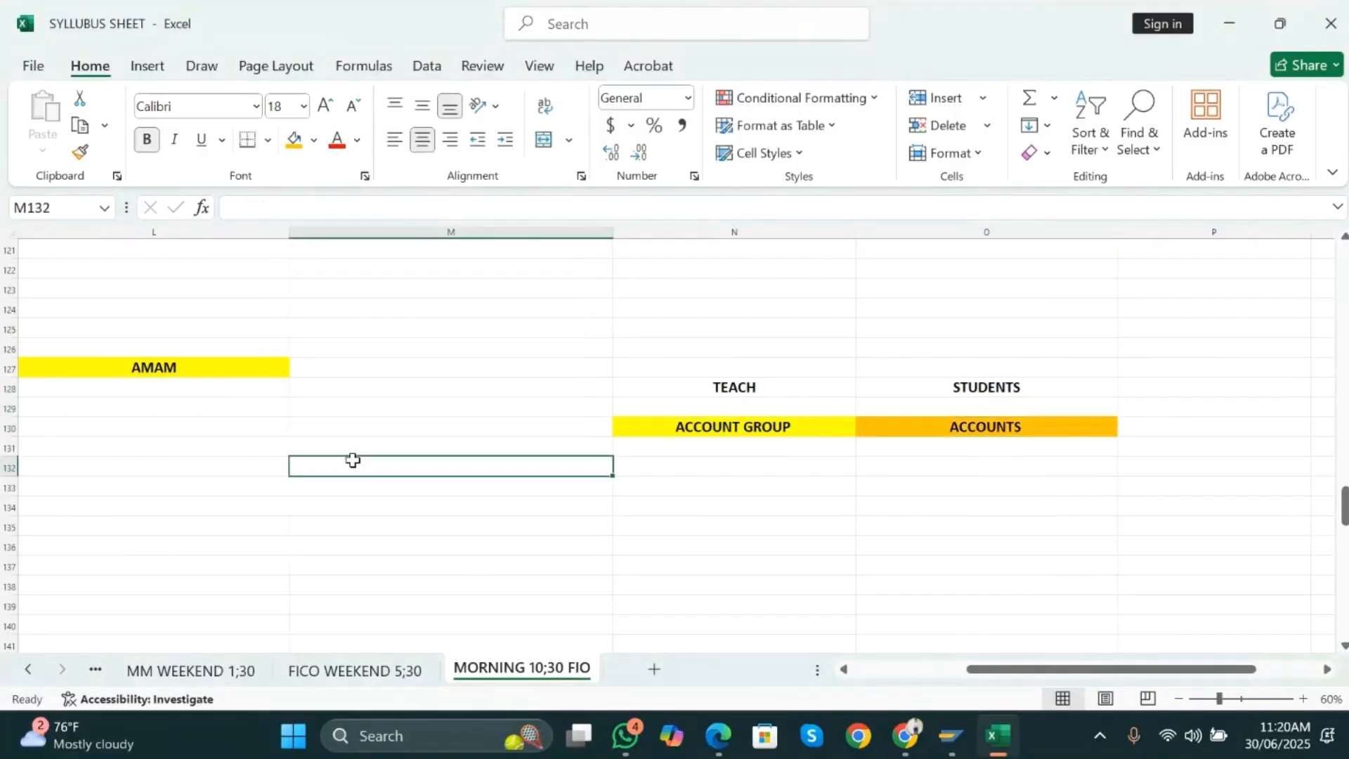
{"action": "key", "text": "Up"}
{"action": "key", "text": "Up"}
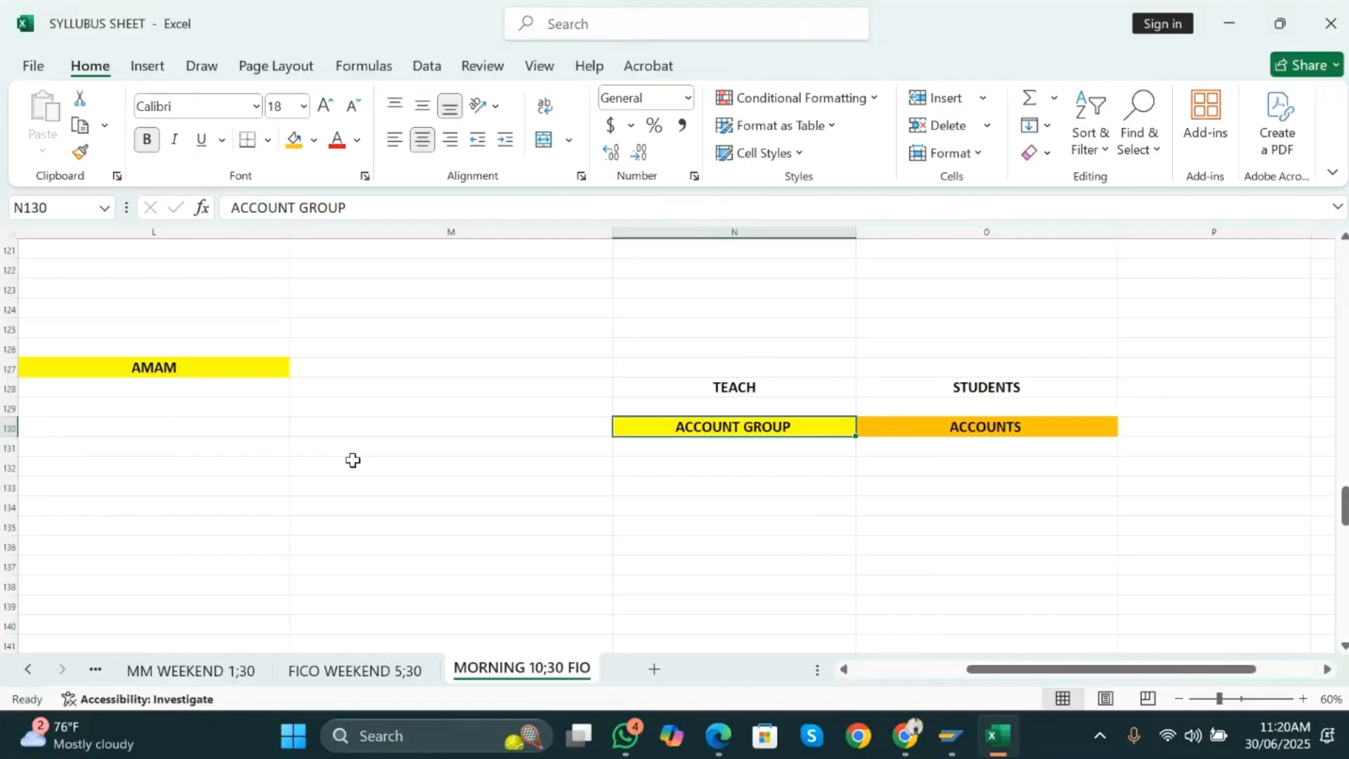
{"action": "key", "text": "Down"}
{"action": "key", "text": "Down"}
{"action": "left_click", "coordinate": [352, 460]}
{"action": "type", "text": "1"}
{"action": "key", "text": "Tab"}
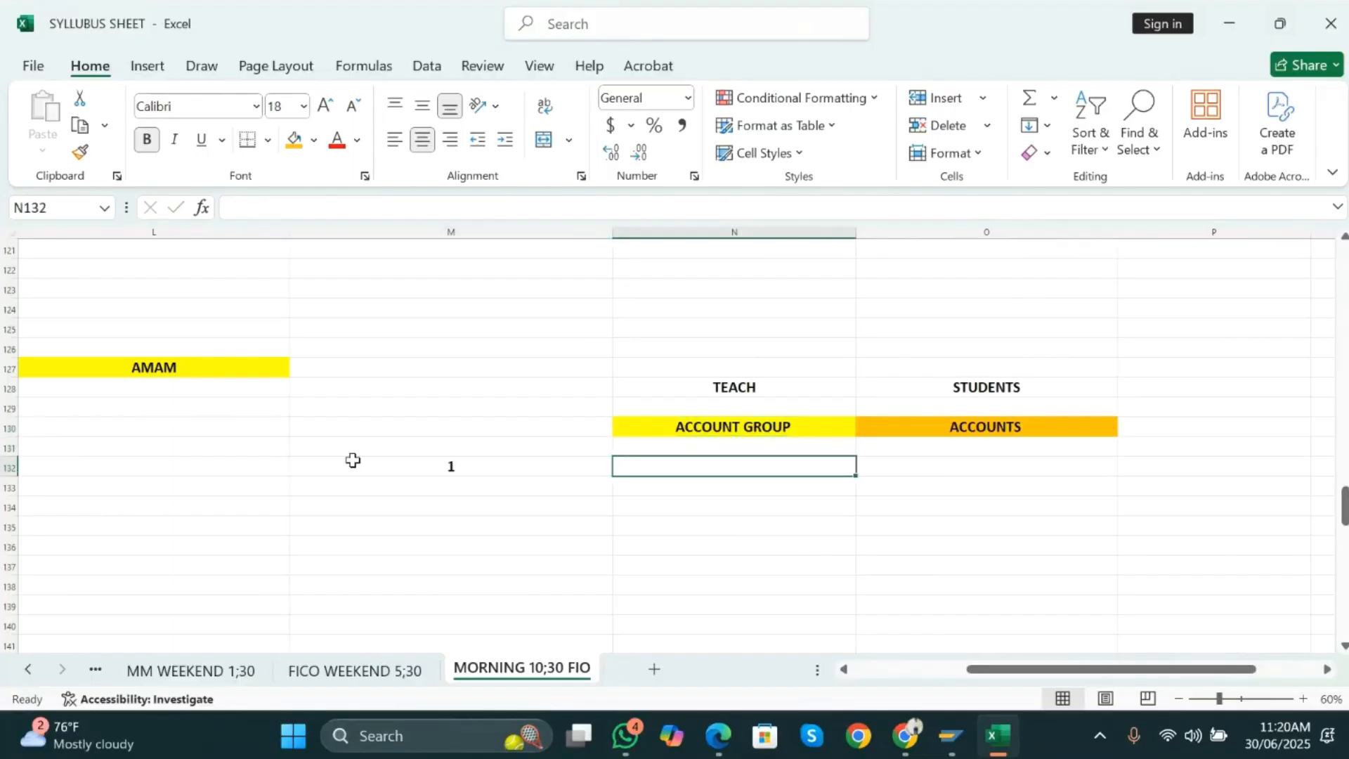
- Enter ASSET GROUP in cell N132 as the first account group and widen column N slightly
{"action": "type", "text": "ASSET"}
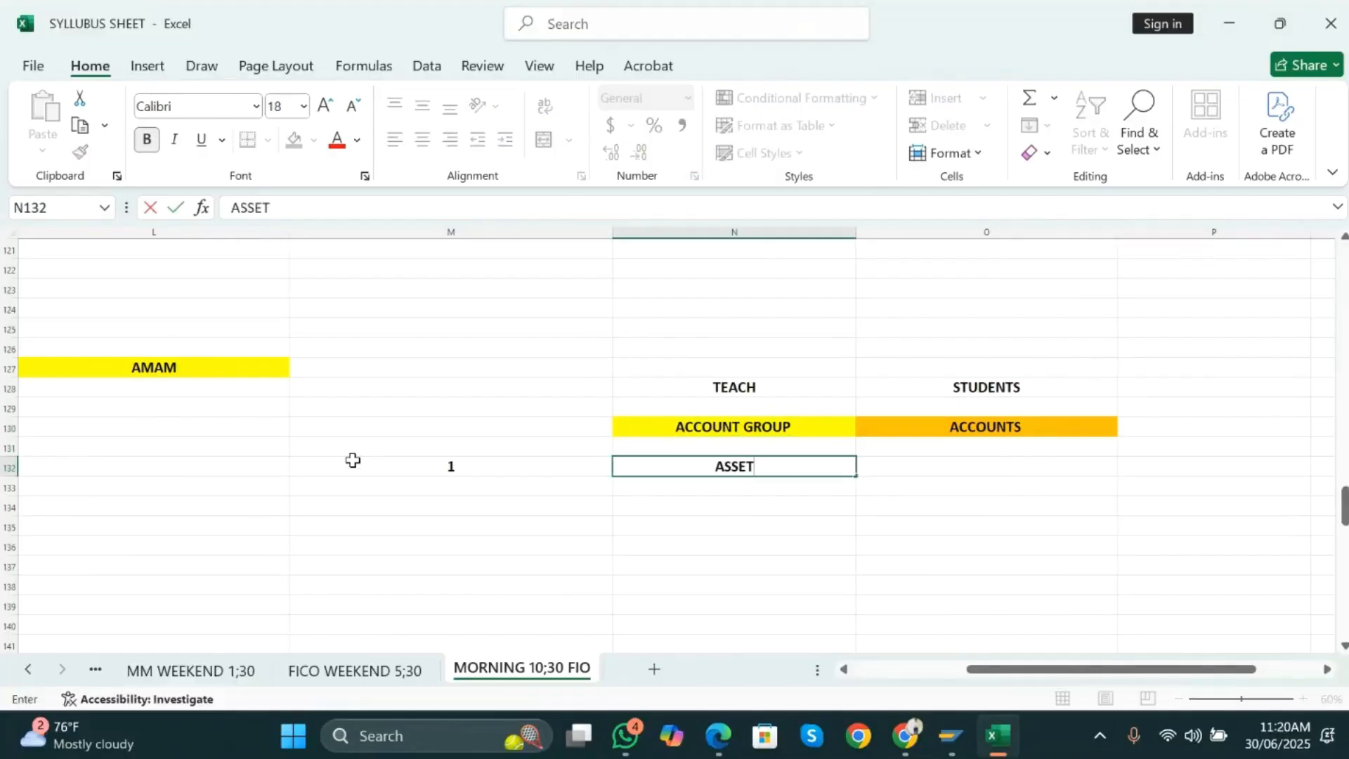
{"action": "type", "text": " GROUP"}
{"action": "key", "text": "Return"}
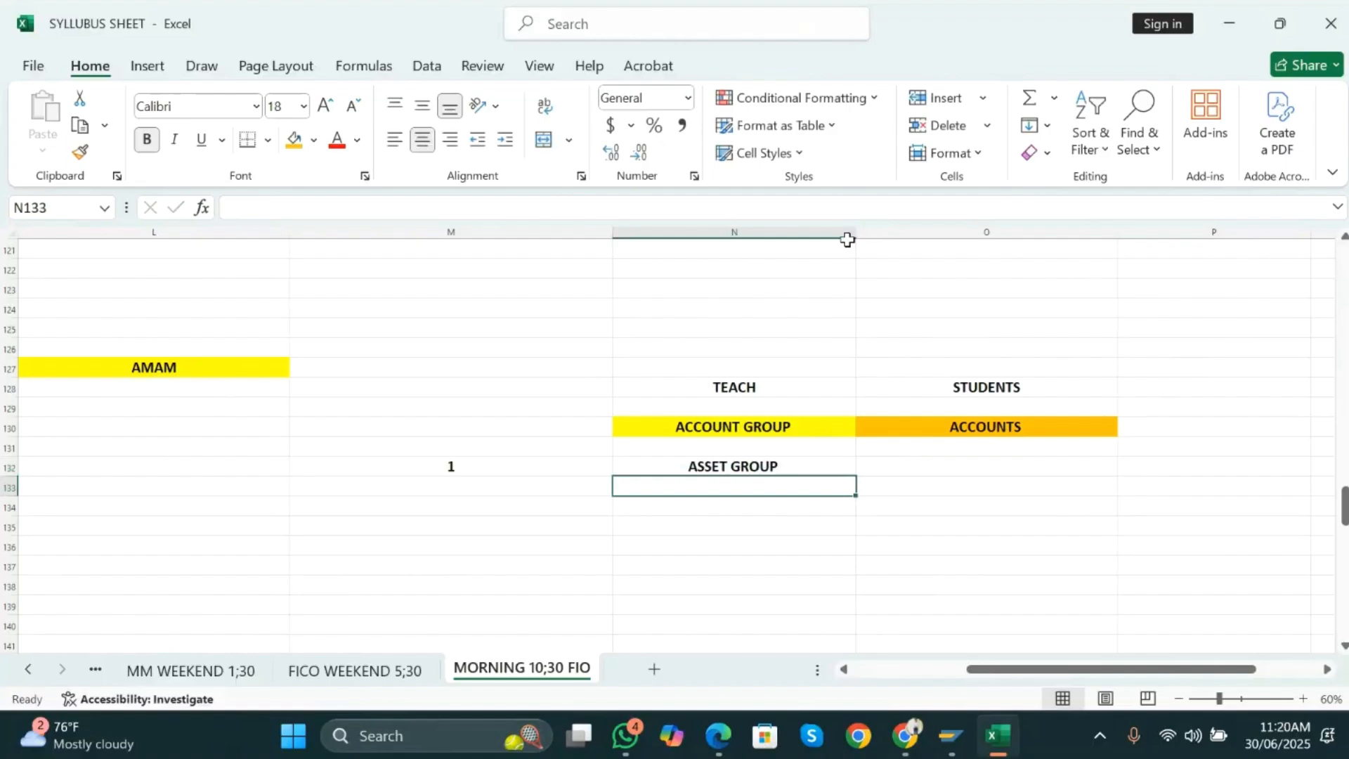
{"action": "left_click_drag", "start_coordinate": [856, 232], "coordinate": [913, 232]}
{"action": "scroll", "coordinate": [920, 391], "scroll_direction": "down", "scroll_amount": 1}
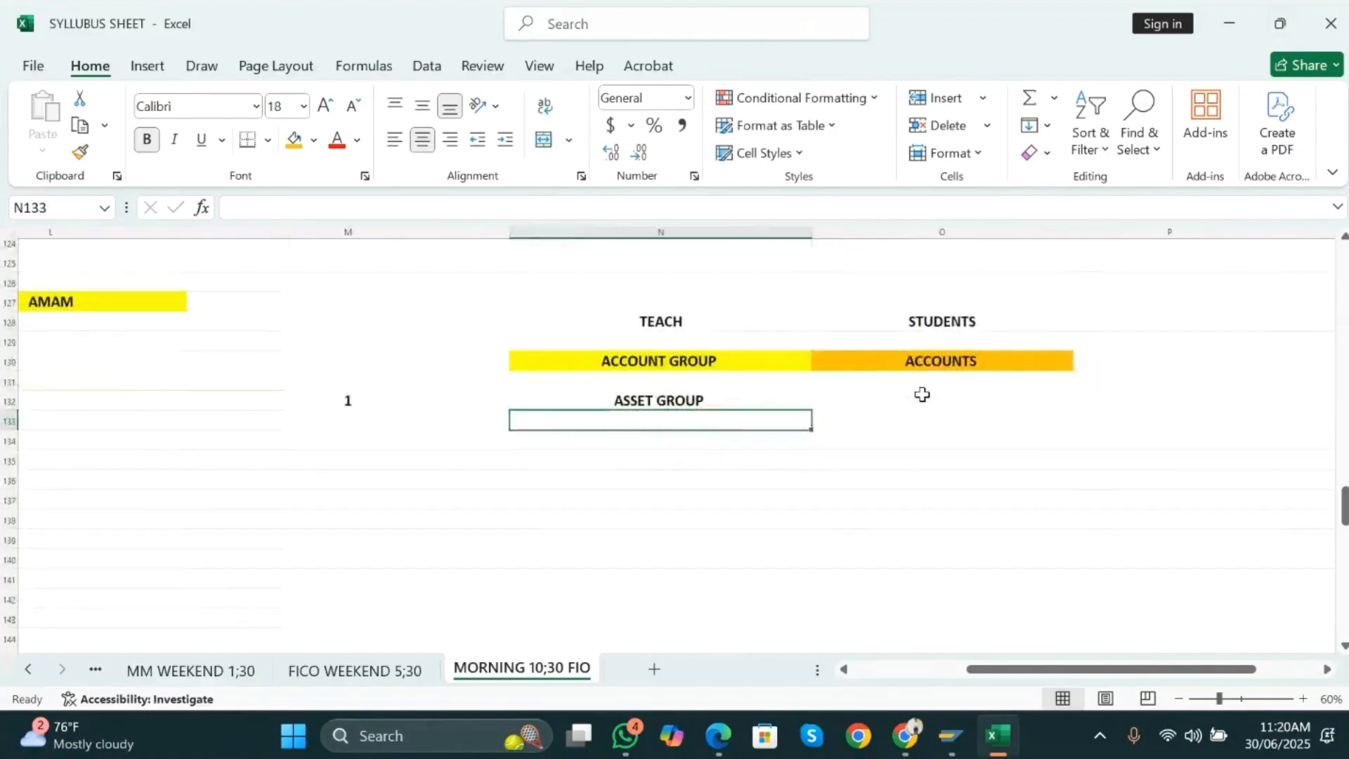
- Add the second account group row with serial number 2 in cell M133 and LIABLITY GROUP in N133
{"action": "left_click", "coordinate": [803, 387]}
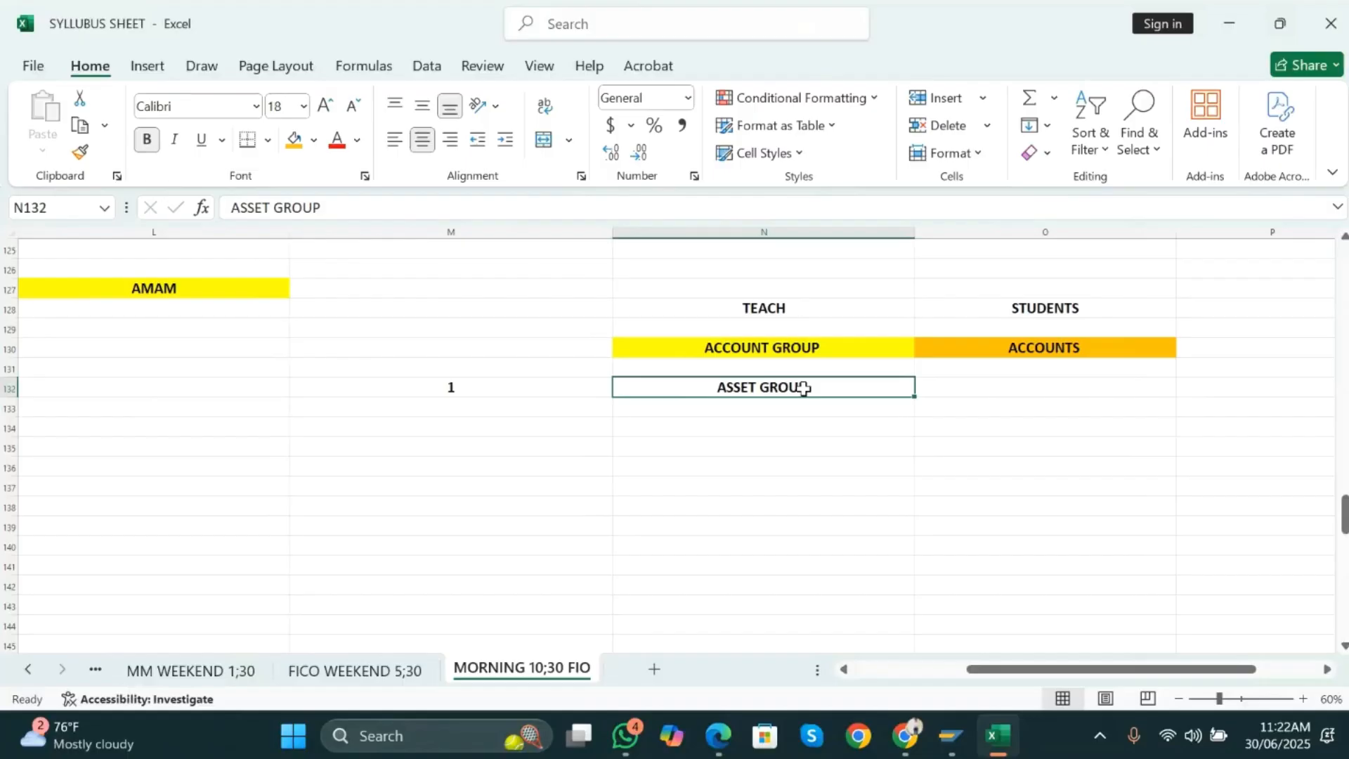
{"action": "key", "text": "Right"}
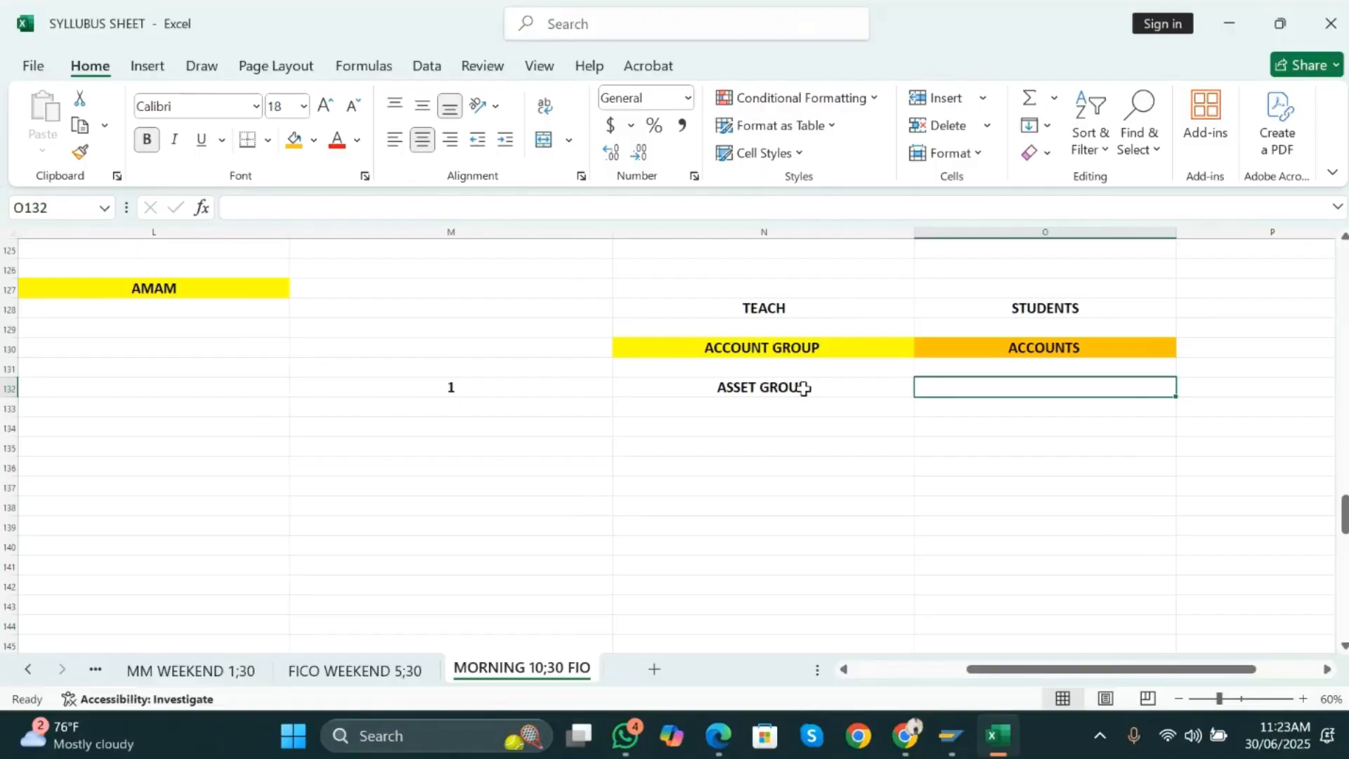
{"action": "key", "text": "Return"}
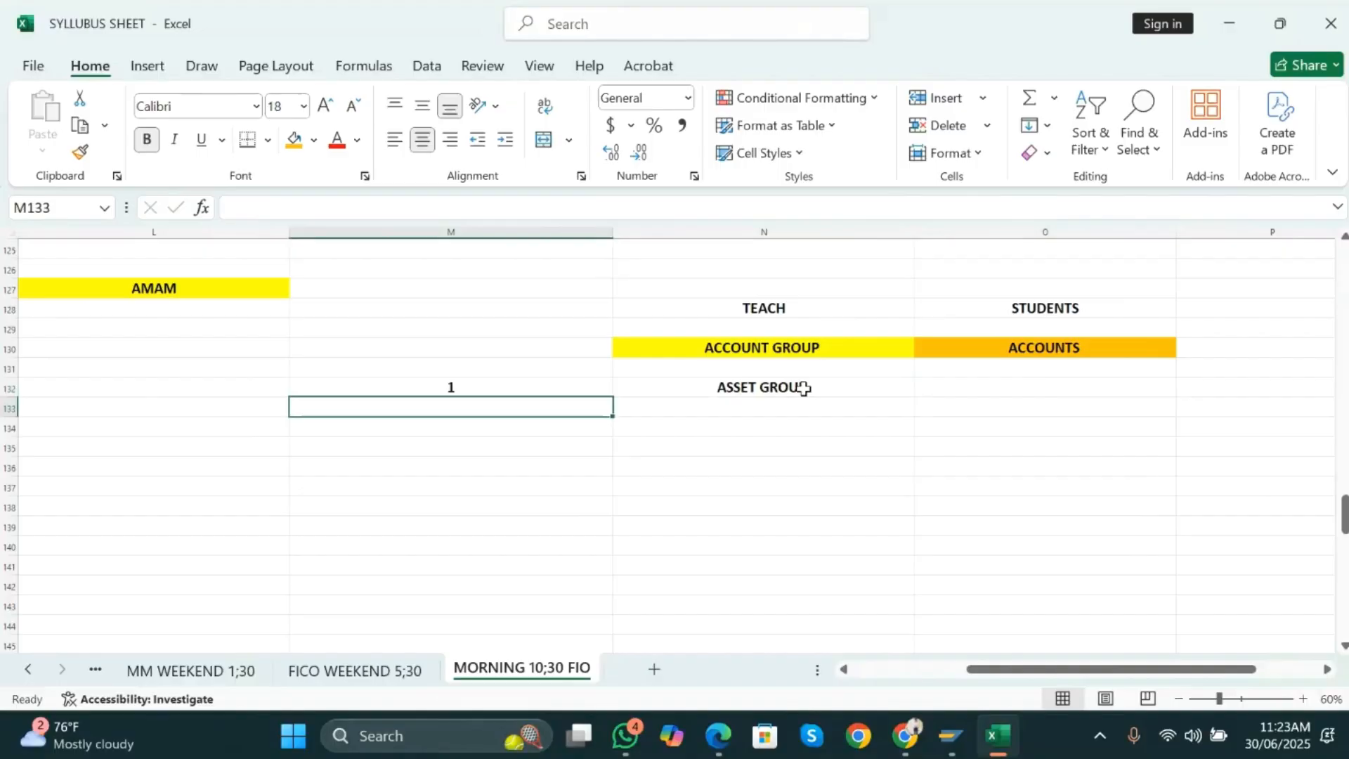
{"action": "type", "text": "2"}
{"action": "key", "text": "Tab"}
{"action": "type", "text": "LI"}
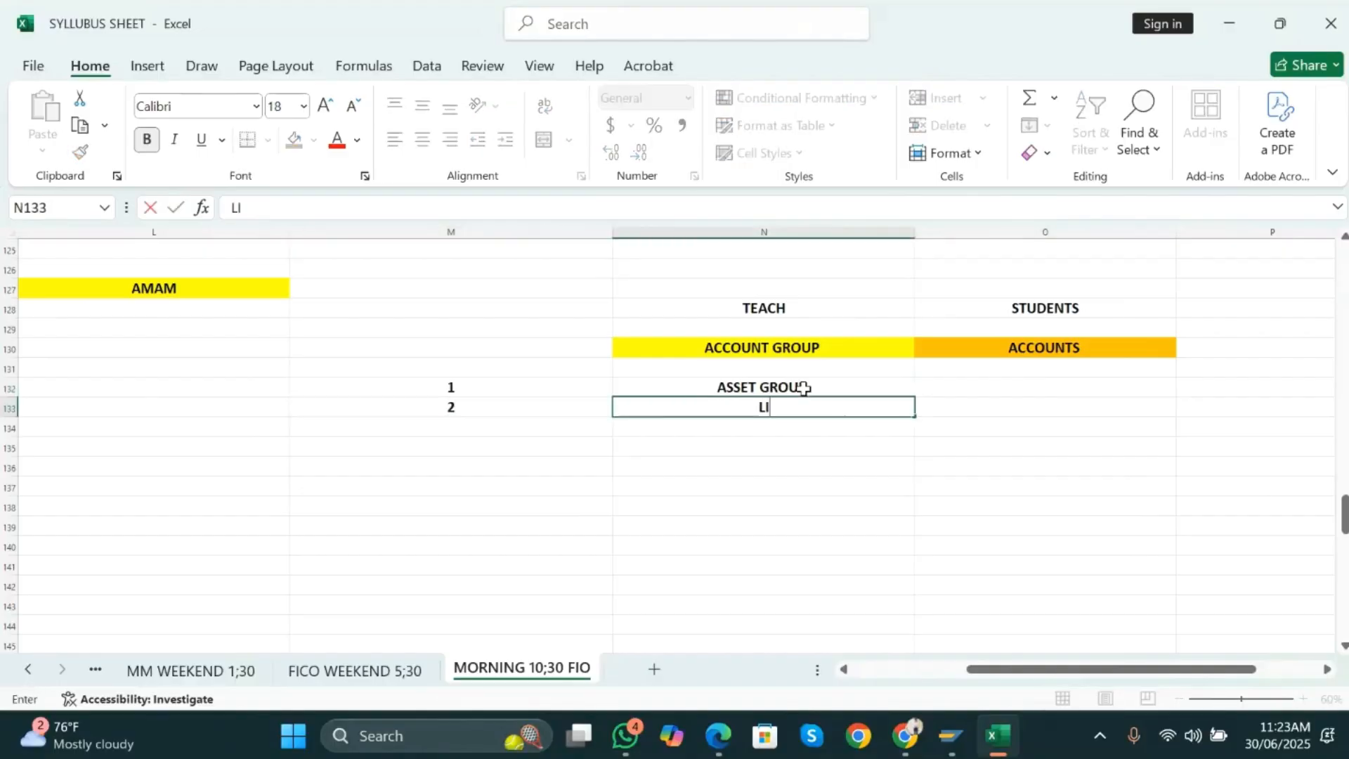
{"action": "type", "text": "ABLITY GROUP"}
{"action": "key", "text": "Return"}
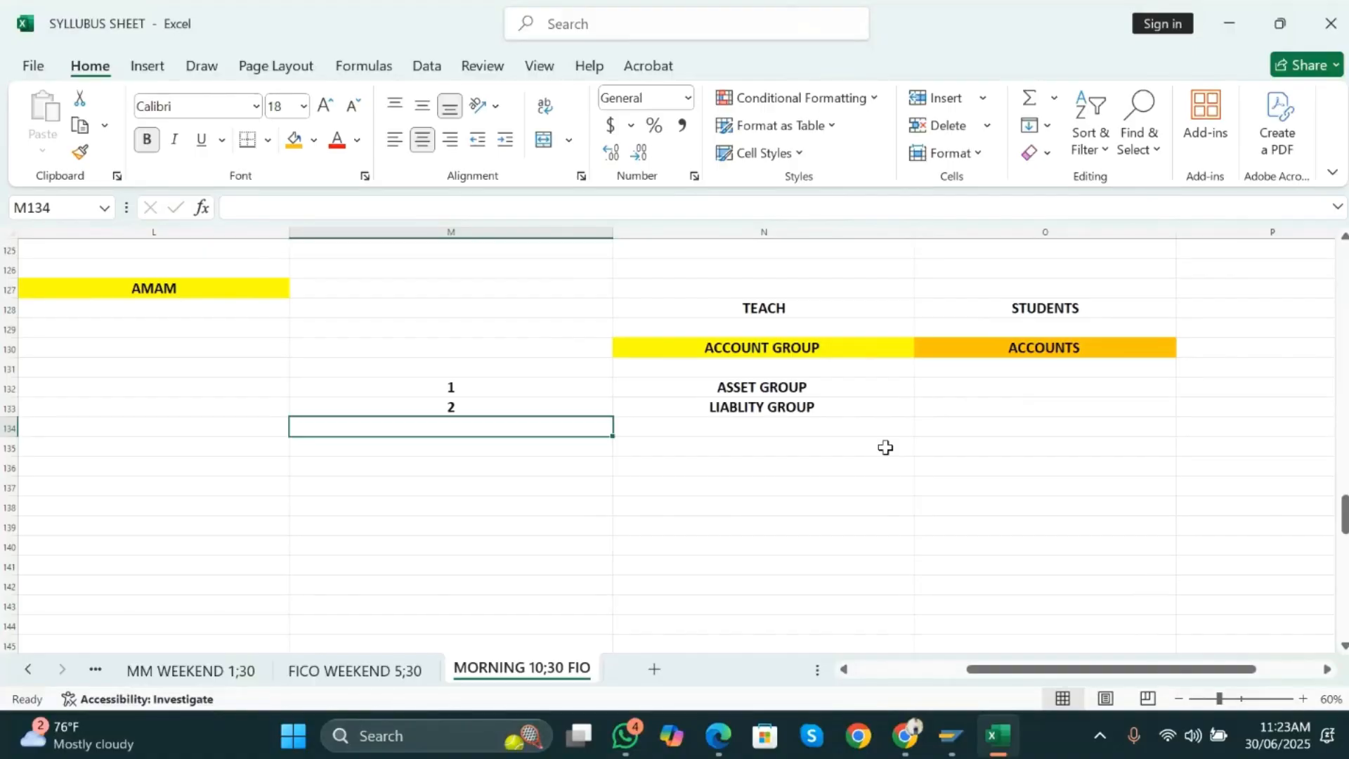
- Add the third account group row with serial number 3 in cell M134 and INCOME GROUP in N134
{"action": "type", "text": "3"}
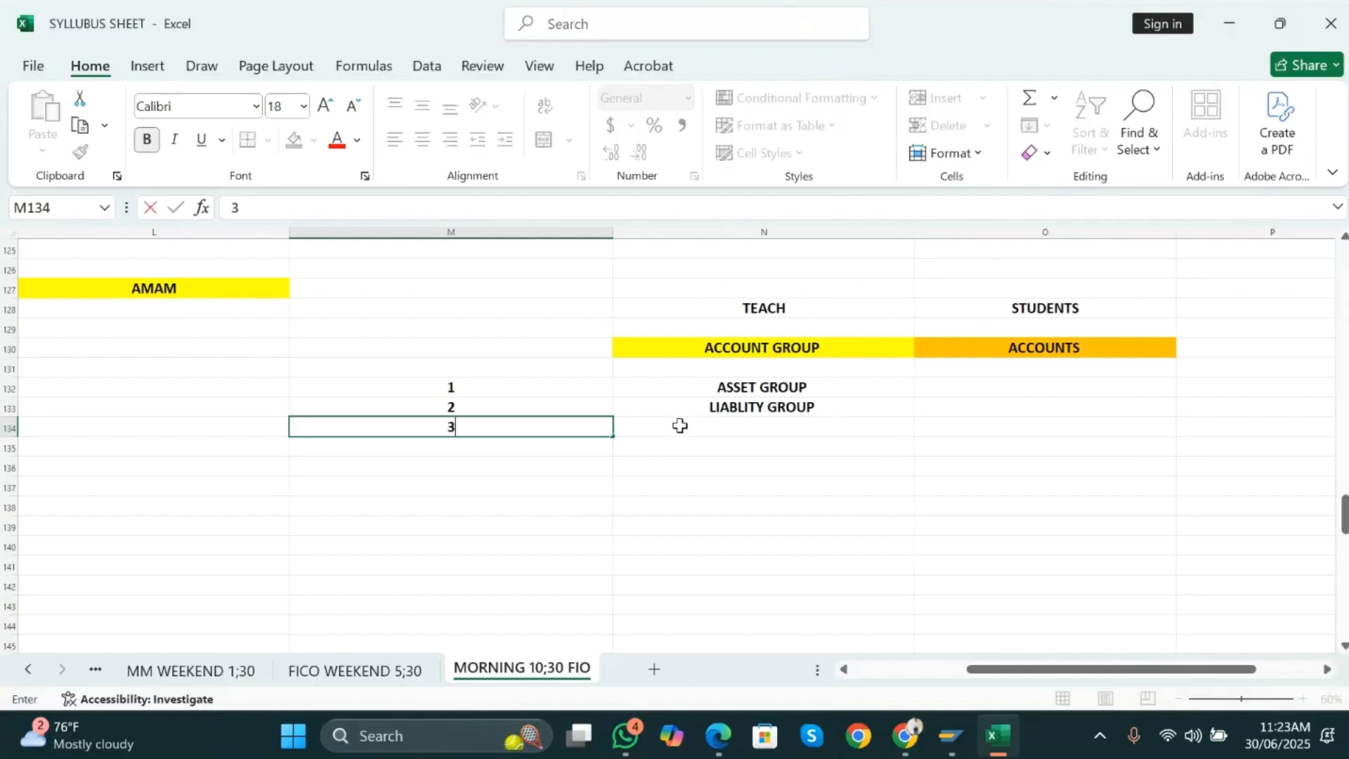
{"action": "left_click", "coordinate": [679, 425]}
{"action": "type", "text": "INVO"}
{"action": "key", "text": "BackSpace"}
{"action": "key", "text": "BackSpace"}
{"action": "type", "text": "CP"}
{"action": "key", "text": "BackSpace"}
{"action": "type", "text": "OME G"}
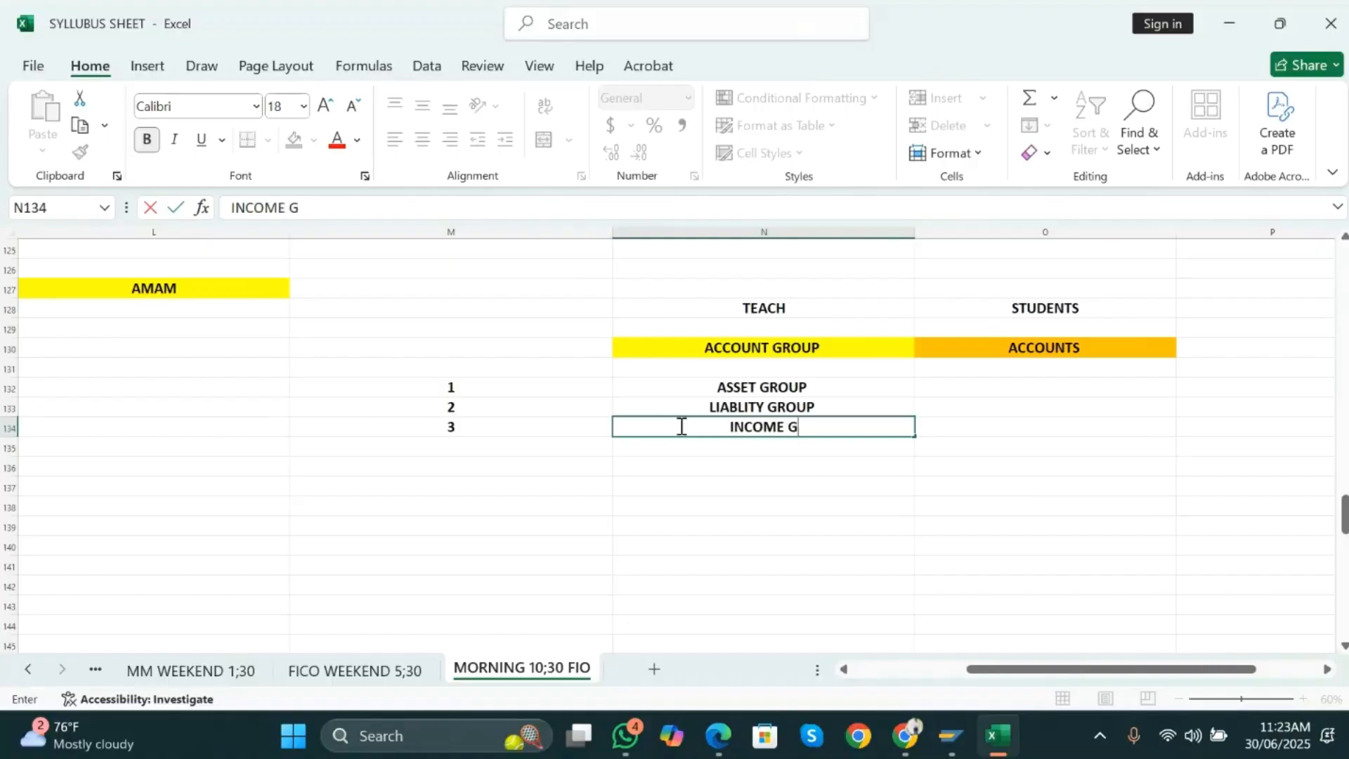
{"action": "type", "text": "ROUP"}
{"action": "key", "text": "Return"}
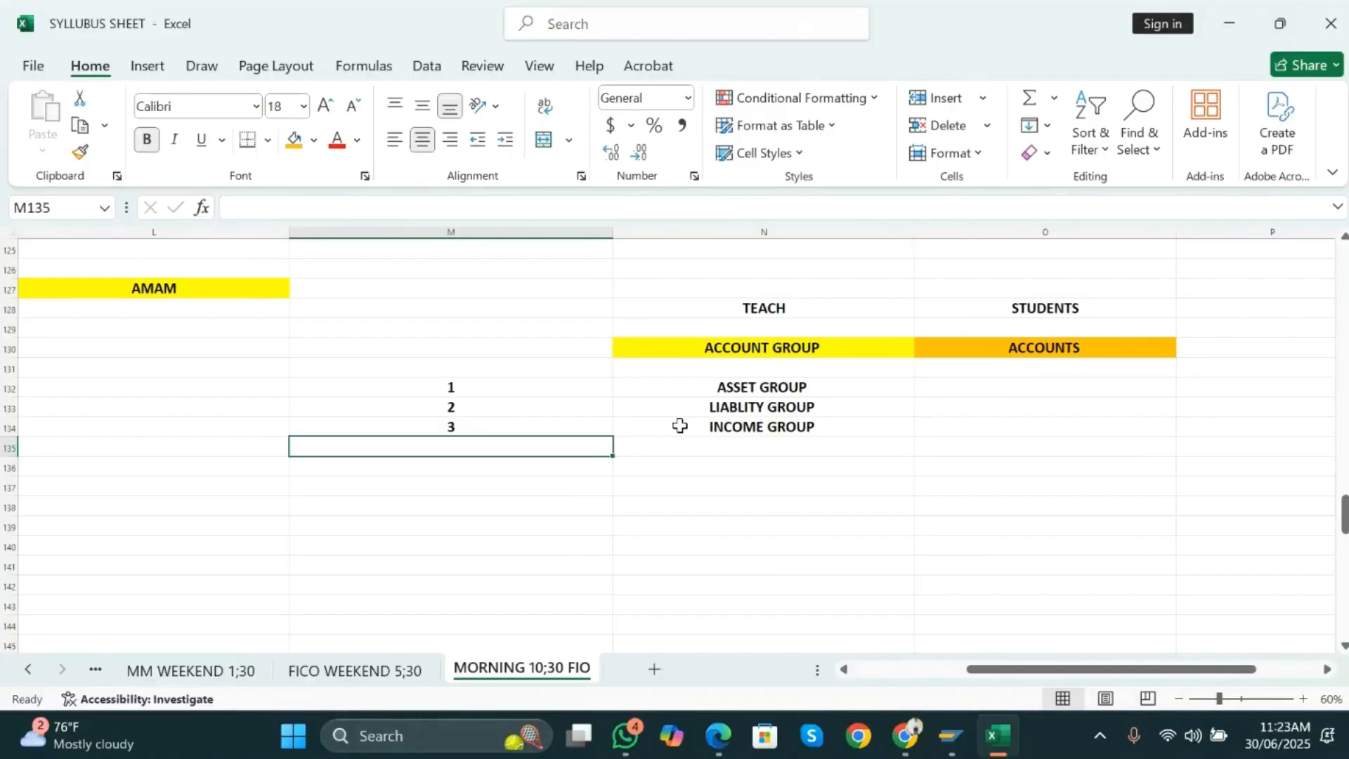
- Add the fourth account group row with serial number 4 in cell M135 and EXPENSE GROUP in N135
{"action": "type", "text": "4"}
{"action": "key", "text": "Tab"}
{"action": "type", "text": "EXPENSE"}
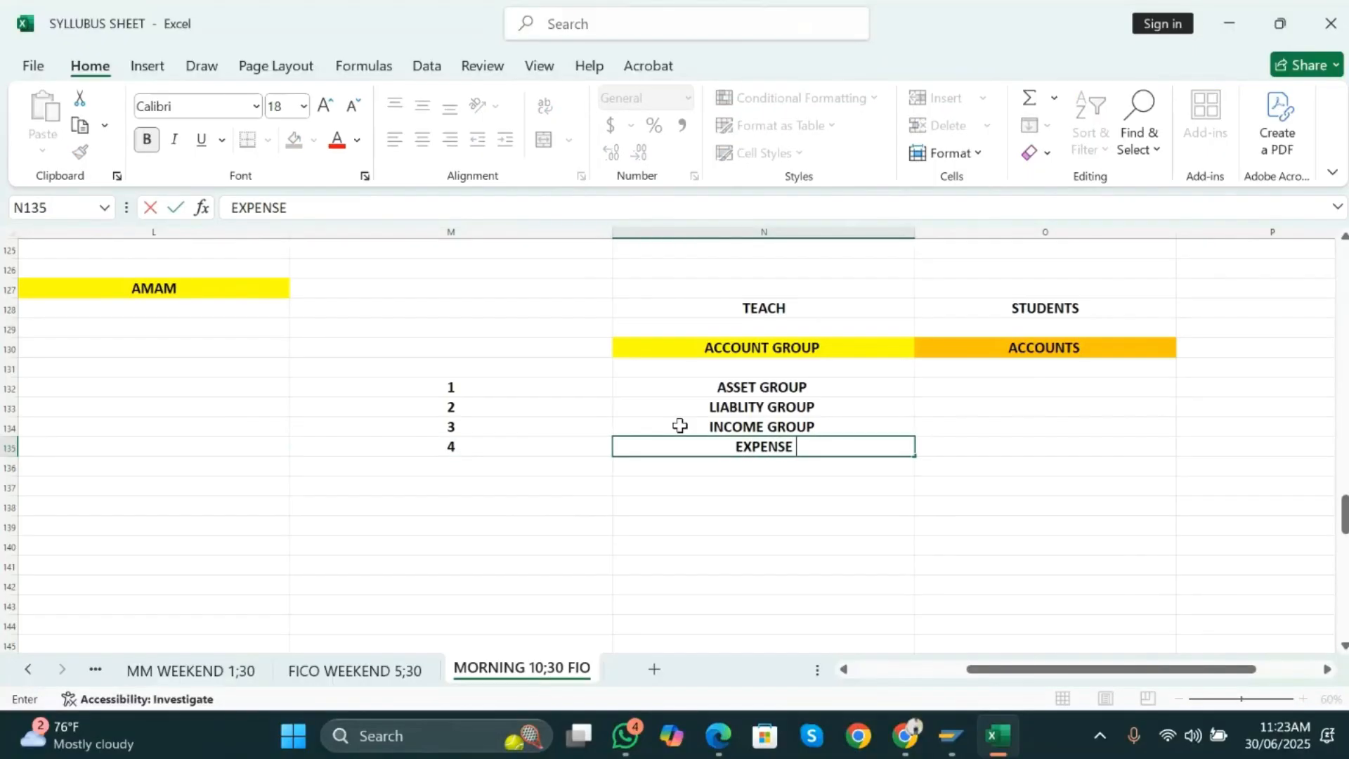
{"action": "type", "text": " GROUP"}
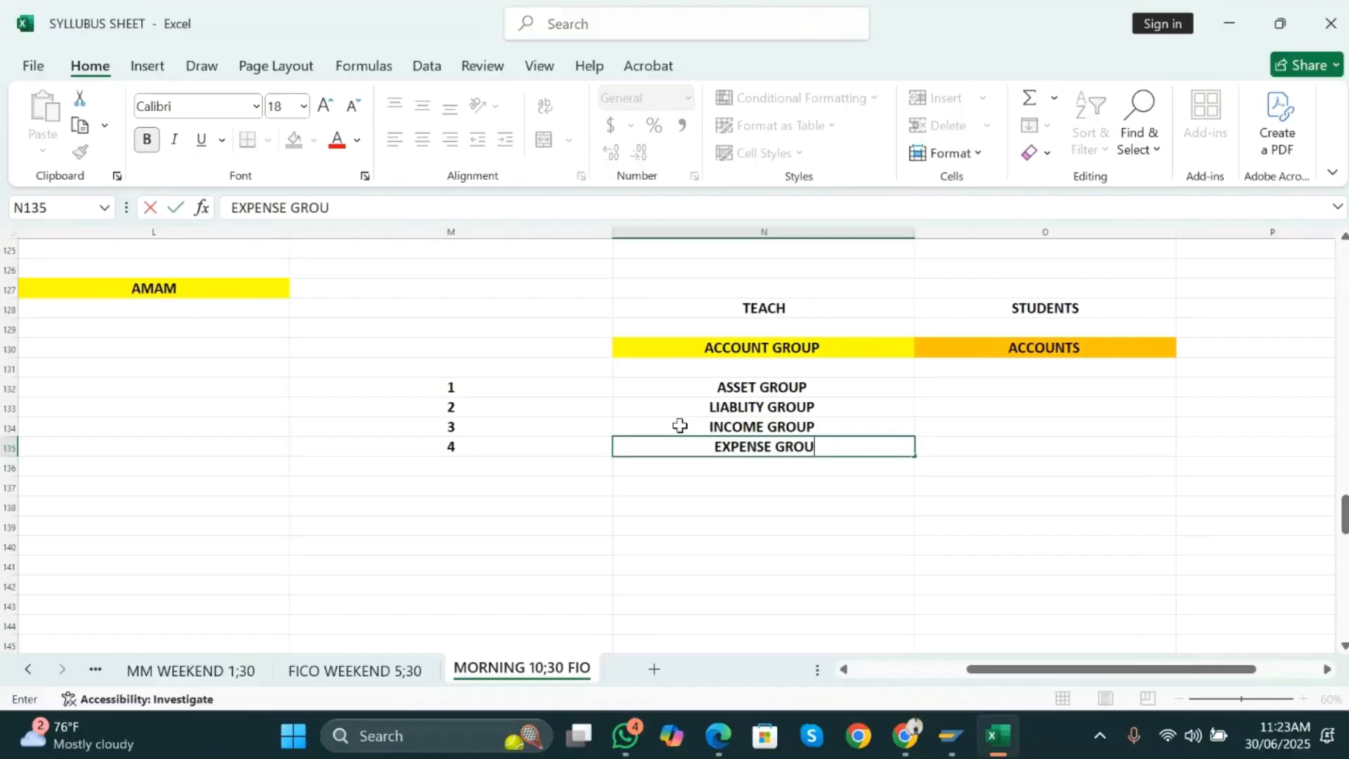
{"action": "key", "text": "Return"}
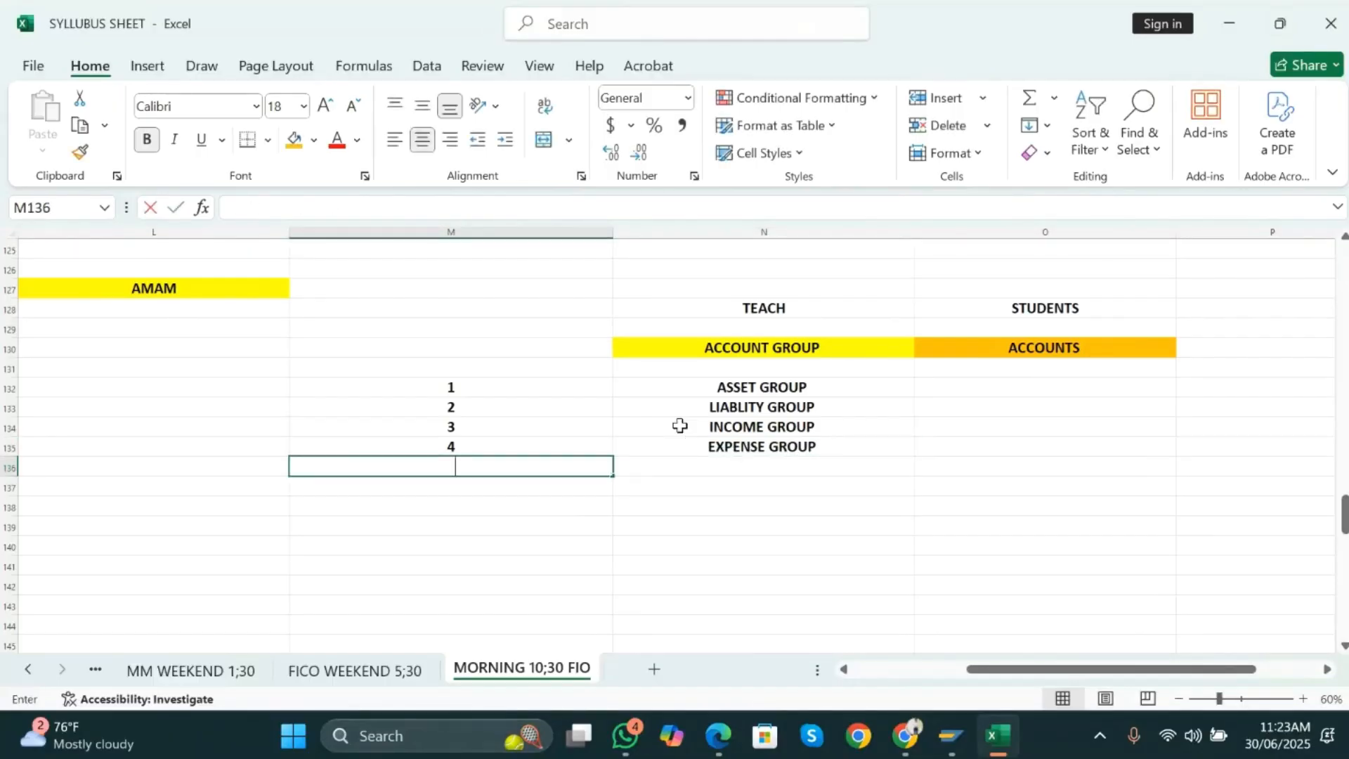
- Add the fifth account group row with serial number 5 in cell M136 and TRADING GROUP in N136
{"action": "type", "text": "5"}
{"action": "key", "text": "Tab"}
{"action": "type", "text": "TRADING"}
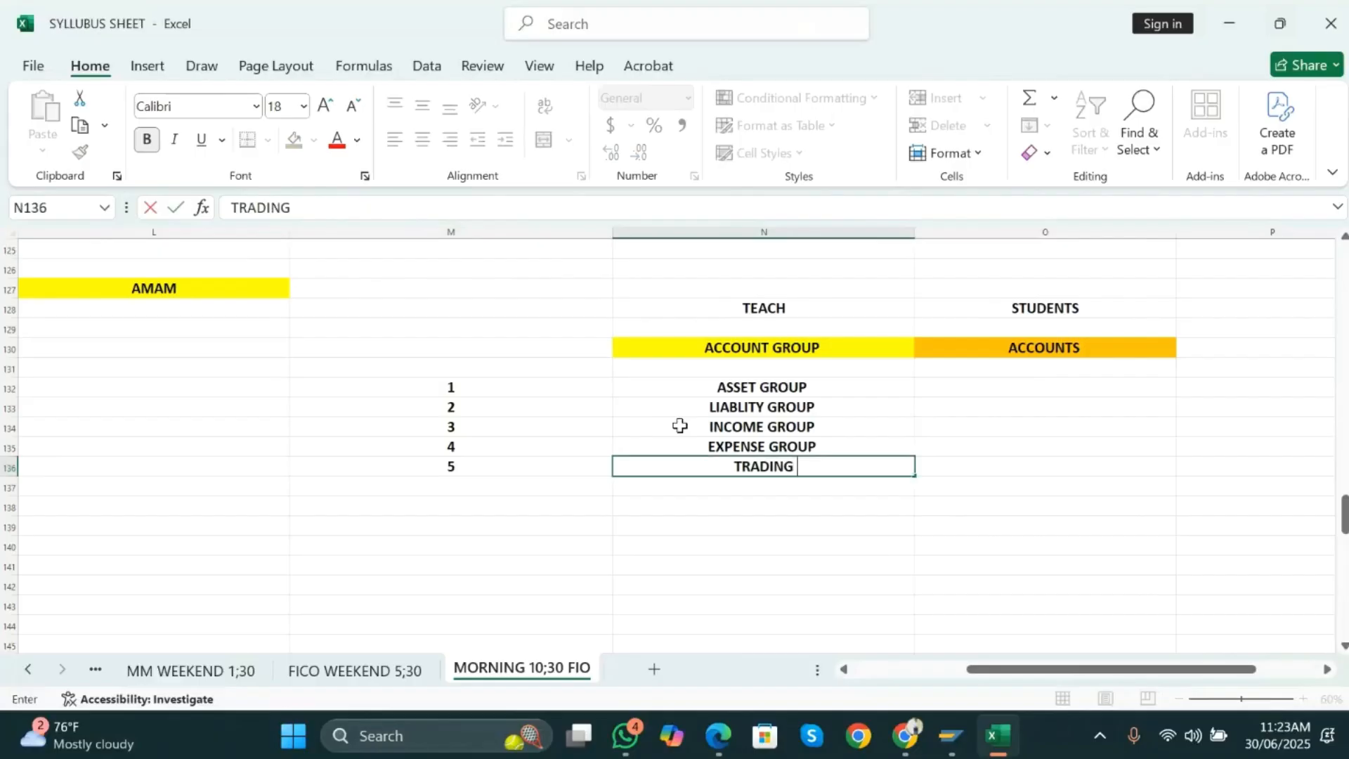
{"action": "type", "text": " GROUP"}
{"action": "key", "text": "Return"}
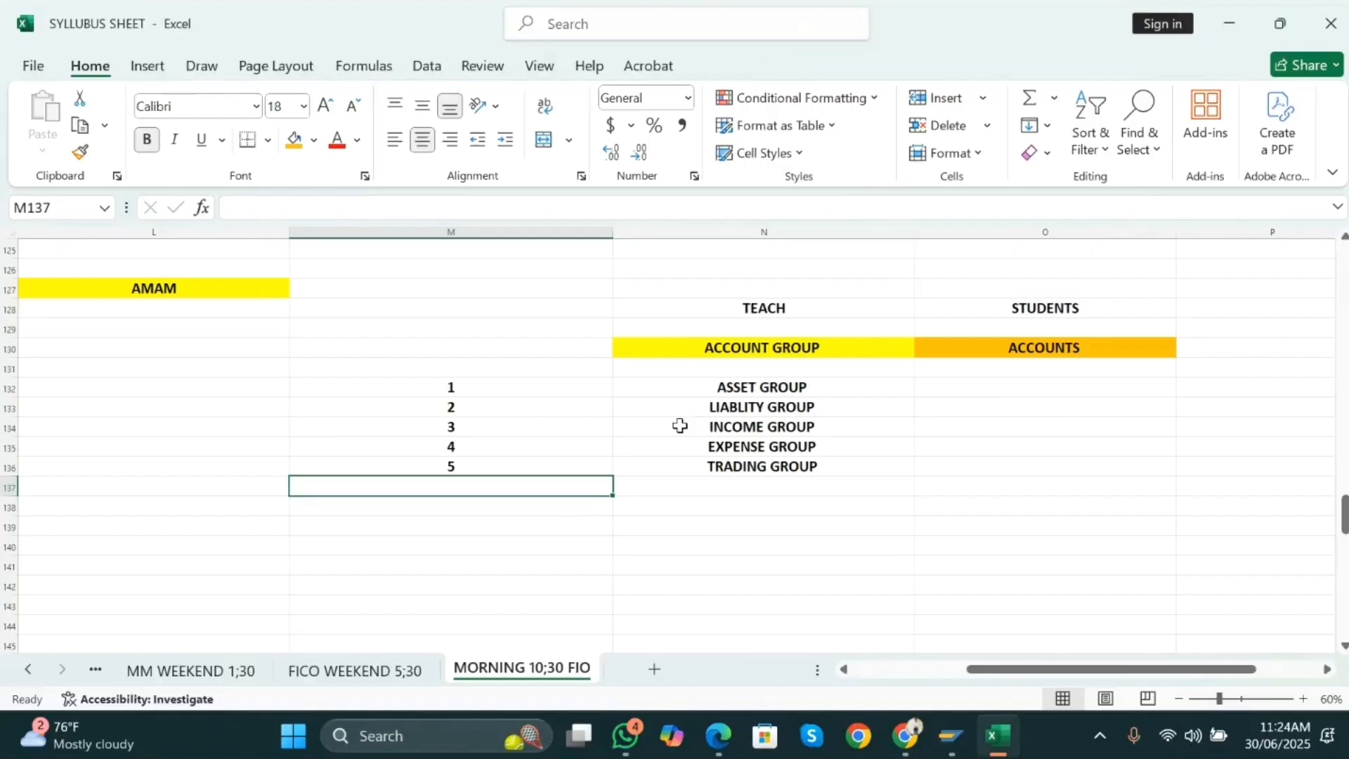
{"action": "left_click", "coordinate": [780, 469]}
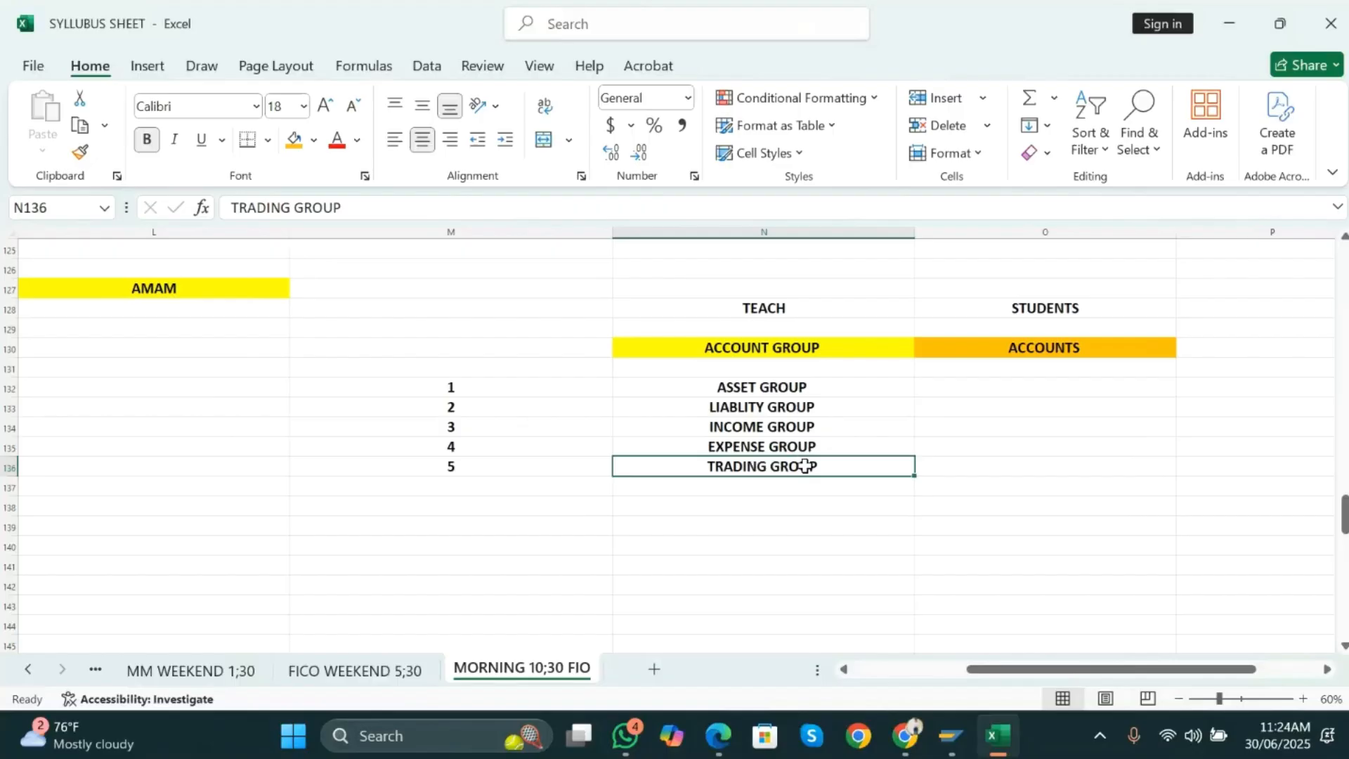
- Switch to SAP and open the G/L Account Groups overview with transaction code /NOBD4
{"action": "key", "text": "alt+Tab"}
{"action": "key", "text": "alt+Tab"}
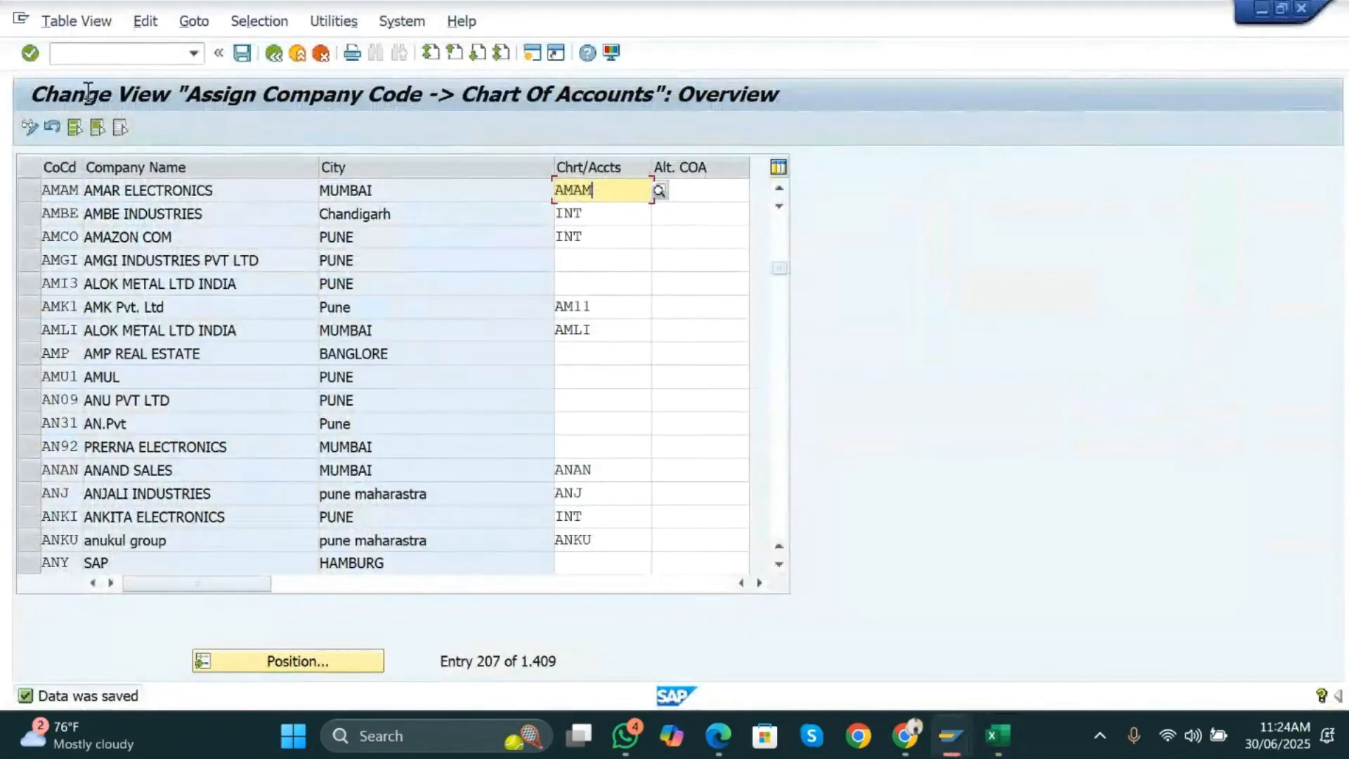
{"action": "left_click", "coordinate": [86, 55]}
{"action": "type", "text": "/NO"}
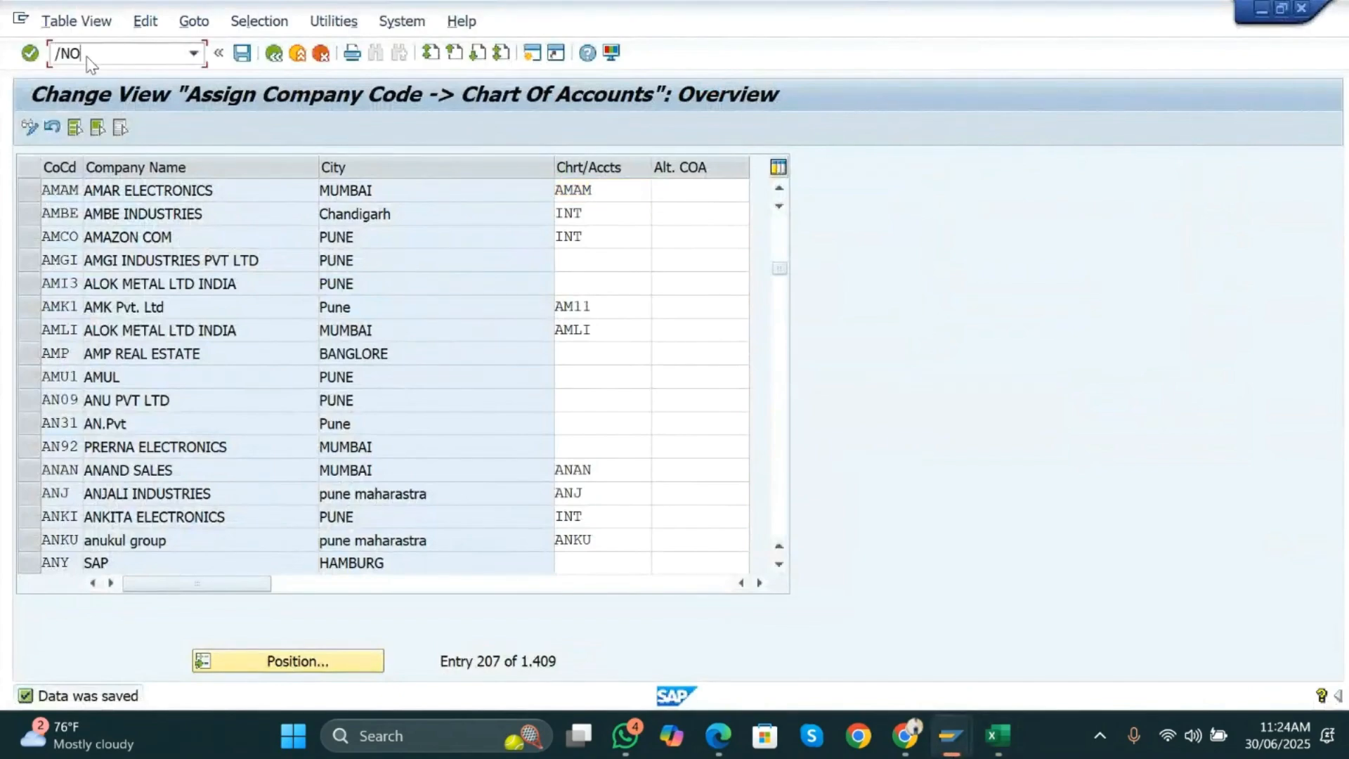
{"action": "type", "text": "BD4"}
{"action": "key", "text": "Return"}
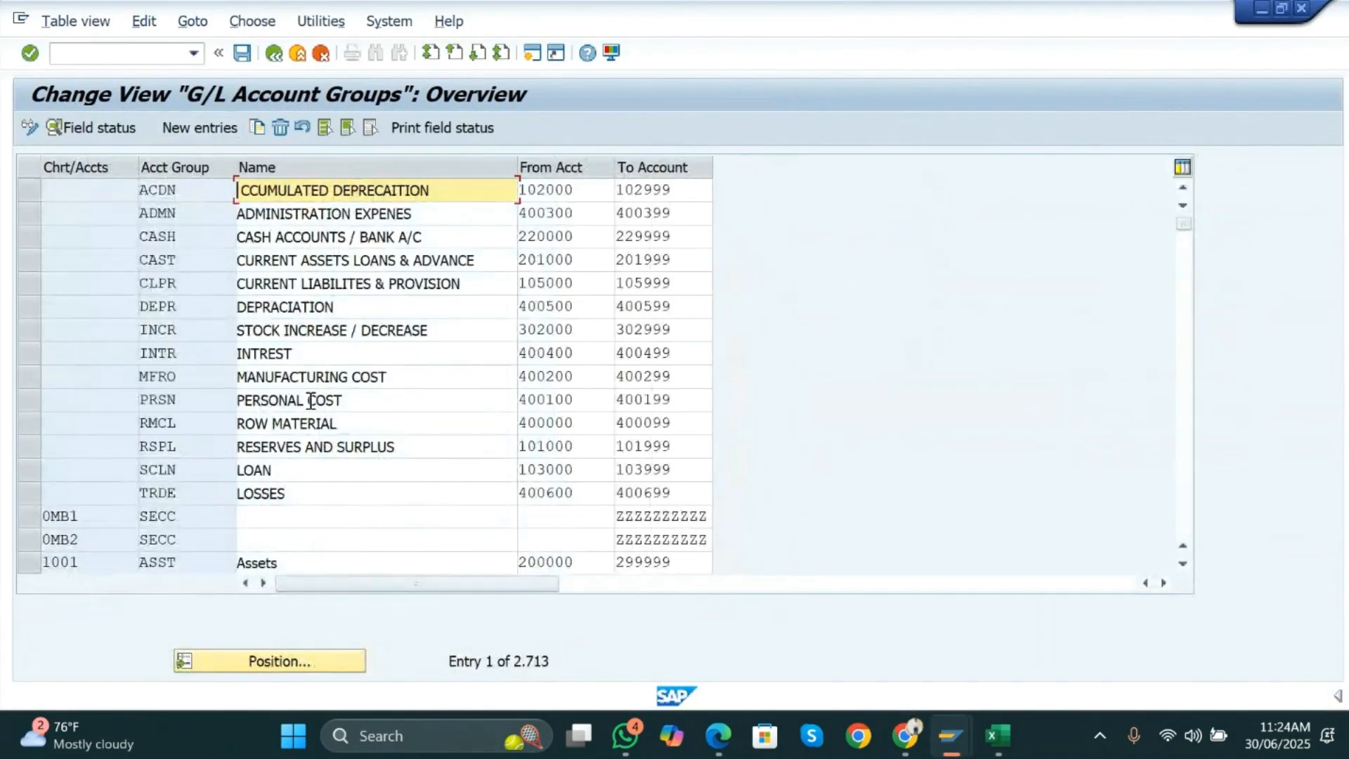
- Look through the existing G/L account groups, examining their names and number ranges across the charts of accounts
{"action": "scroll", "coordinate": [312, 404], "scroll_direction": "down", "scroll_amount": 4}
{"action": "scroll", "coordinate": [312, 404], "scroll_direction": "down", "scroll_amount": 6}
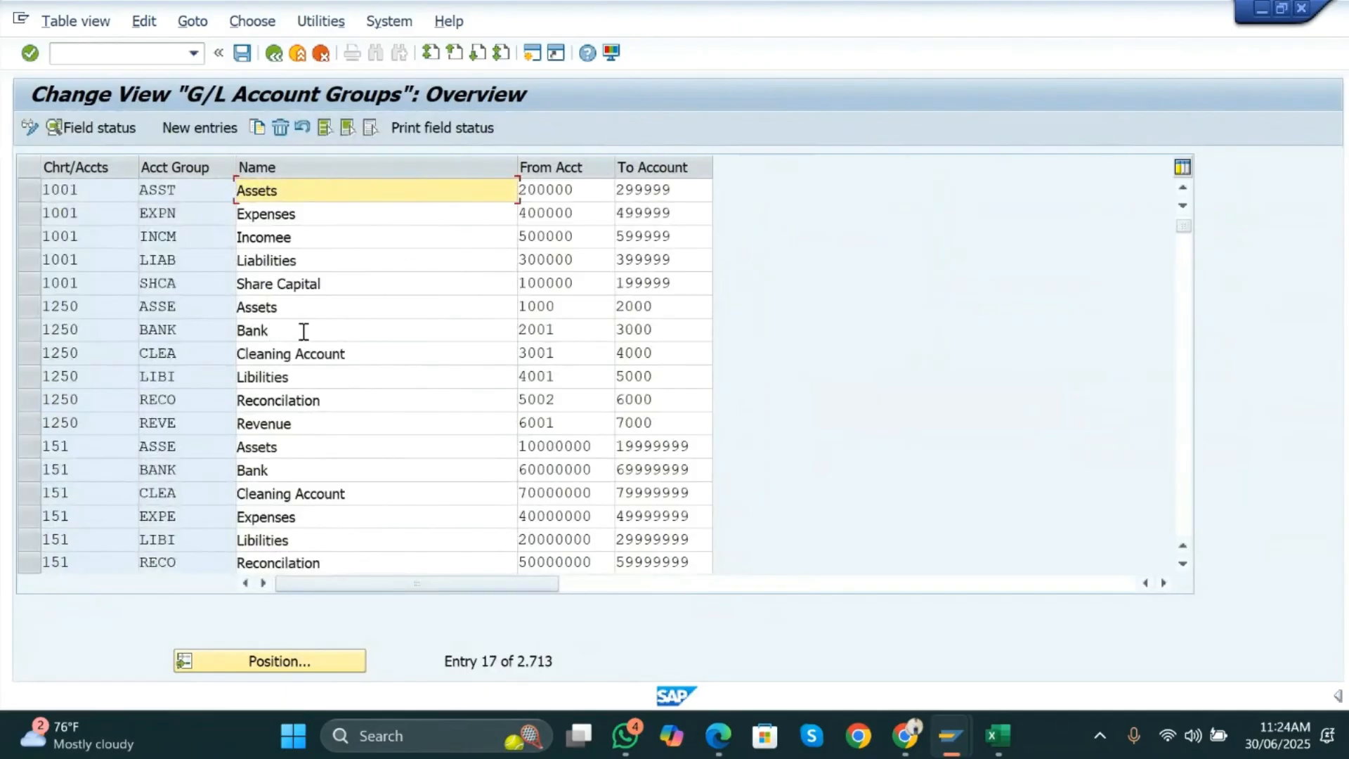
{"action": "type", "text": "Incomee"}
{"action": "scroll", "coordinate": [384, 454], "scroll_direction": "down", "scroll_amount": 2}
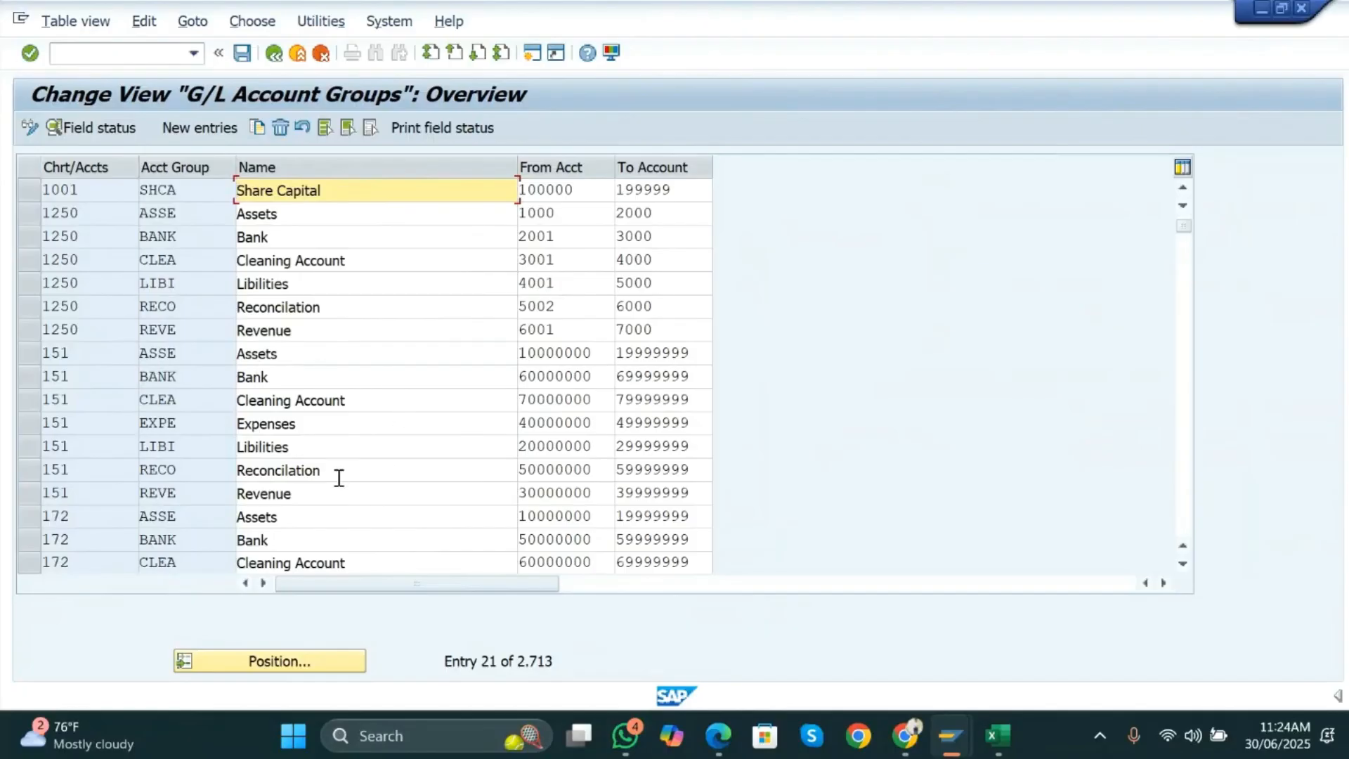
{"action": "scroll", "coordinate": [339, 478], "scroll_direction": "down", "scroll_amount": 1}
{"action": "scroll", "coordinate": [436, 485], "scroll_direction": "down", "scroll_amount": 10}
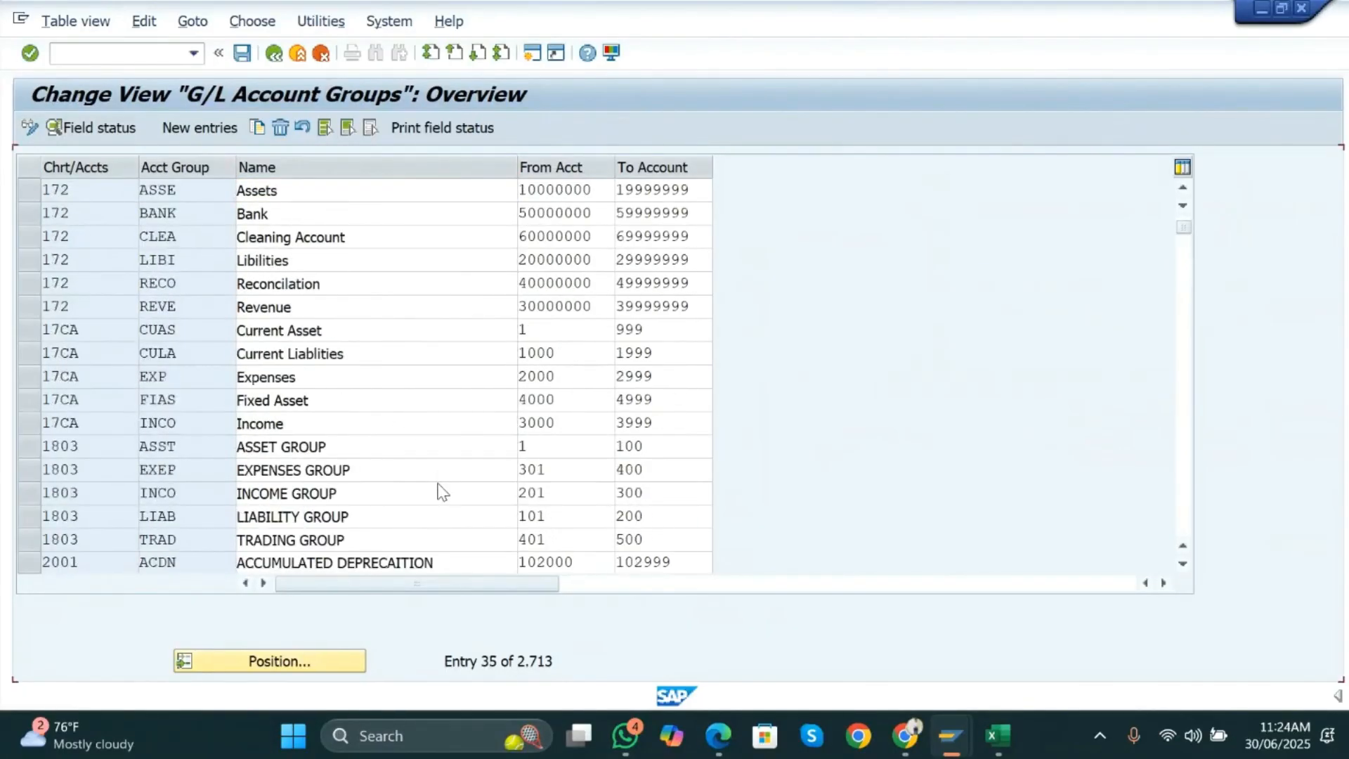
{"action": "scroll", "coordinate": [439, 483], "scroll_direction": "down", "scroll_amount": 1}
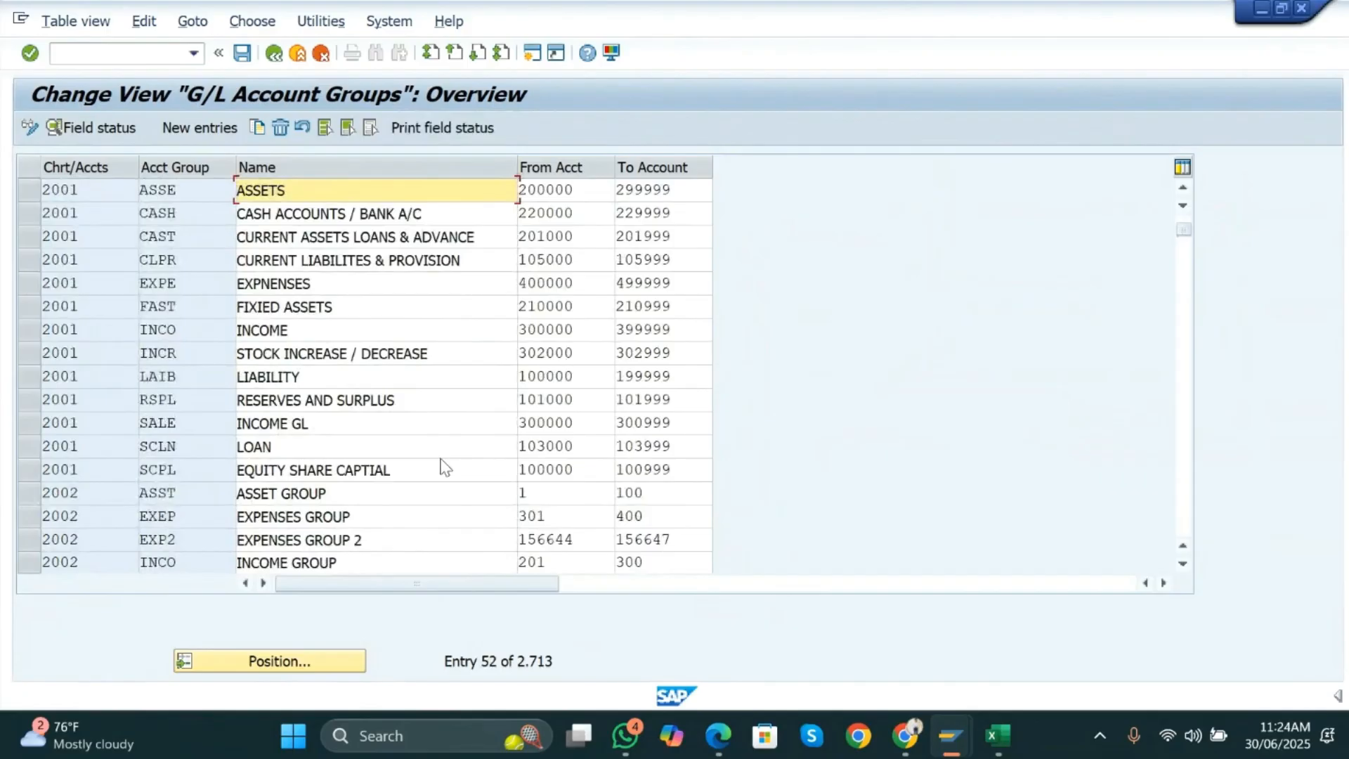
- Switch back to the Excel syllabus sheet and review the TEACH and STUDENTS headings and the ASSET GROUP entry
{"action": "key", "text": "alt+Tab"}
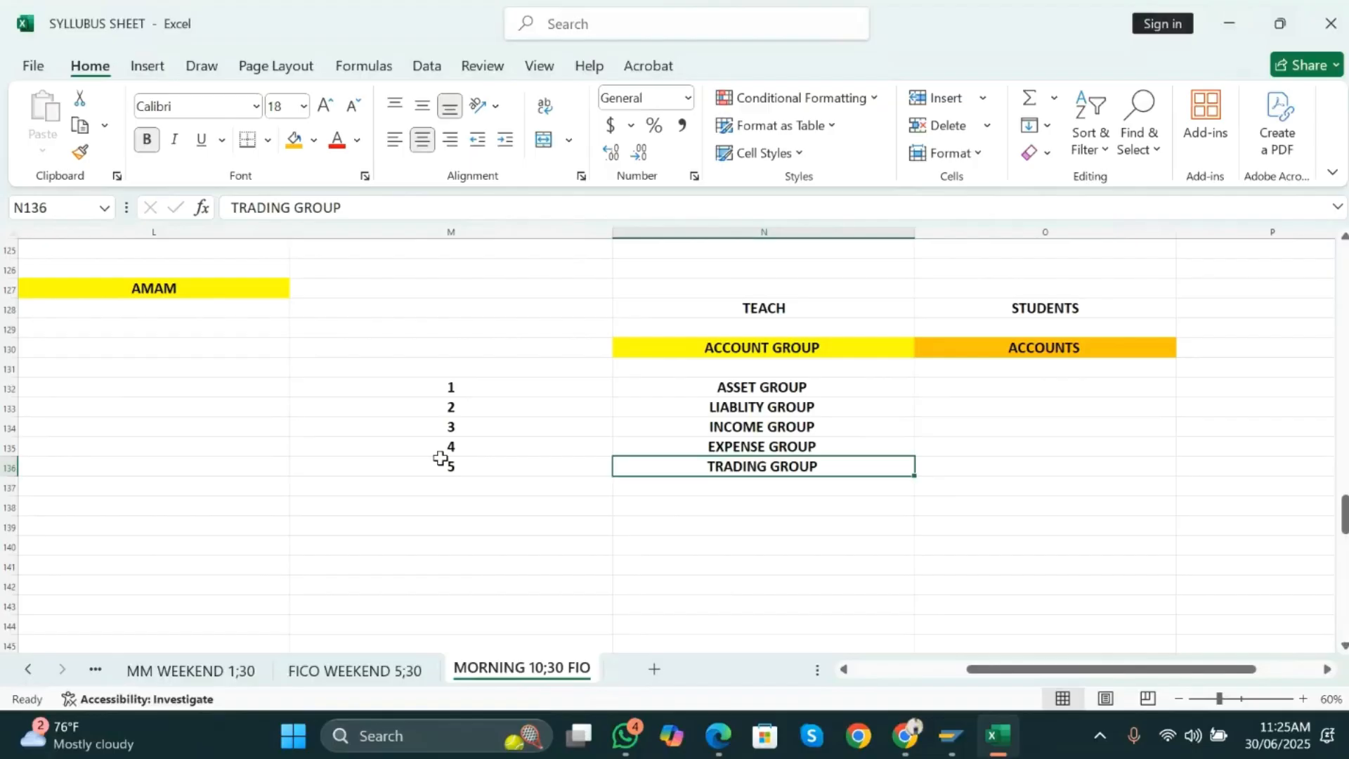
{"action": "left_click", "coordinate": [696, 390]}
{"action": "left_click", "coordinate": [725, 301]}
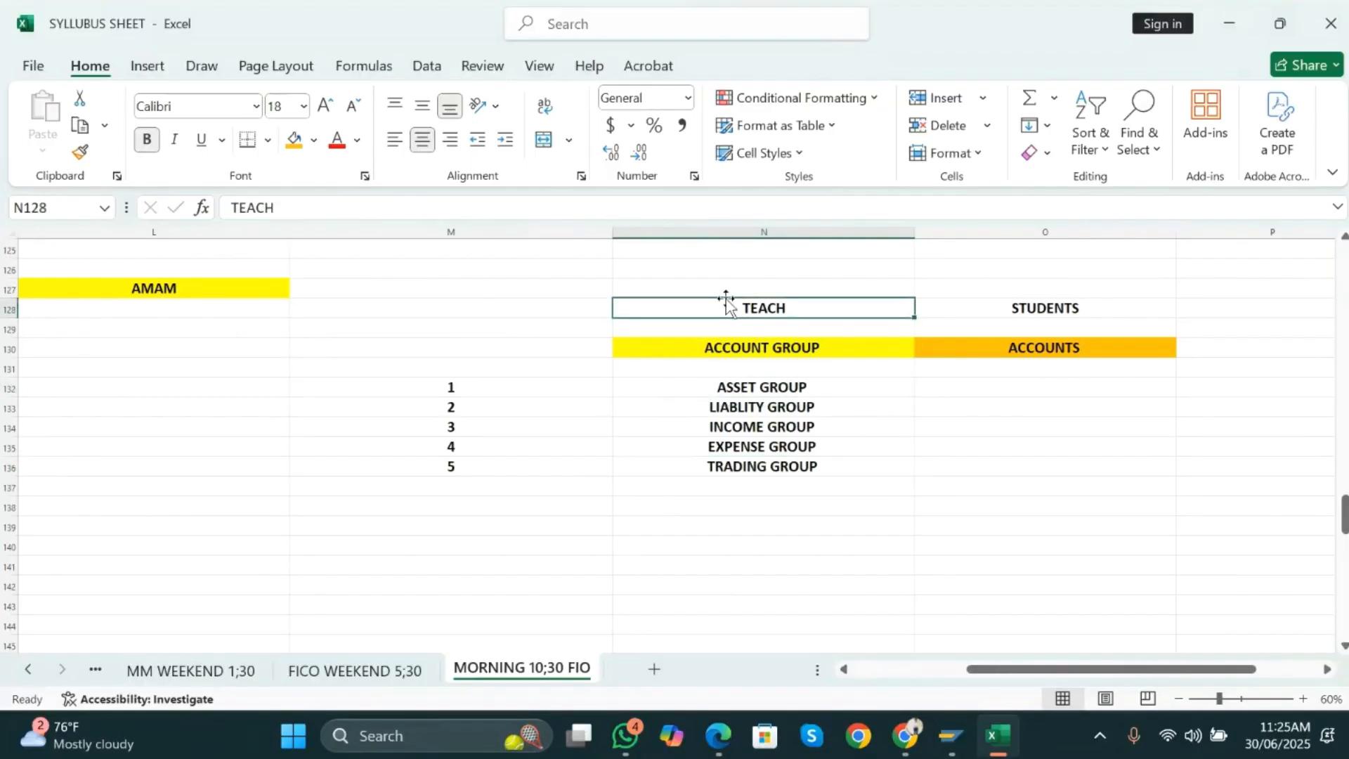
{"action": "left_click", "coordinate": [968, 304]}
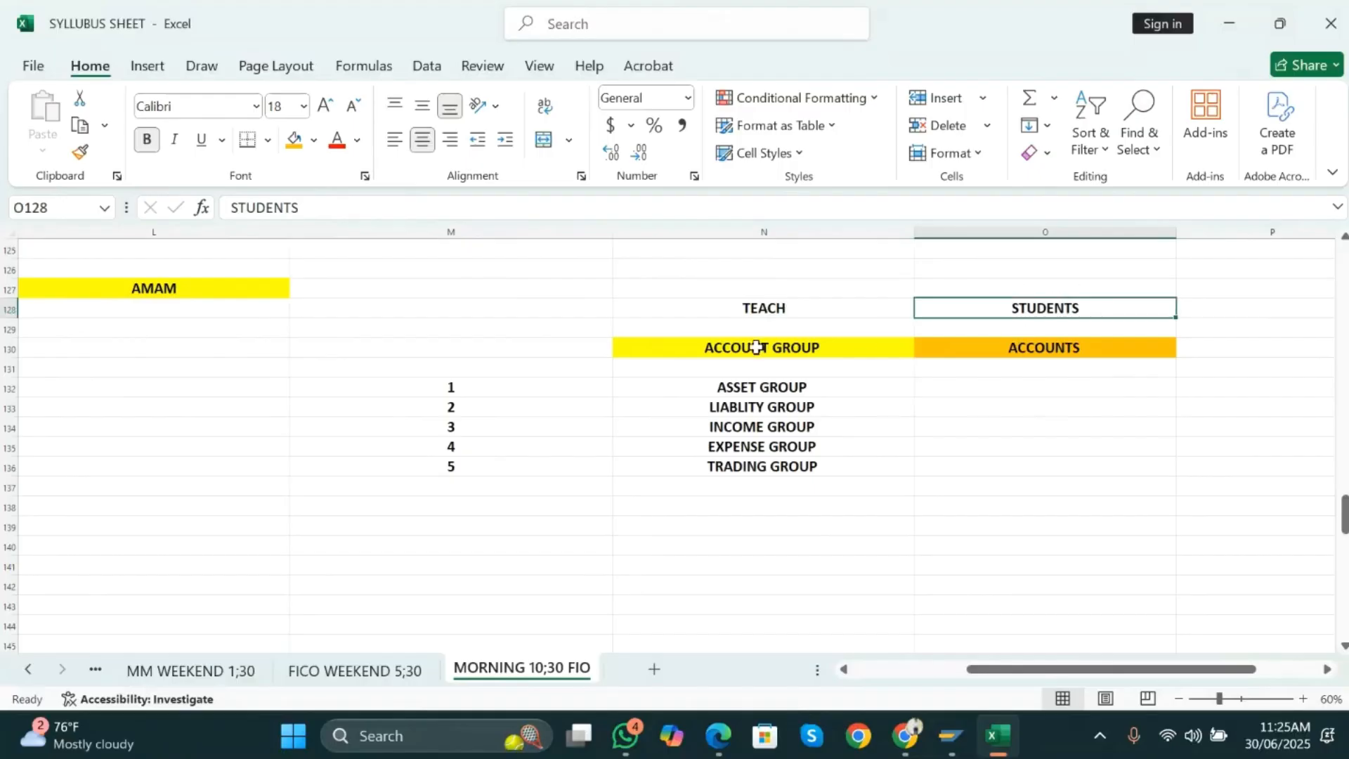
{"action": "left_click", "coordinate": [696, 312]}
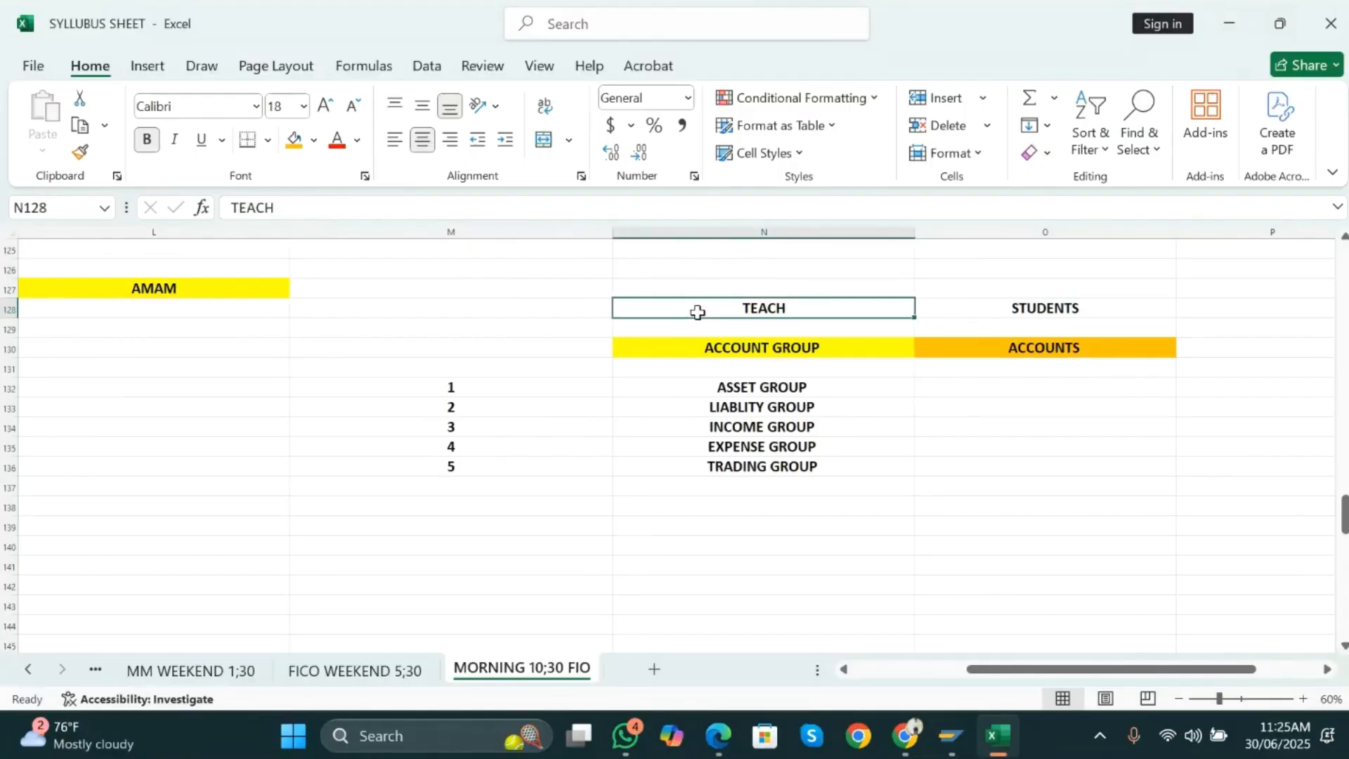
{"action": "left_click", "coordinate": [1059, 312]}
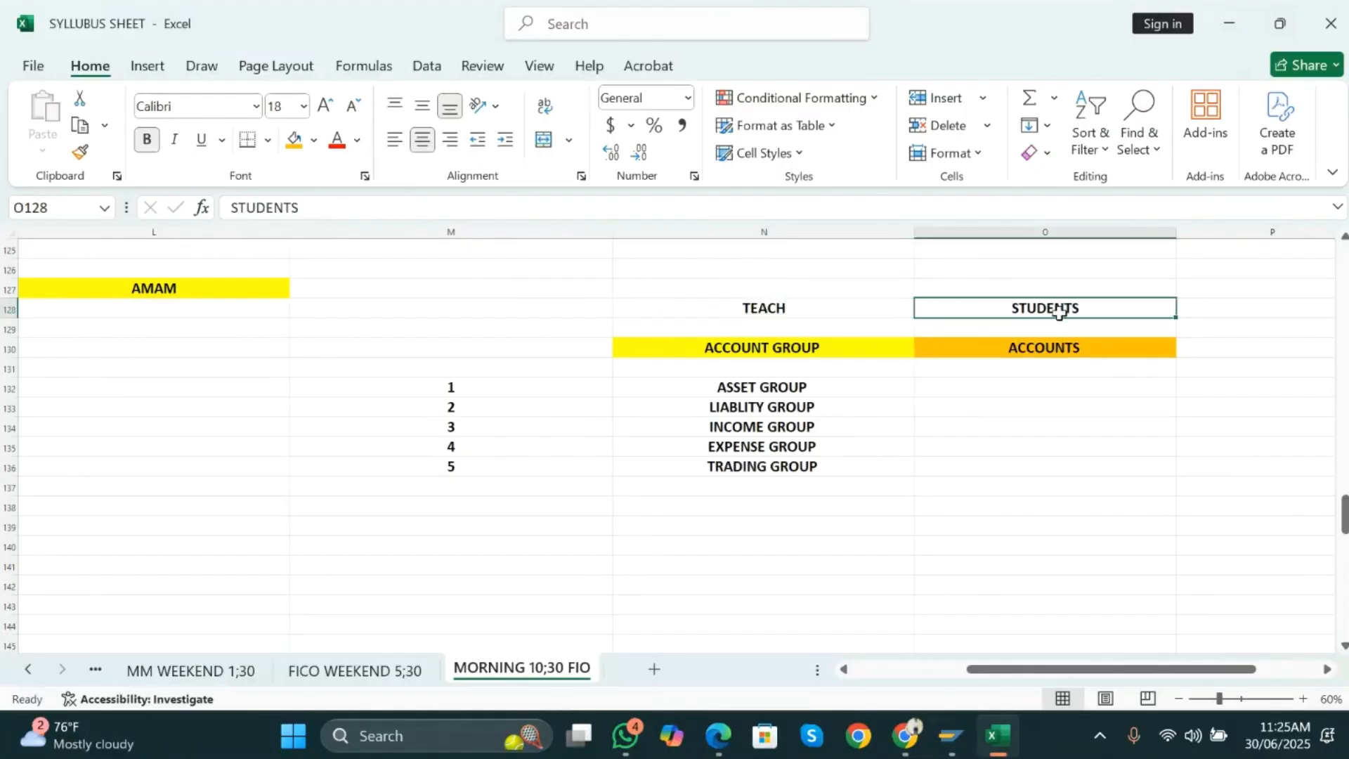
{"action": "left_click", "coordinate": [826, 385]}
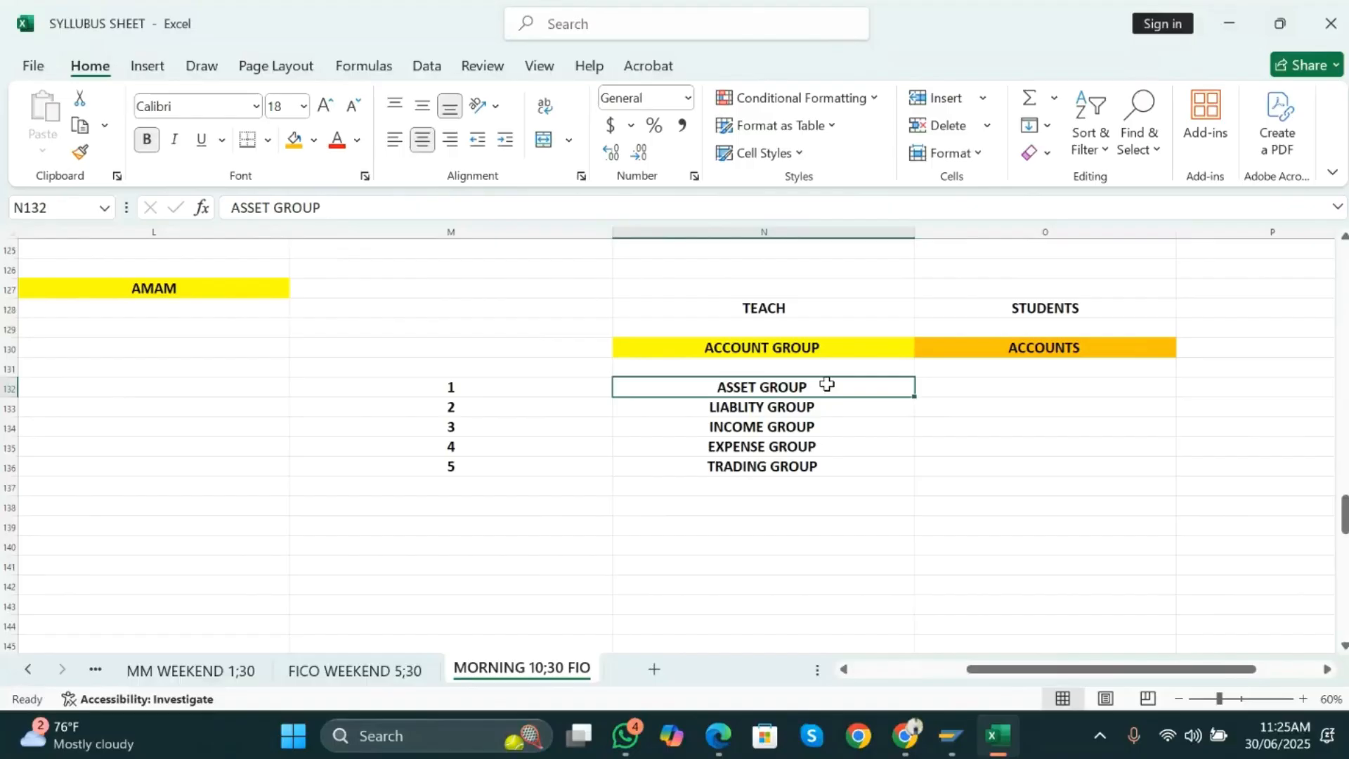
- Enter the account number range 1-------100 for ASSET GROUP in cell O132
{"action": "left_click", "coordinate": [1032, 395]}
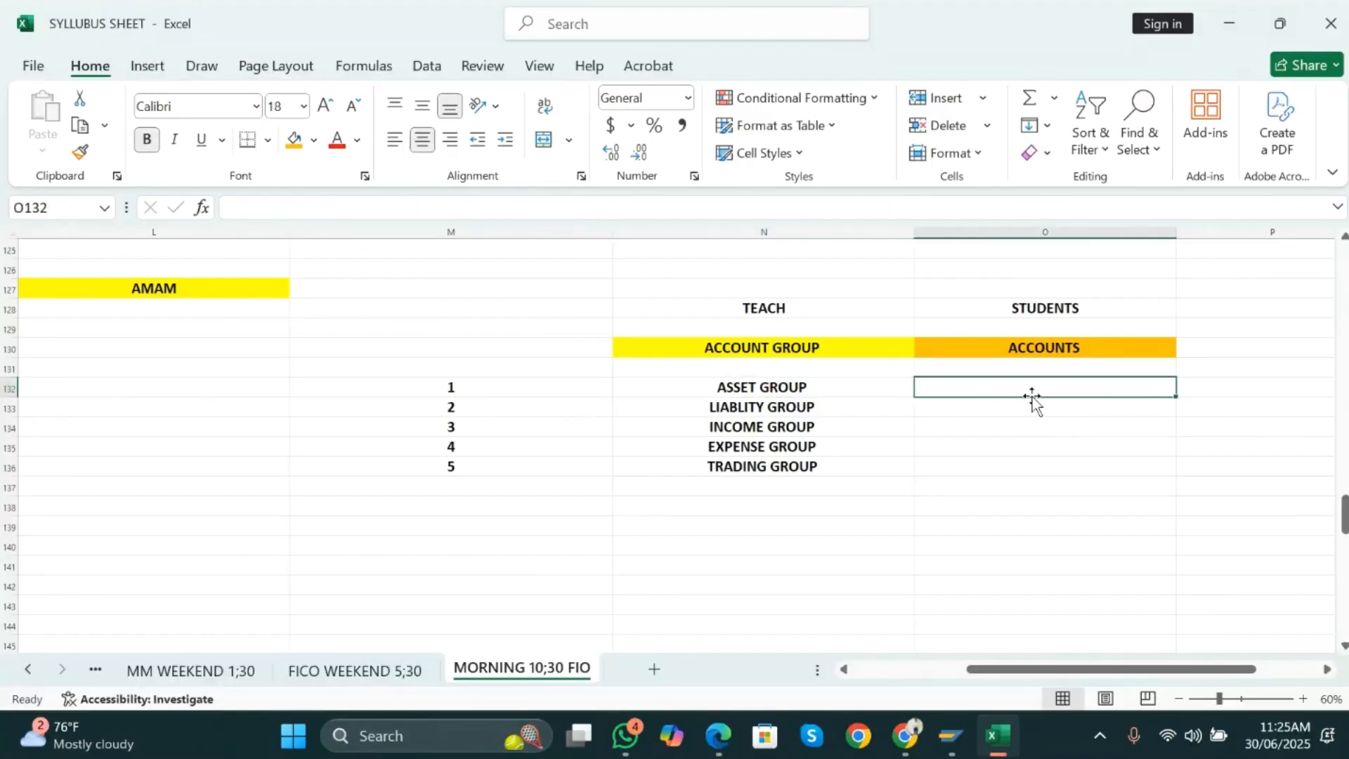
{"action": "type", "text": "1"}
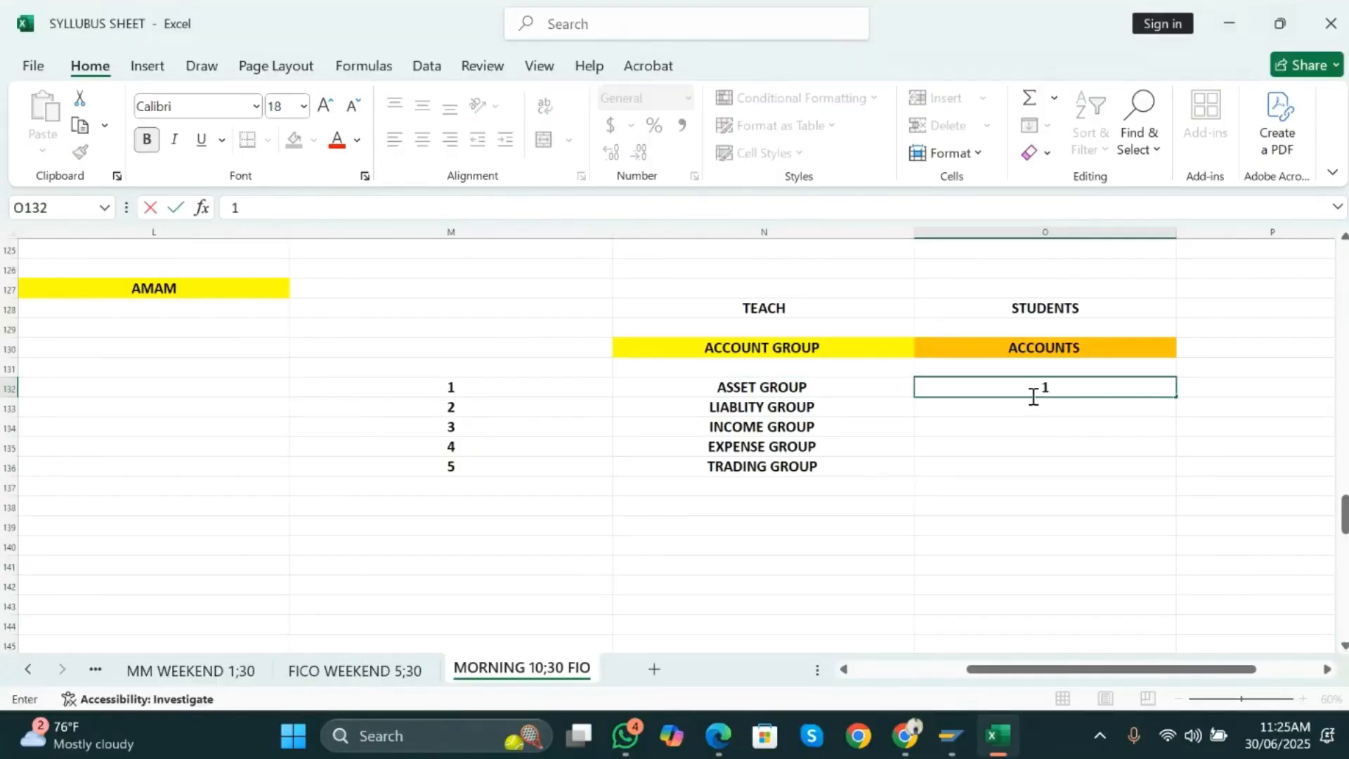
{"action": "type", "text": "-------100"}
{"action": "key", "text": "Return"}
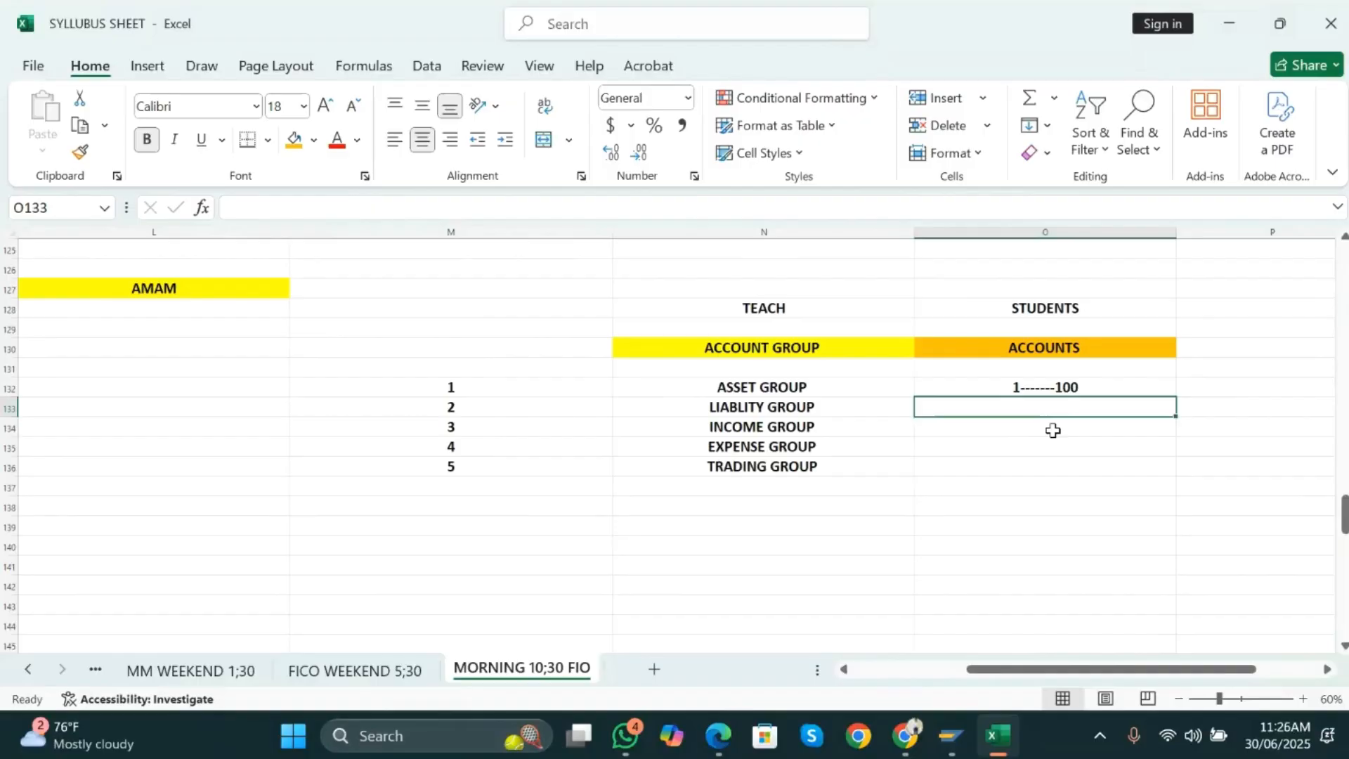
- Enter the account number range 101------200 for LIABLITY GROUP in cell O133
{"action": "key", "text": "Left"}
{"action": "key", "text": "Right"}
{"action": "type", "text": "101------"}
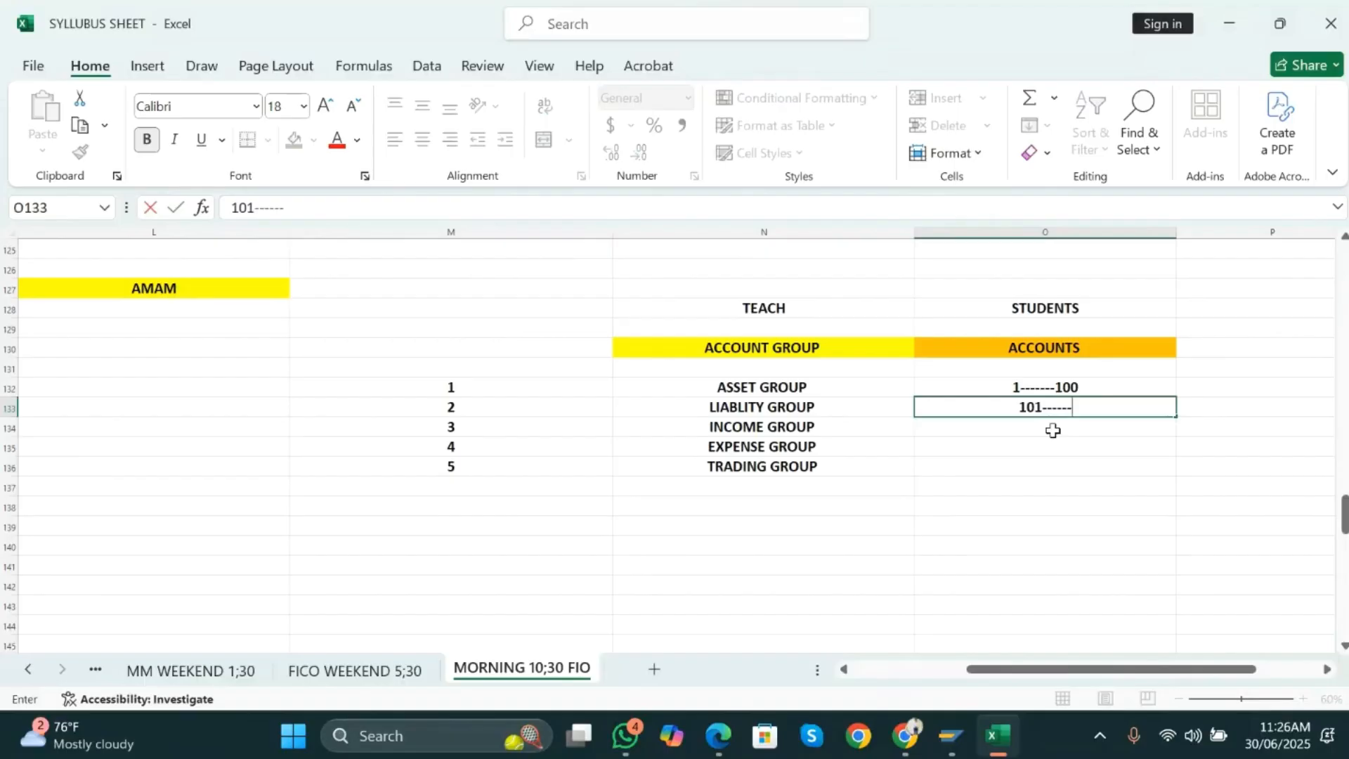
{"action": "type", "text": "200"}
{"action": "key", "text": "Return"}
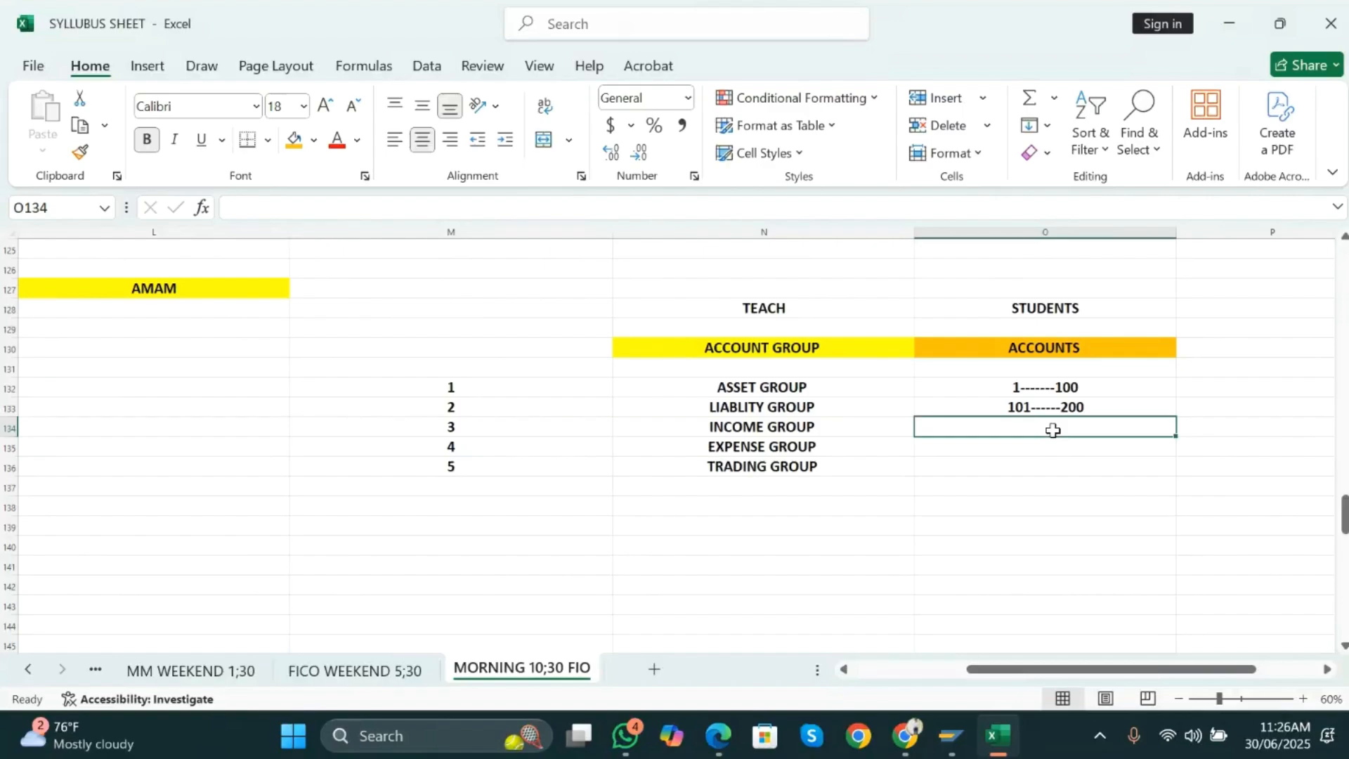
- Enter the account ranges 201------300 for INCOME GROUP, 301------400 for EXPENSE GROUP and 401------500 for TRADING GROUP in cells O134 to O136
{"action": "type", "text": "201------300"}
{"action": "key", "text": "Return"}
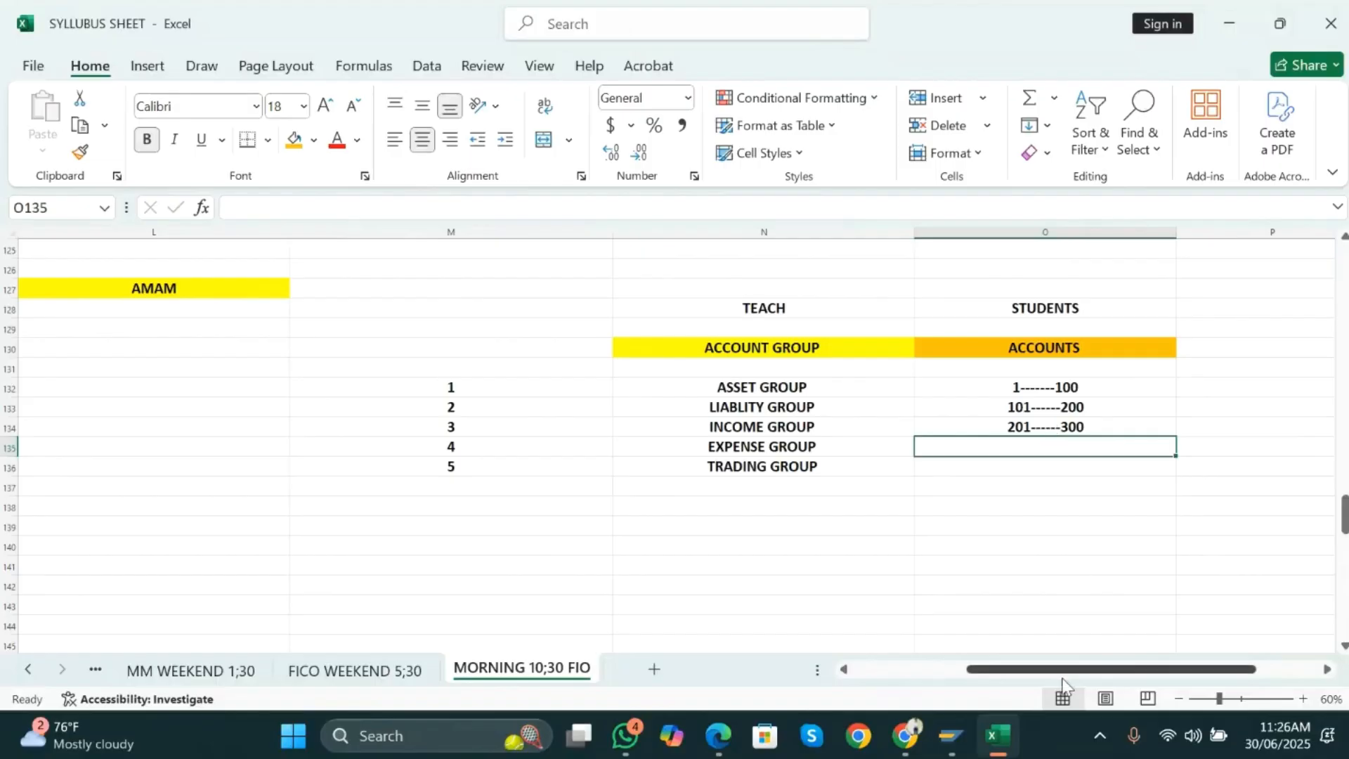
{"action": "type", "text": "301------400"}
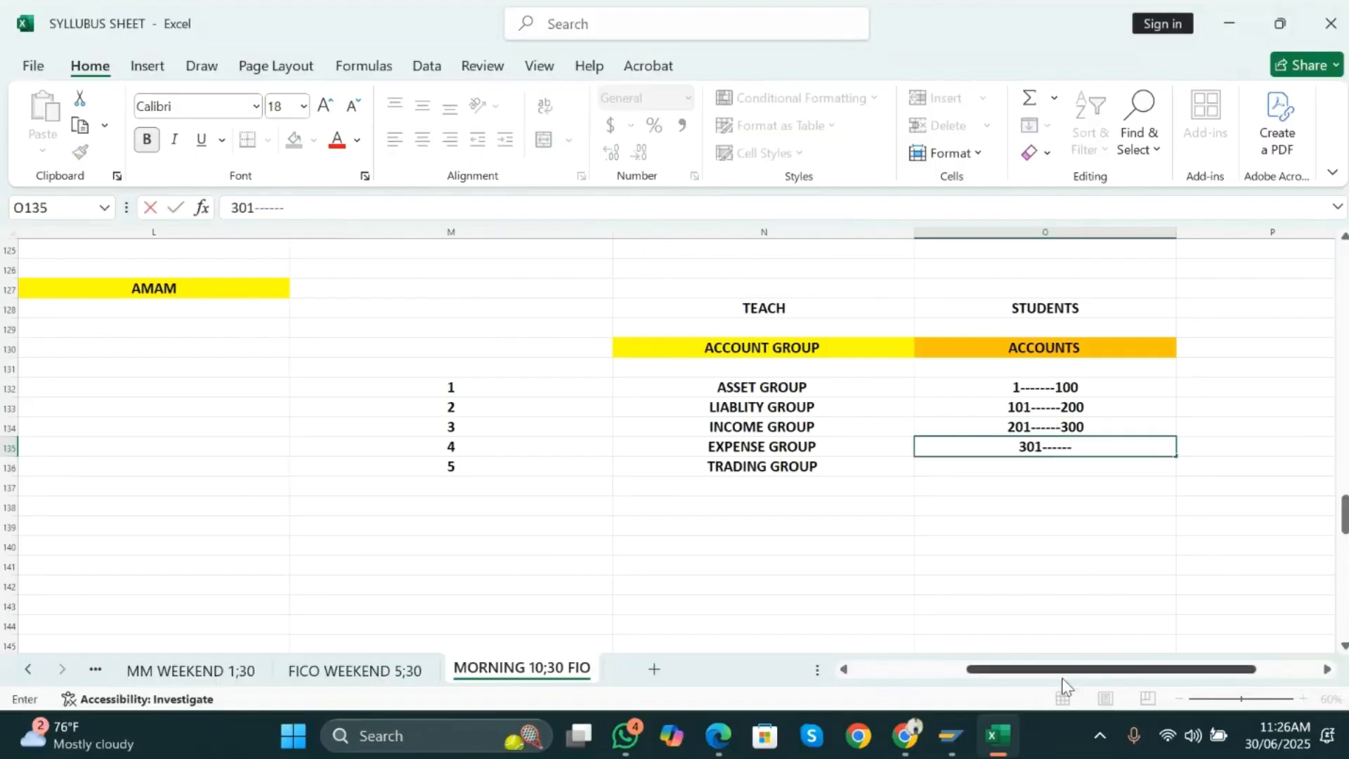
{"action": "key", "text": "Return"}
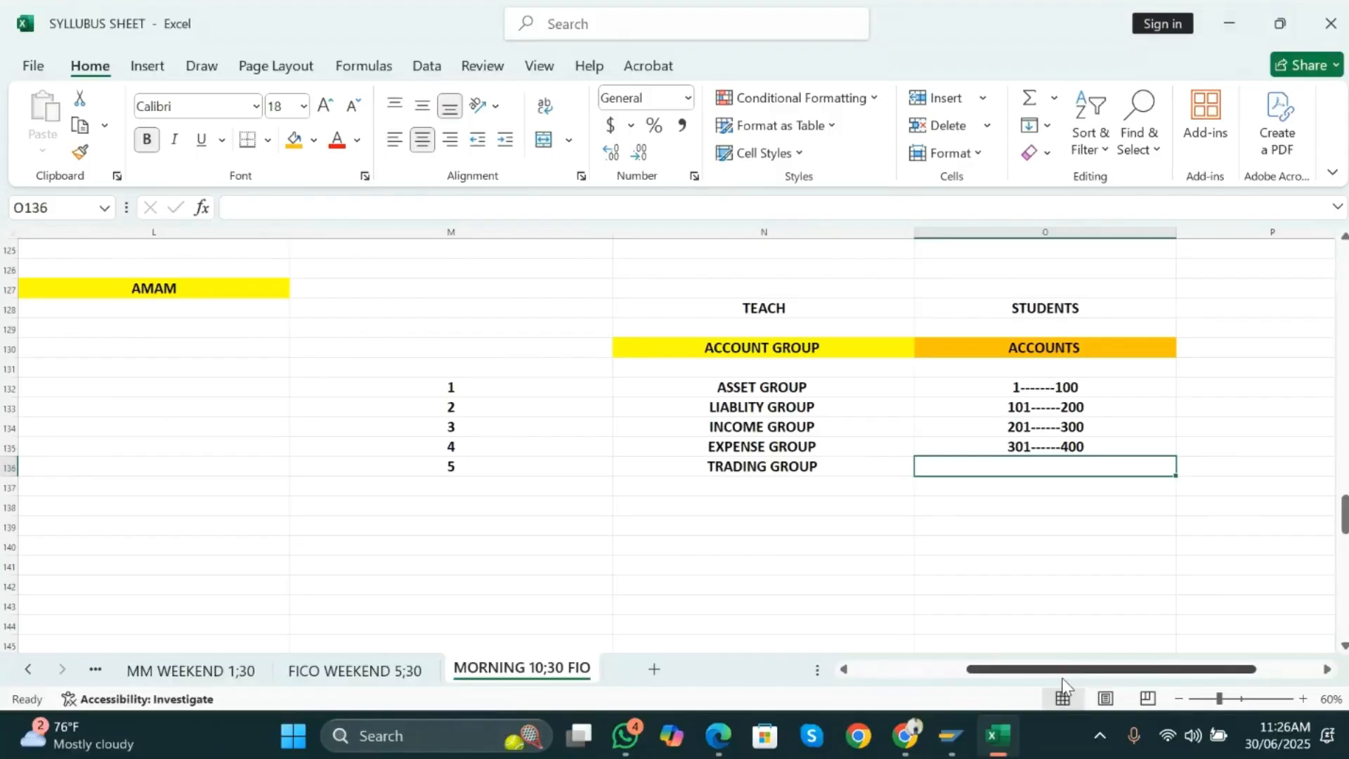
{"action": "type", "text": "401------"}
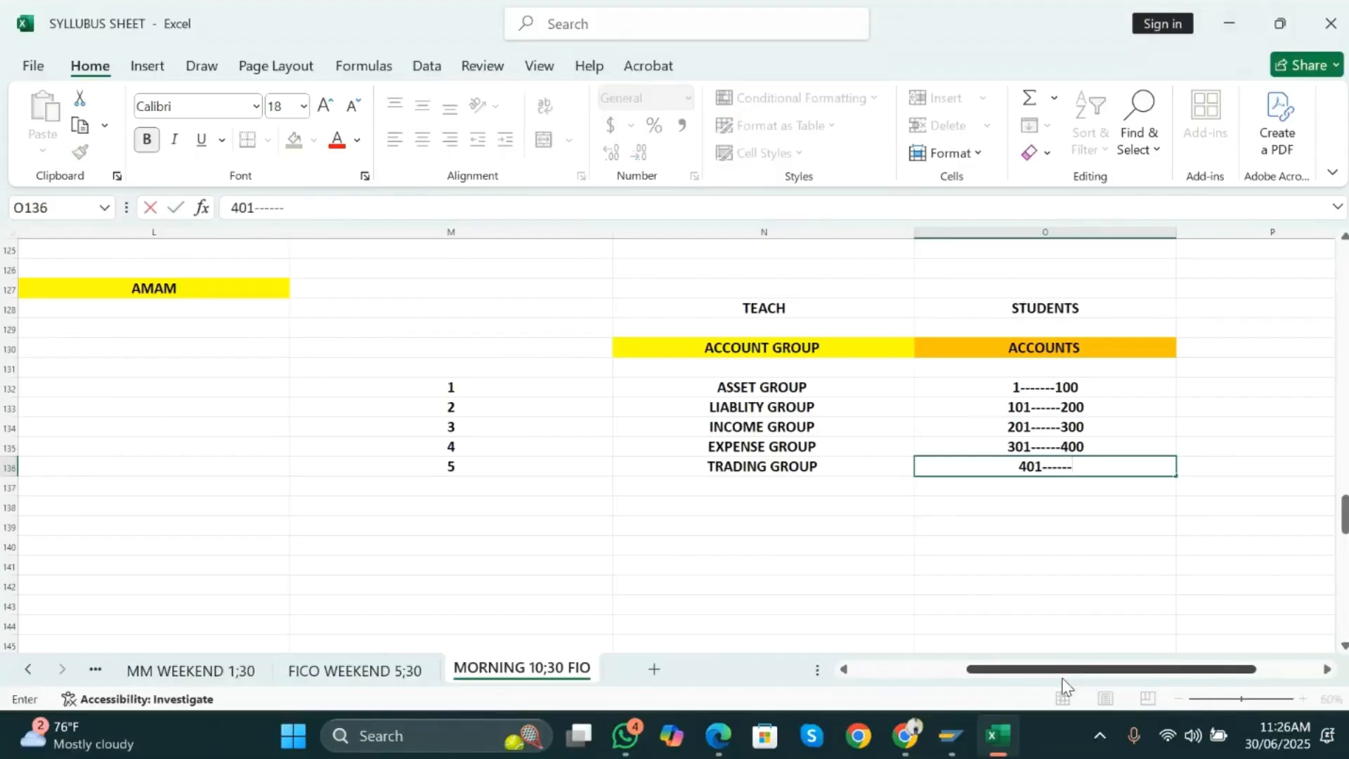
{"action": "type", "text": "500"}
{"action": "key", "text": "Return"}
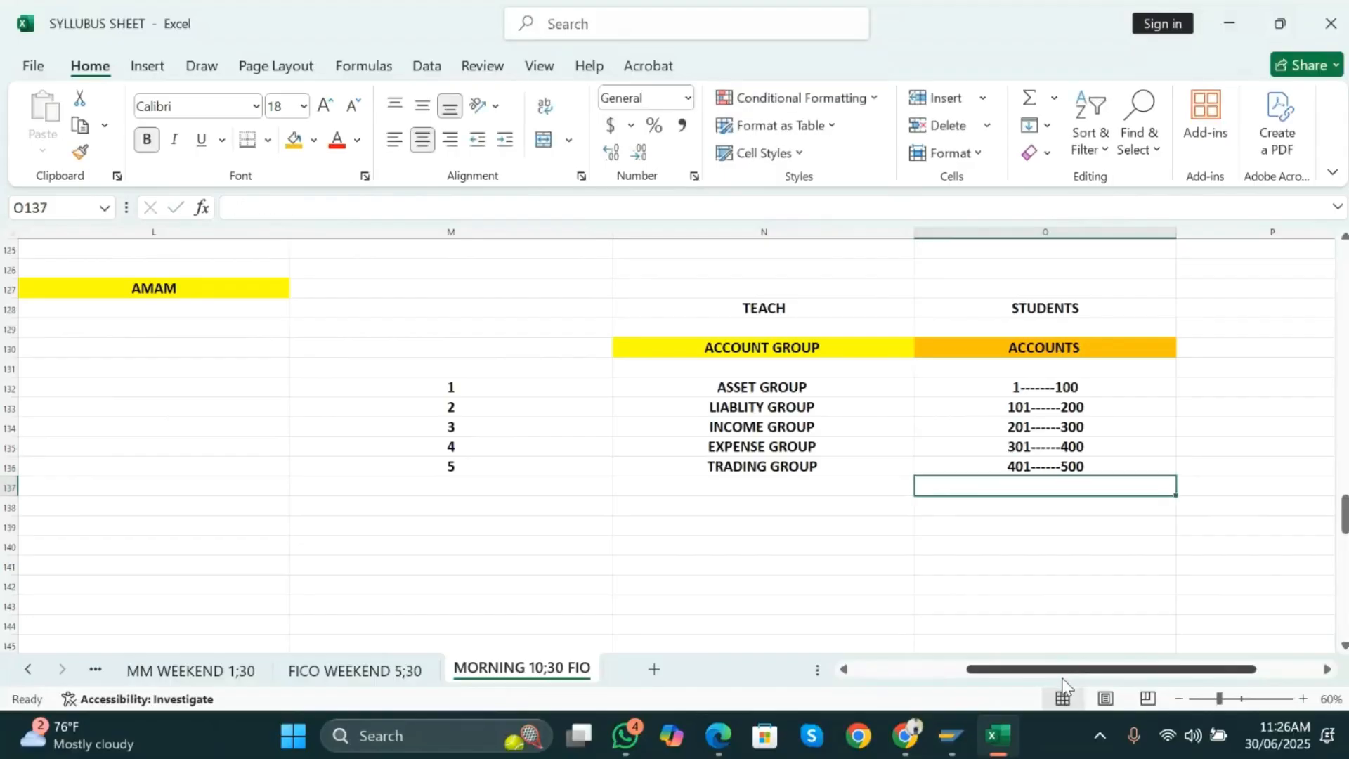
- Enter 5 in cell N126 above TEACH and 500 in cell O126 above STUDENTS
{"action": "left_click", "coordinate": [781, 277]}
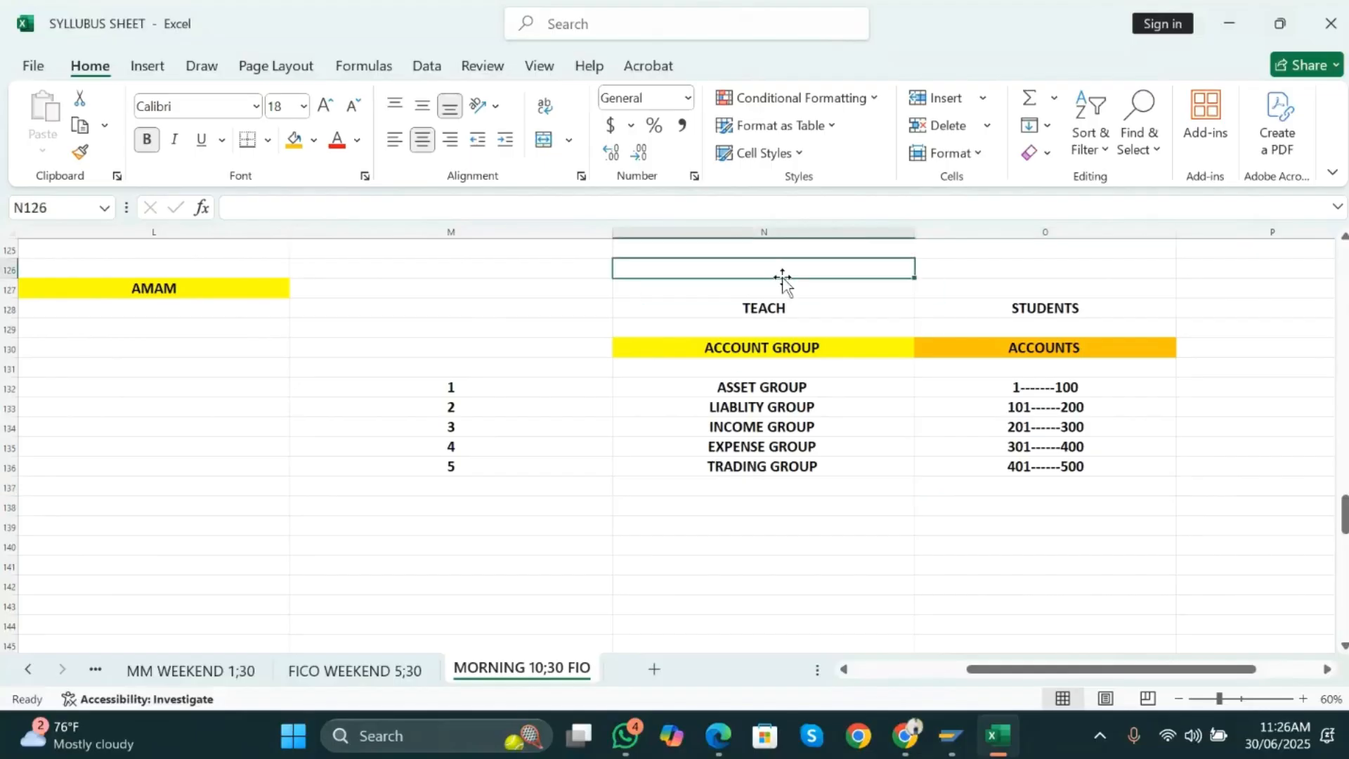
{"action": "type", "text": "5"}
{"action": "key", "text": "Tab"}
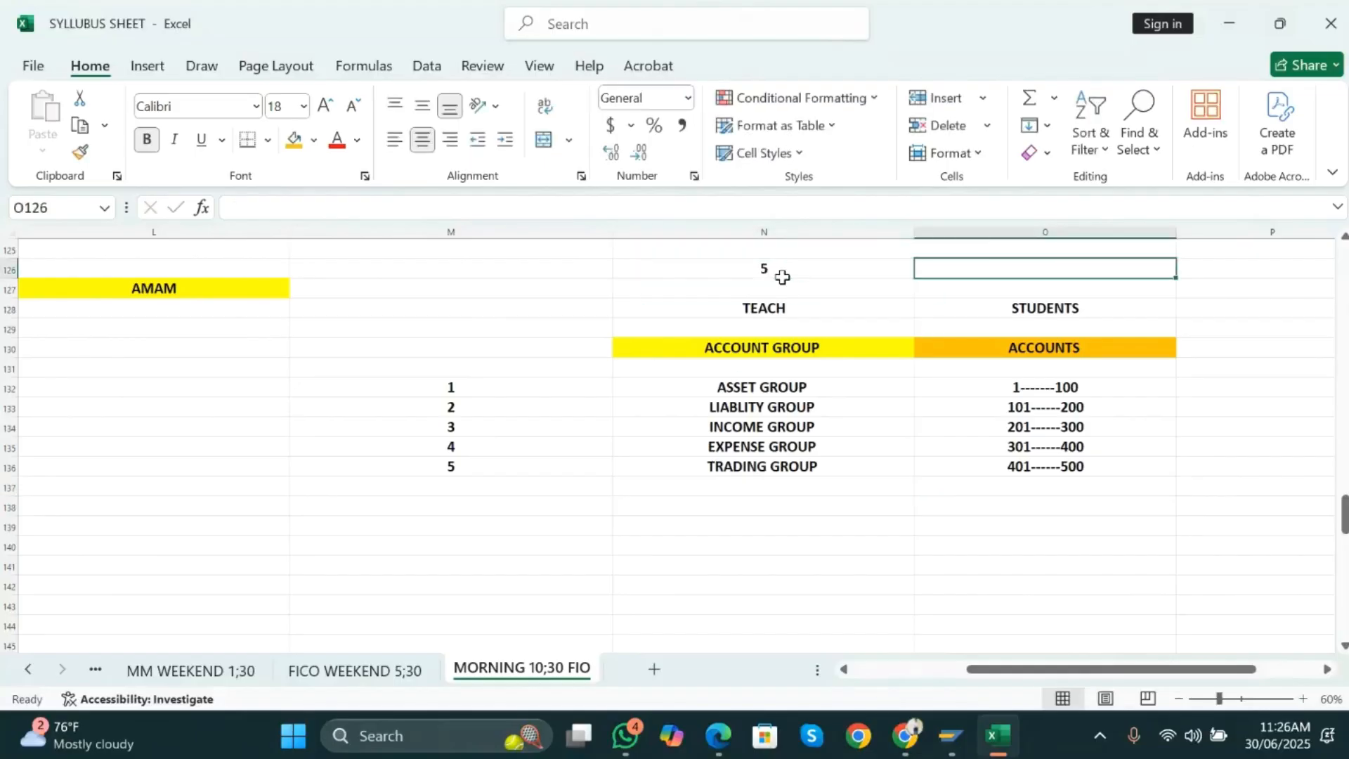
{"action": "type", "text": "500"}
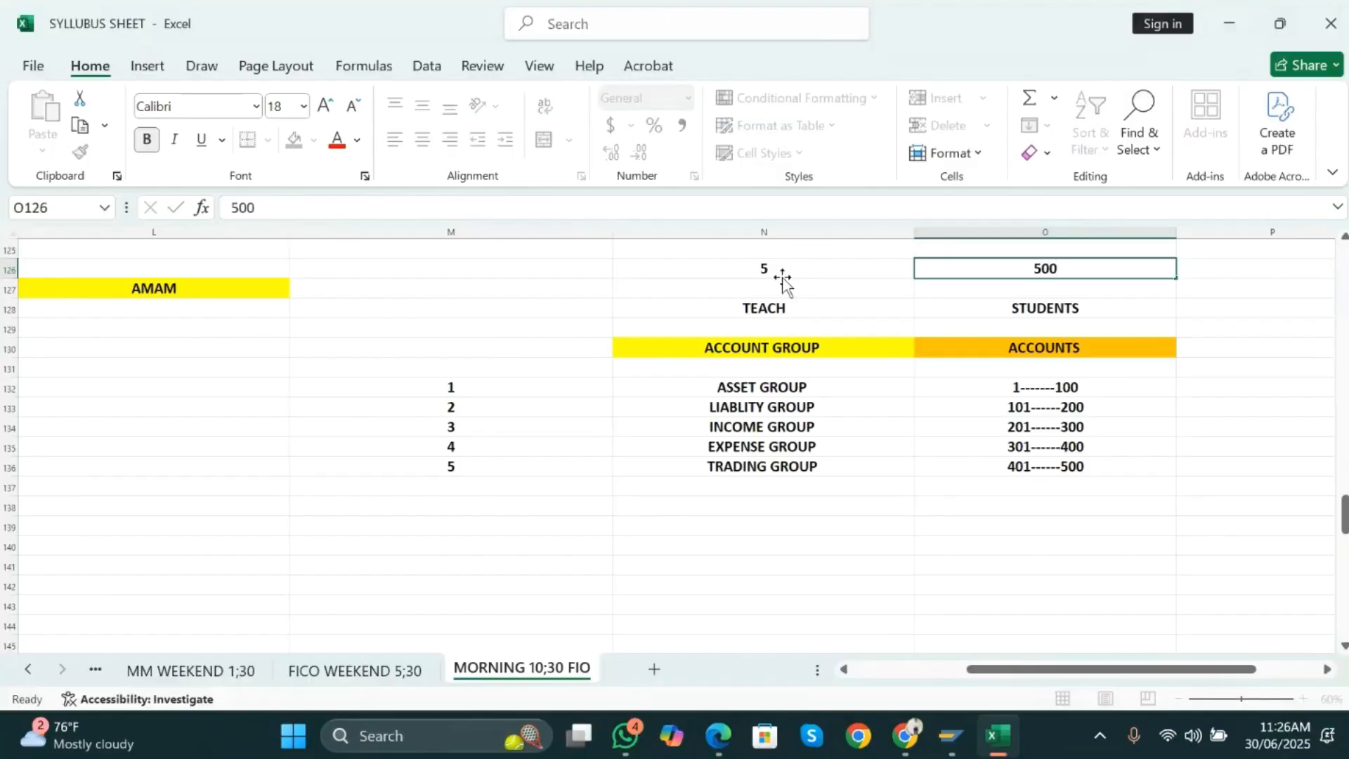
{"action": "key", "text": "Return"}
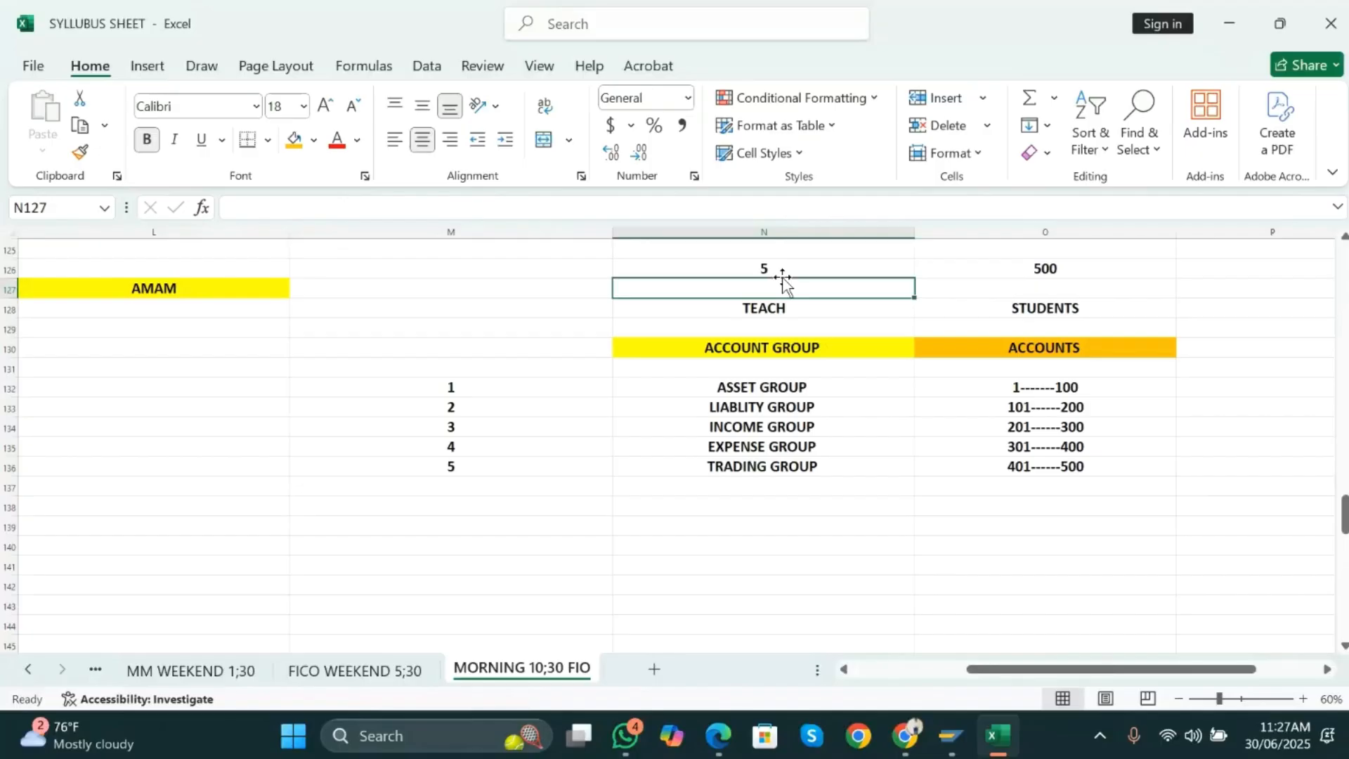
- Switch to the General Ledger Accounting PDF and examine the sample G/L account groups and their number ranges
{"action": "key", "text": "alt+Tab"}
{"action": "key", "text": "alt+Tab"}
{"action": "scroll", "coordinate": [728, 438], "scroll_direction": "down", "scroll_amount": 6}
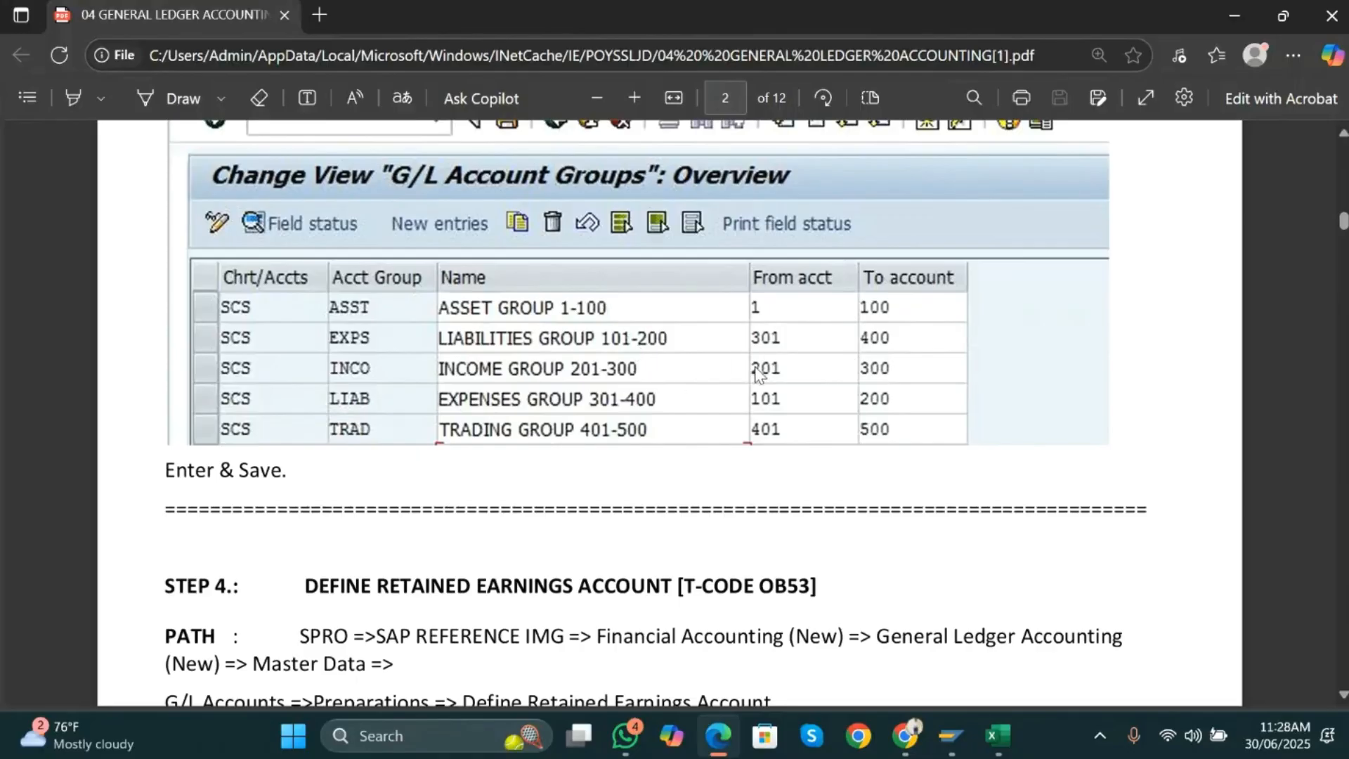
- Return to the Excel syllabus sheet and fill cells P132 to P136, beside the account ranges, with 100
{"action": "key", "text": "alt+Tab"}
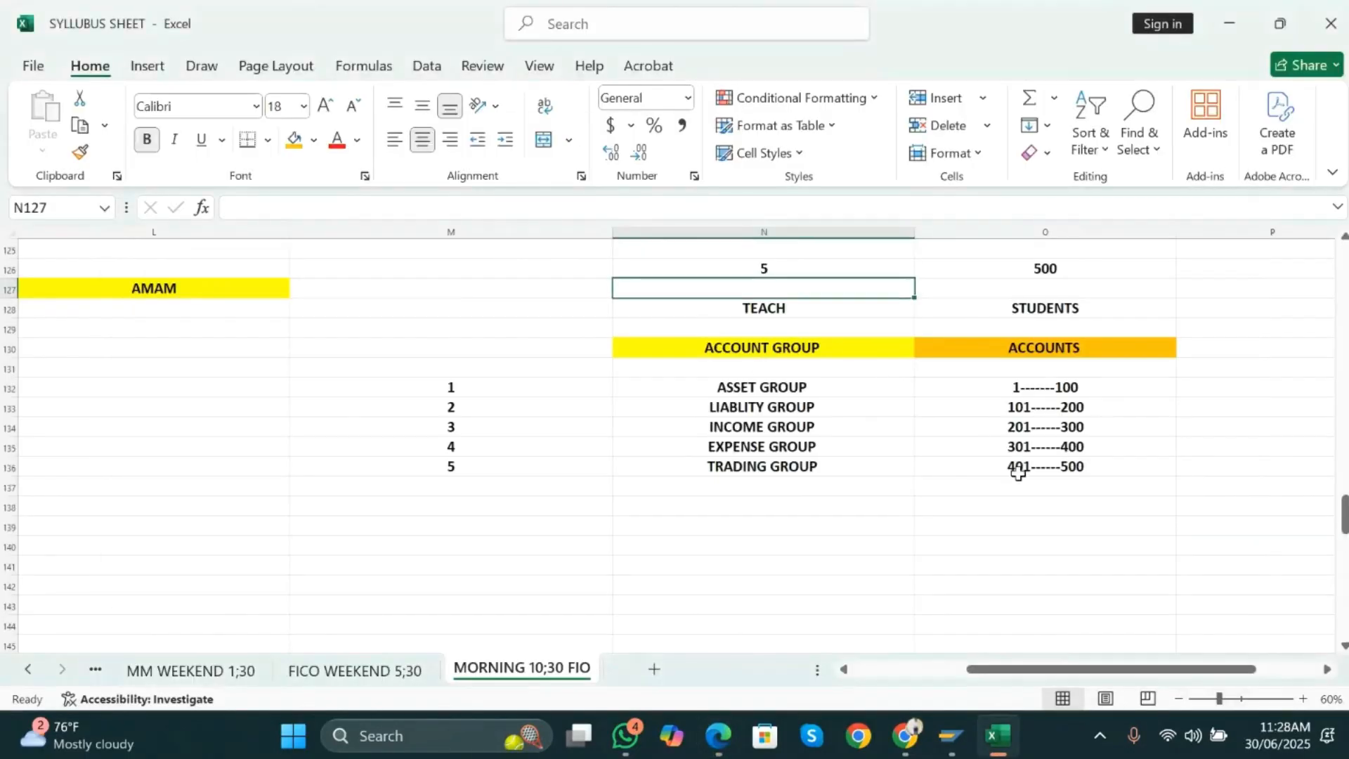
{"action": "scroll", "coordinate": [1017, 473], "scroll_direction": "right", "scroll_amount": 2}
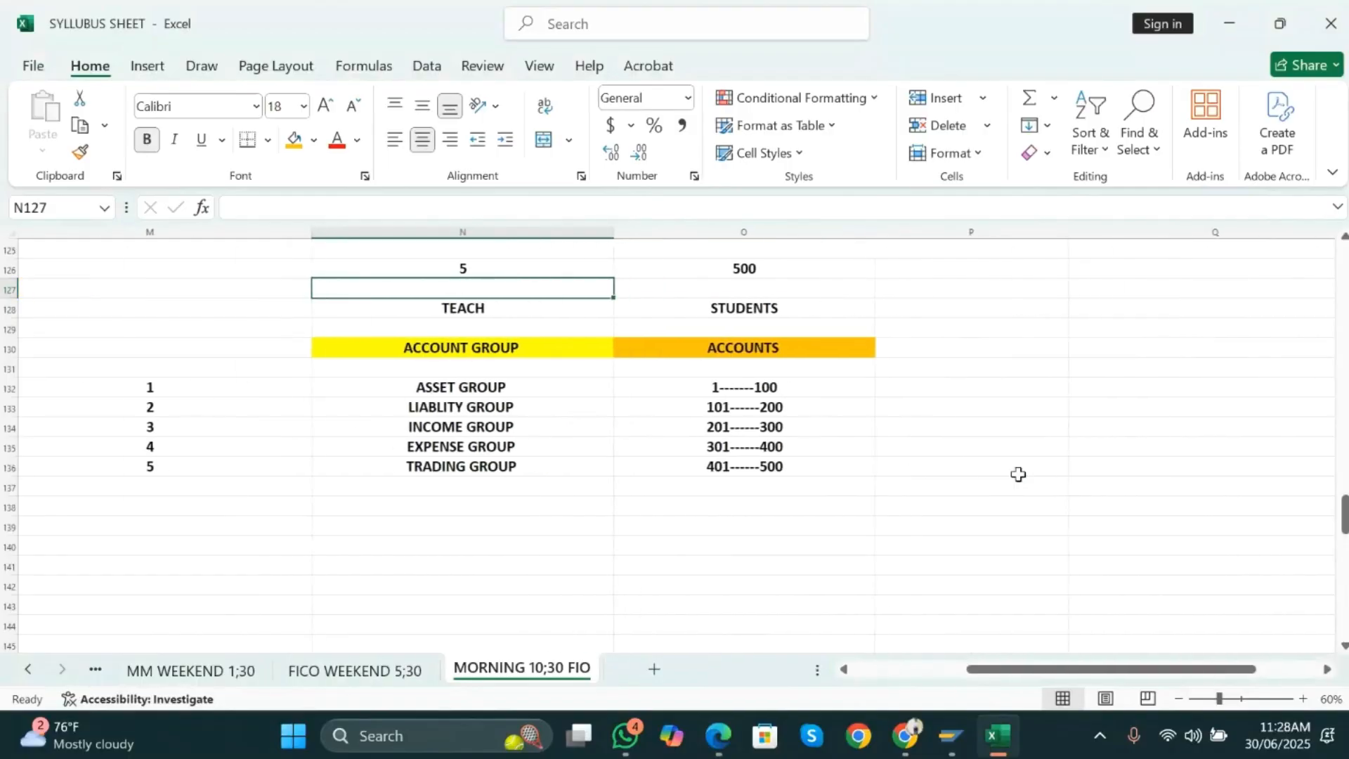
{"action": "left_click", "coordinate": [943, 387]}
{"action": "type", "text": "100"}
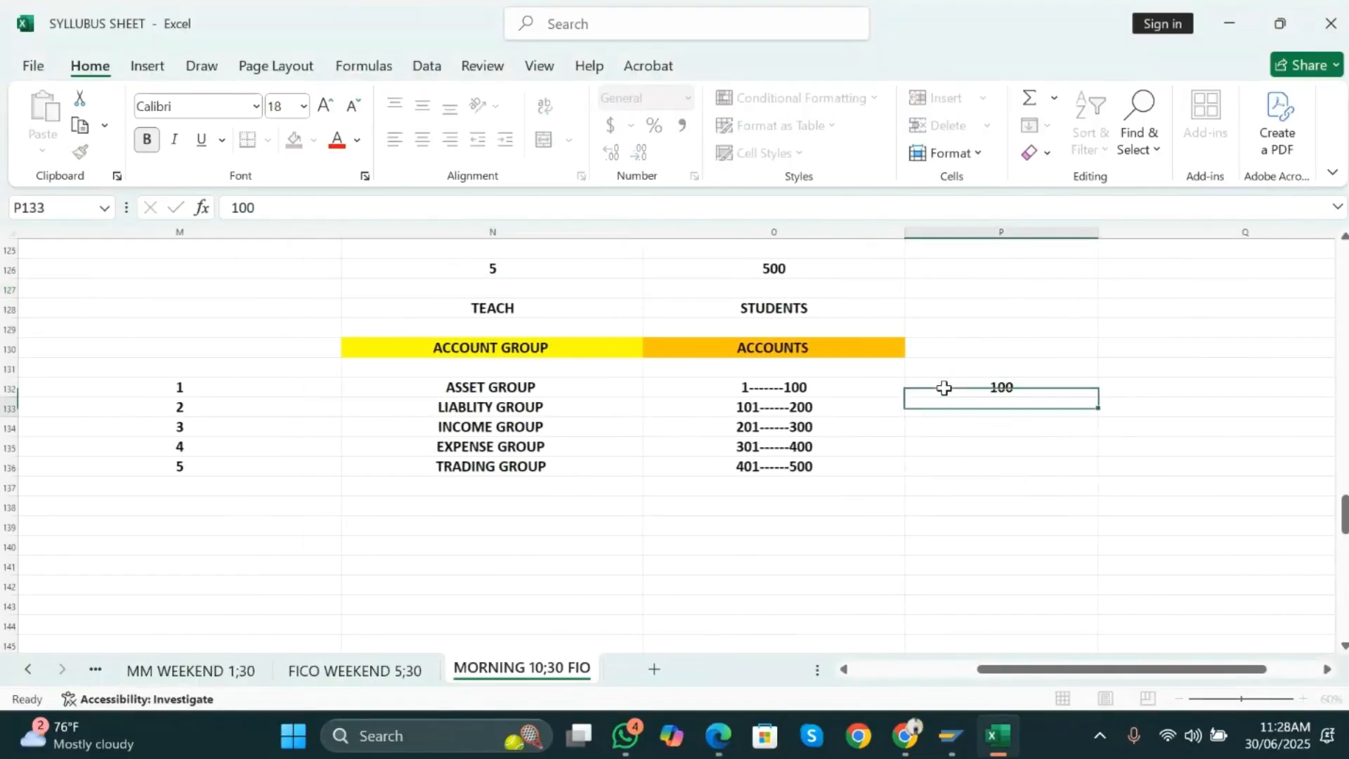
{"action": "key", "text": "ctrl+Return"}
{"action": "left_click_drag", "start_coordinate": [1104, 396], "coordinate": [1102, 481]}
{"action": "left_click_drag", "start_coordinate": [996, 386], "coordinate": [1078, 479]}
{"action": "left_click", "coordinate": [1078, 397]}
{"action": "left_click", "coordinate": [1076, 386]}
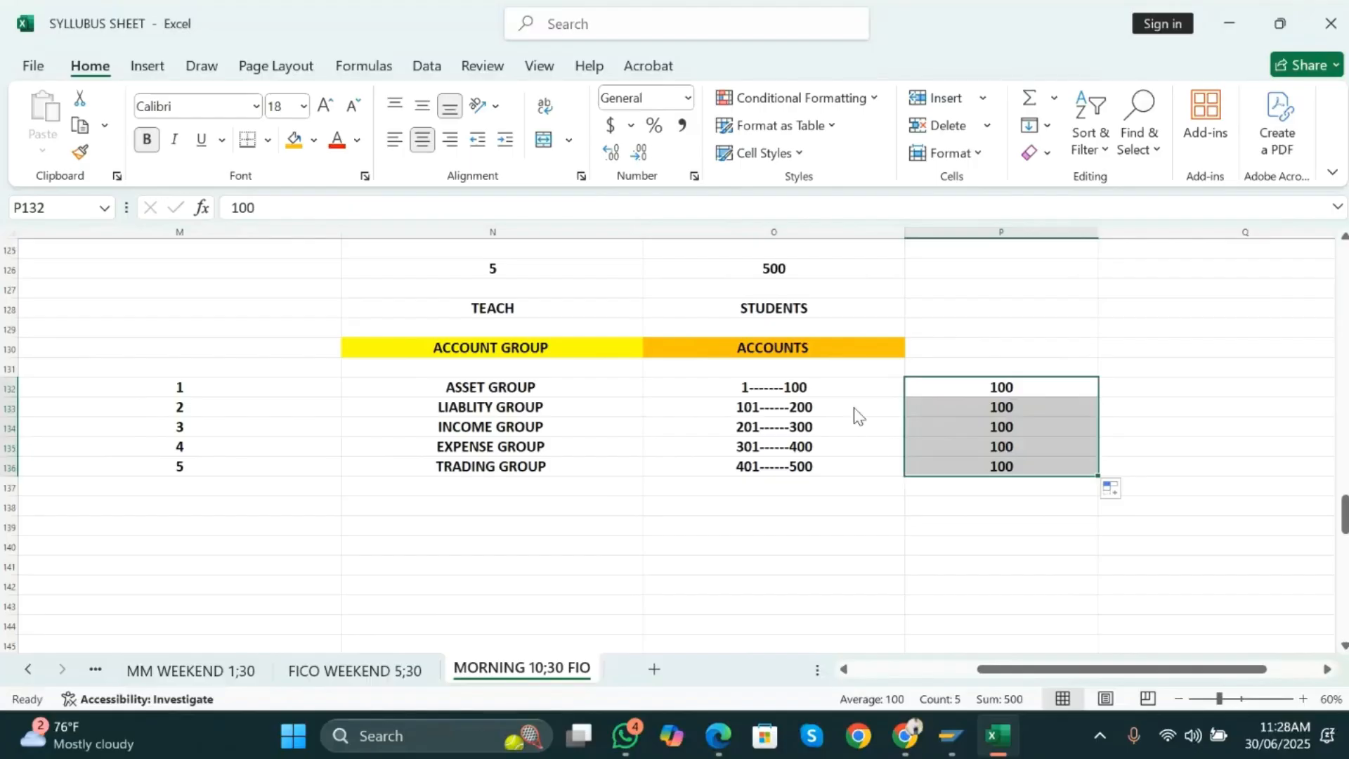
- Switch to the SAP G/L Account Groups view and start a new entry for chart of accounts AMAM
{"action": "key", "text": "alt+Tab"}
{"action": "key", "text": "alt+Tab"}
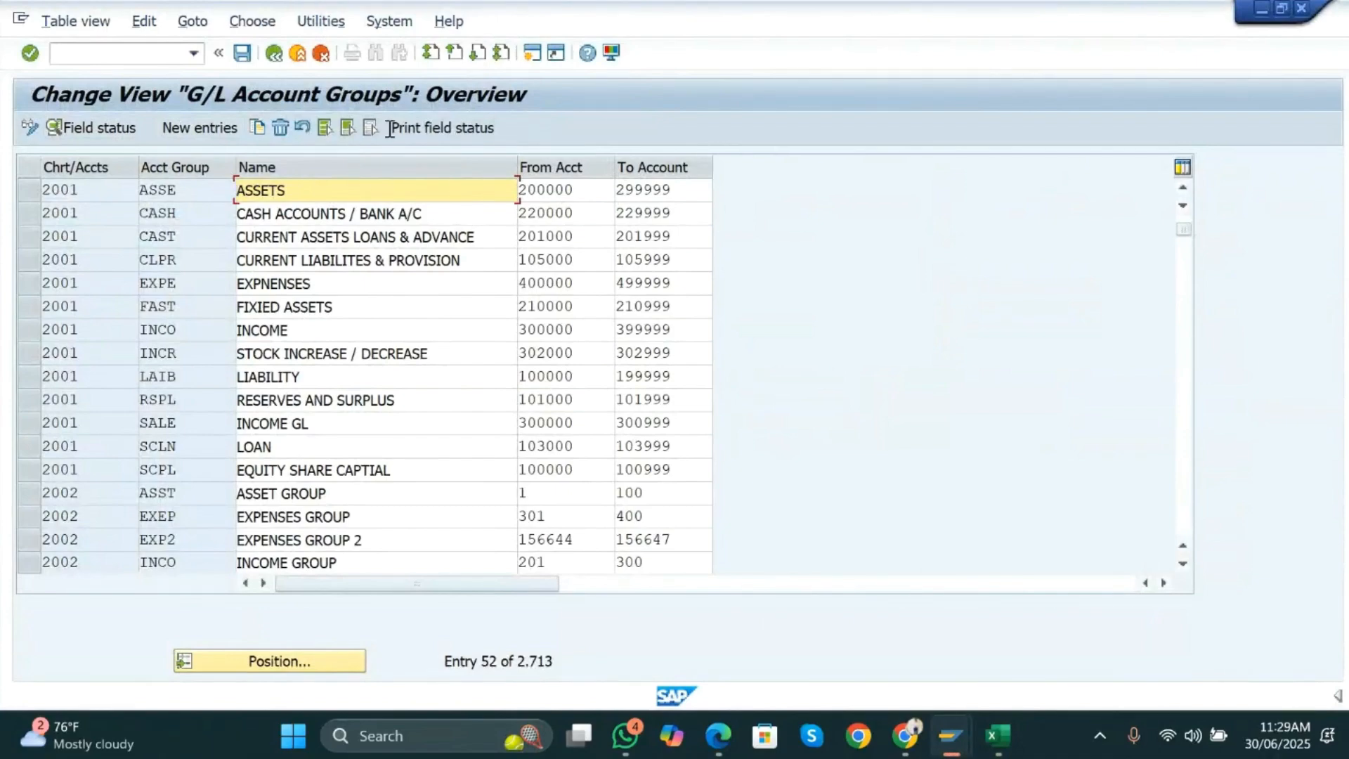
{"action": "left_click", "coordinate": [202, 127]}
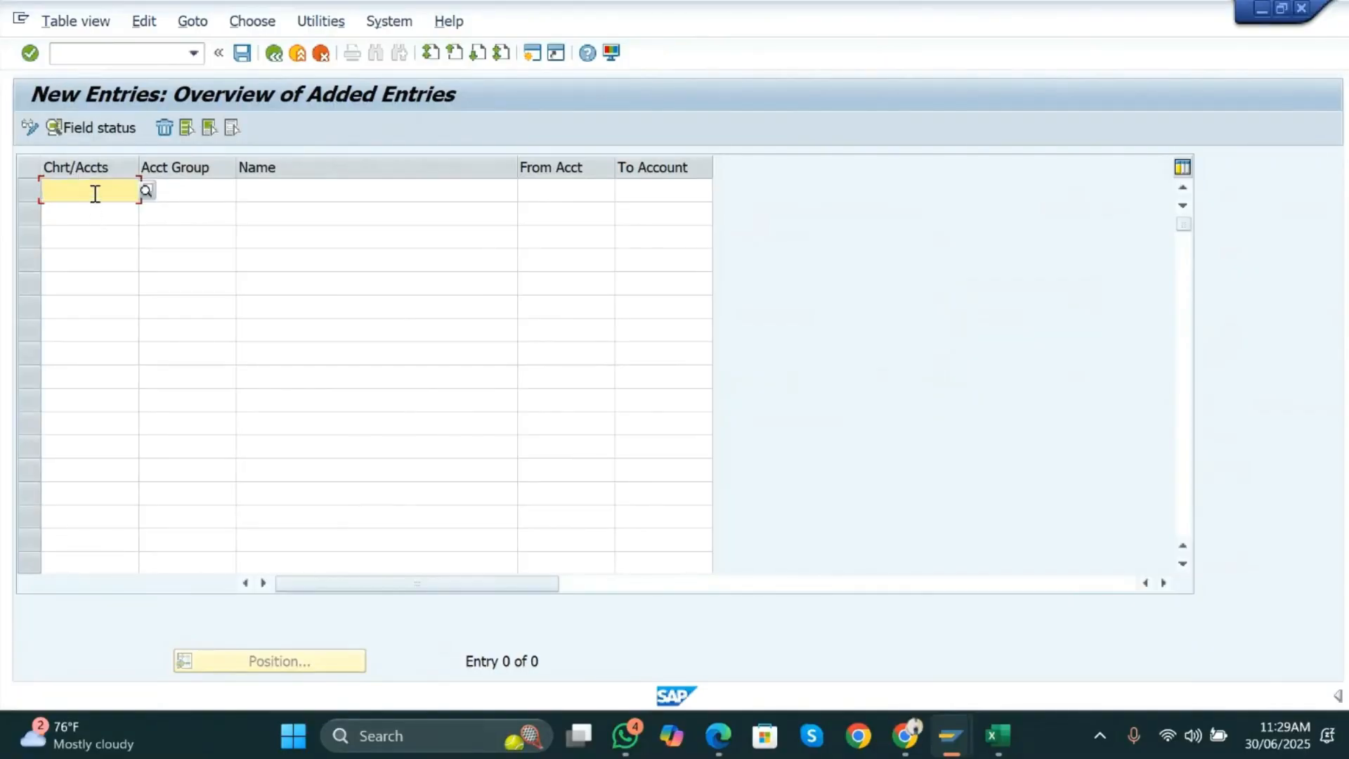
{"action": "type", "text": "AMAM"}
{"action": "key", "text": "Tab"}
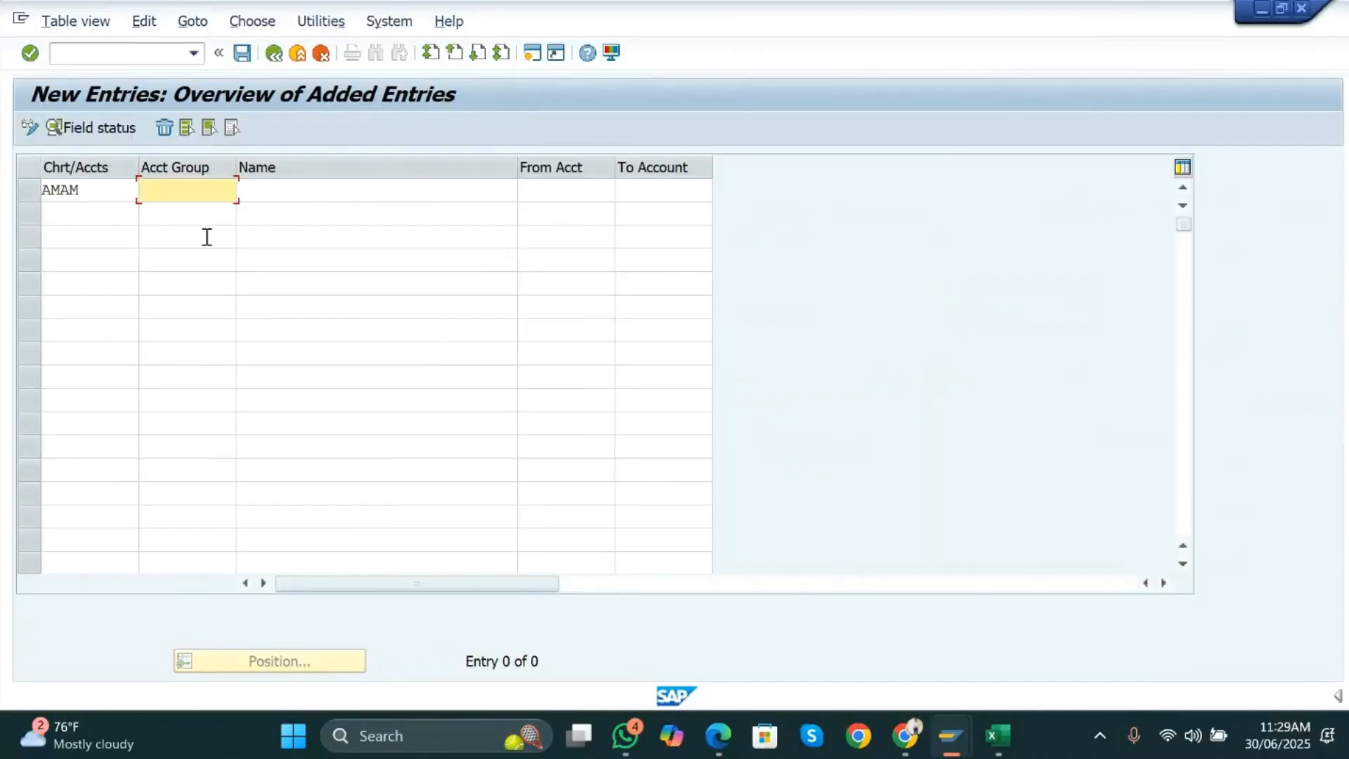
- Check ASSET GROUP in the Excel outline, then enter ASST as the account group of the new SAP entry
{"action": "key", "text": "alt+Tab"}
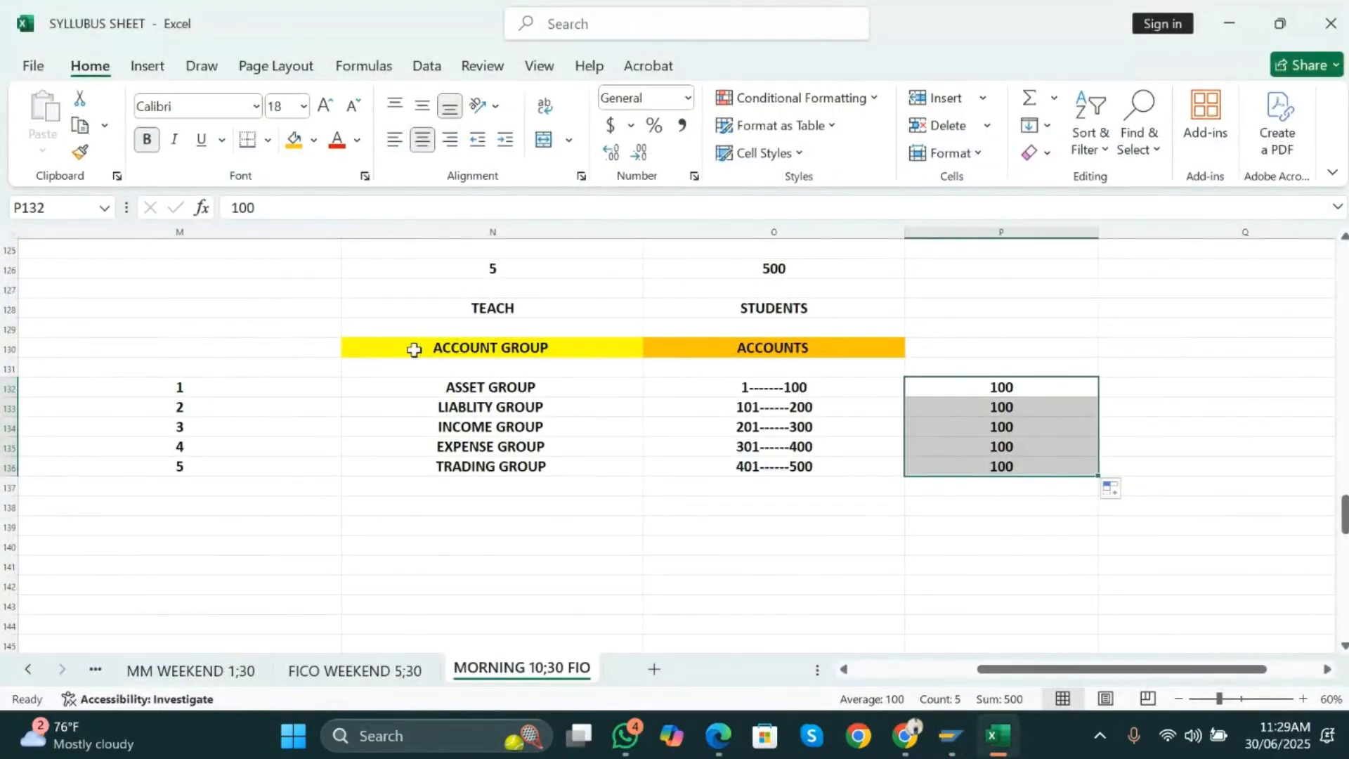
{"action": "left_click", "coordinate": [499, 390]}
{"action": "key", "text": "alt+Tab"}
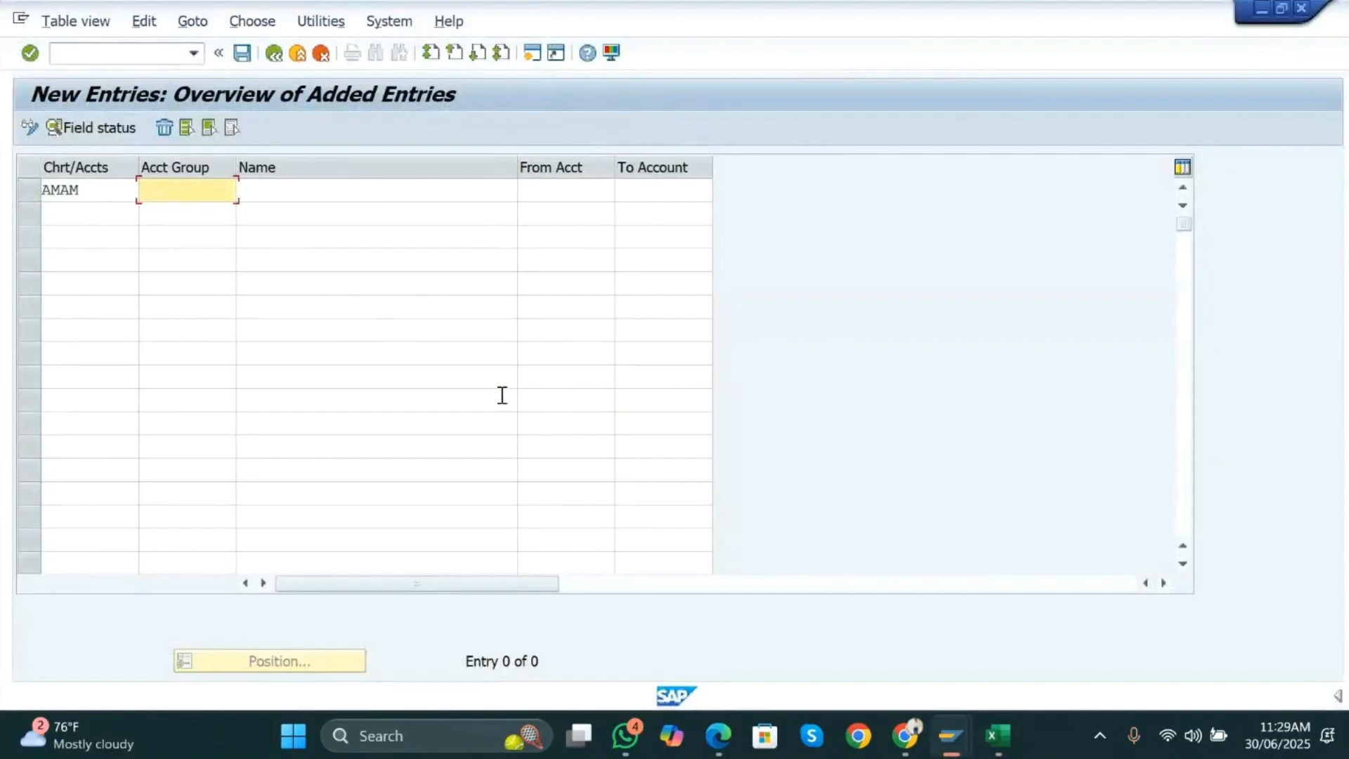
{"action": "type", "text": "ASST"}
{"action": "left_click", "coordinate": [188, 226]}
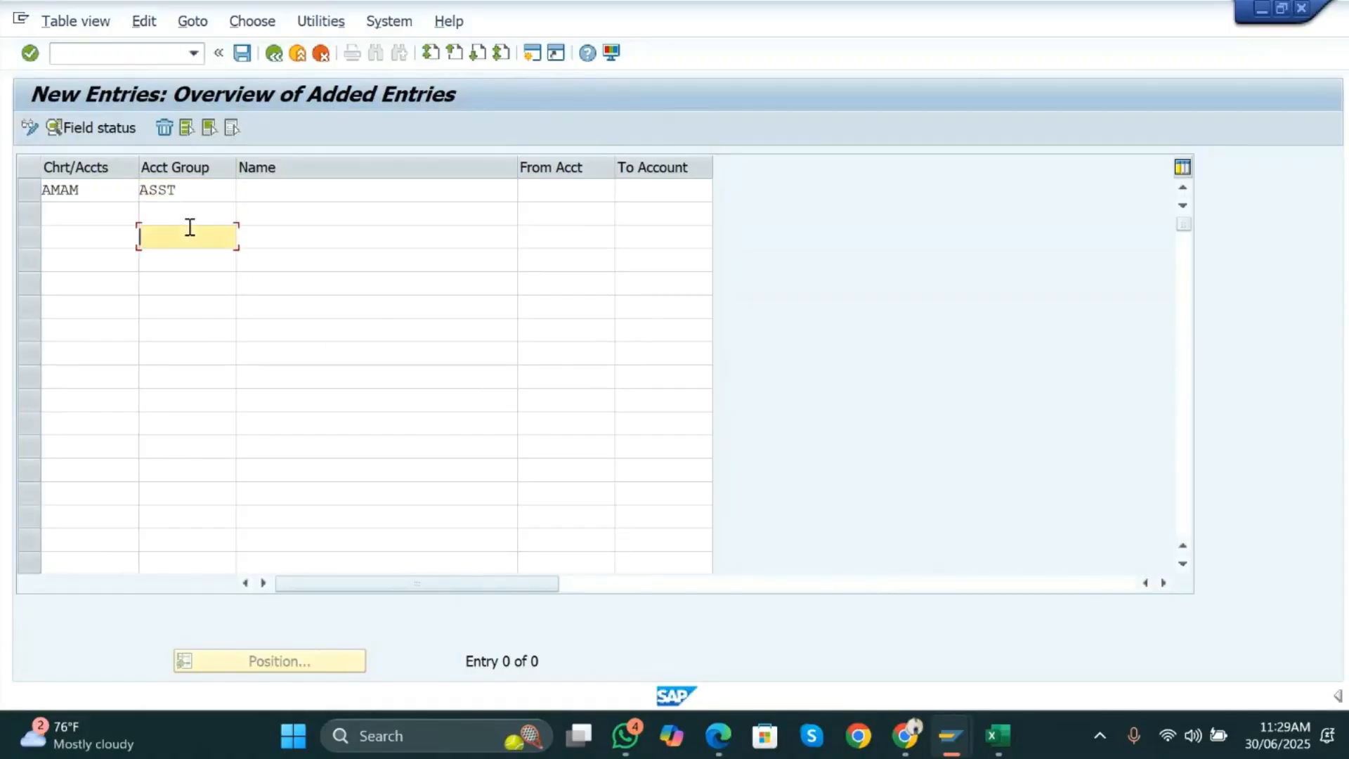
- Name the ASST account group ASSET GROUP, without a number range in the name
{"action": "left_click", "coordinate": [267, 192]}
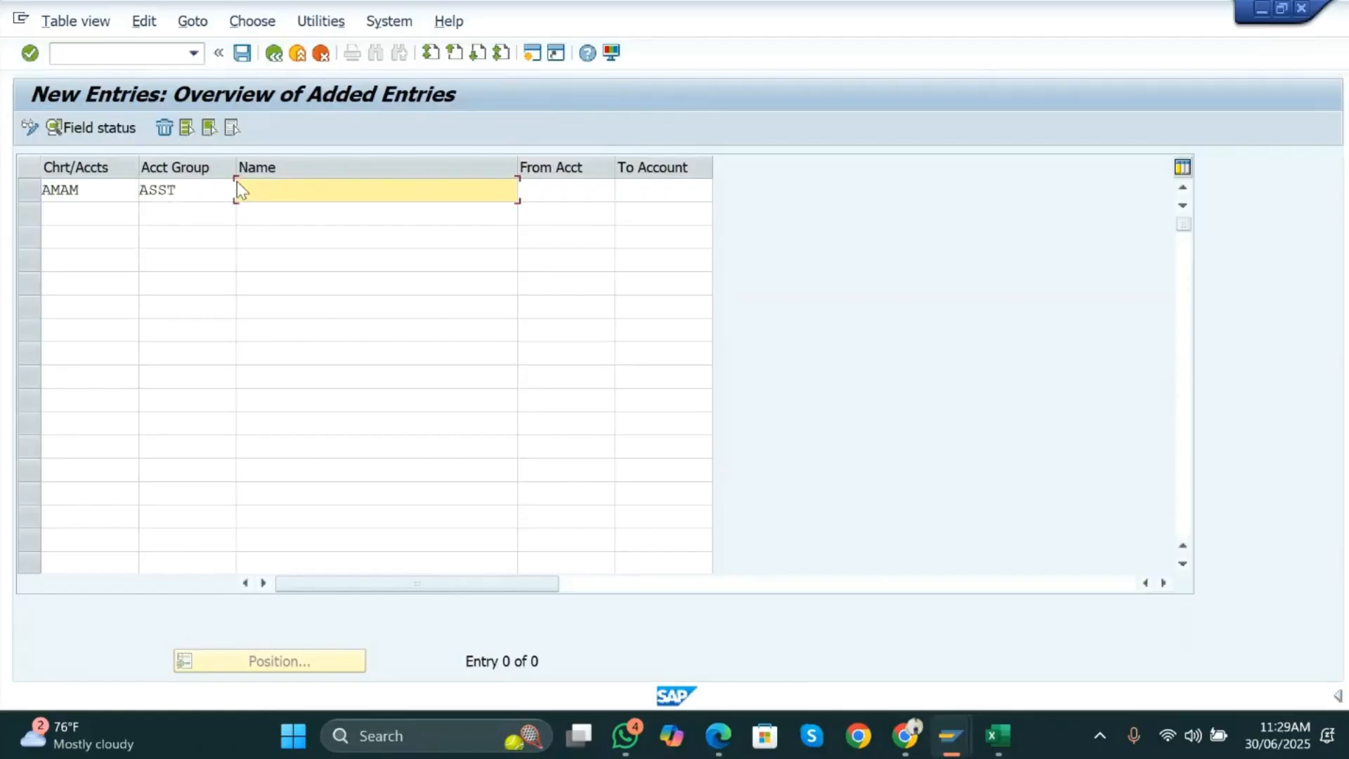
{"action": "type", "text": "ASS"}
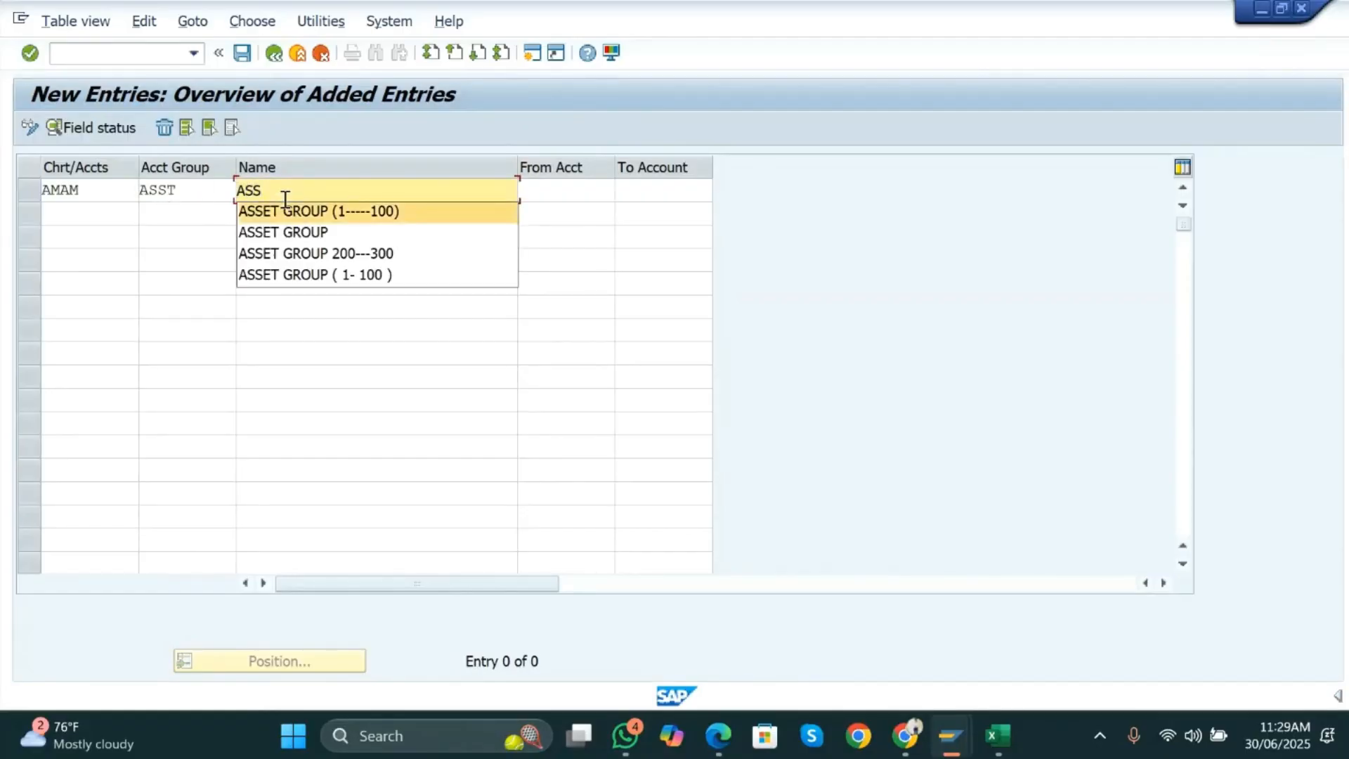
{"action": "left_click", "coordinate": [284, 208]}
{"action": "key", "text": "BackSpace"}
{"action": "key", "text": "BackSpace"}
{"action": "key", "text": "BackSpace"}
{"action": "key", "text": "BackSpace"}
{"action": "key", "text": "BackSpace"}
{"action": "key", "text": "BackSpace"}
{"action": "key", "text": "BackSpace"}
{"action": "key", "text": "BackSpace"}
{"action": "key", "text": "Tab"}
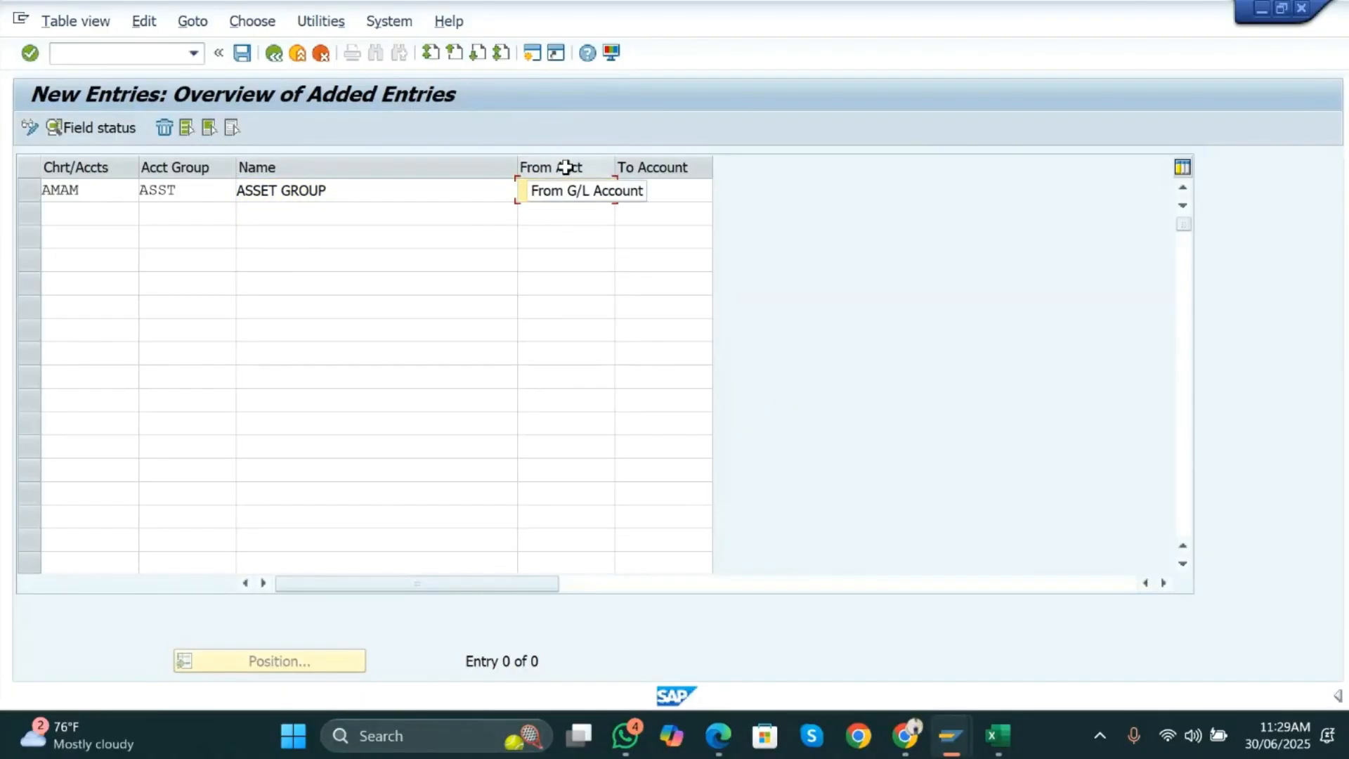
- Set the ASSET GROUP account range from 1 to 100 and confirm the entry
{"action": "type", "text": "1"}
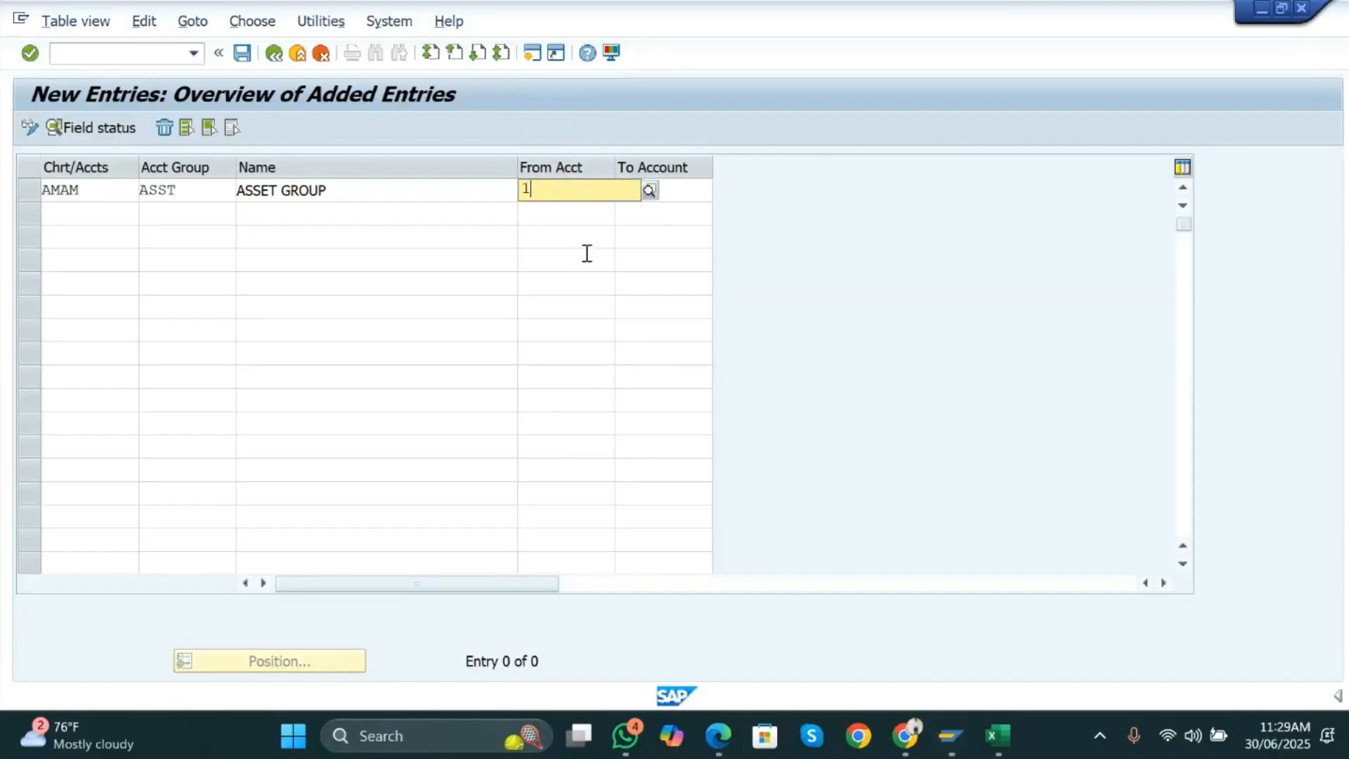
{"action": "key", "text": "Tab"}
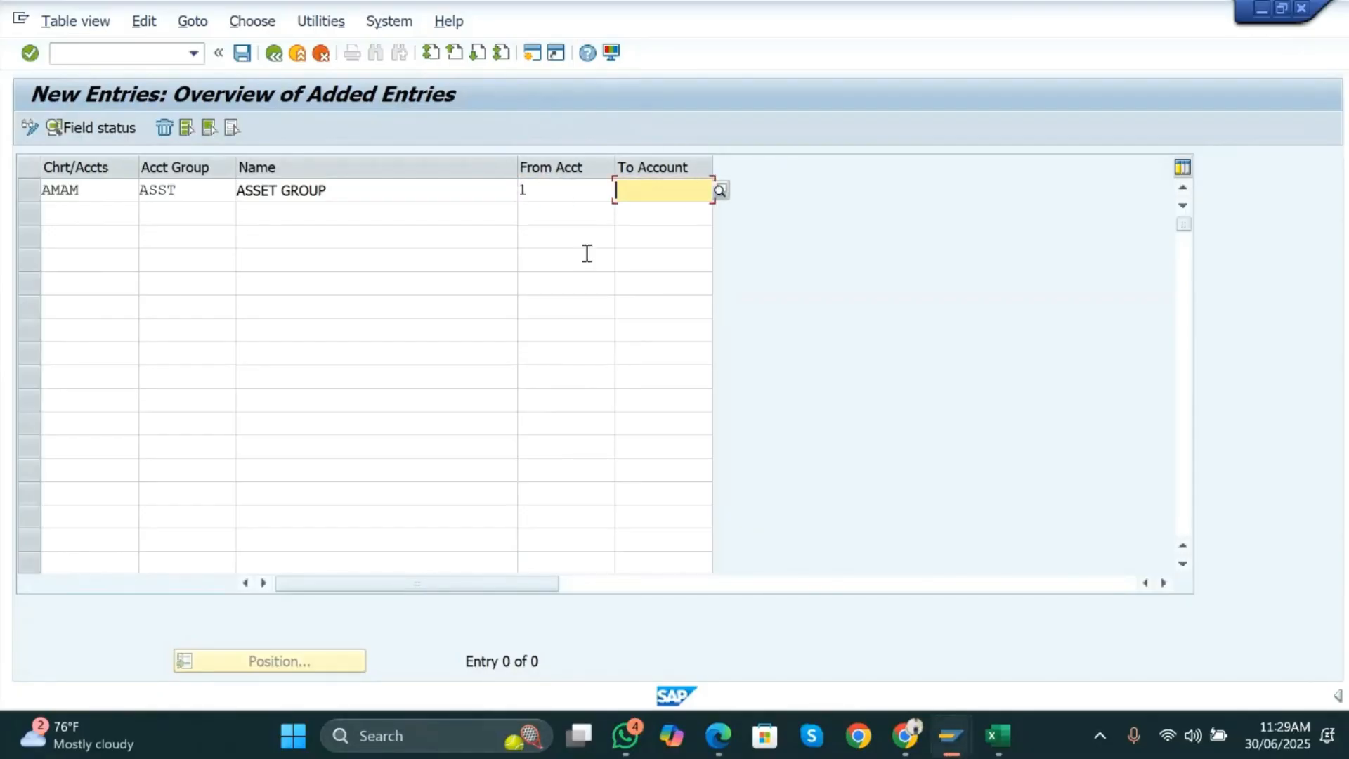
{"action": "type", "text": "100"}
{"action": "key", "text": "Tab"}
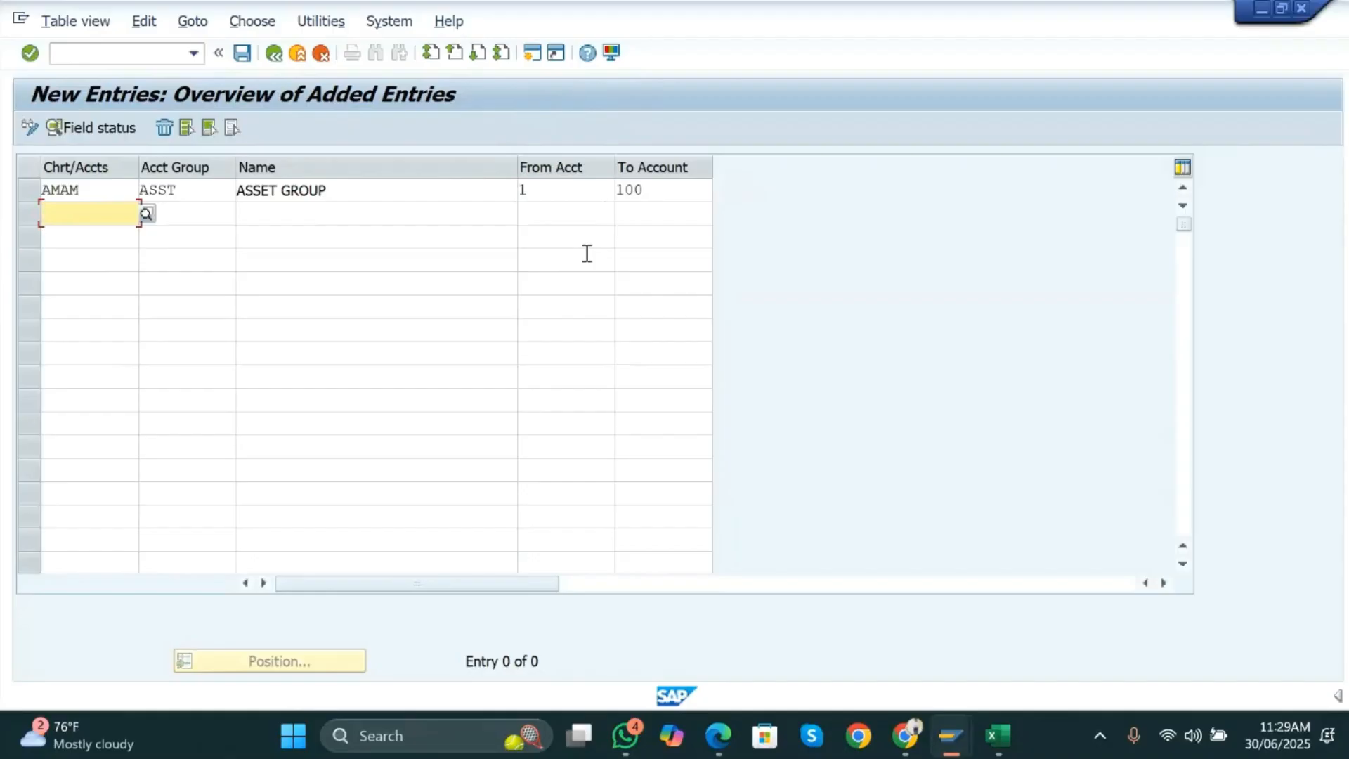
{"action": "key", "text": "Return"}
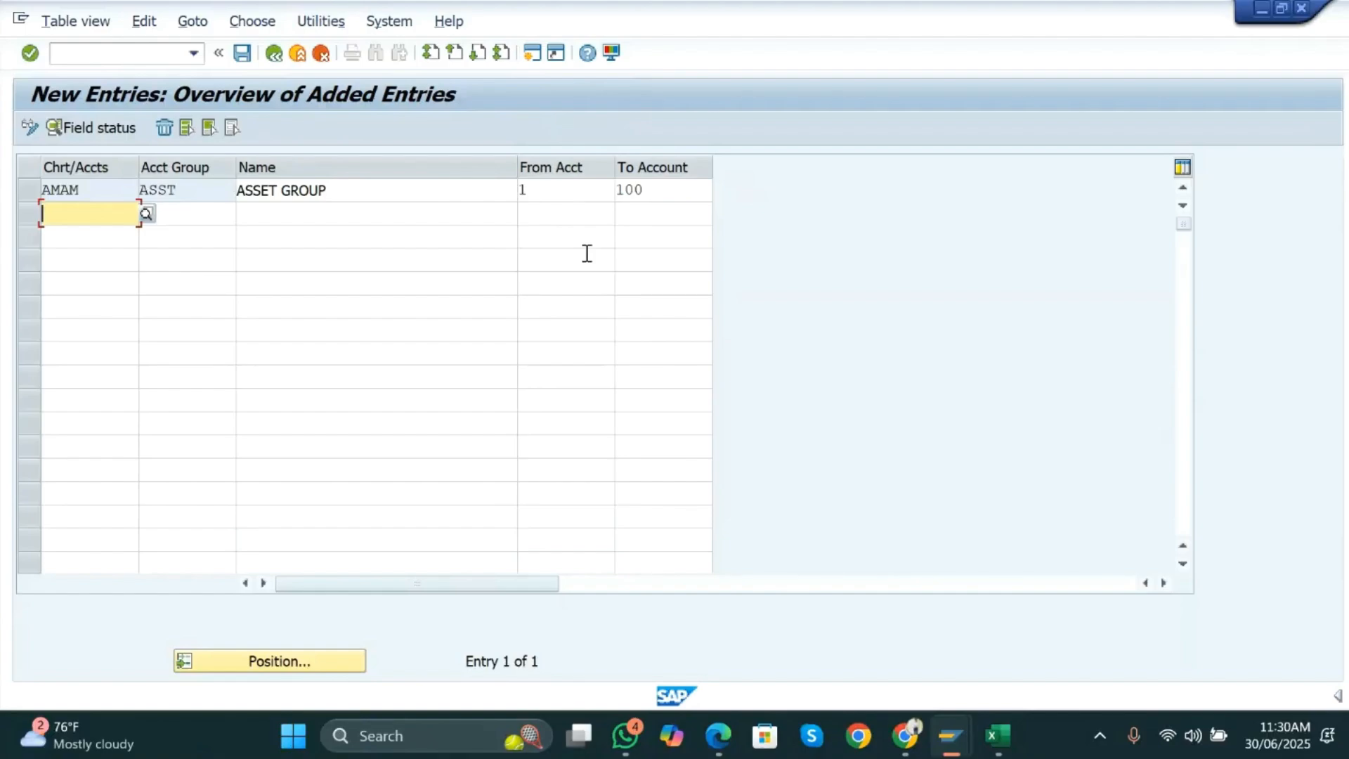
- Add a second entry for chart AMAM with account group LIAB, named LIABILITIES GROUP
{"action": "type", "text": "AMAM"}
{"action": "key", "text": "Tab"}
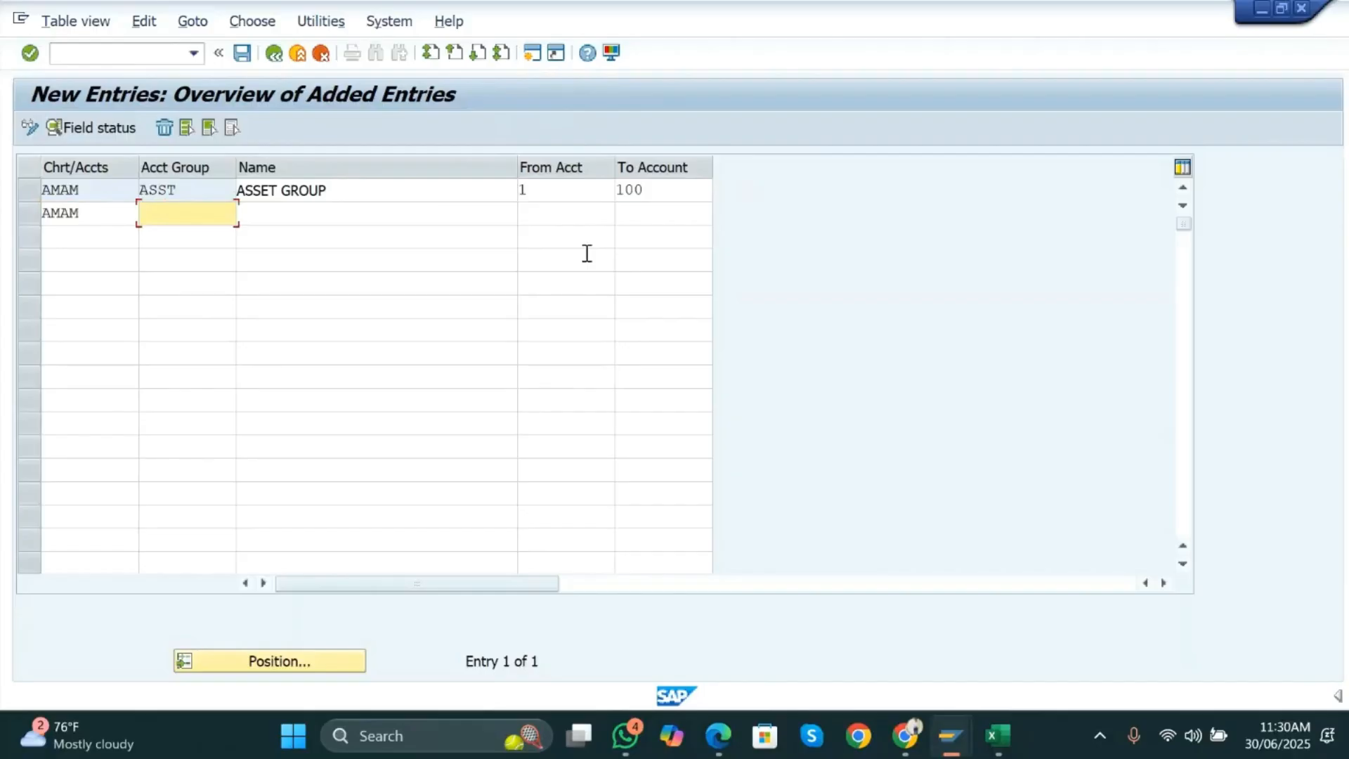
{"action": "type", "text": "LIAB"}
{"action": "key", "text": "Tab"}
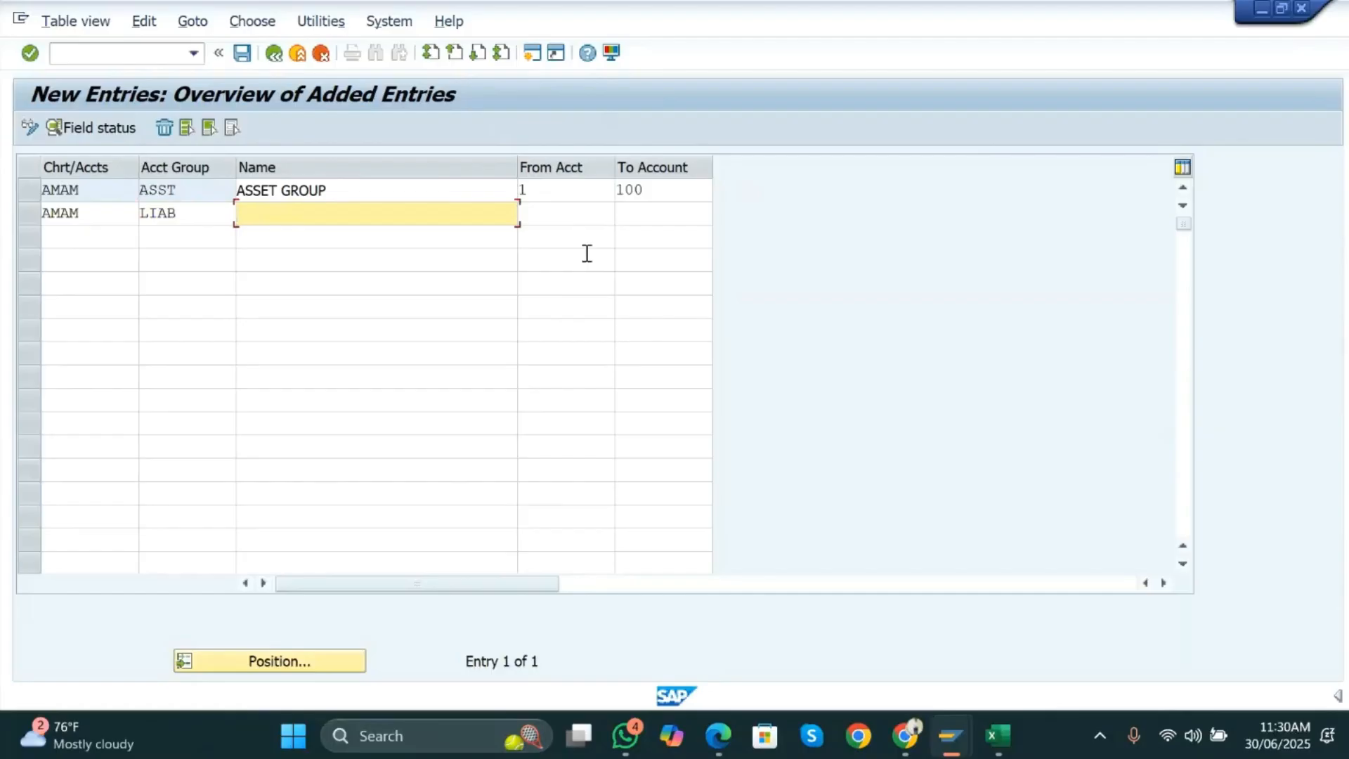
{"action": "type", "text": "LI"}
{"action": "key", "text": "Down"}
{"action": "key", "text": "Return"}
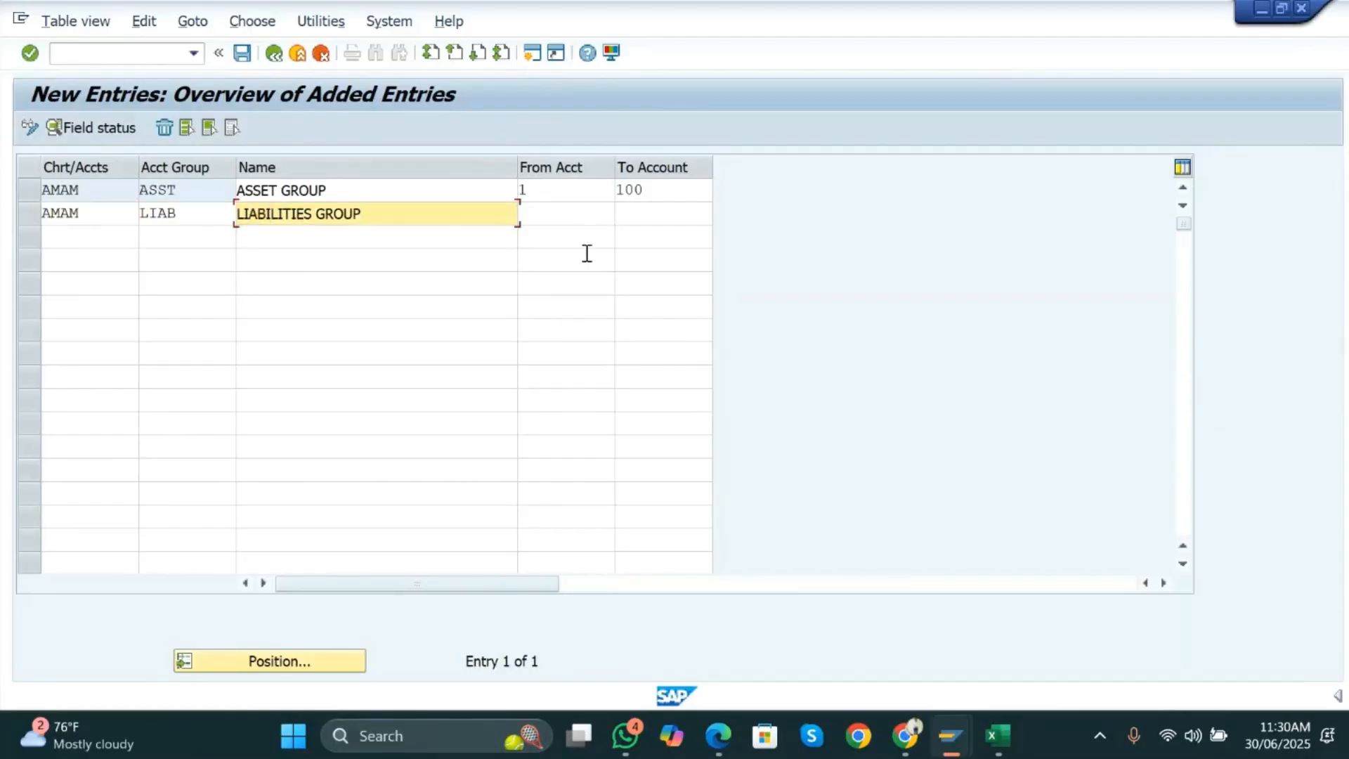
{"action": "key", "text": "Tab"}
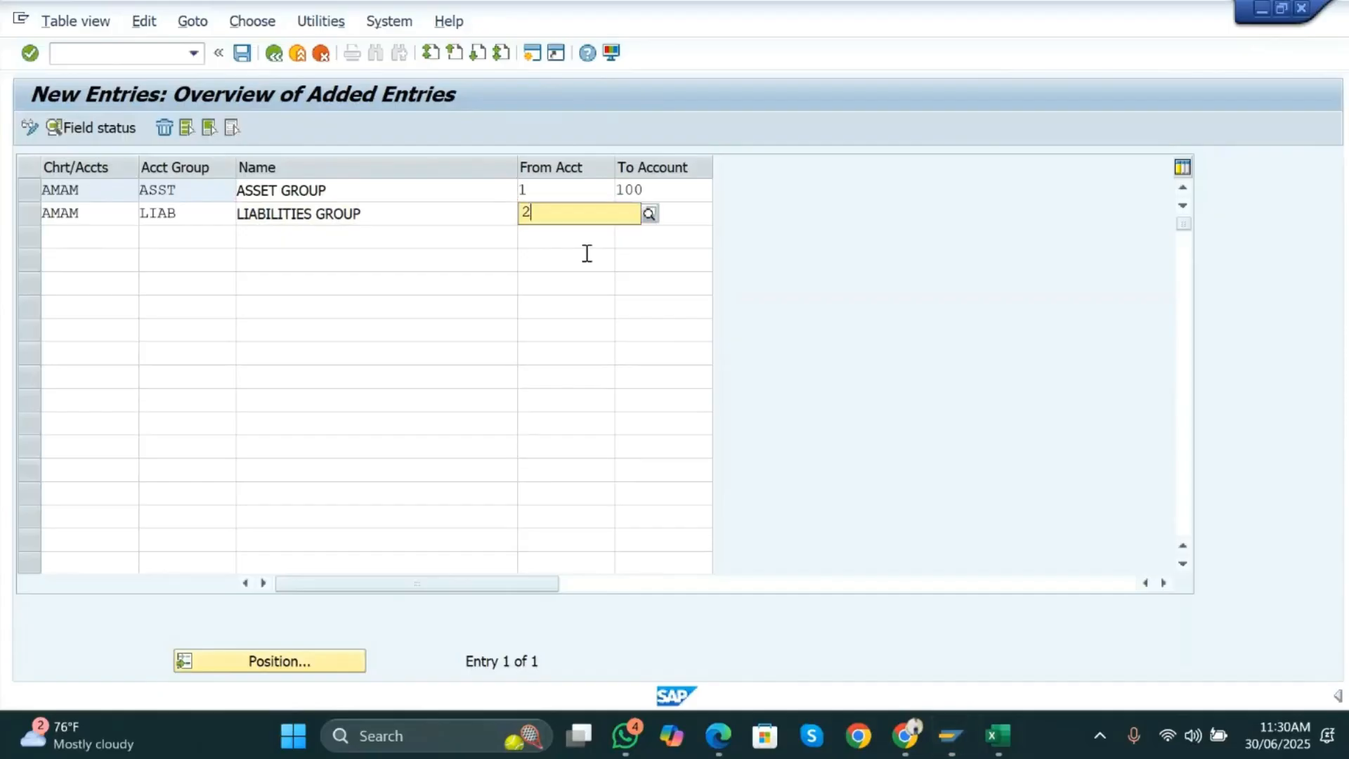
- Enter 200 as the LIABILITIES GROUP starting account, then correct it to 101
{"action": "type", "text": "200"}
{"action": "key", "text": "Tab"}
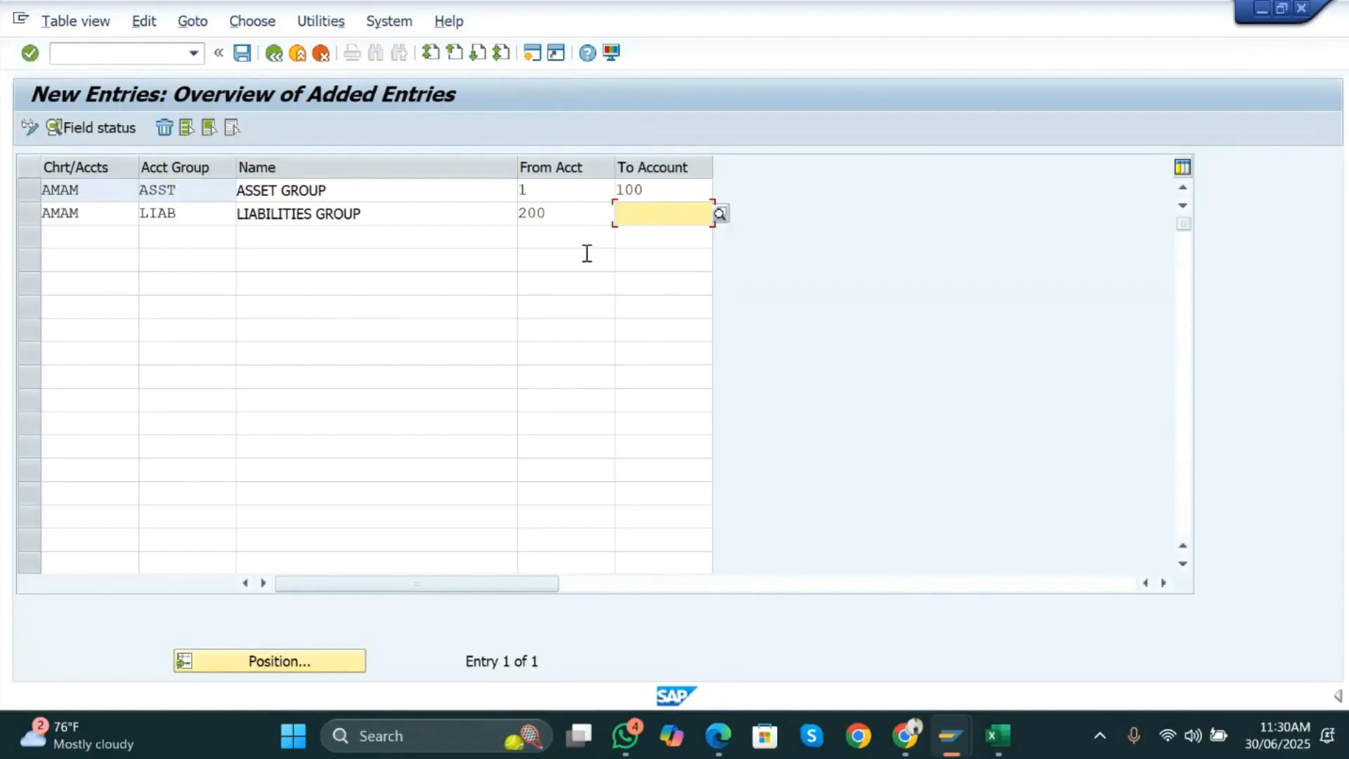
{"action": "double_click", "coordinate": [562, 215]}
{"action": "key", "text": "BackSpace"}
{"action": "type", "text": "101"}
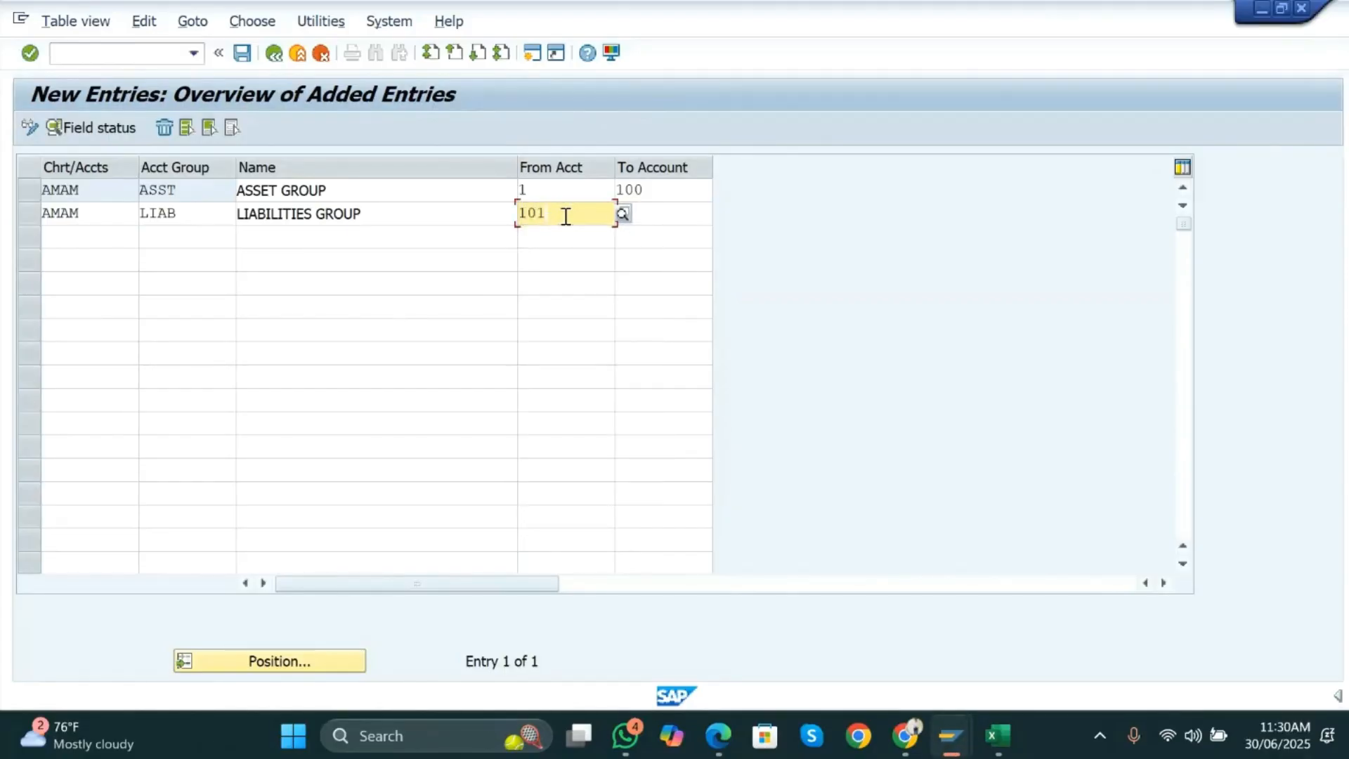
{"action": "key", "text": "Tab"}
- Change the LIABILITIES GROUP starting account to 100
{"action": "left_click", "coordinate": [565, 217]}
{"action": "key", "text": "BackSpace"}
{"action": "type", "text": "0"}
{"action": "key", "text": "Tab"}
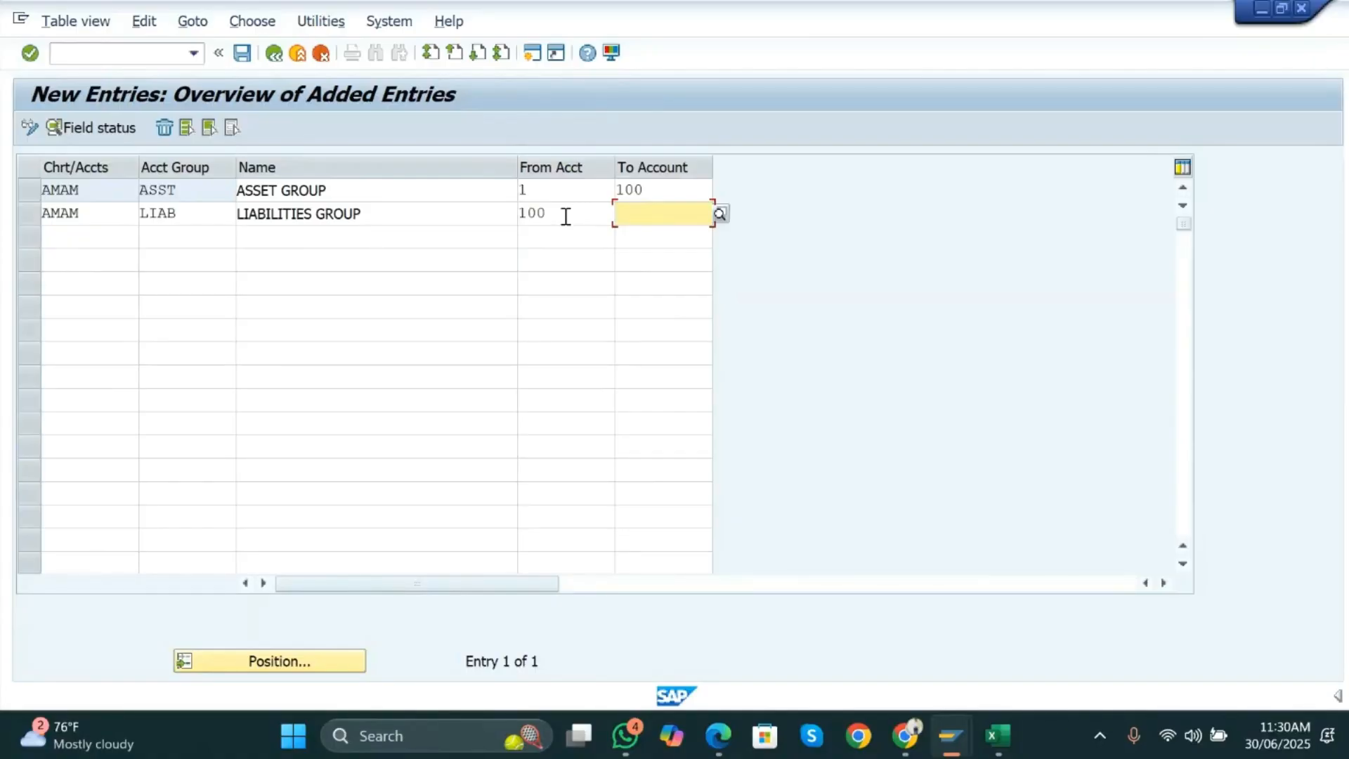
- Set the LIABILITIES GROUP account range from 101 to 200 and confirm the entry
{"action": "left_click", "coordinate": [575, 214]}
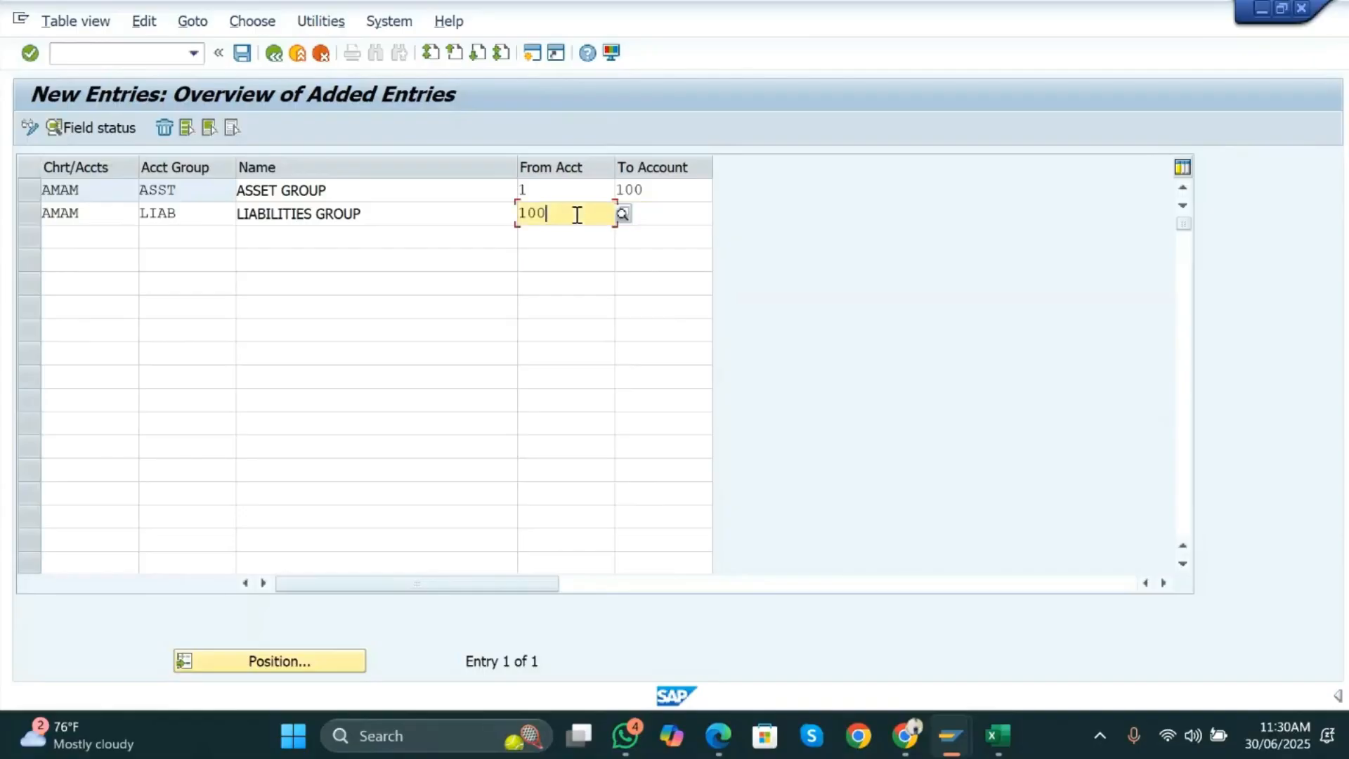
{"action": "key", "text": "BackSpace"}
{"action": "type", "text": "1"}
{"action": "key", "text": "Tab"}
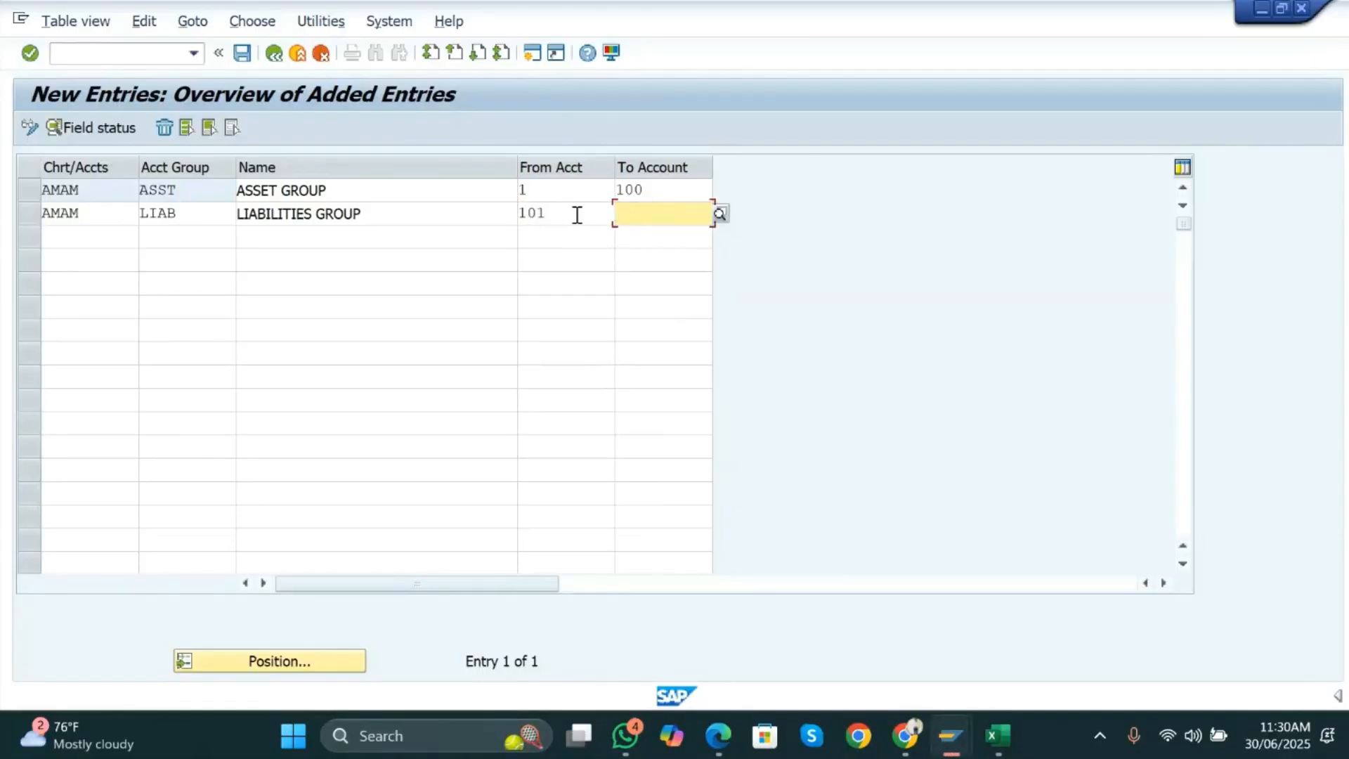
{"action": "type", "text": "200"}
{"action": "key", "text": "Return"}
- Add a third entry for chart AMAM with account group INCO, named INCOME GROUP
{"action": "type", "text": "AMAM"}
{"action": "key", "text": "Tab"}
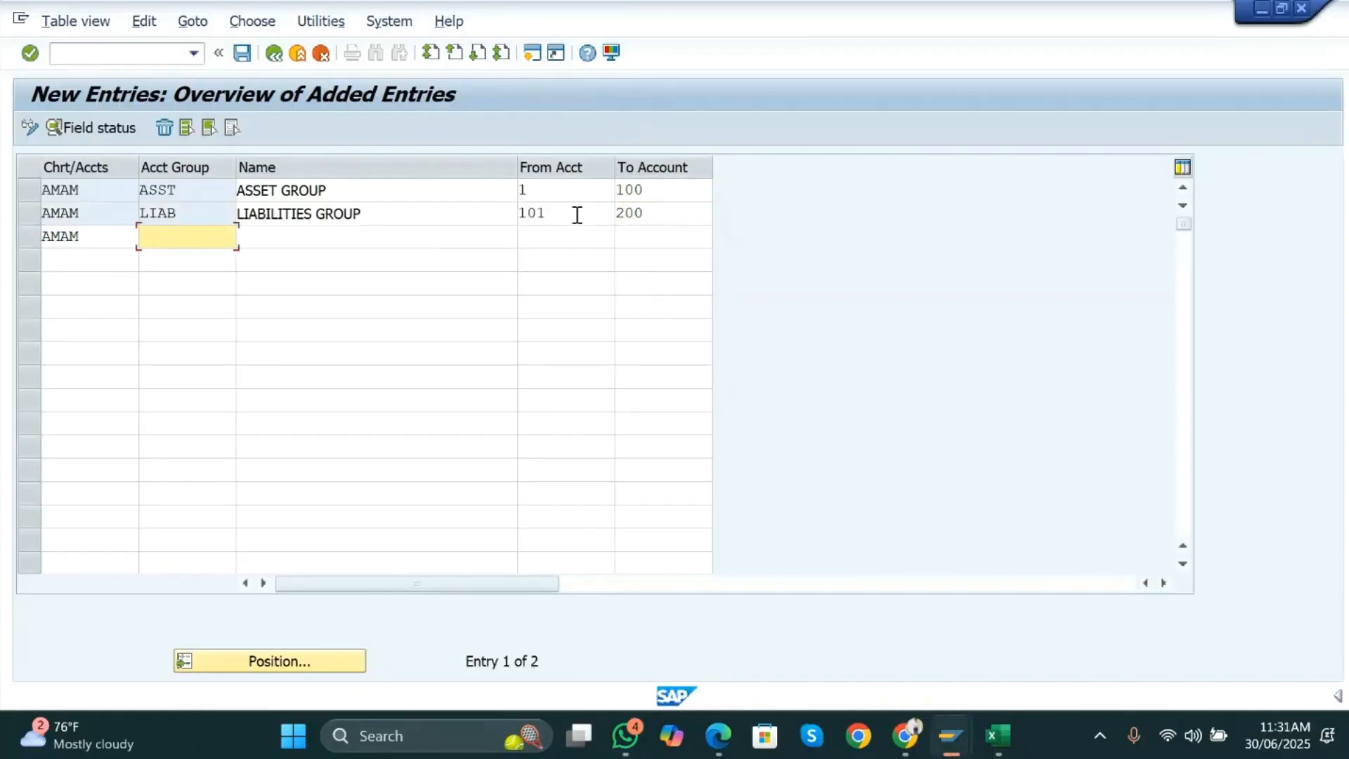
{"action": "type", "text": "INCO"}
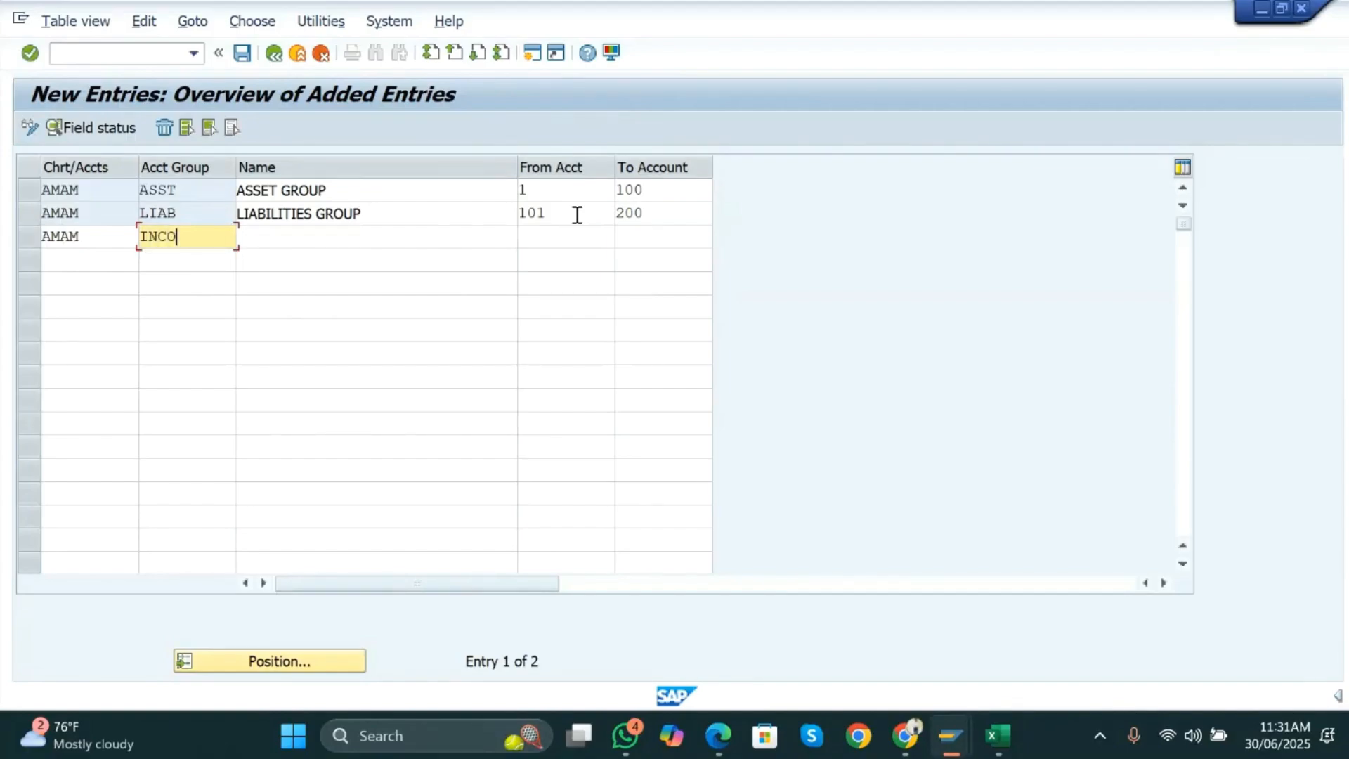
{"action": "key", "text": "Tab"}
{"action": "type", "text": "INCO"}
{"action": "key", "text": "Down"}
{"action": "key", "text": "Down"}
{"action": "key", "text": "Return"}
{"action": "key", "text": "Tab"}
- Set the INCOME GROUP account range from 201 to 300 and confirm the entry
{"action": "type", "text": "201"}
{"action": "key", "text": "Tab"}
{"action": "type", "text": "300"}
{"action": "key", "text": "Return"}
- Add a fourth entry for chart AMAM with account group EXPE, named EXPENSES GROUP
{"action": "type", "text": "AMAM"}
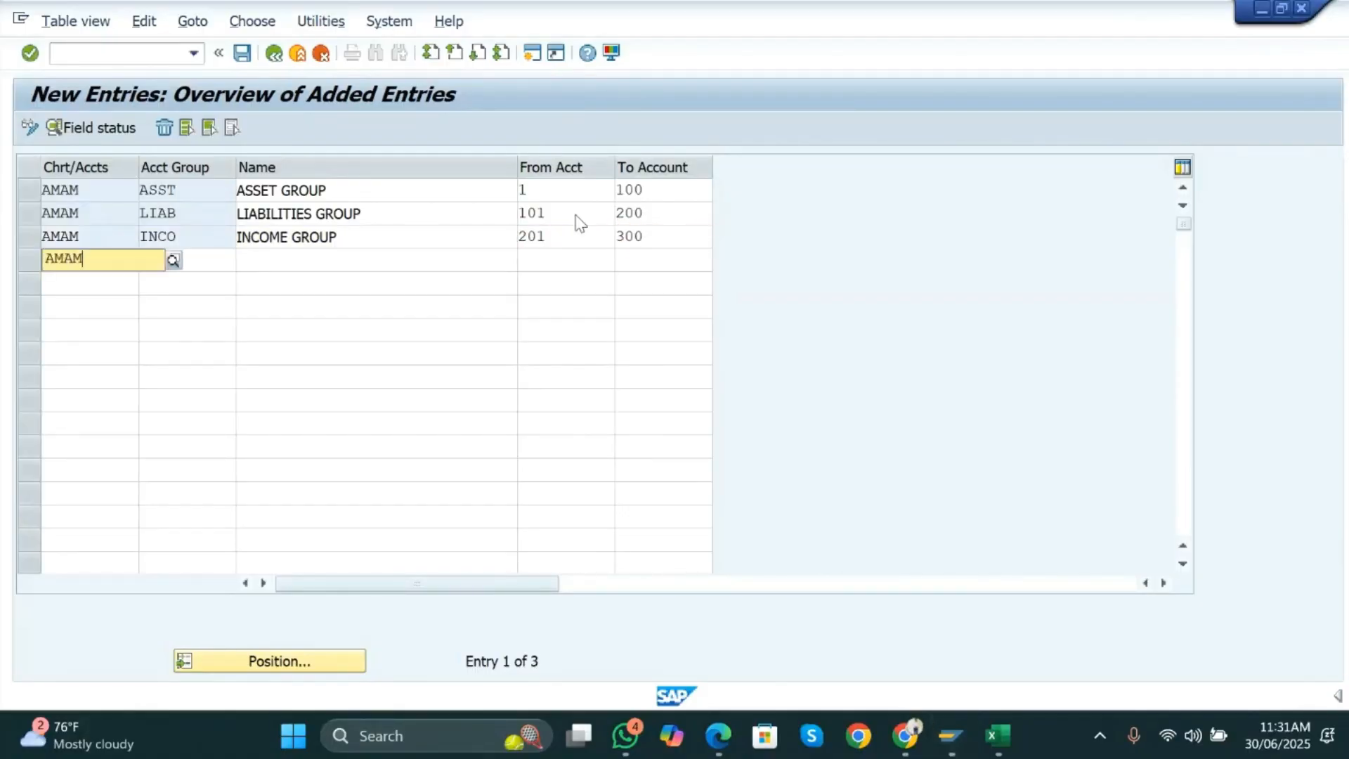
{"action": "key", "text": "Tab"}
{"action": "type", "text": "EXPE"}
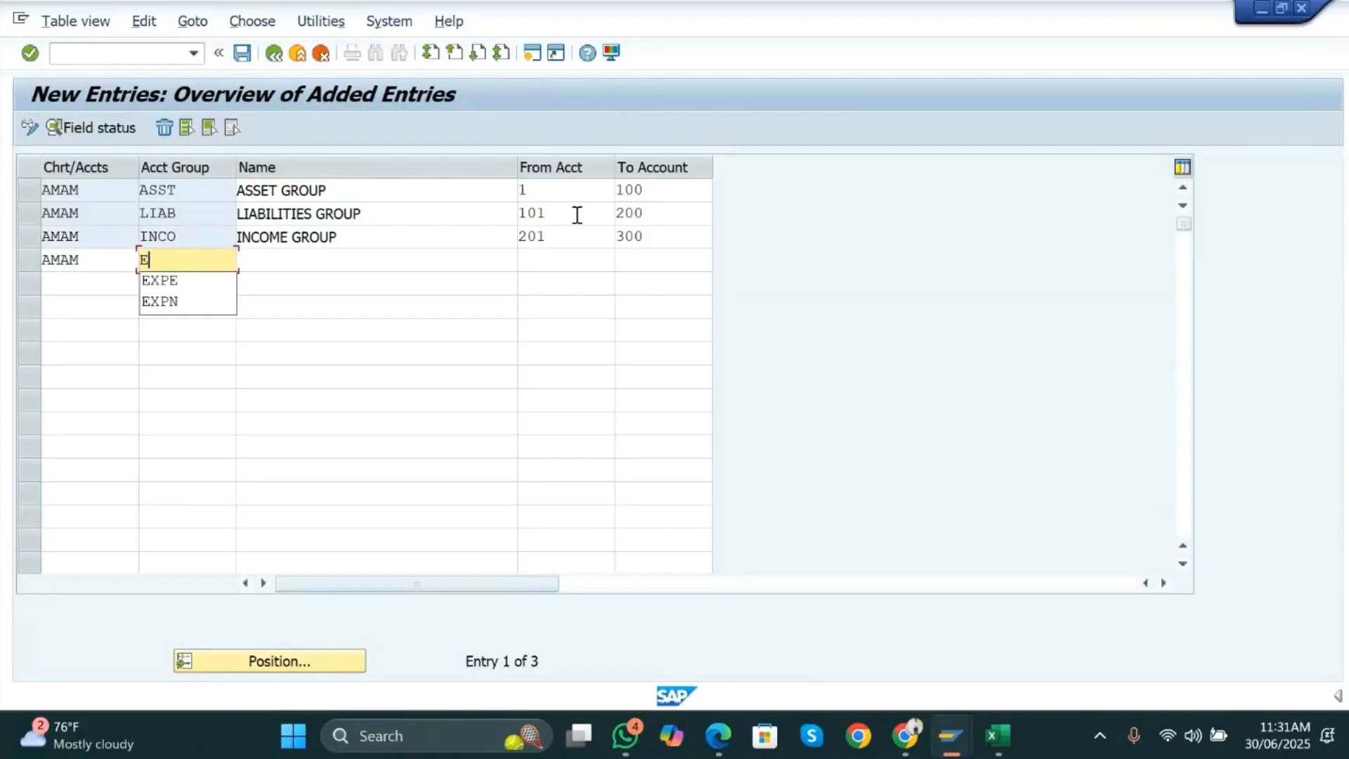
{"action": "key", "text": "Tab"}
{"action": "type", "text": "E"}
{"action": "key", "text": "Down"}
{"action": "key", "text": "Down"}
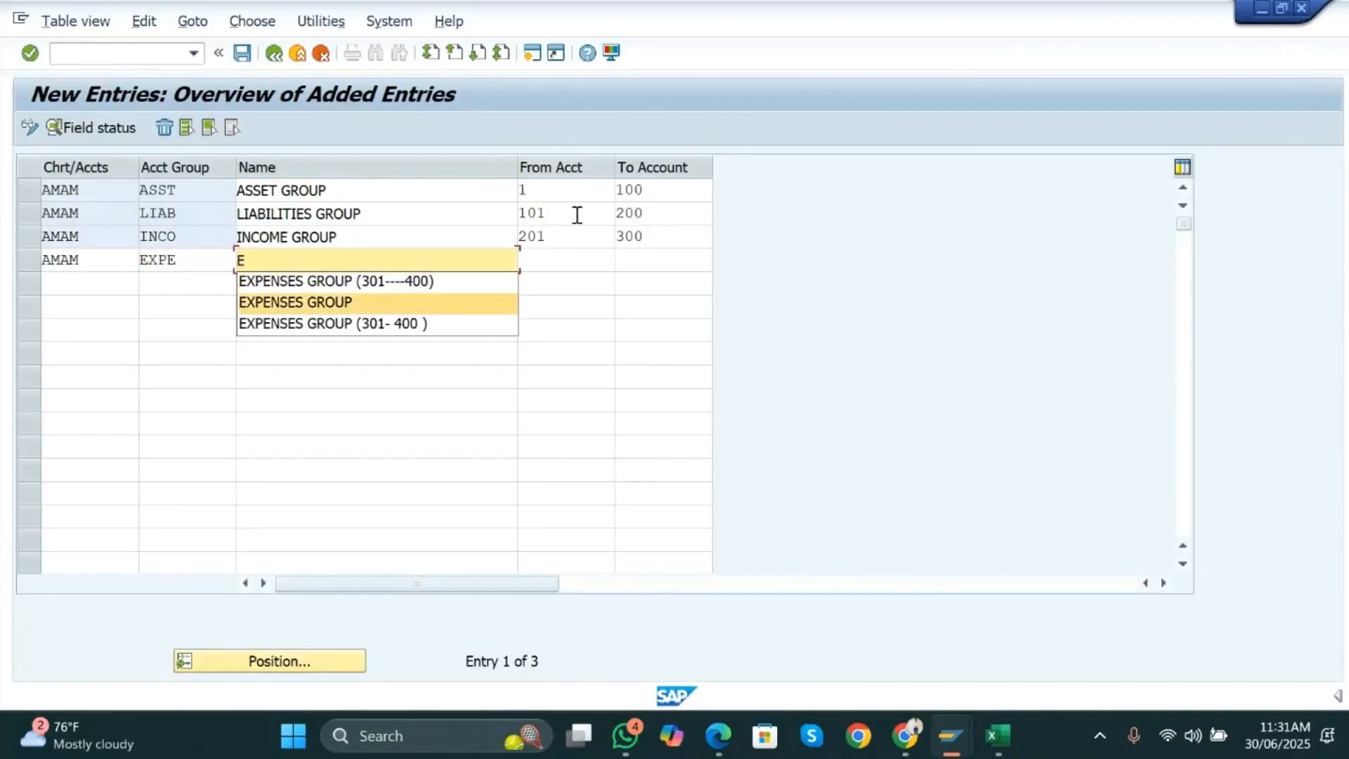
{"action": "key", "text": "Return"}
{"action": "key", "text": "Tab"}
- Set the EXPENSES GROUP account range from 301 to 400 and confirm the entry
{"action": "type", "text": "301"}
{"action": "key", "text": "Tab"}
{"action": "type", "text": "400"}
{"action": "key", "text": "Return"}
- Add a fifth entry for chart AMAM with account group TRAD, named TRADING GROUP
{"action": "type", "text": "AMAM"}
{"action": "key", "text": "Tab"}
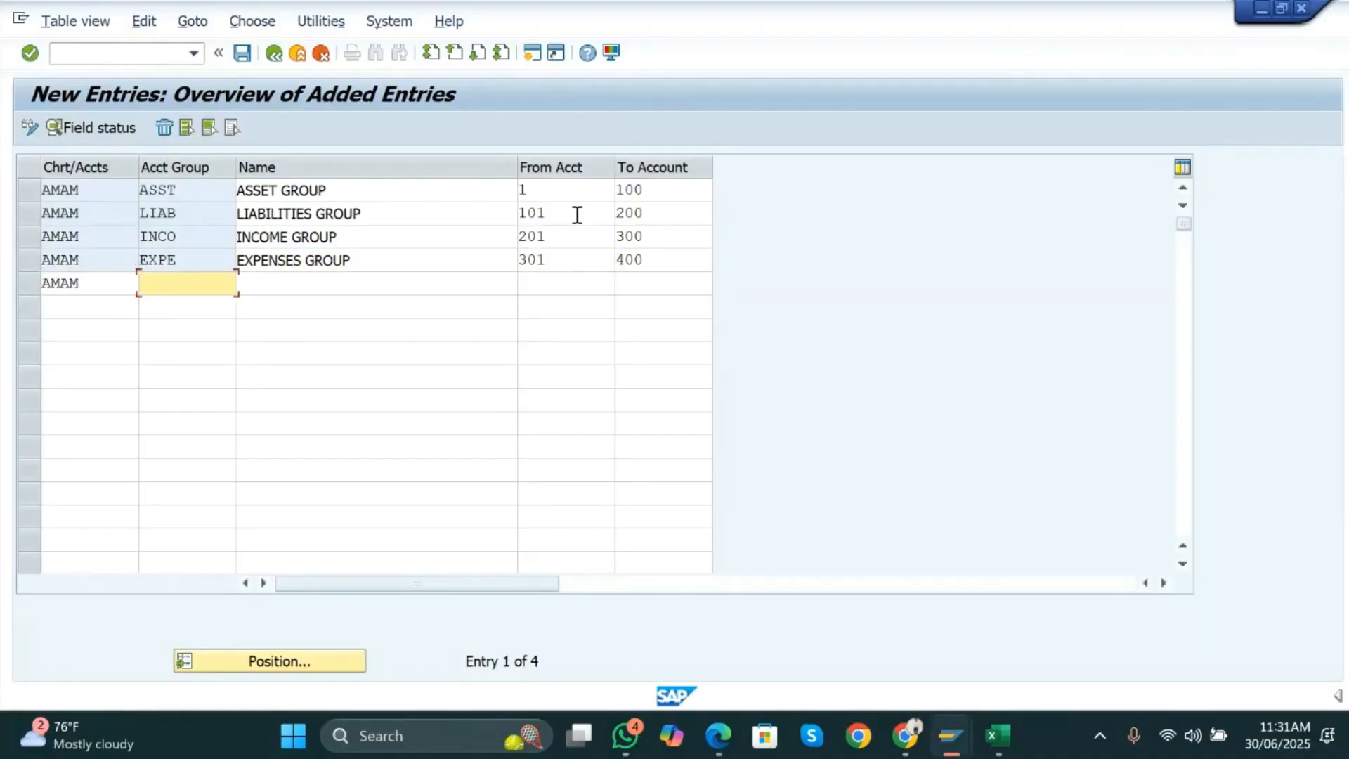
{"action": "type", "text": "TRAD"}
{"action": "key", "text": "Tab"}
{"action": "type", "text": "TRAD"}
{"action": "key", "text": "Down"}
{"action": "key", "text": "Tab"}
- Set the TRADING GROUP account range from 401 to 500 and save the new account groups
{"action": "type", "text": "401"}
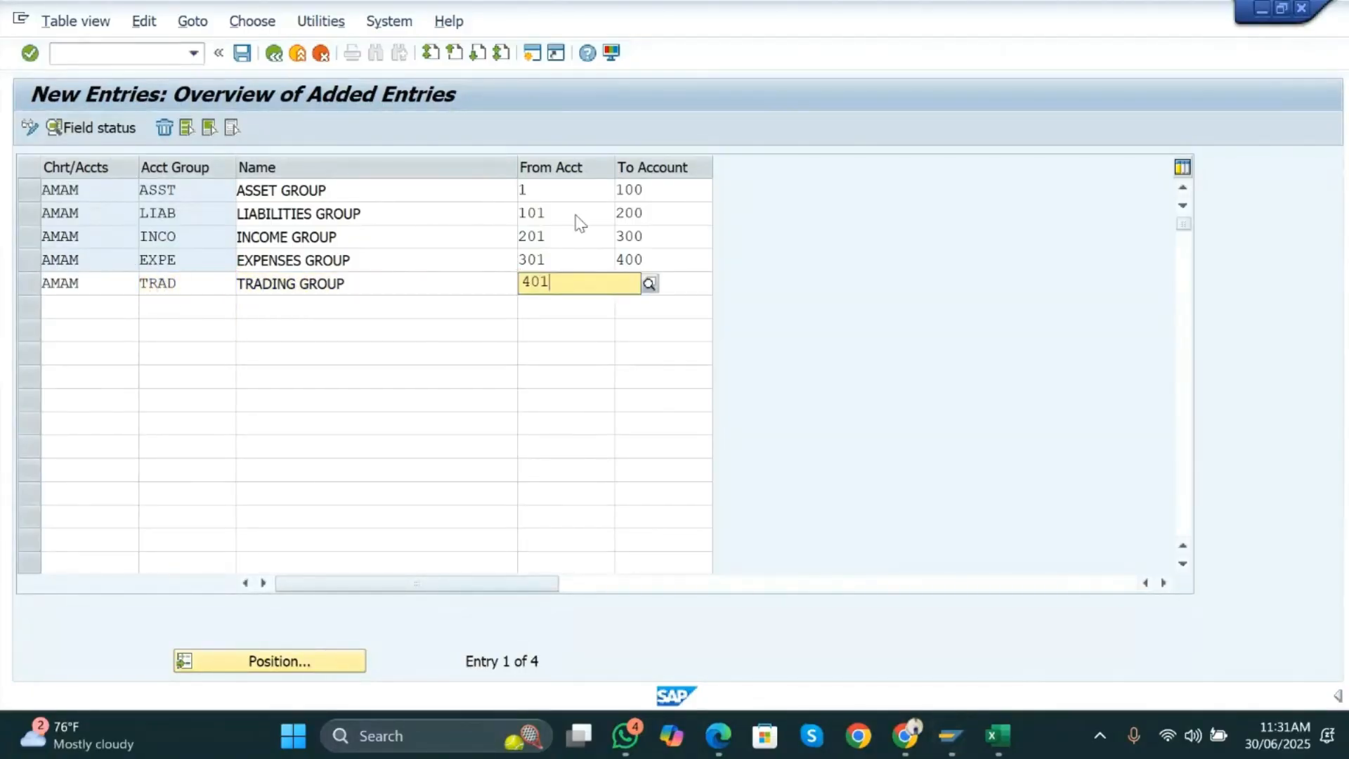
{"action": "key", "text": "Tab"}
{"action": "type", "text": "500"}
{"action": "key", "text": "Return"}
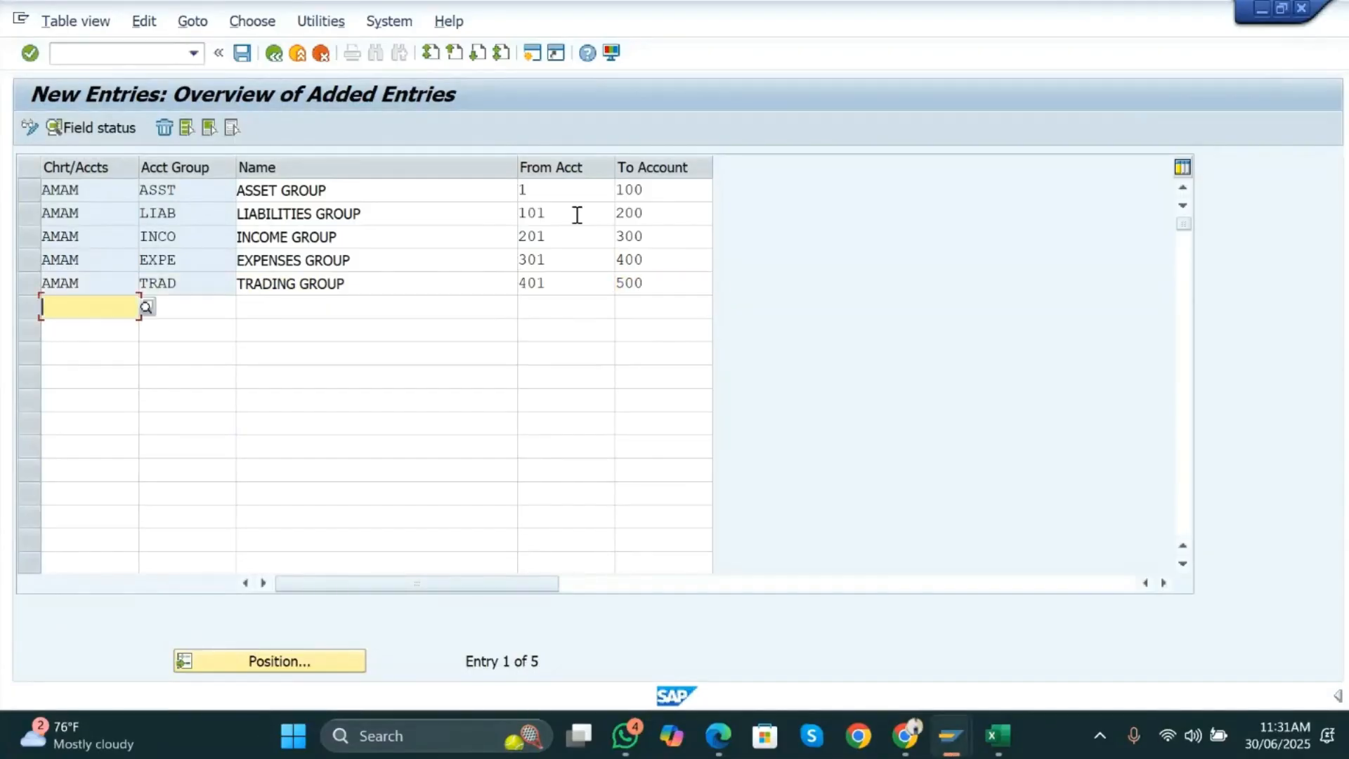
{"action": "key", "text": "ctrl+s"}
{"action": "key", "text": "Return"}
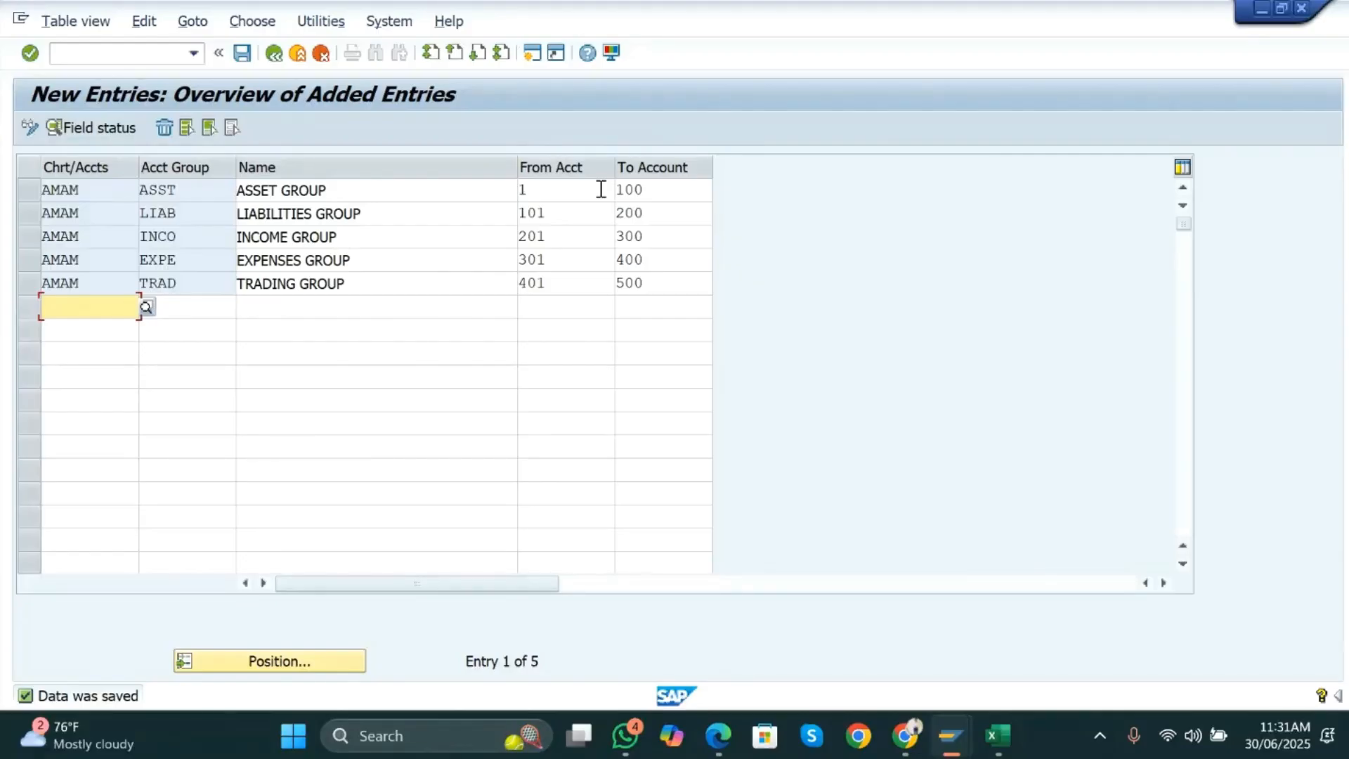
{"action": "left_click", "coordinate": [574, 212]}
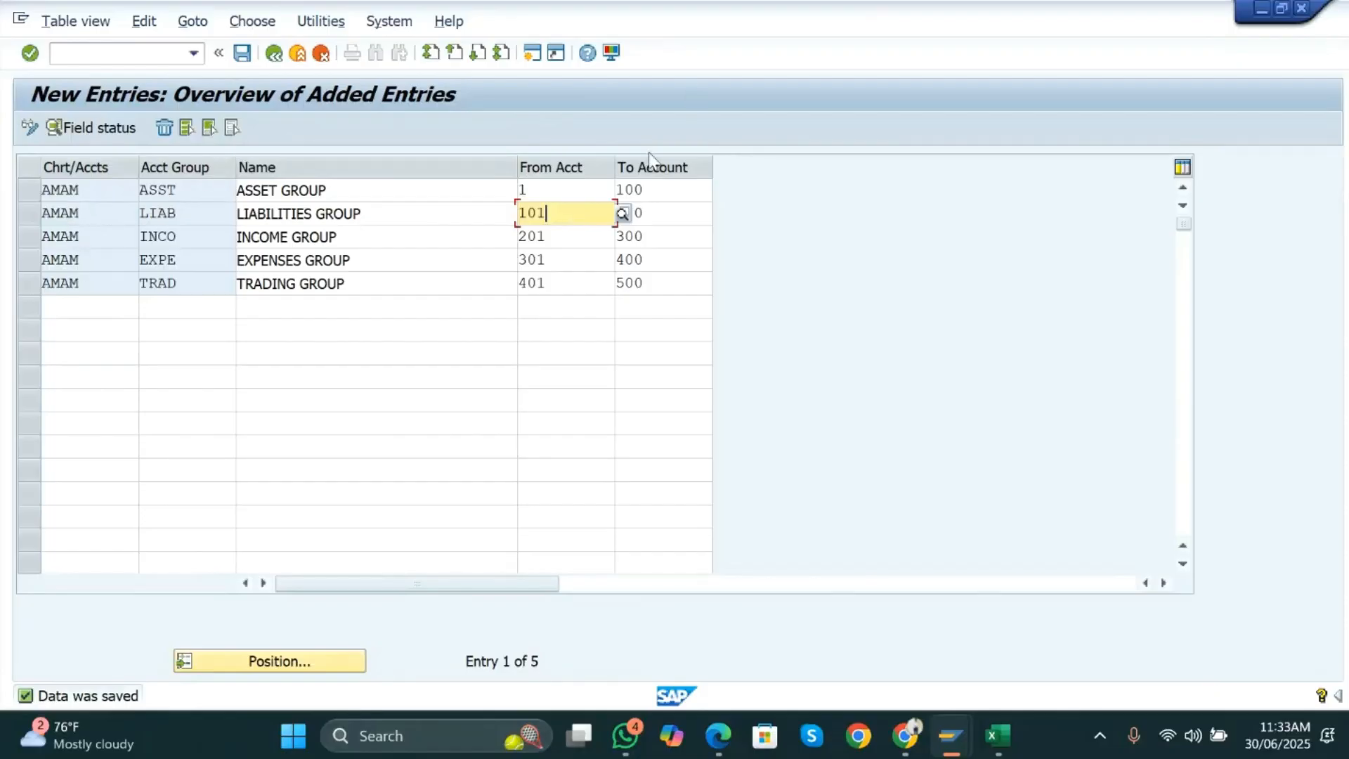
{"action": "left_click", "coordinate": [596, 332]}
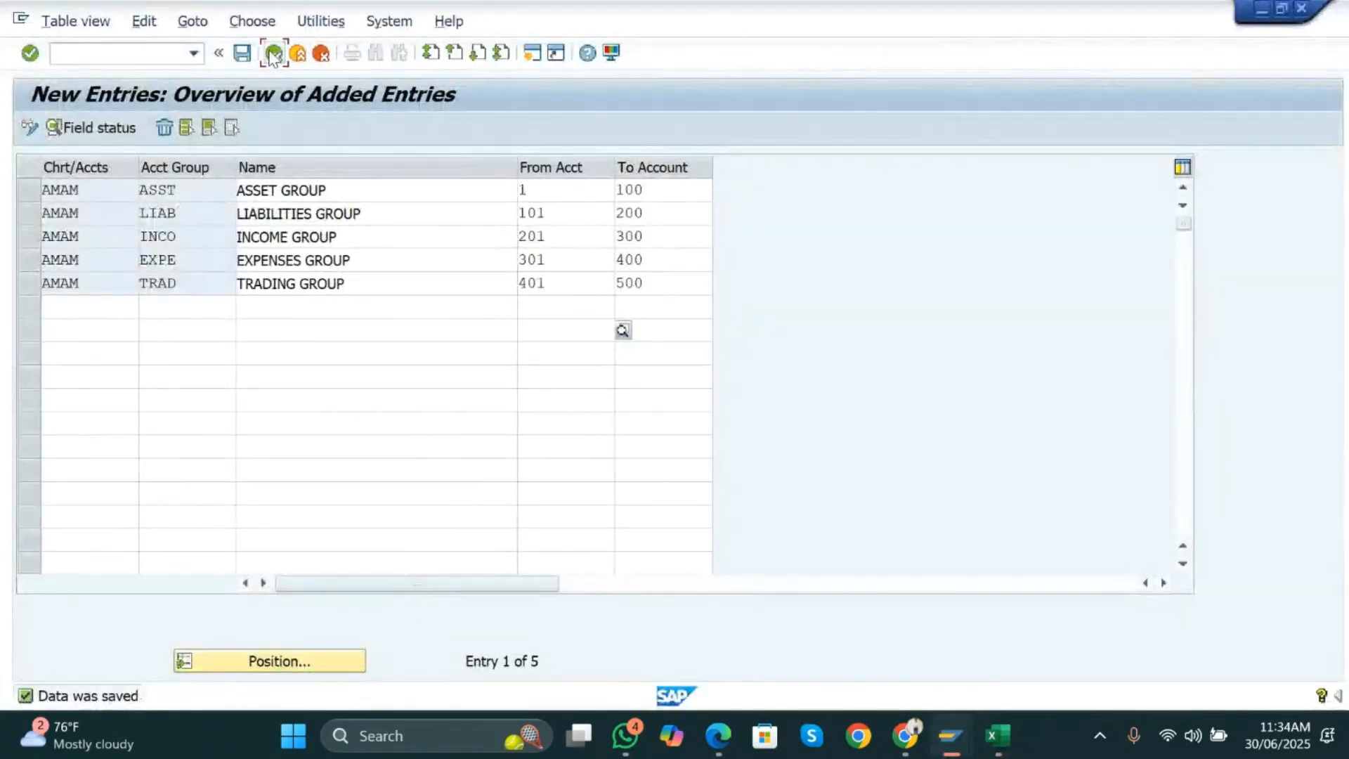
- Return to the G/L account groups overview and position the list at chart of accounts AMAM
{"action": "left_click", "coordinate": [274, 54]}
{"action": "left_click_drag", "start_coordinate": [520, 191], "coordinate": [580, 188]}
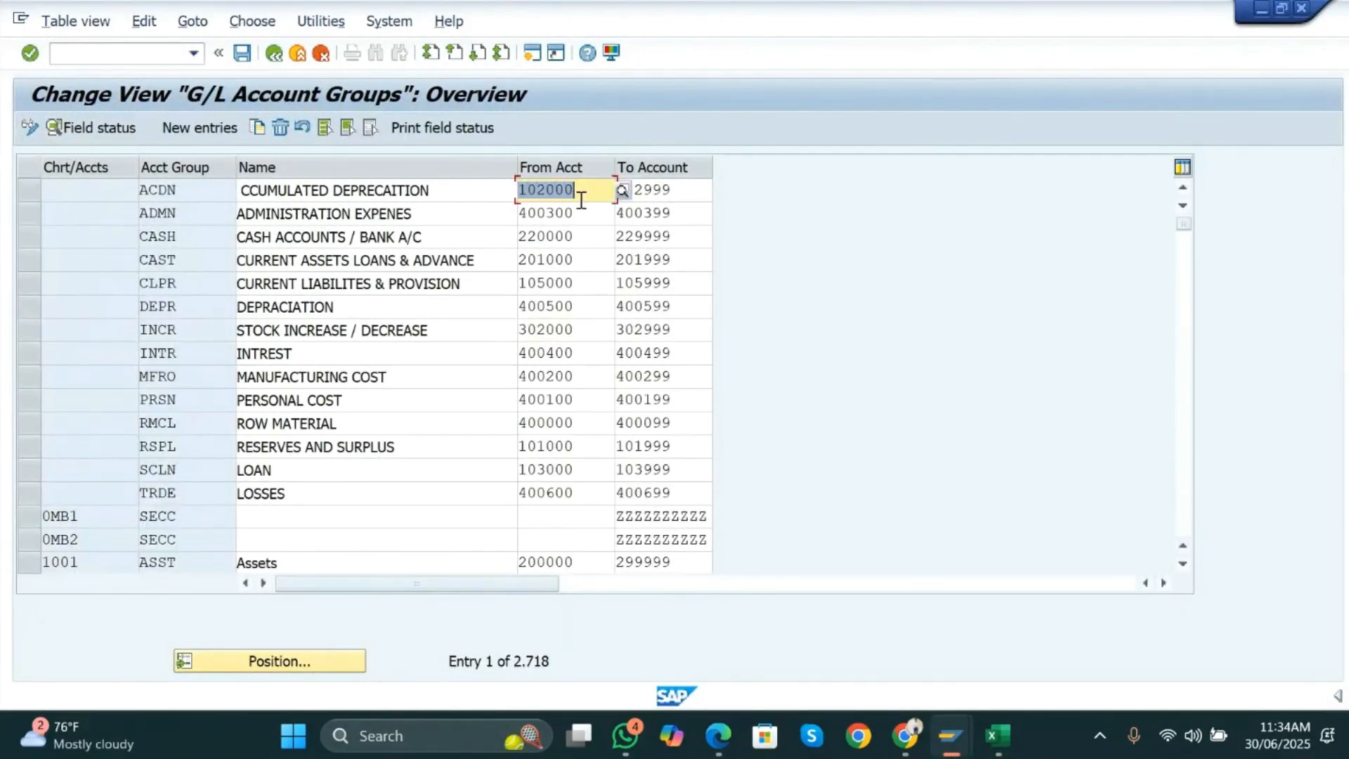
{"action": "left_click", "coordinate": [590, 316]}
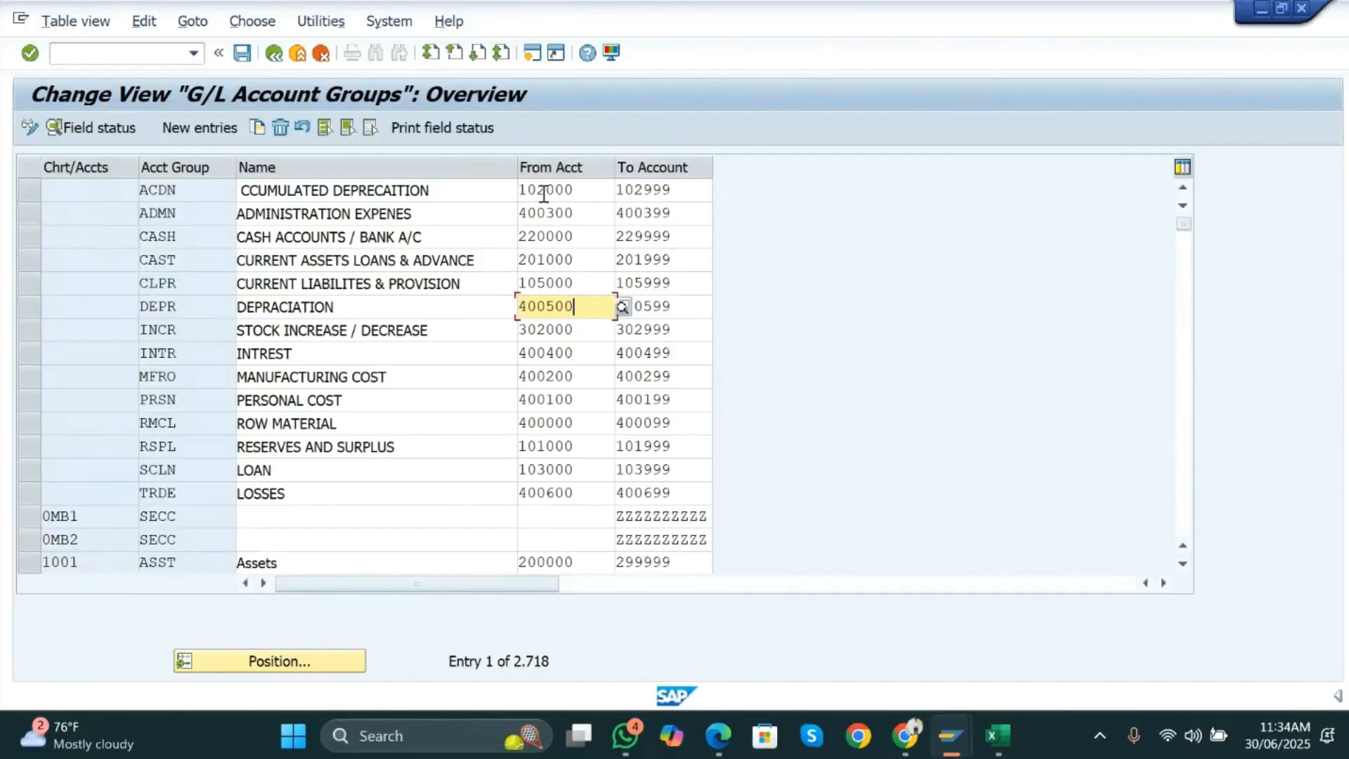
{"action": "left_click", "coordinate": [595, 214]}
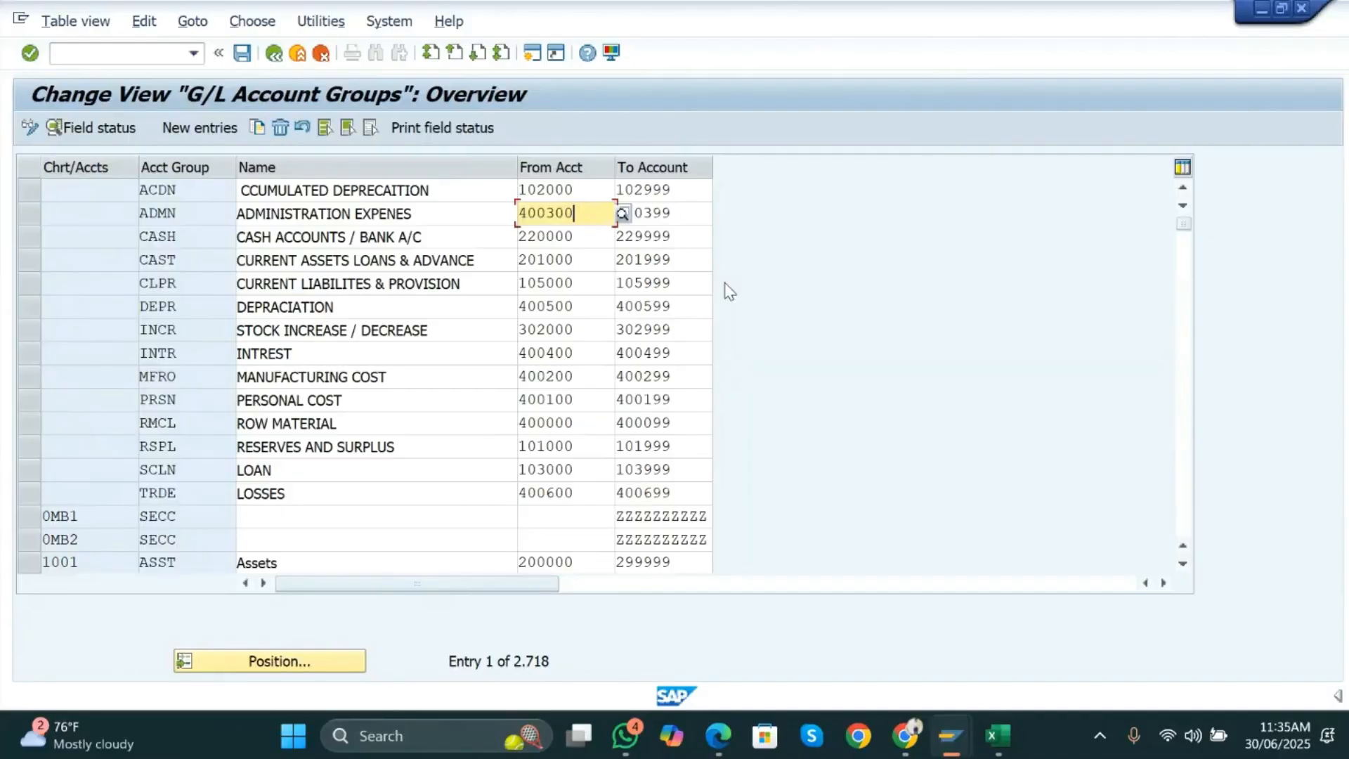
{"action": "left_click", "coordinate": [276, 664]}
{"action": "type", "text": "AMAM"}
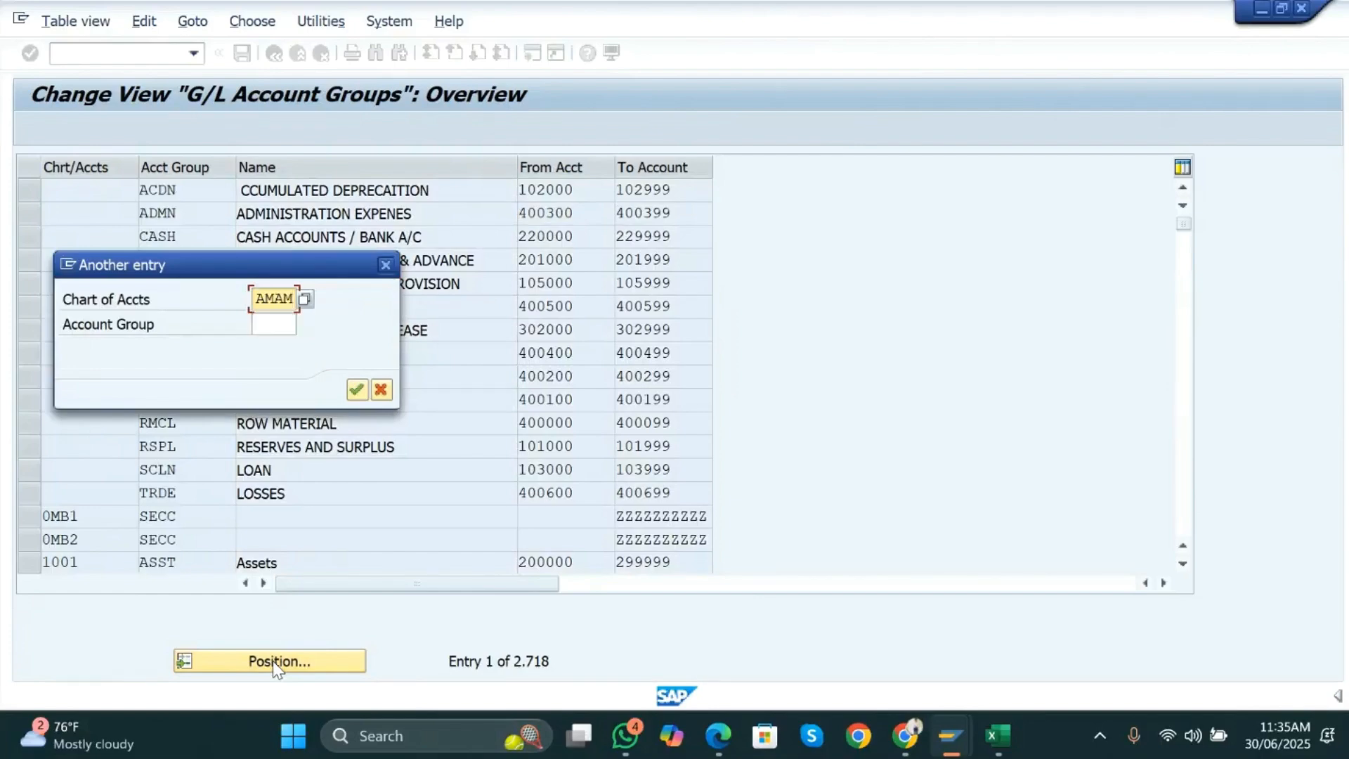
{"action": "key", "text": "Return"}
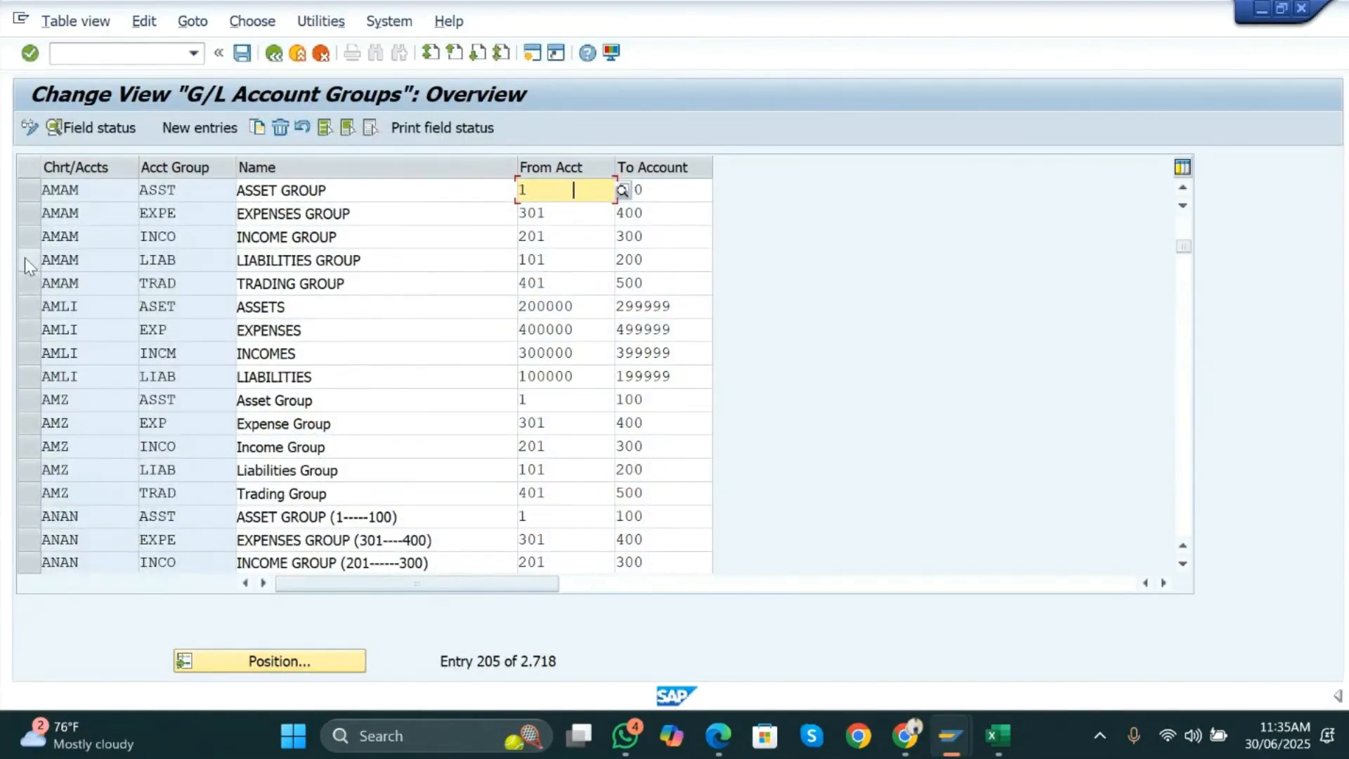
- Select the ASST, EXPE, INCO, LIAB and TRAD account group rows of chart AMAM
{"action": "left_click", "coordinate": [28, 187]}
{"action": "left_click", "coordinate": [27, 215]}
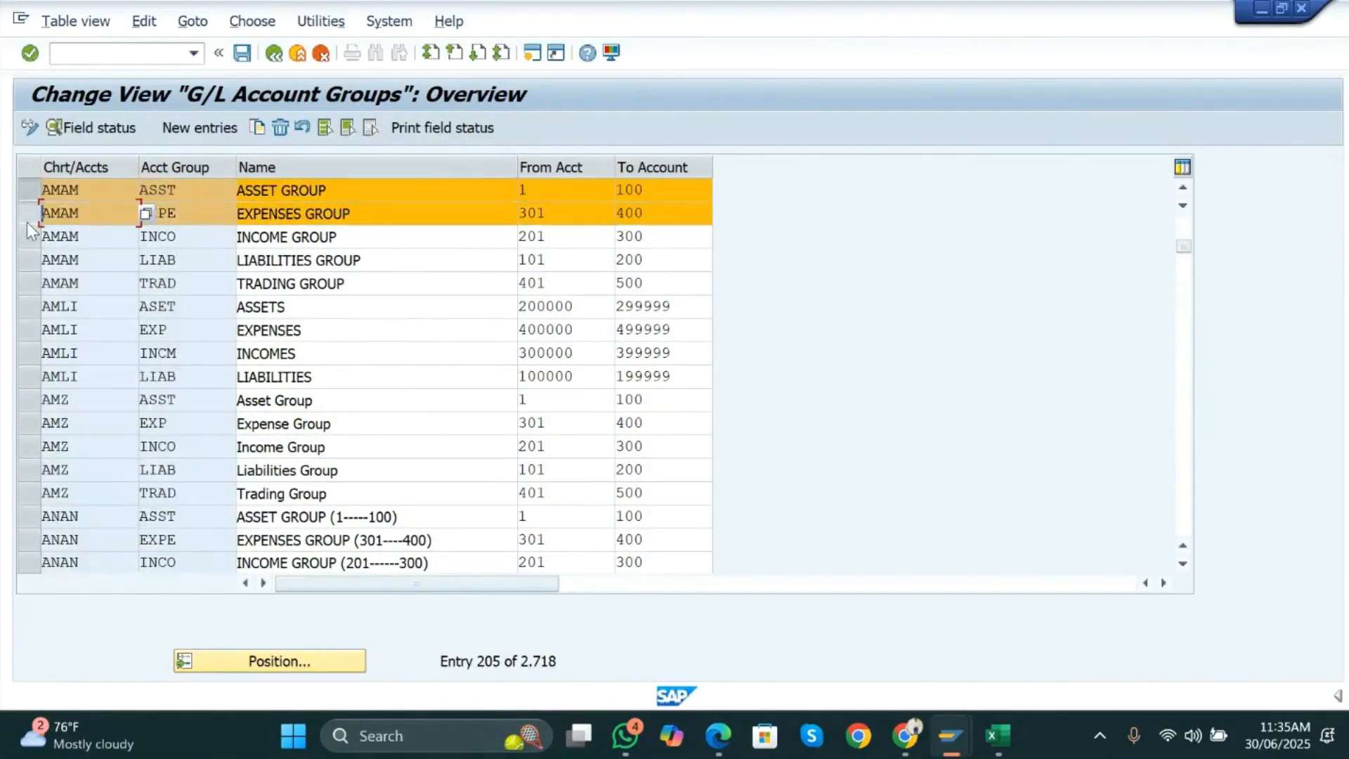
{"action": "left_click", "coordinate": [27, 236]}
{"action": "left_click", "coordinate": [26, 259]}
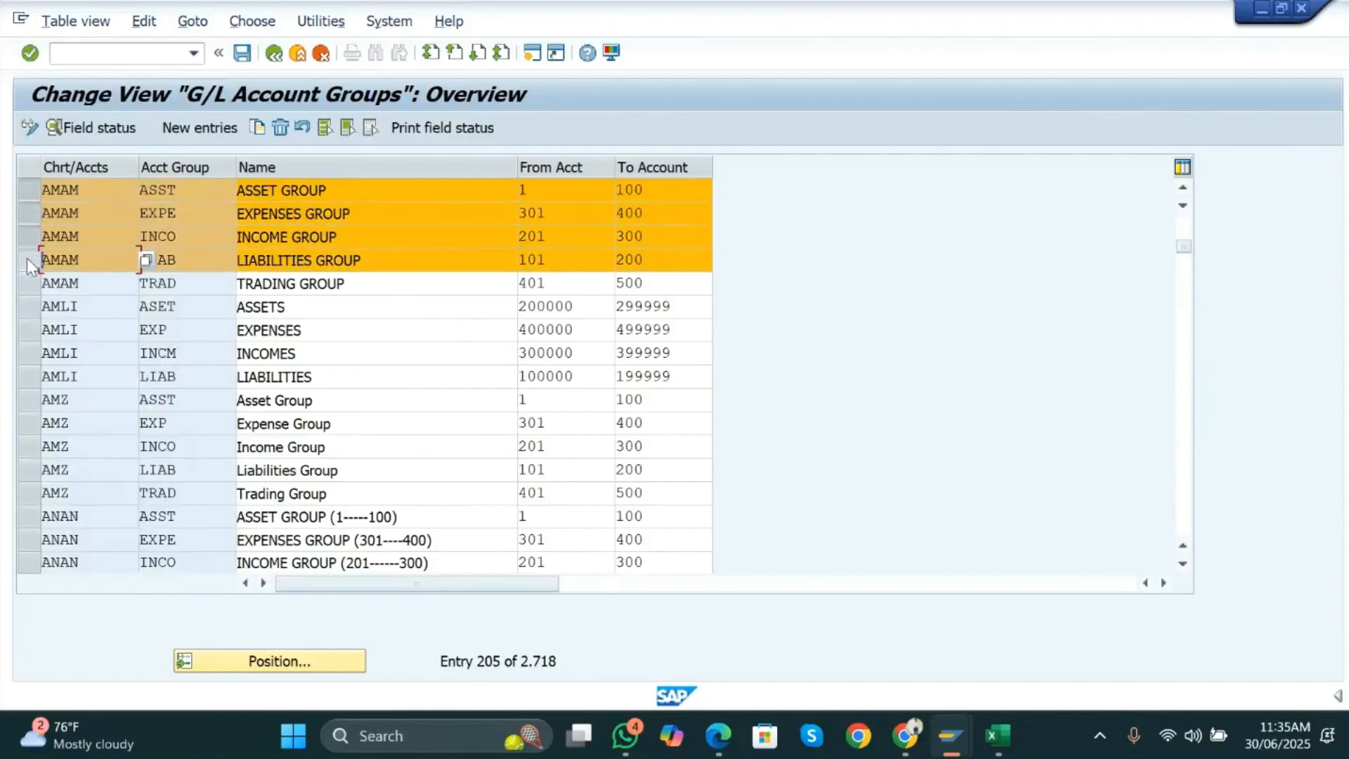
{"action": "left_click", "coordinate": [28, 282]}
{"action": "left_click", "coordinate": [218, 400]}
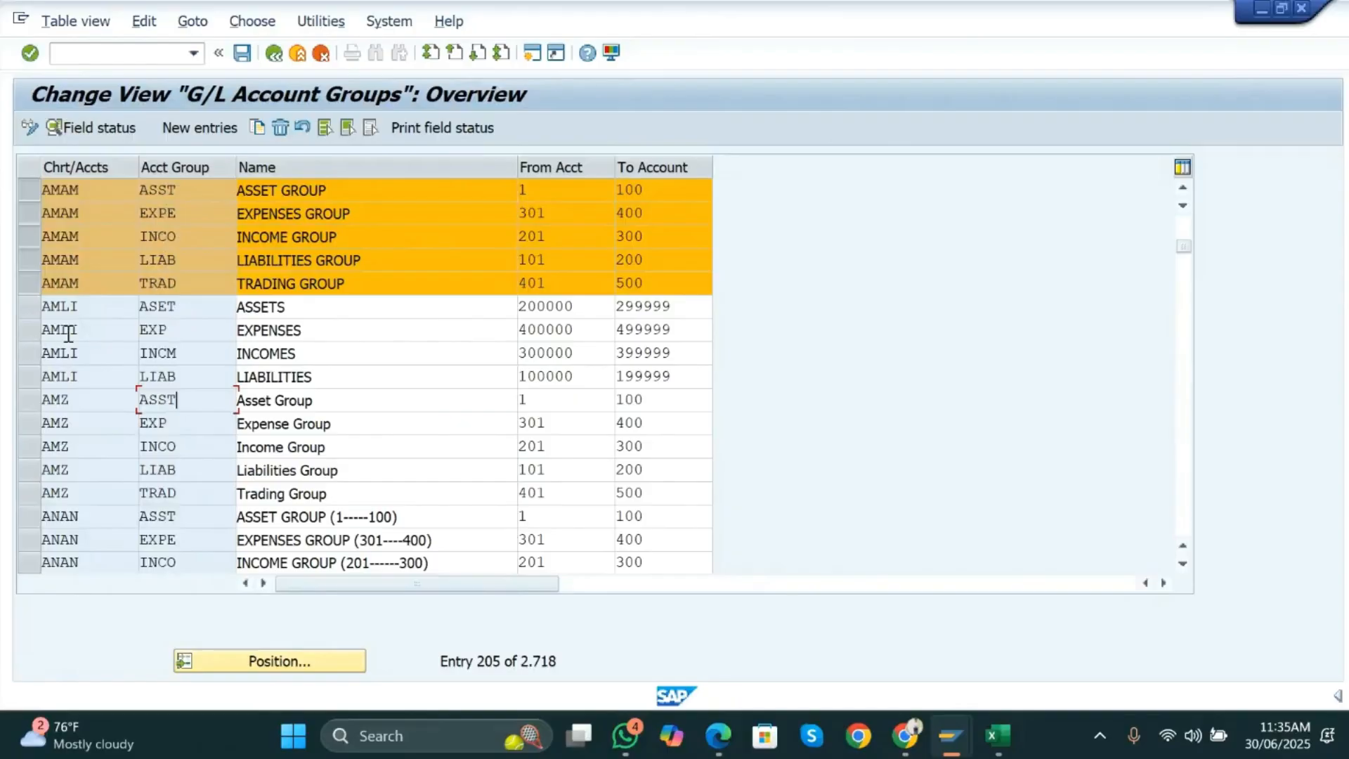
{"action": "left_click", "coordinate": [29, 307]}
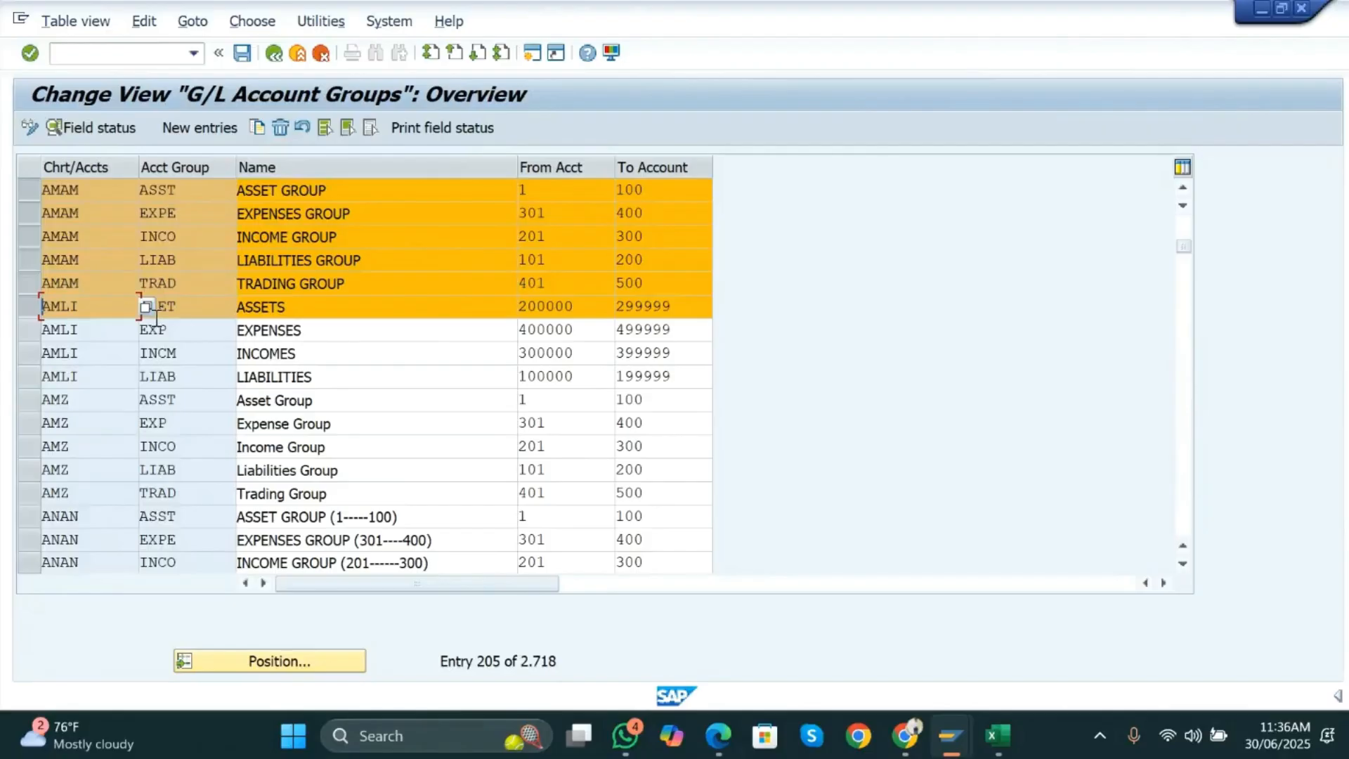
{"action": "left_click", "coordinate": [28, 309]}
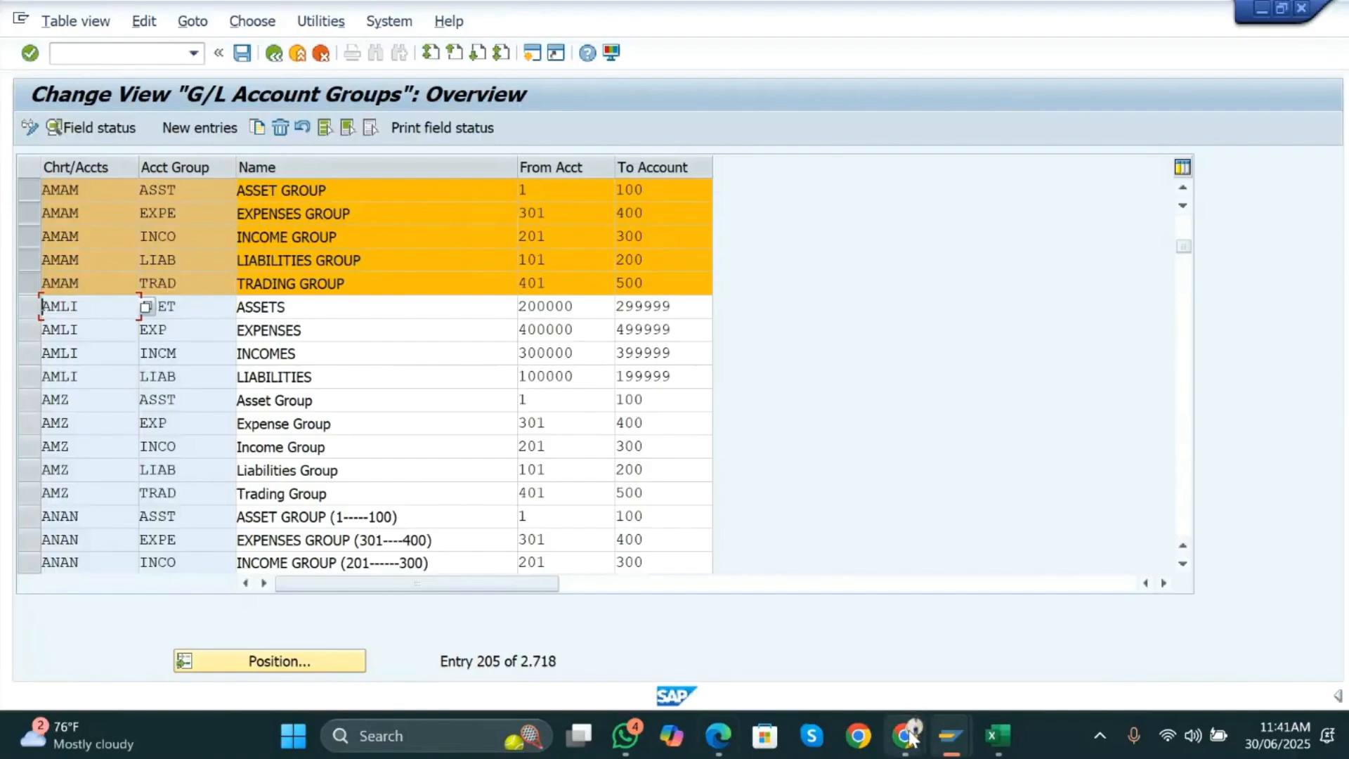
- Switch to the Google Meet call and open its recording controls to stop the recording
{"action": "mouse_move", "coordinate": [911, 743]}
{"action": "left_click", "coordinate": [777, 622]}
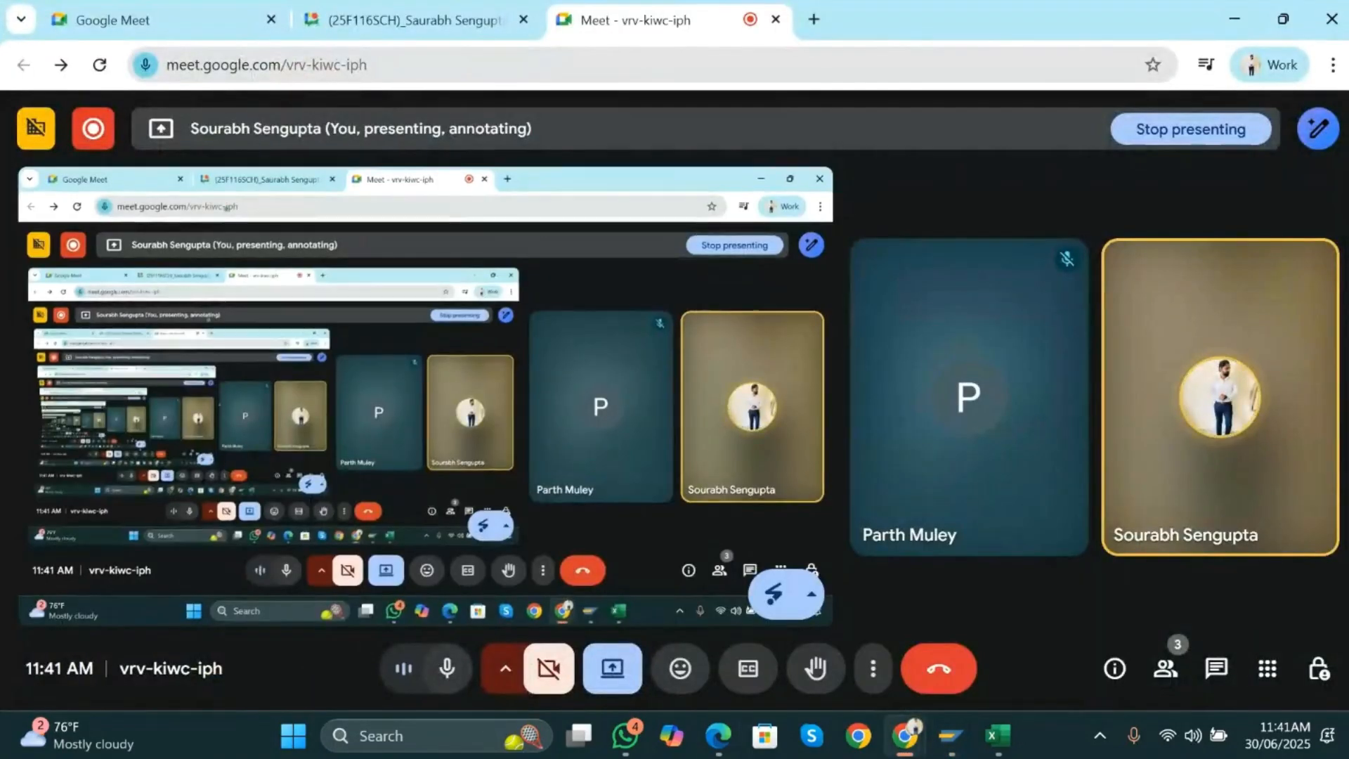
{"action": "left_click", "coordinate": [99, 140]}
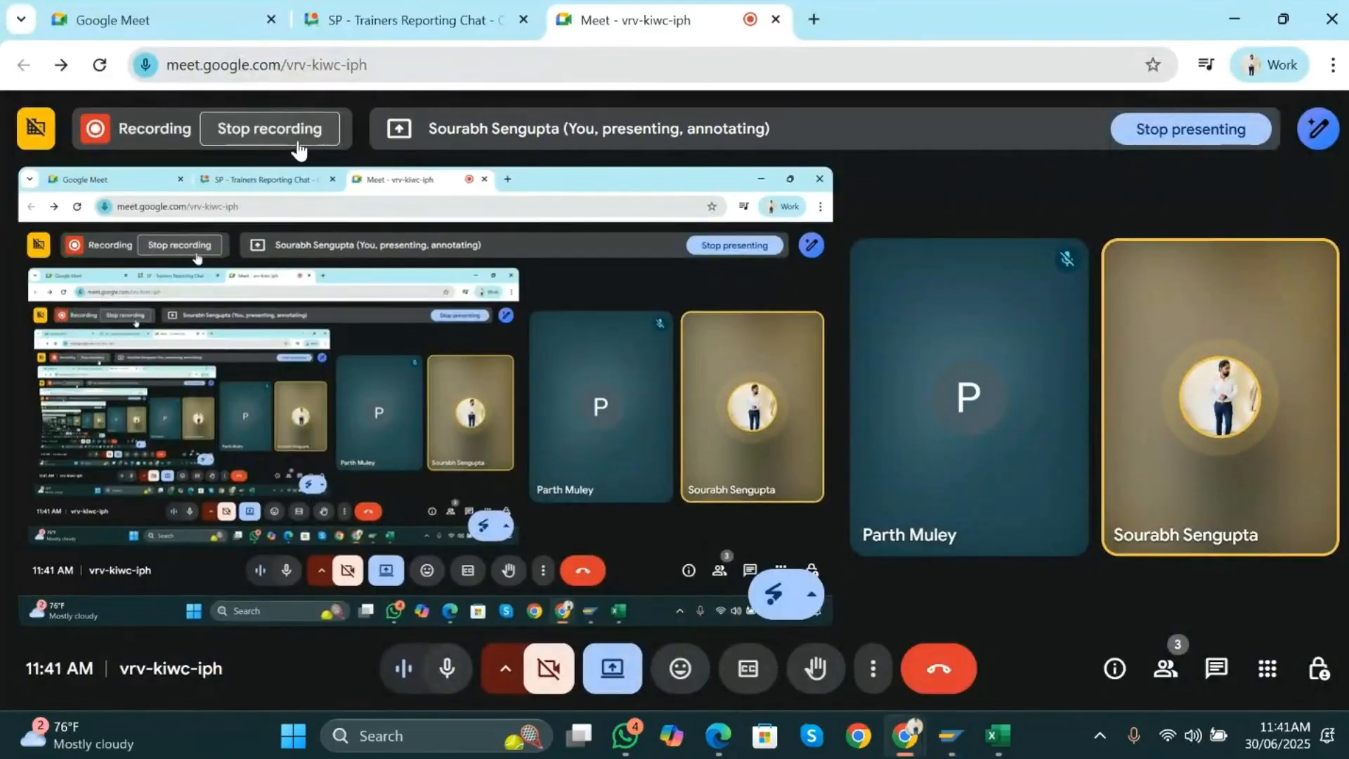